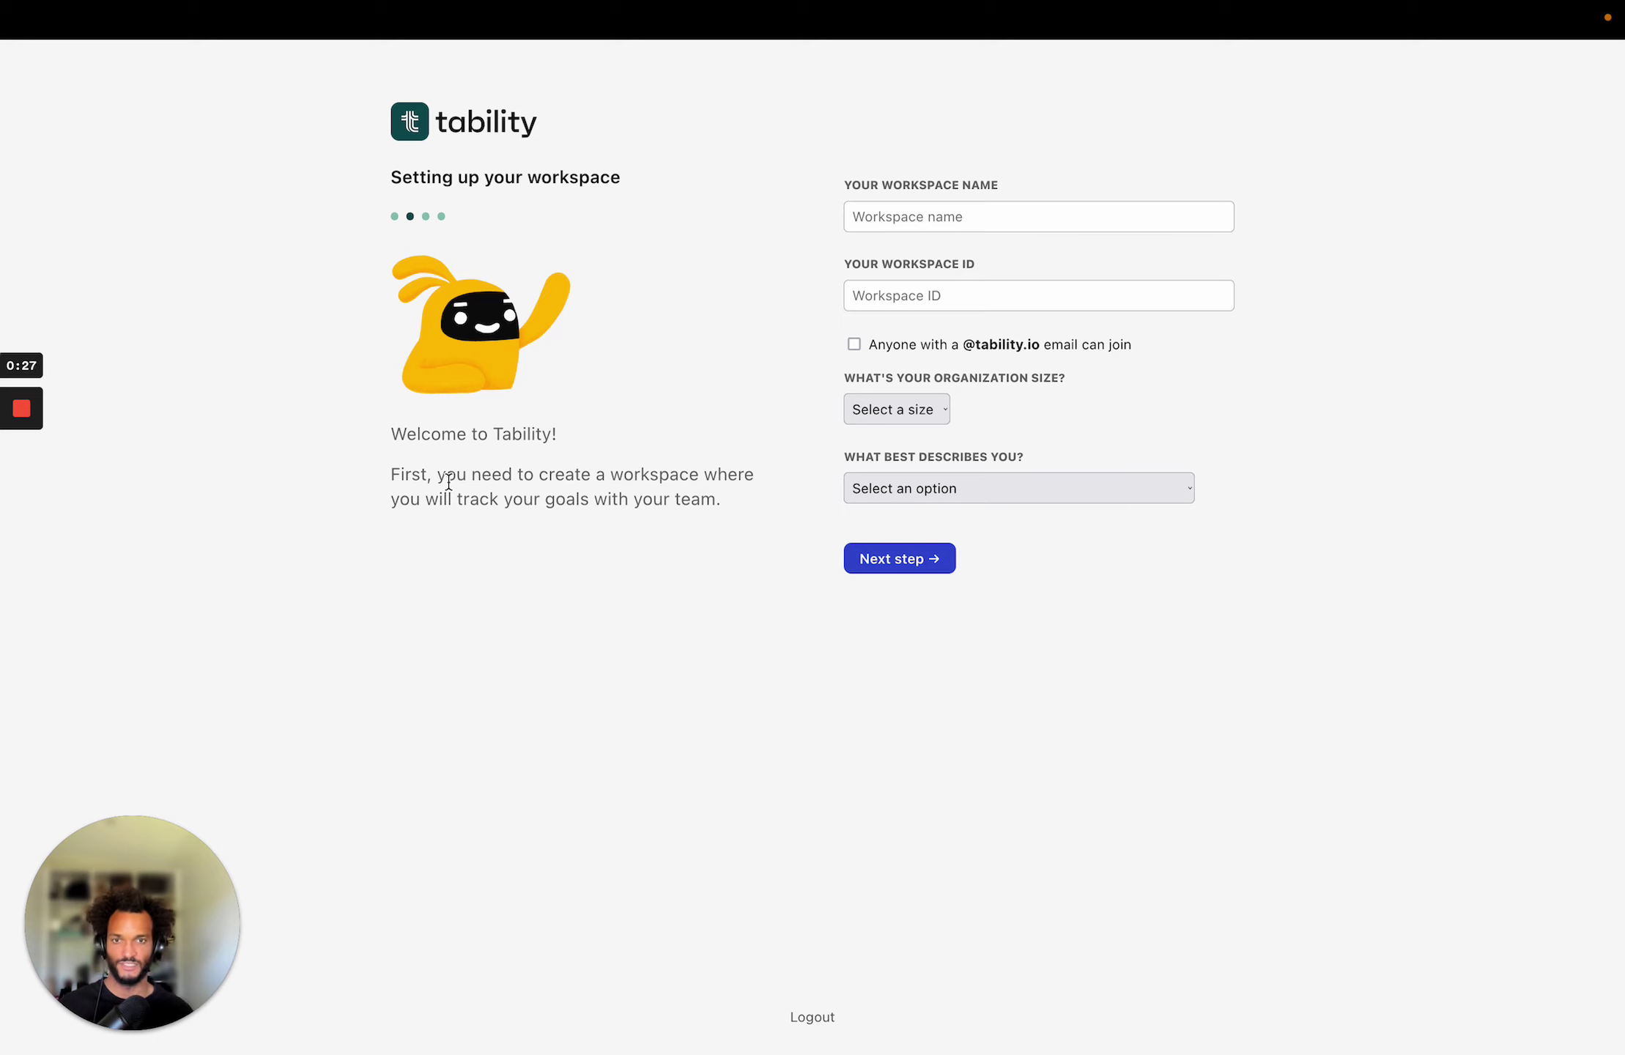
Name the workspace 'Full onboarding', set size 2-10, choose the goals/OKRs tool description, and submit.
{"action": "left_click", "coordinate": [898, 213]}
{"action": "type", "text": "Full onboarding"}
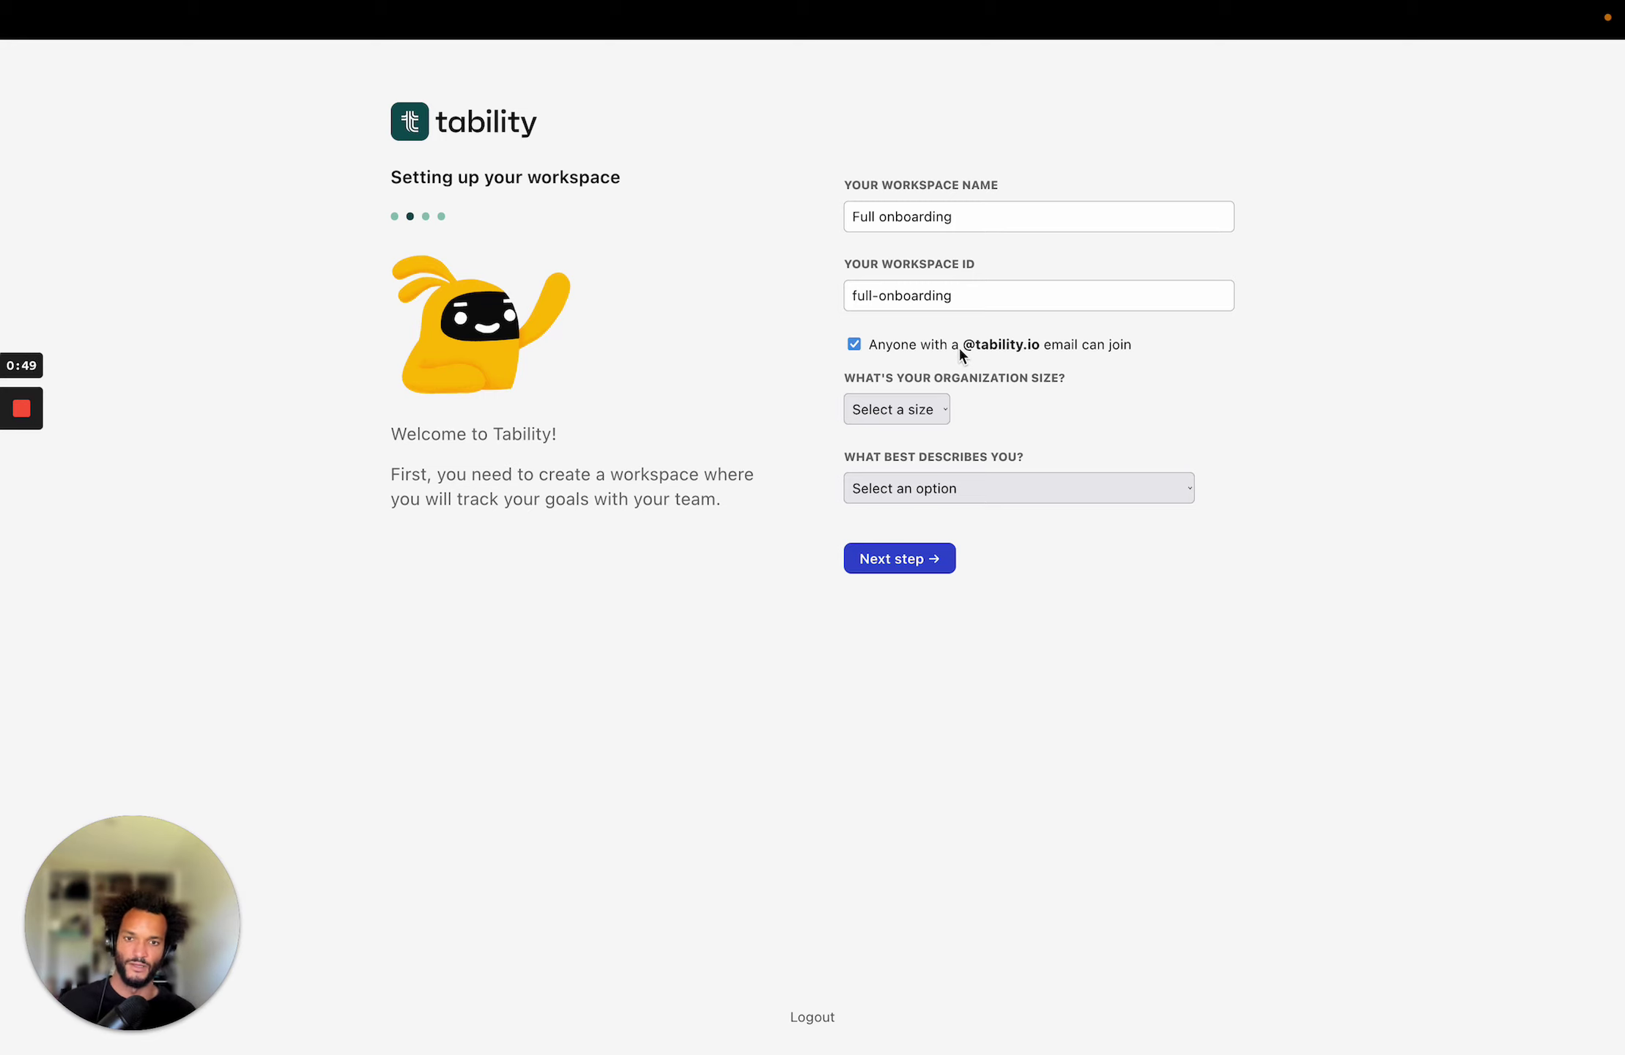
{"action": "left_click", "coordinate": [896, 412]}
{"action": "left_click", "coordinate": [893, 449]}
{"action": "left_click", "coordinate": [951, 490]}
{"action": "left_click", "coordinate": [943, 510]}
{"action": "left_click", "coordinate": [897, 561]}
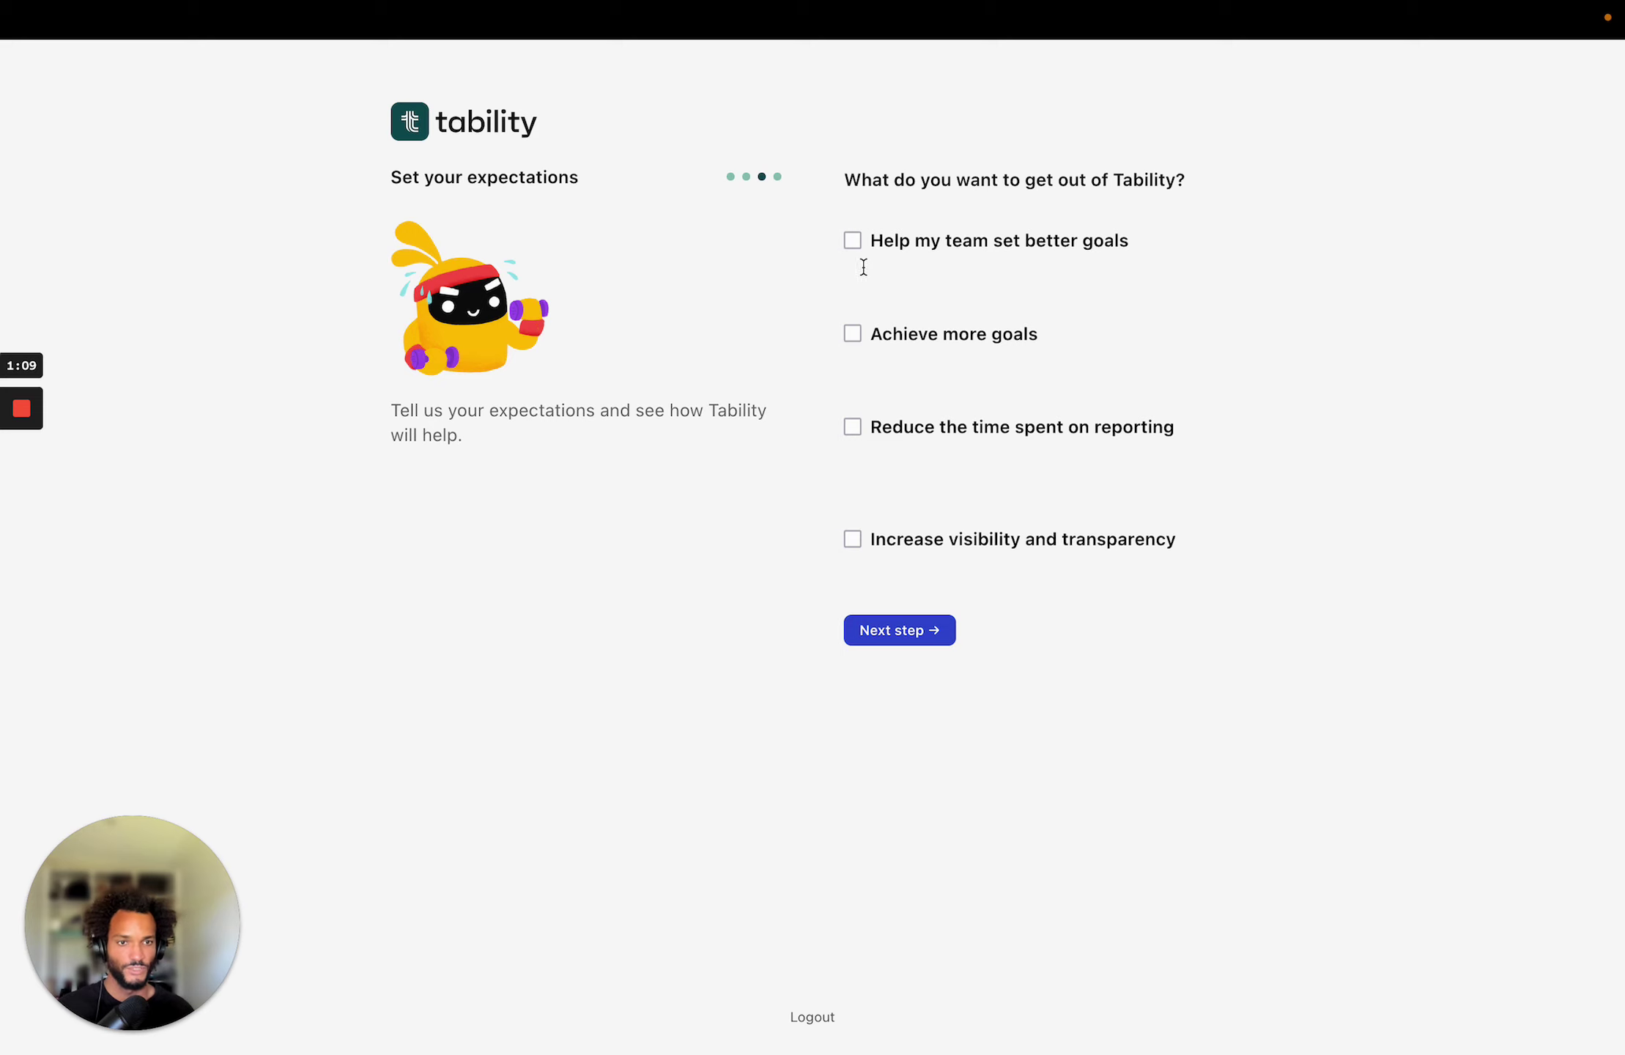
Select better goals, achieving more, less reporting time and more visibility as expectations, then continue.
{"action": "left_click", "coordinate": [858, 240]}
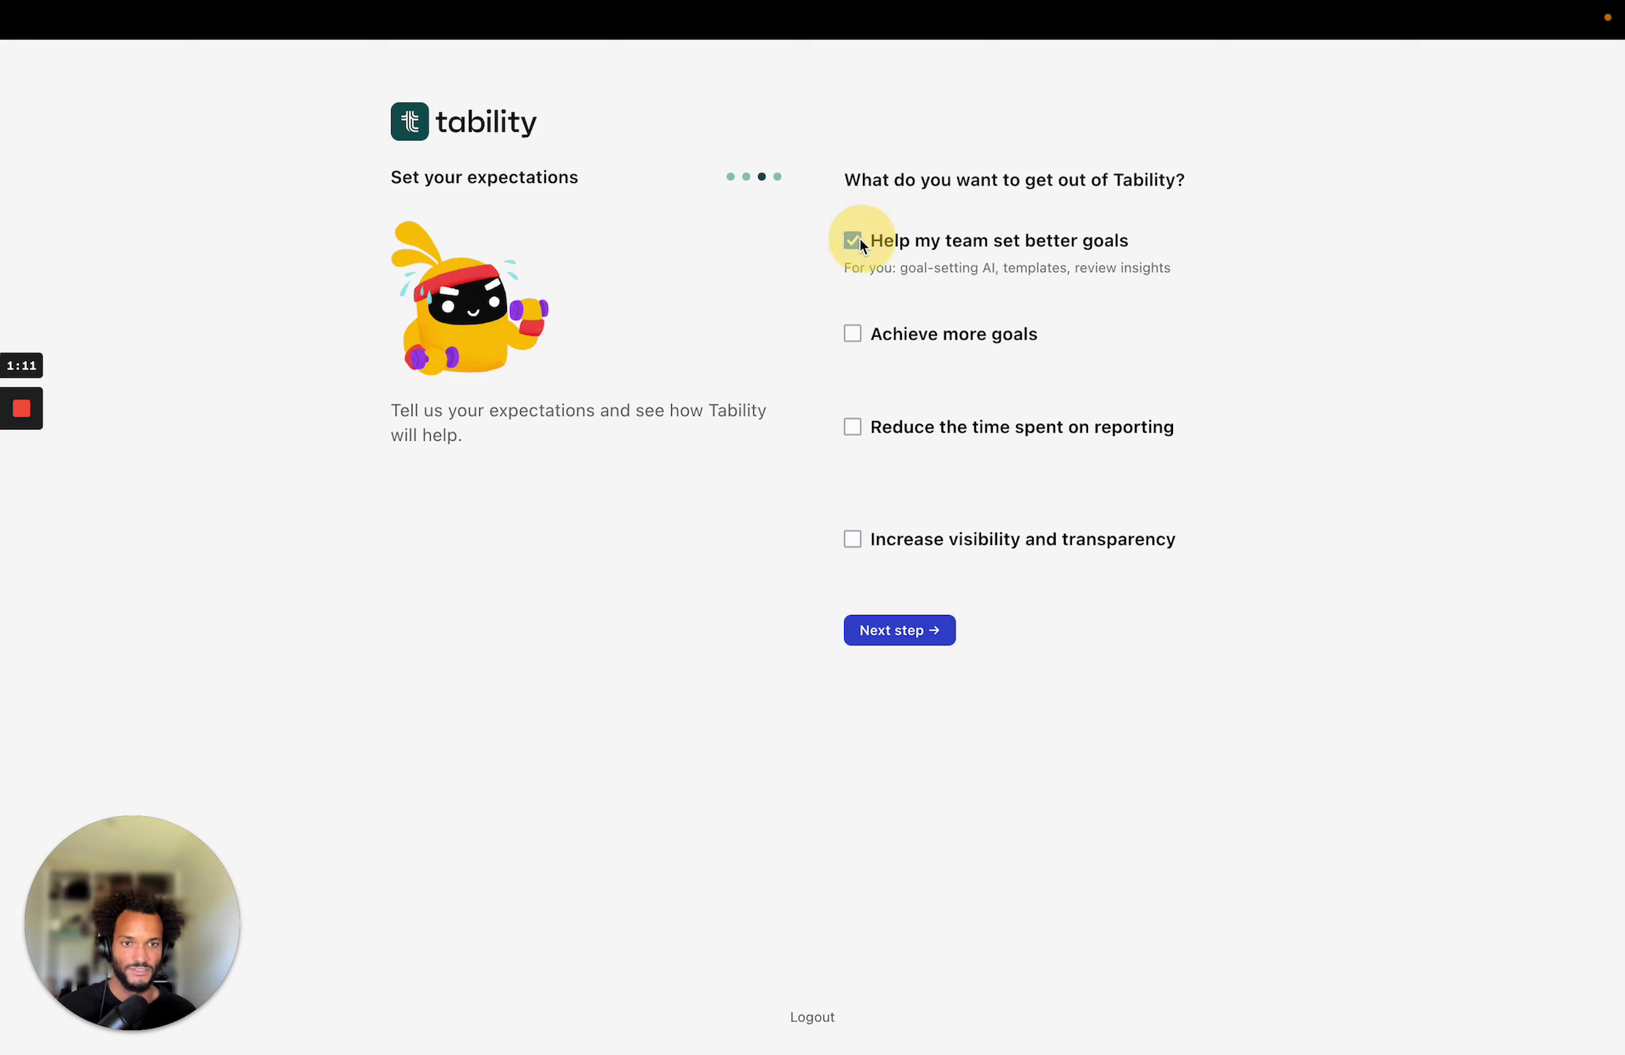
{"action": "left_click", "coordinate": [853, 334]}
{"action": "left_click", "coordinate": [853, 427]}
{"action": "left_click", "coordinate": [853, 539]}
{"action": "left_click", "coordinate": [893, 628]}
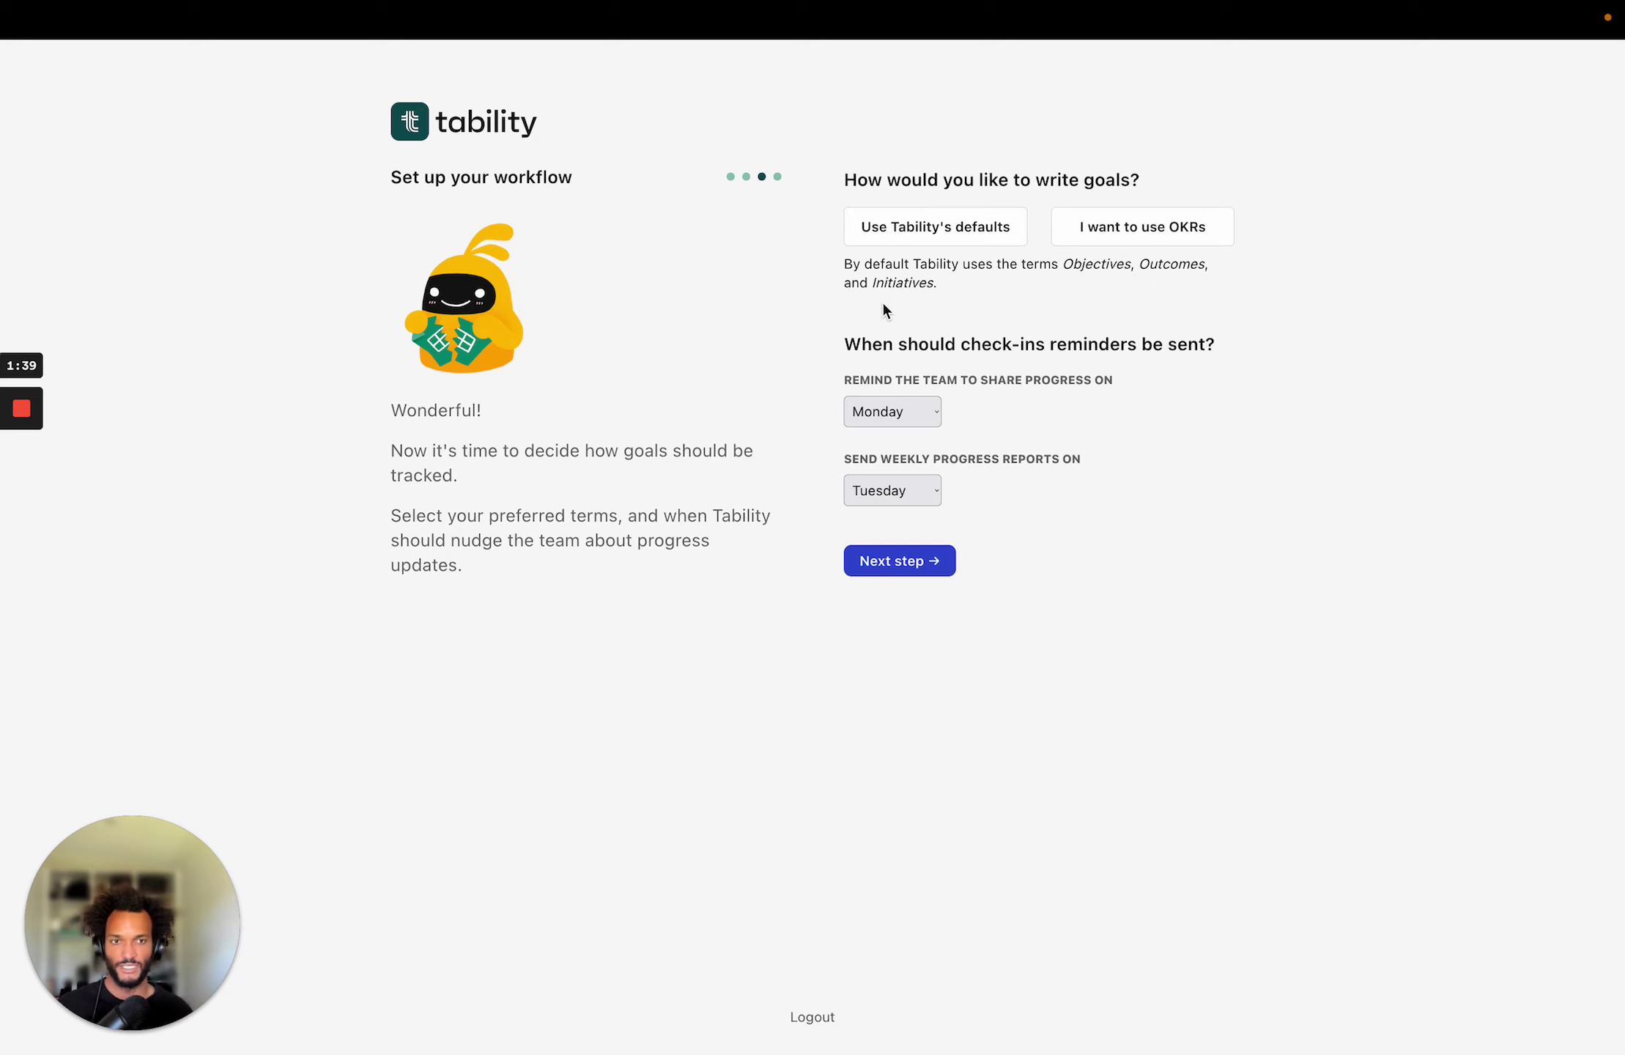
Pick 'I want to use OKRs', keep Monday/Tuesday reminders, and move on to team invites.
{"action": "left_click", "coordinate": [1099, 239]}
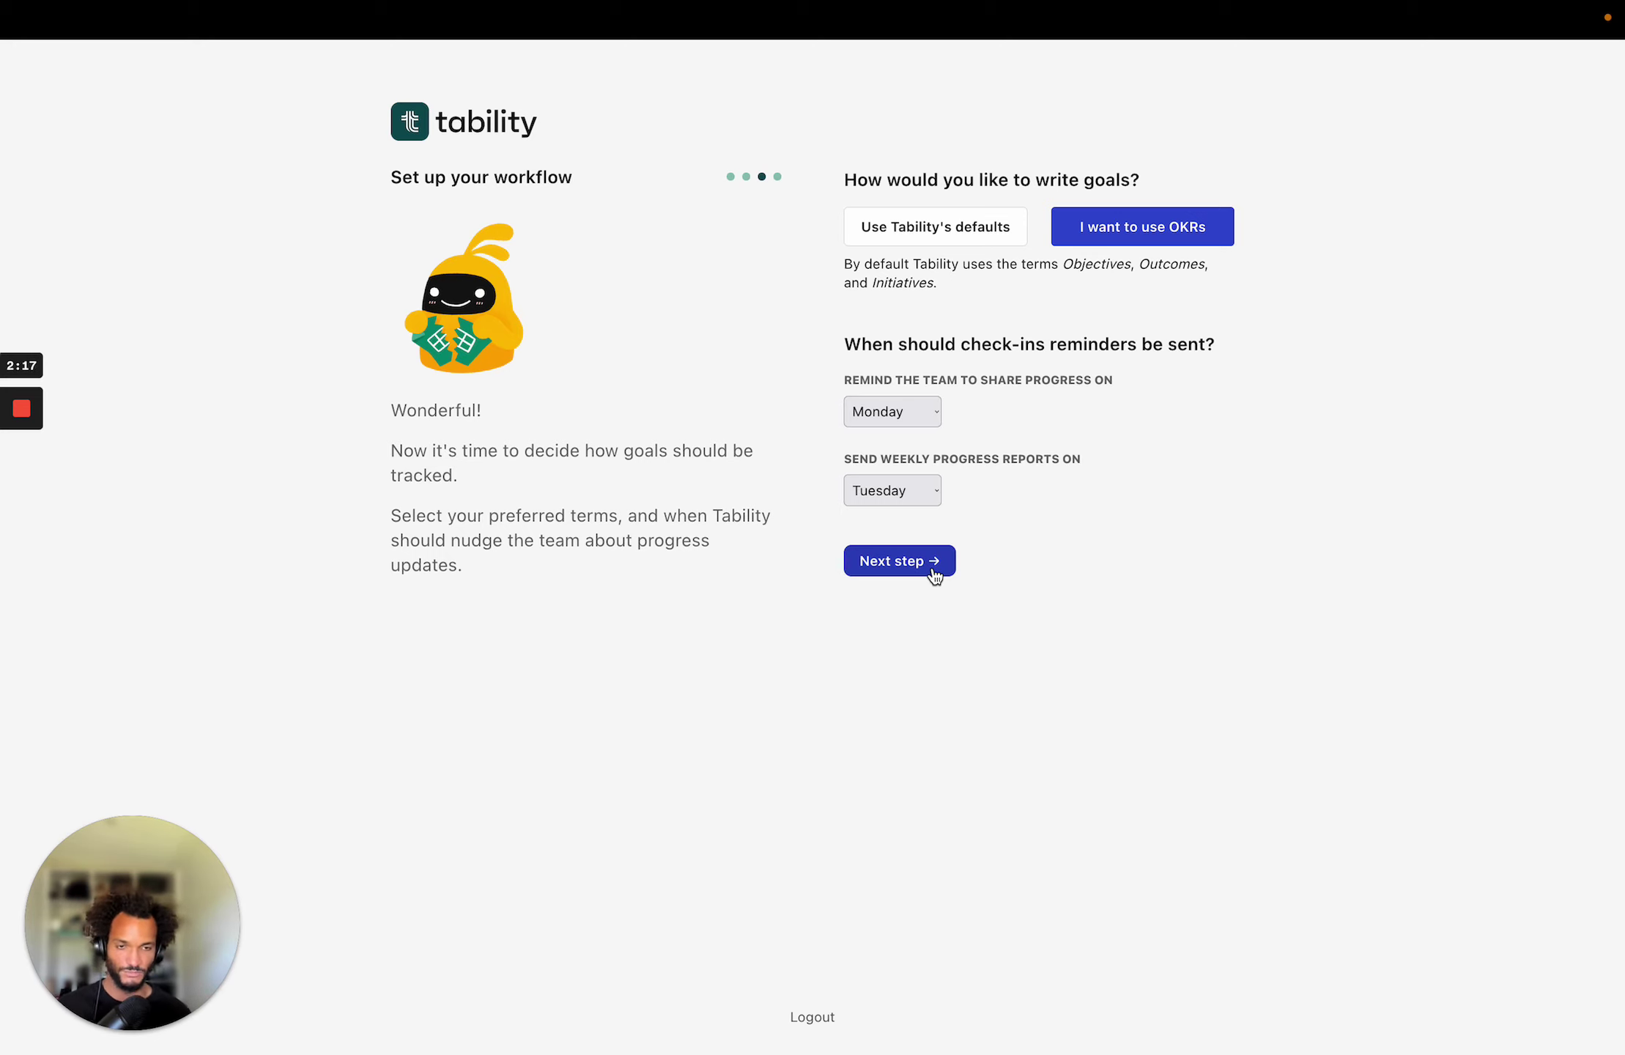
{"action": "left_click", "coordinate": [932, 573]}
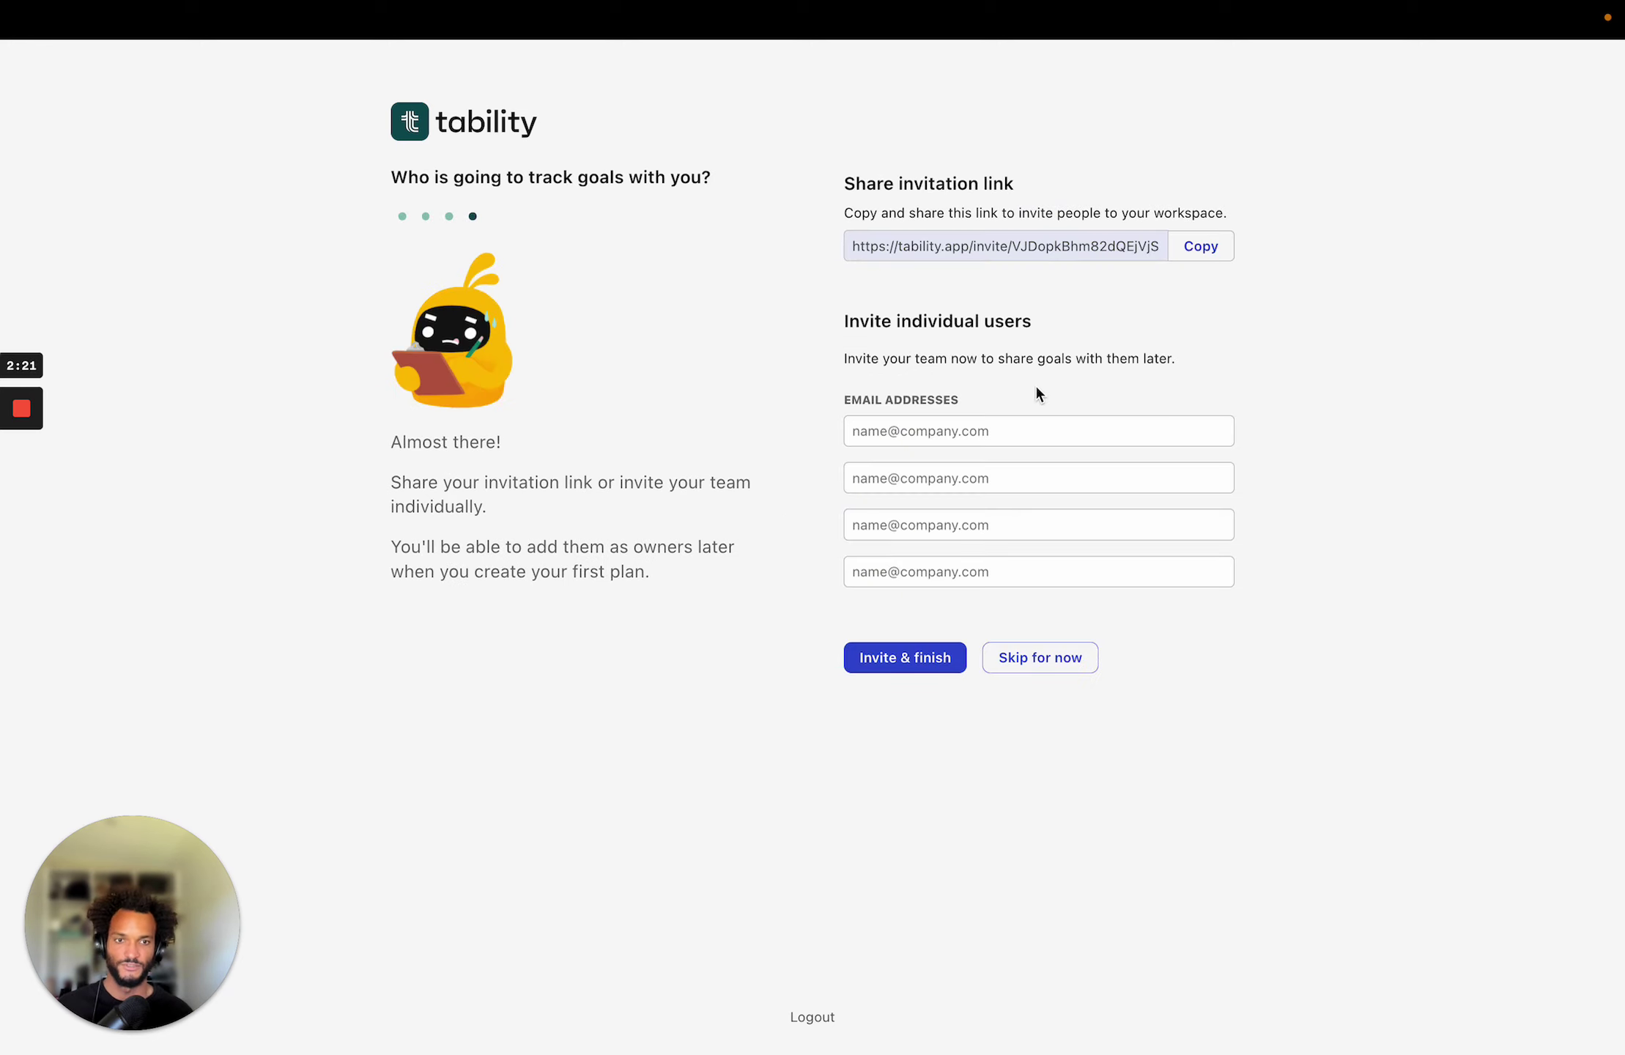
Enter a teammate's e-mail address and send the invite with Invite & finish.
{"action": "left_click", "coordinate": [1015, 425]}
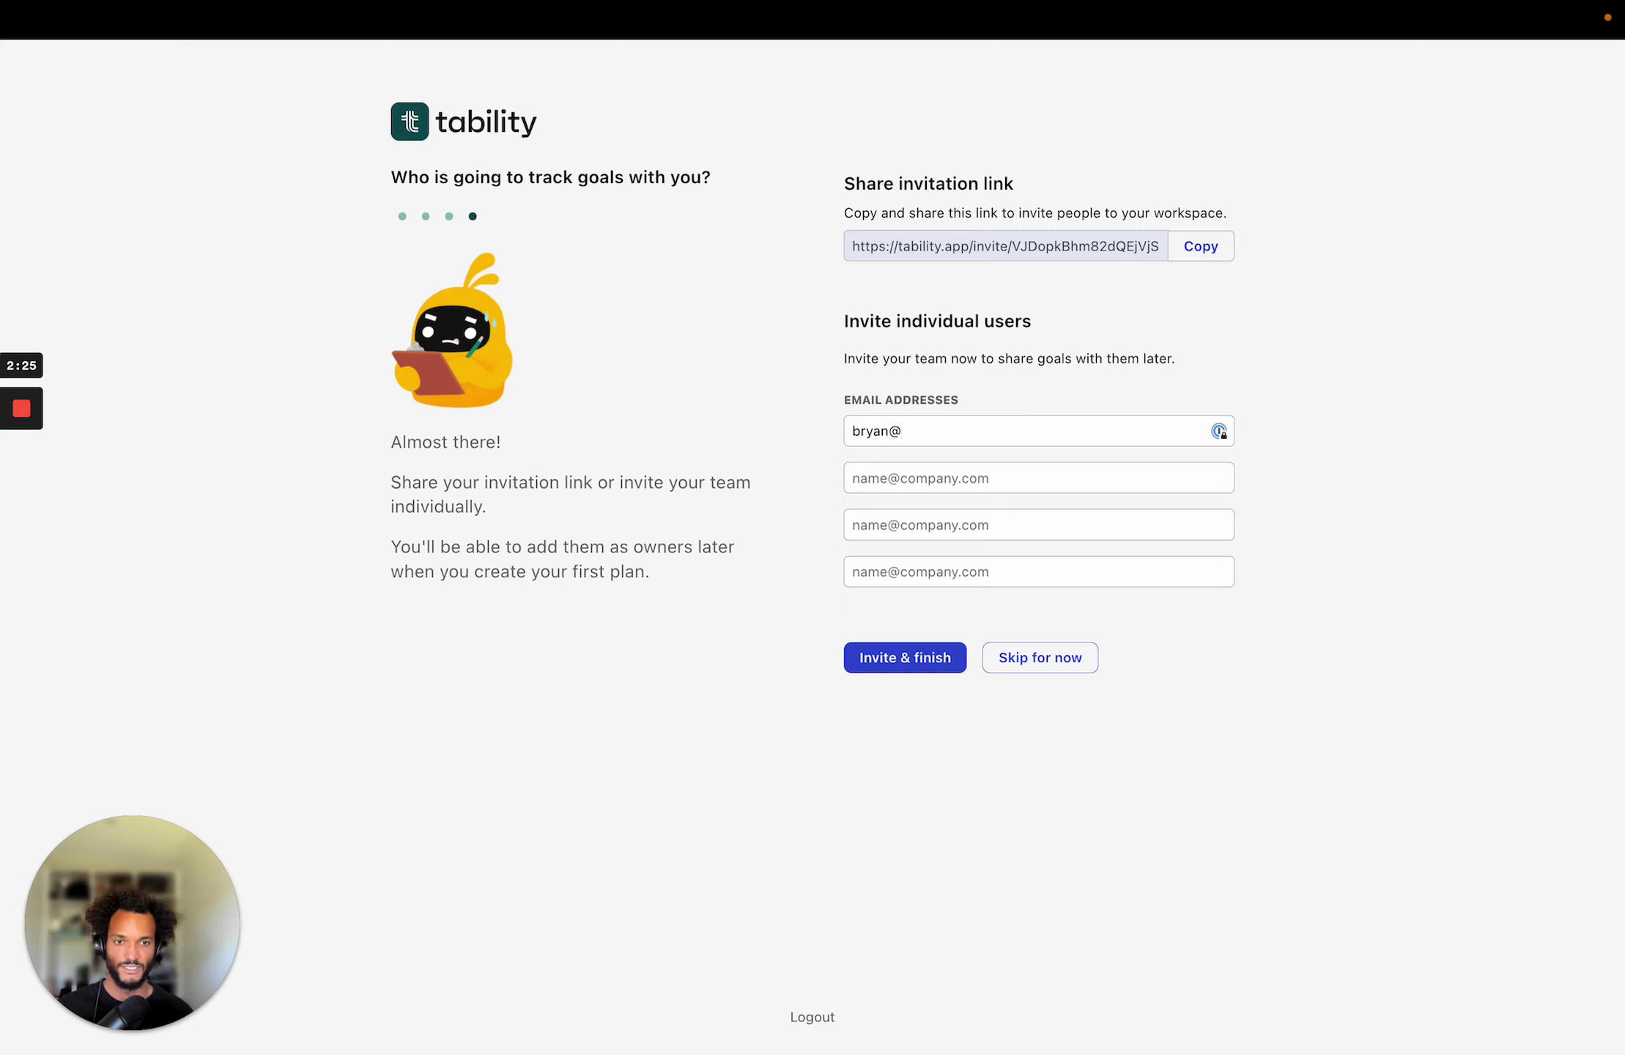
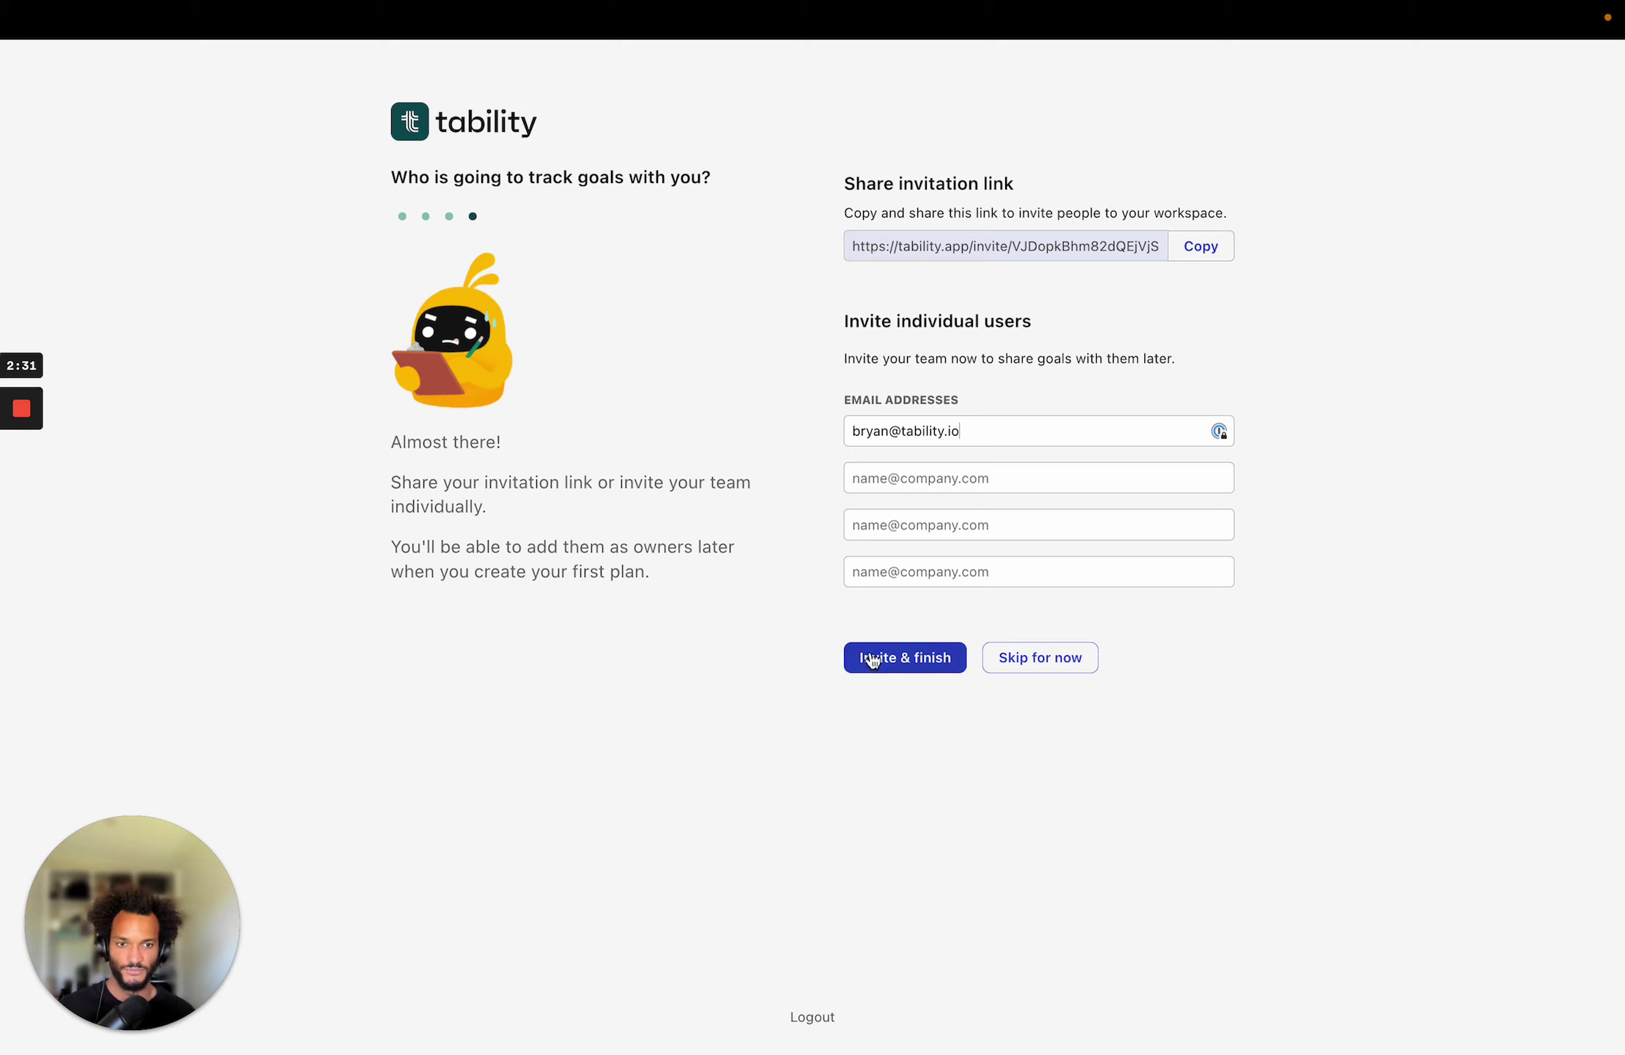
{"action": "left_click", "coordinate": [916, 660]}
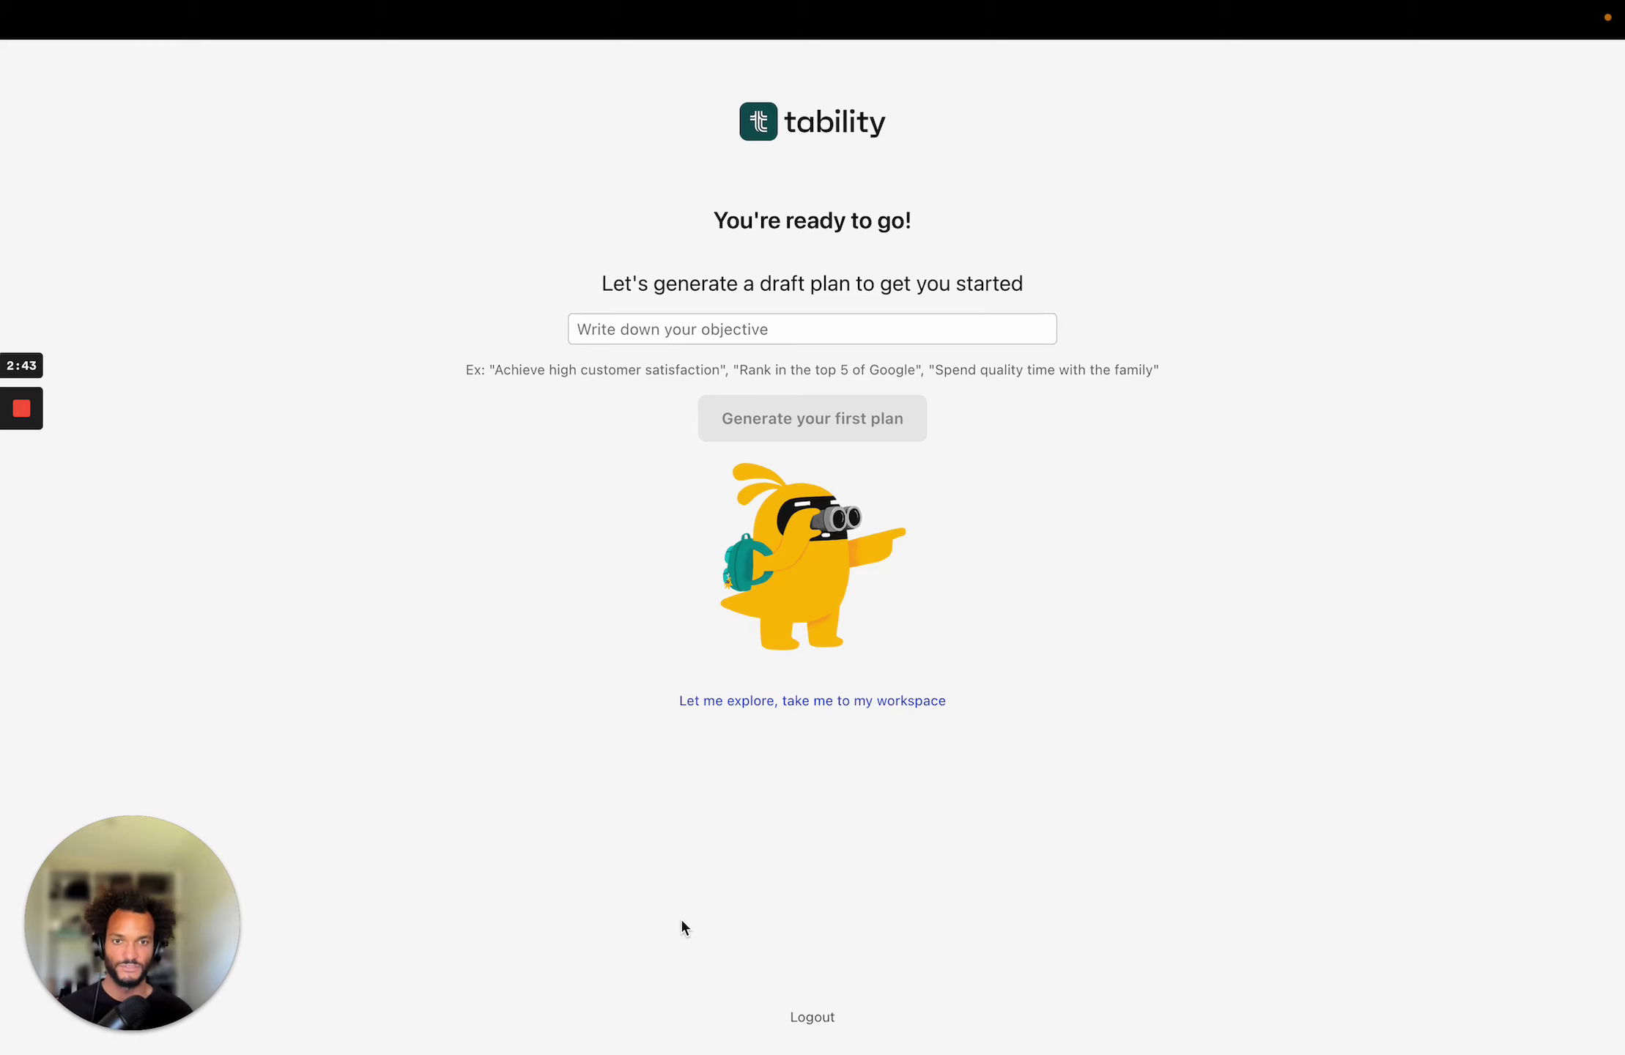
Enter the objective 'Get better SEO rankings' and generate a draft plan from it.
{"action": "left_click", "coordinate": [672, 329]}
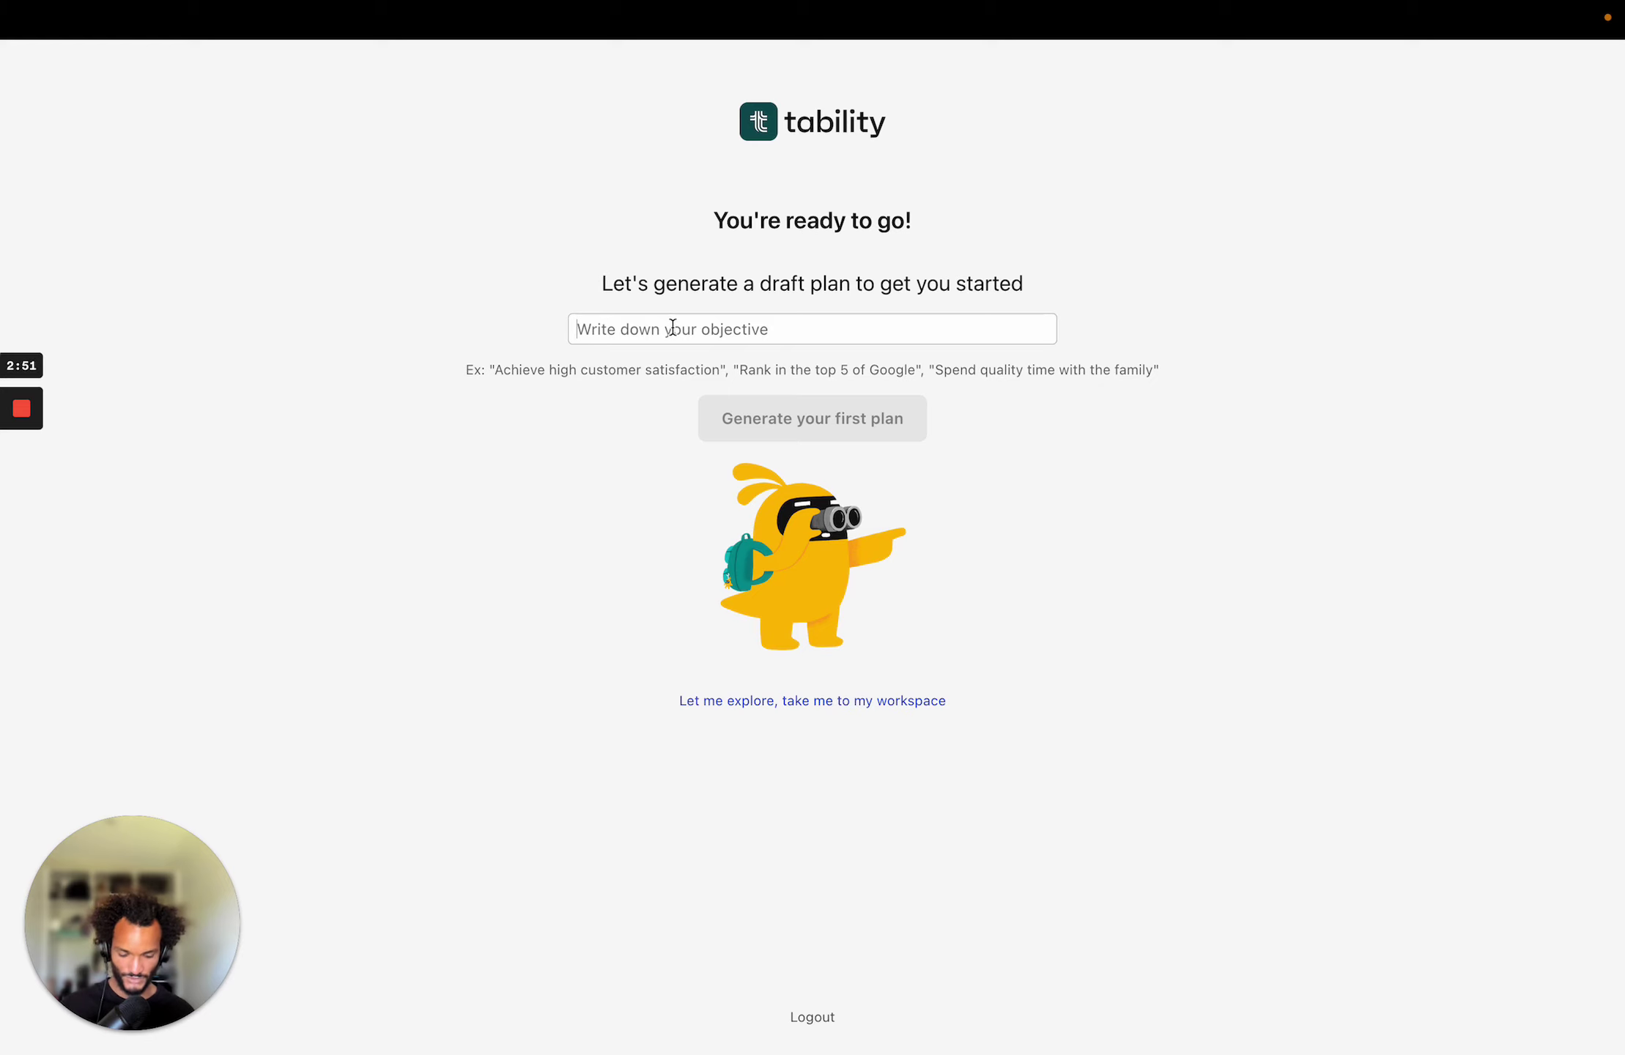
{"action": "type", "text": "Get be"}
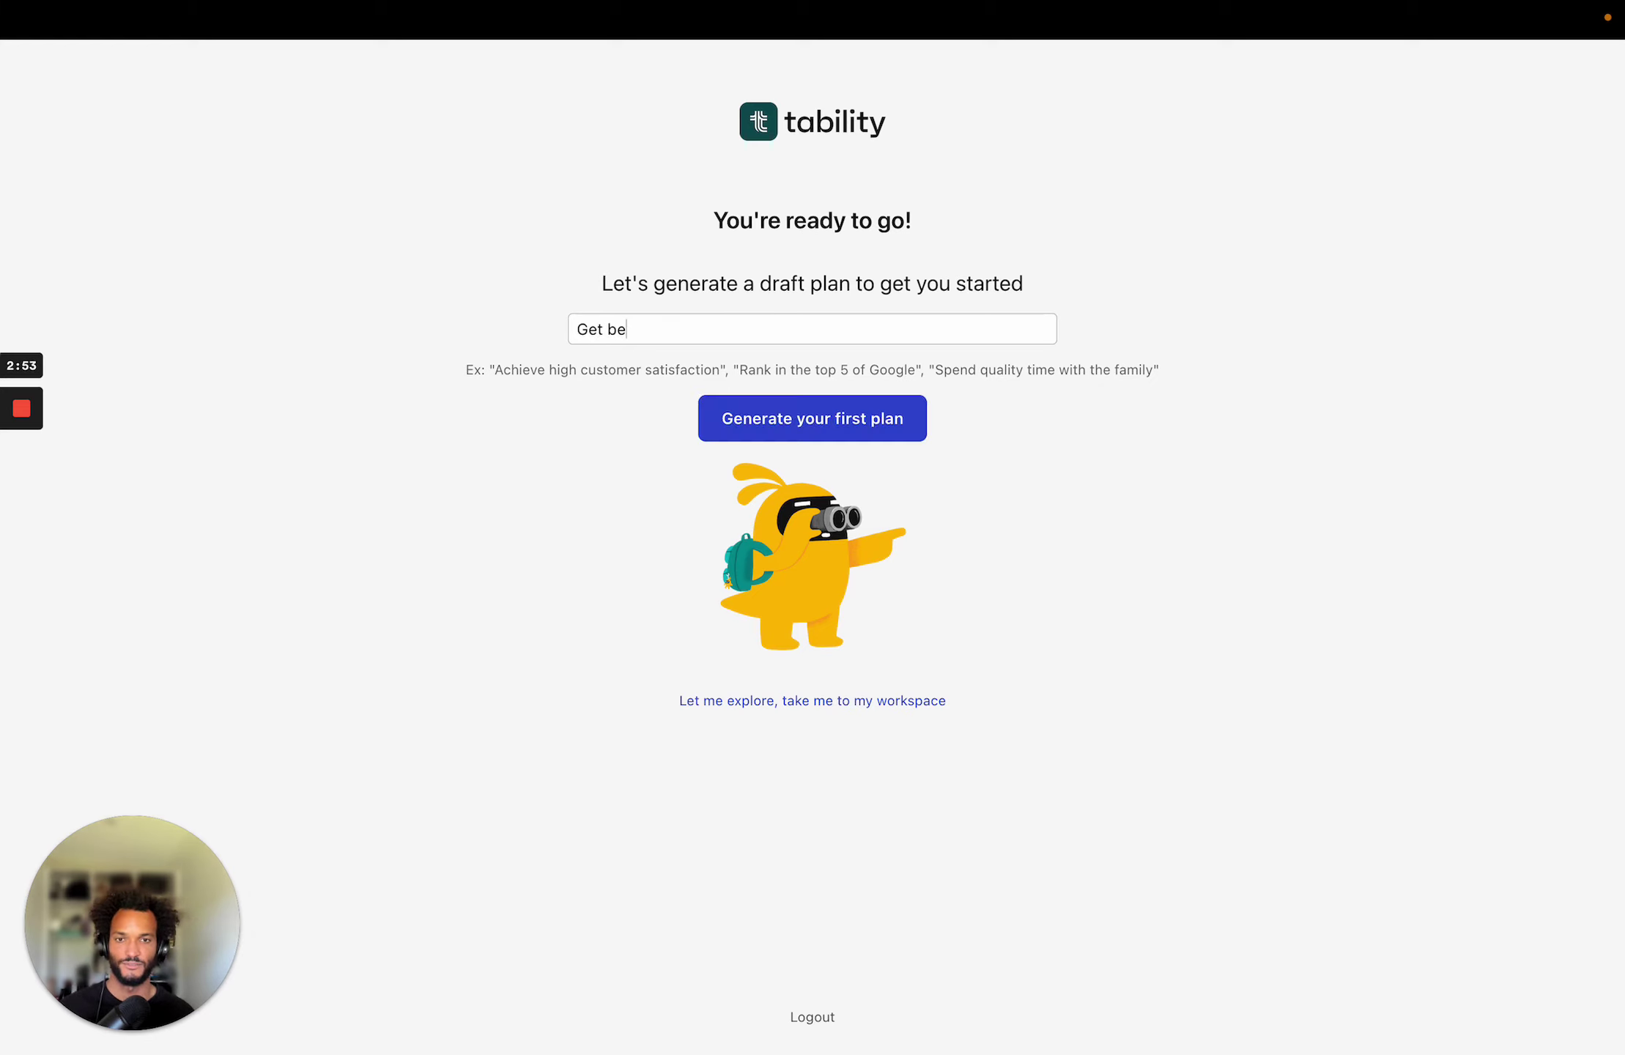
{"action": "type", "text": "tter SEO"}
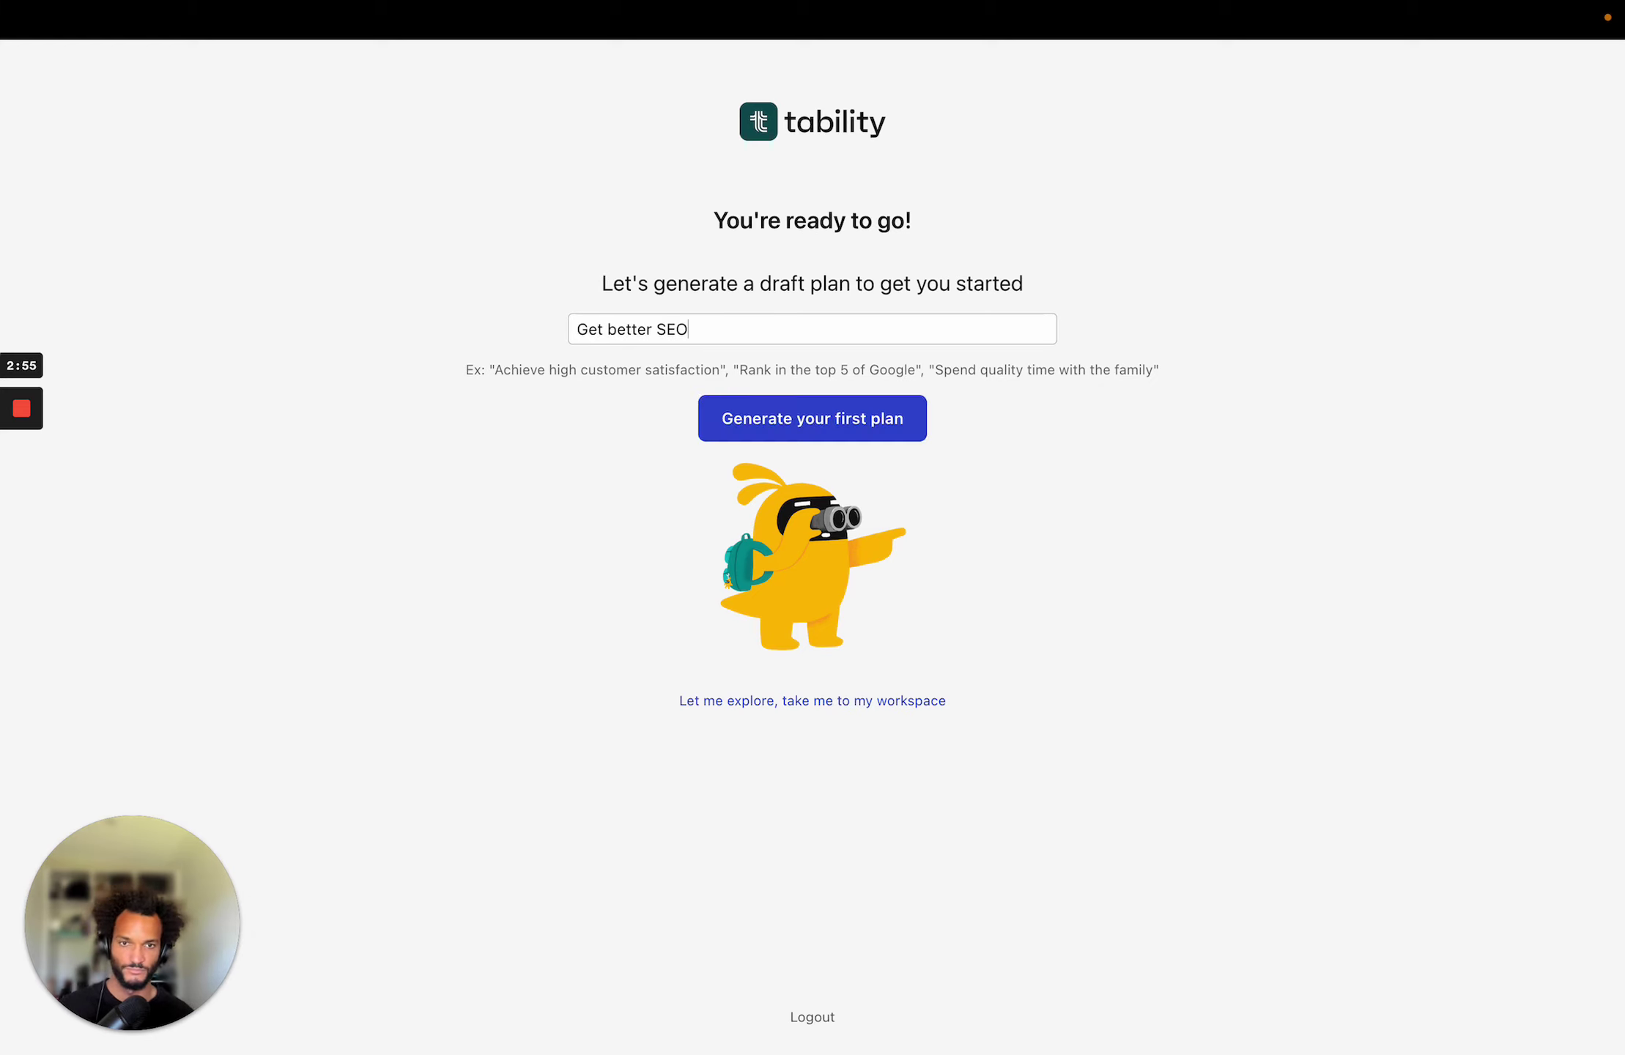
{"action": "type", "text": " ranking"}
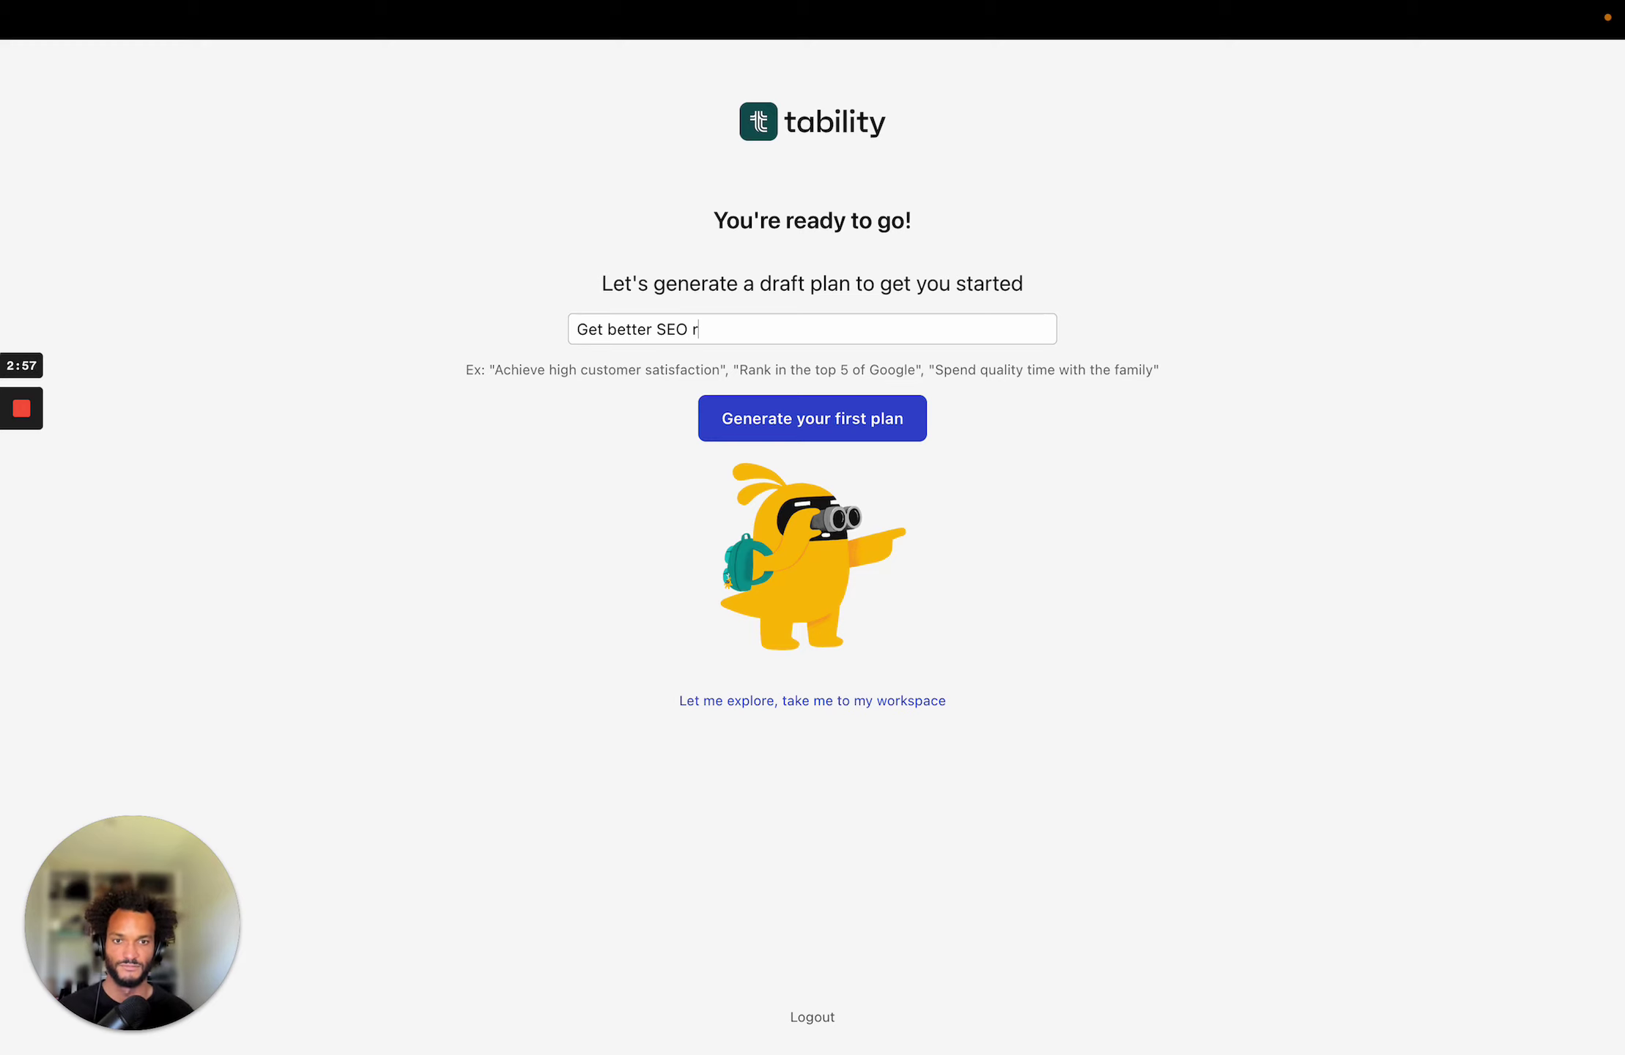
{"action": "type", "text": "s"}
{"action": "left_click", "coordinate": [773, 417]}
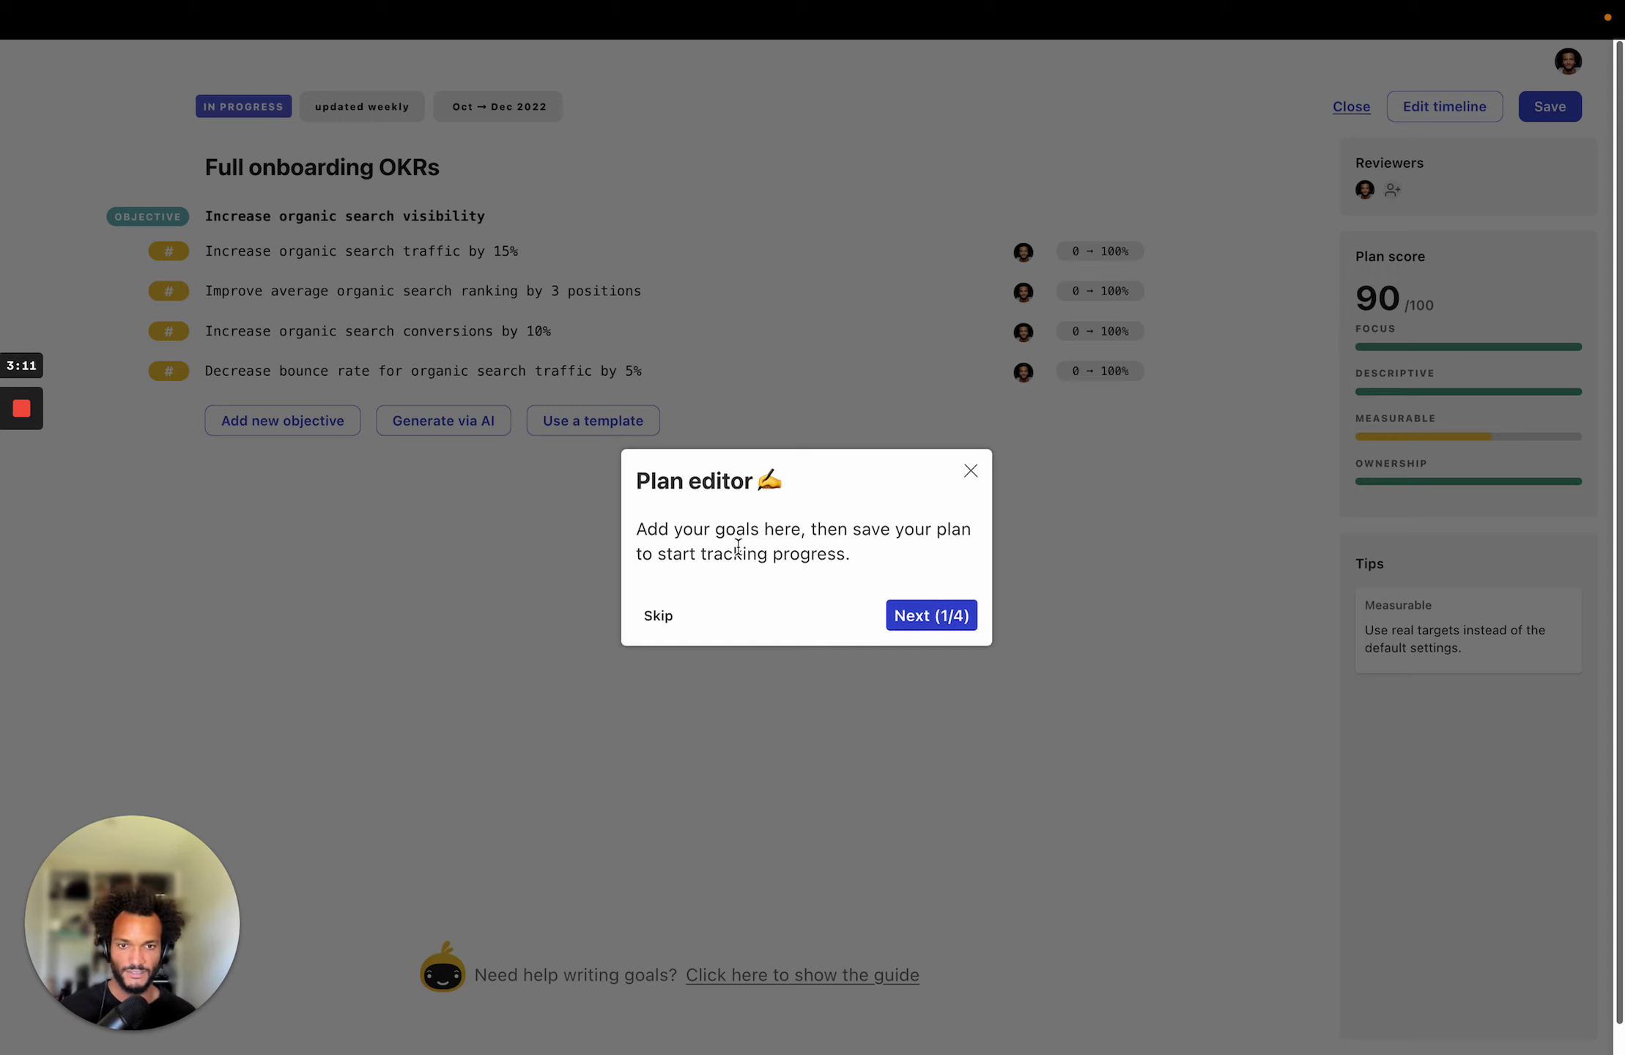
Step through all four plan editor tour tips, including ownership and targets, and close the tour.
{"action": "left_click", "coordinate": [930, 618]}
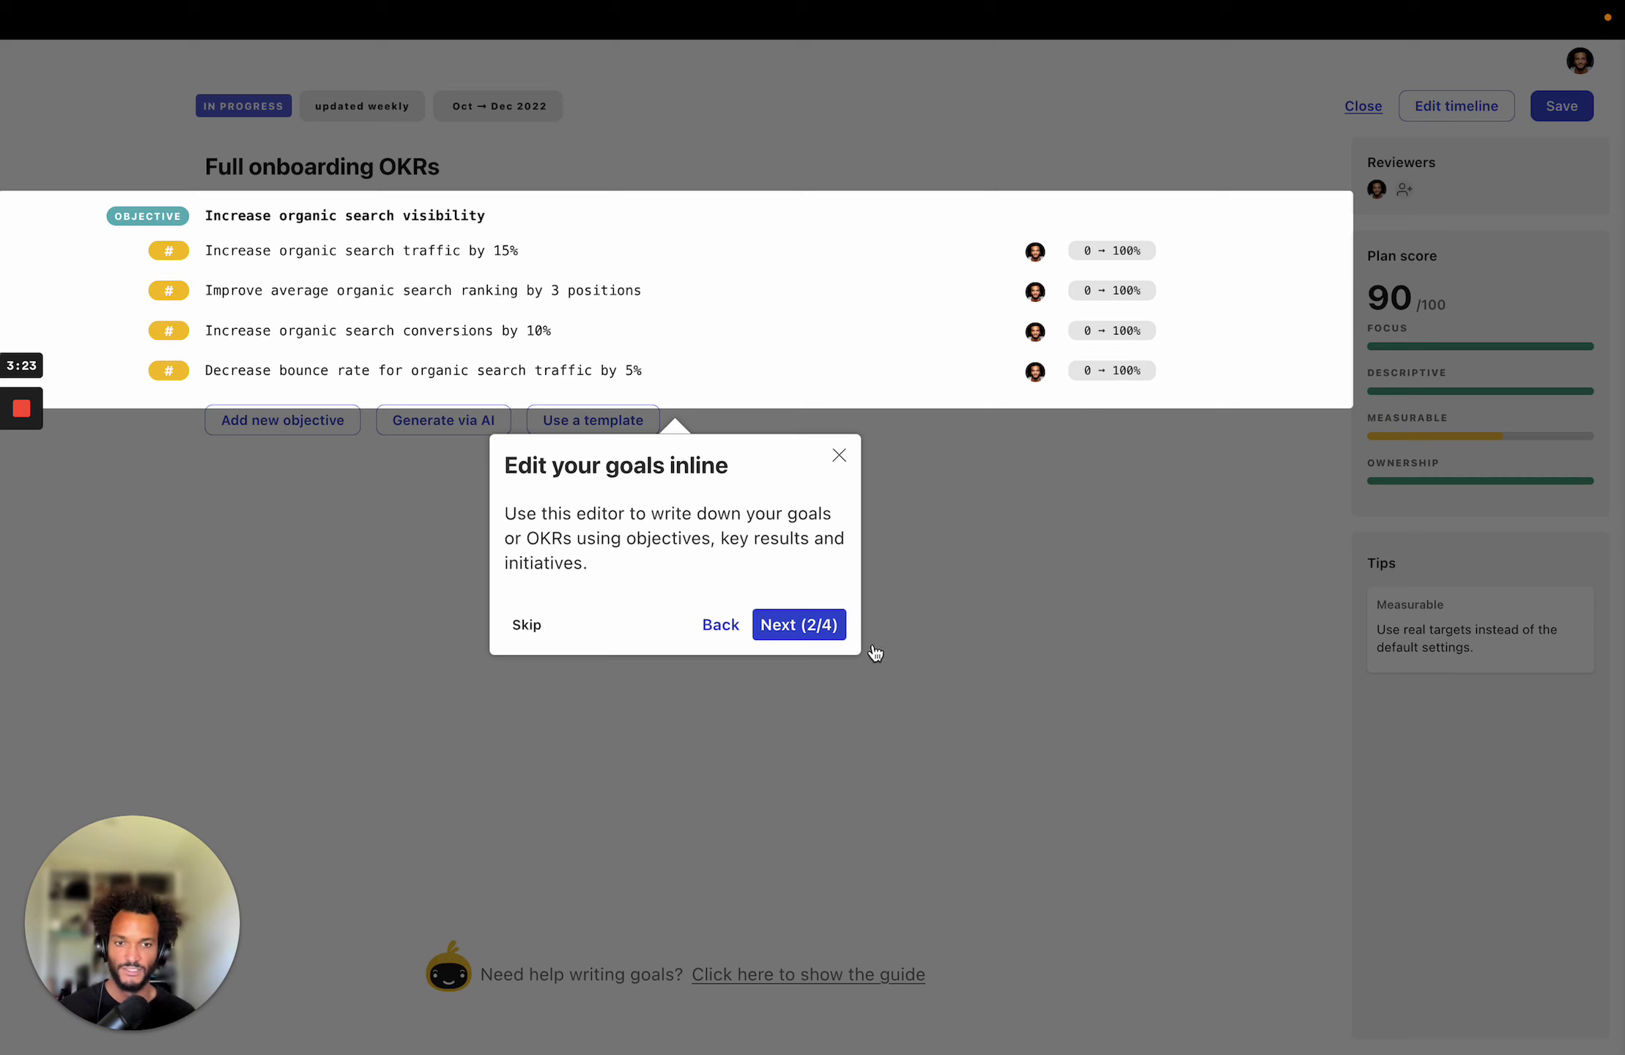
{"action": "left_click", "coordinate": [826, 634]}
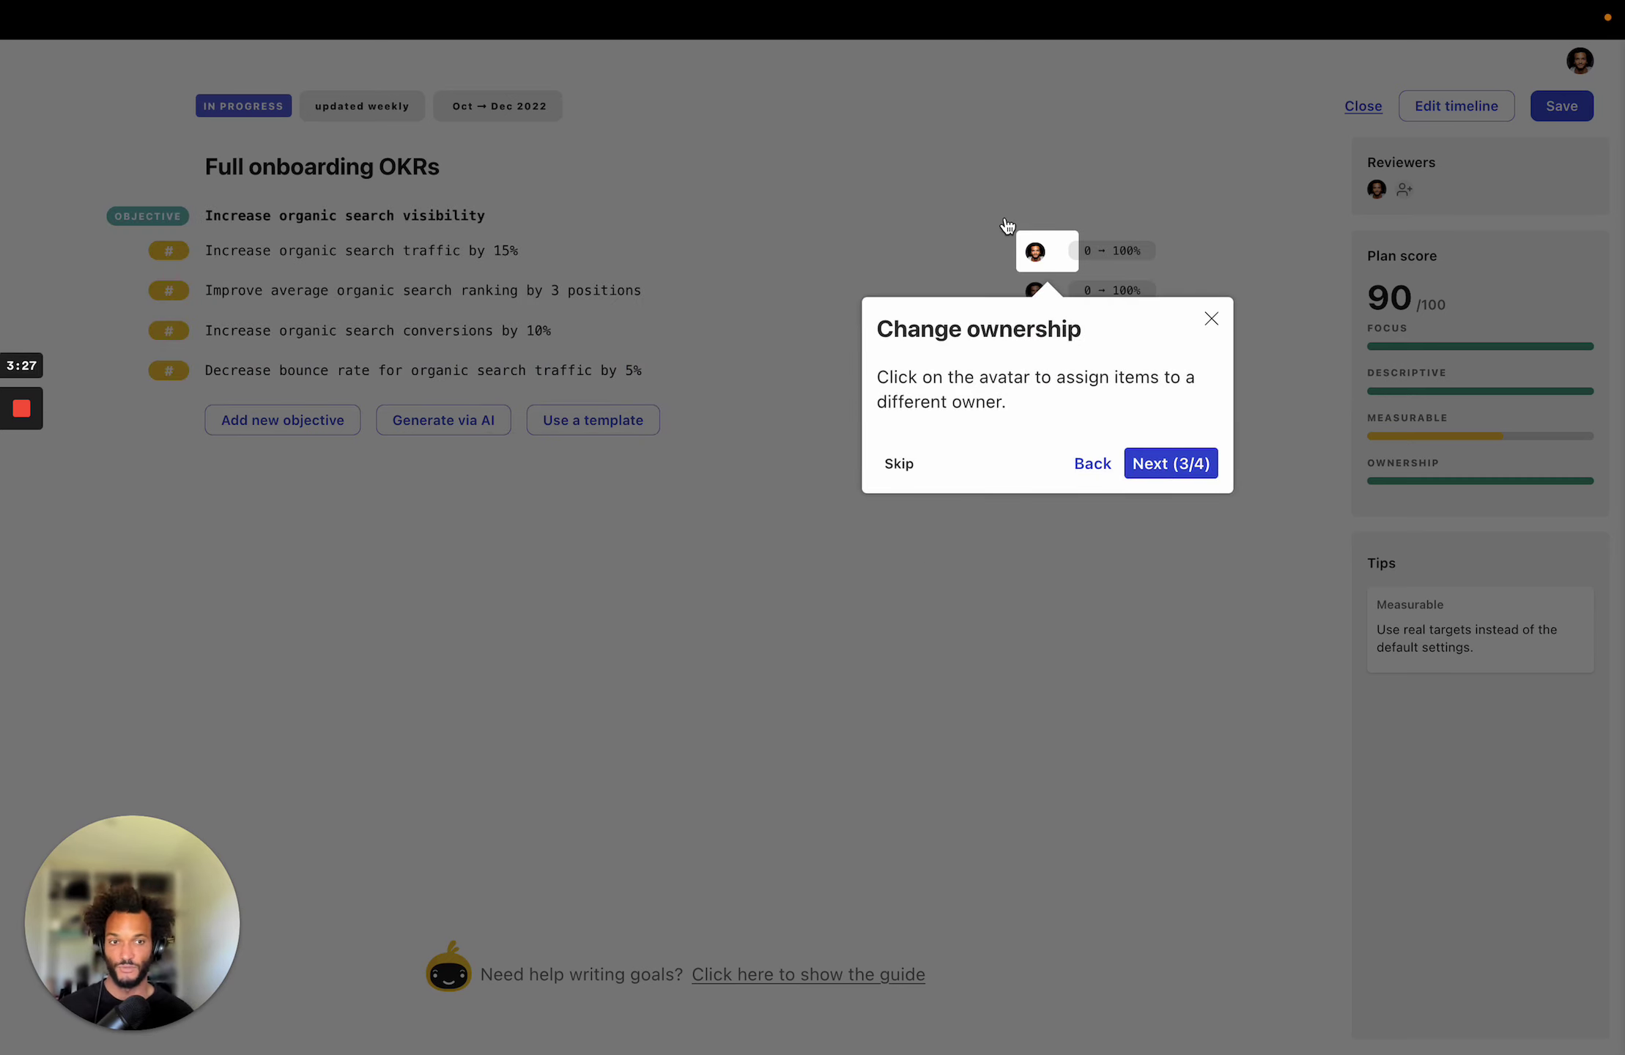
{"action": "left_click", "coordinate": [1153, 470]}
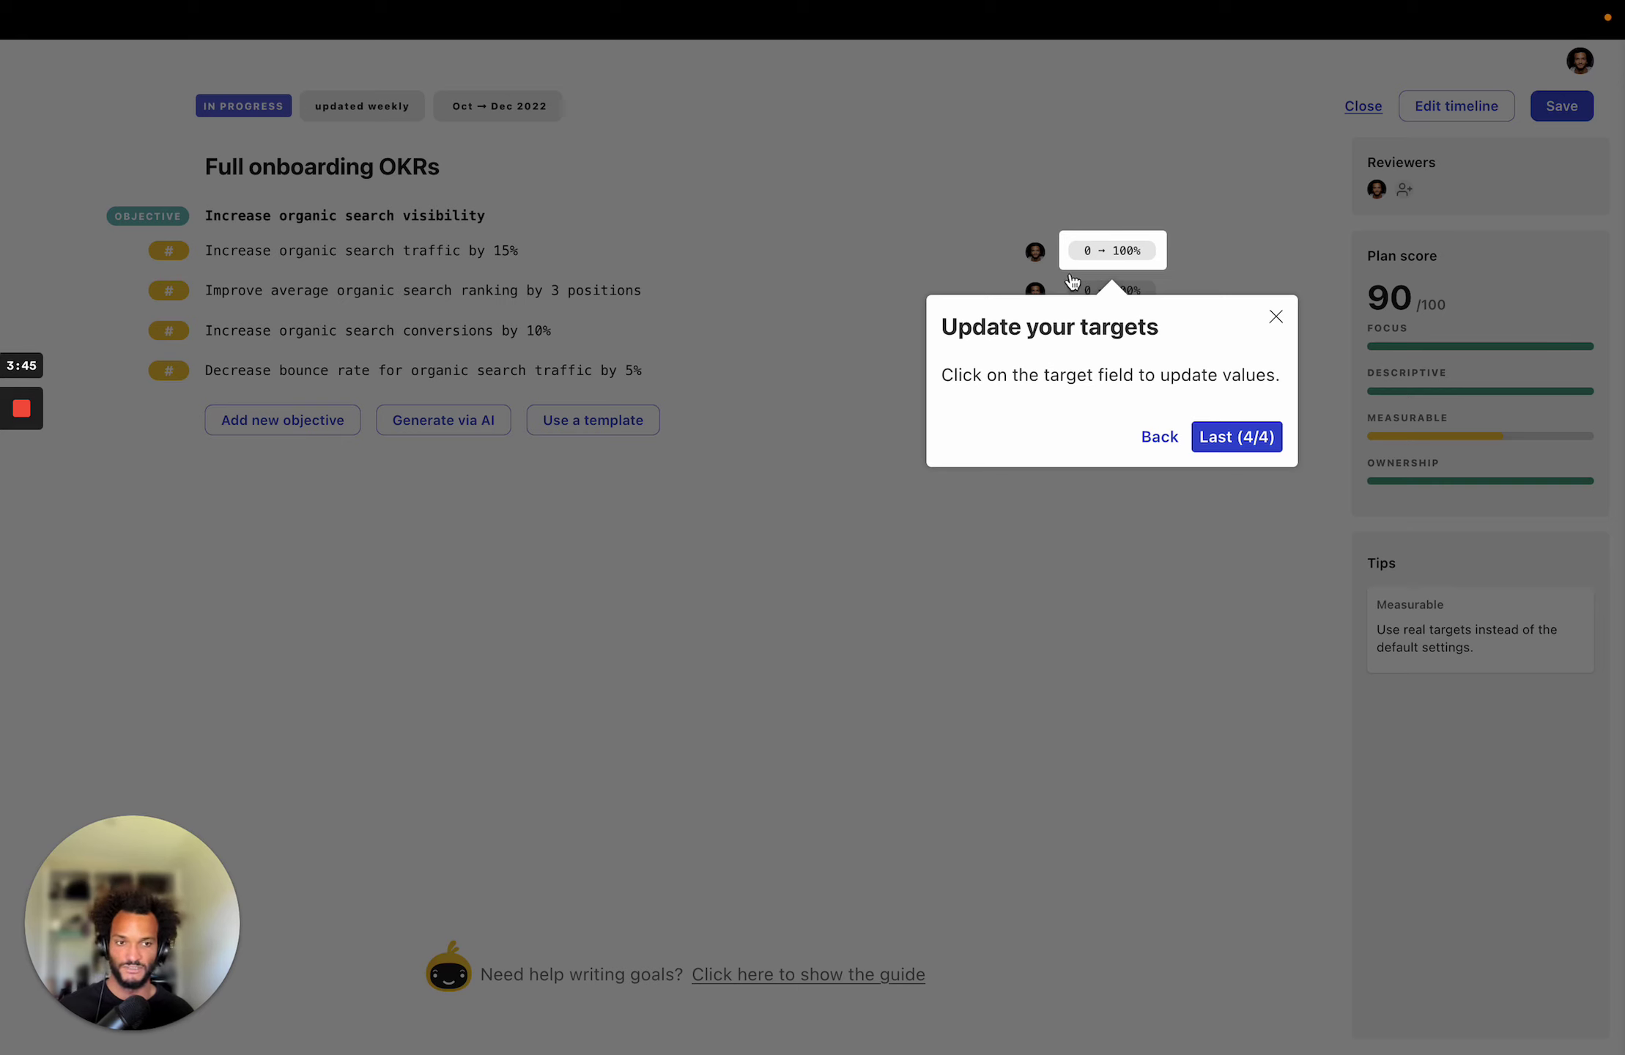
{"action": "left_click", "coordinate": [1266, 441]}
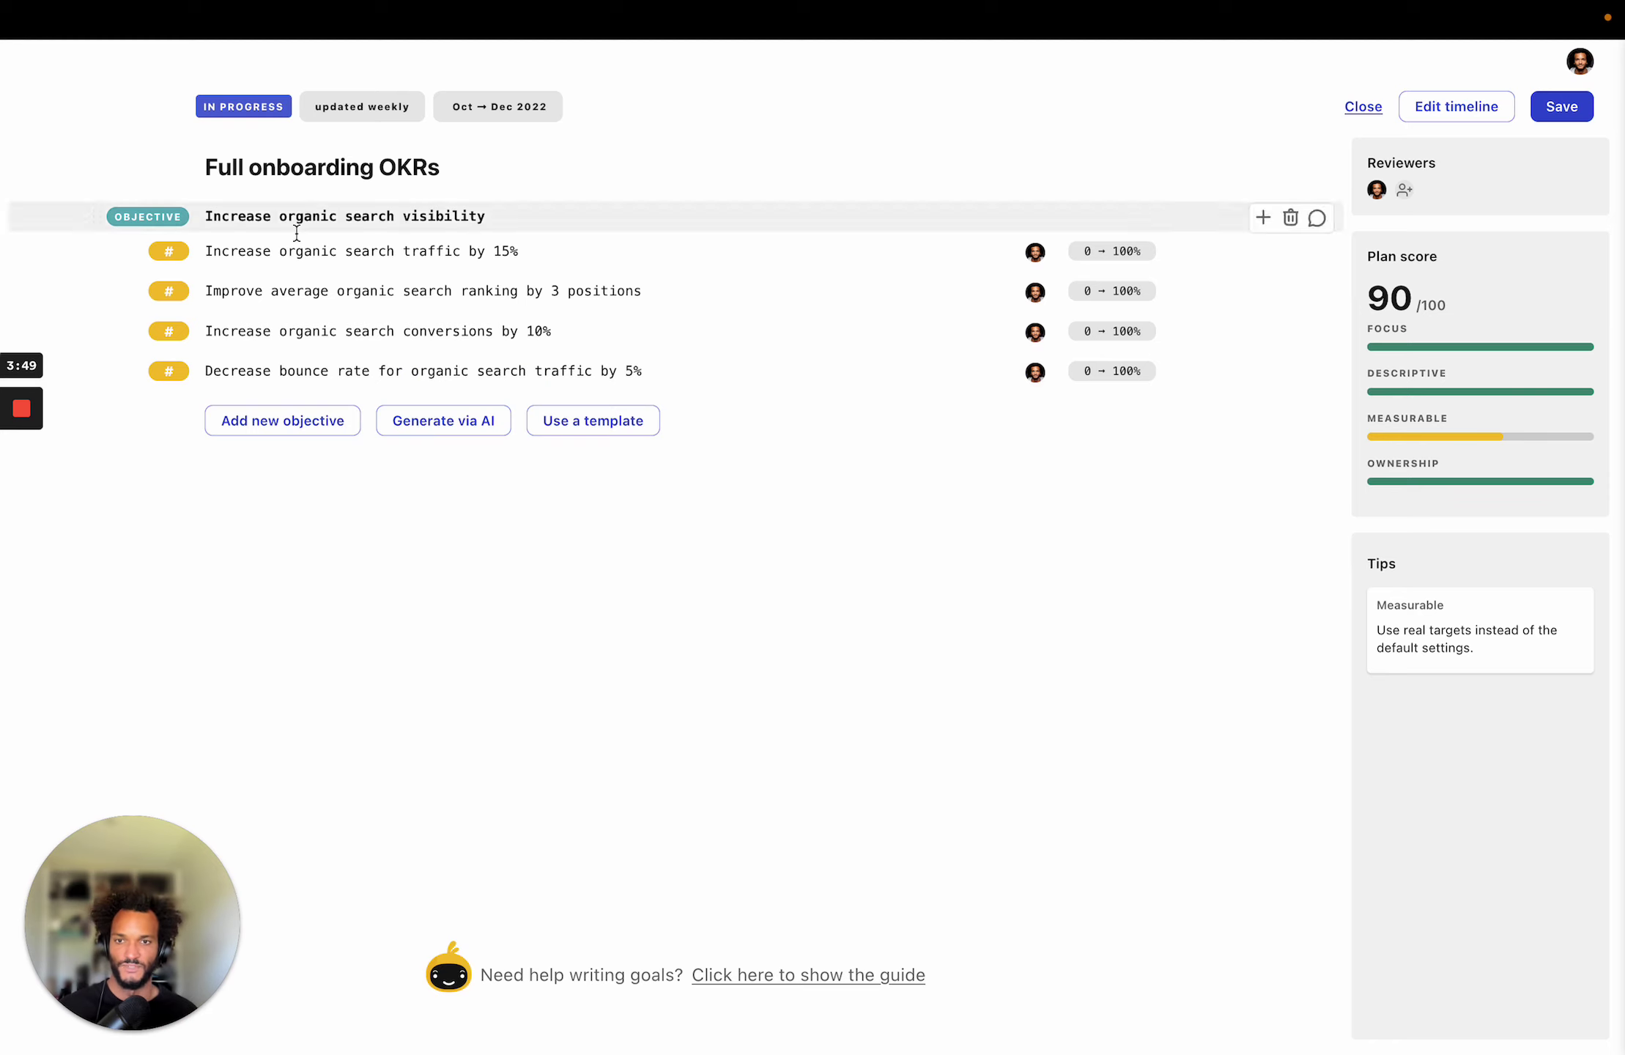
Add a new objective named 'Launch a great MVP' to the plan.
{"action": "left_click", "coordinate": [277, 432]}
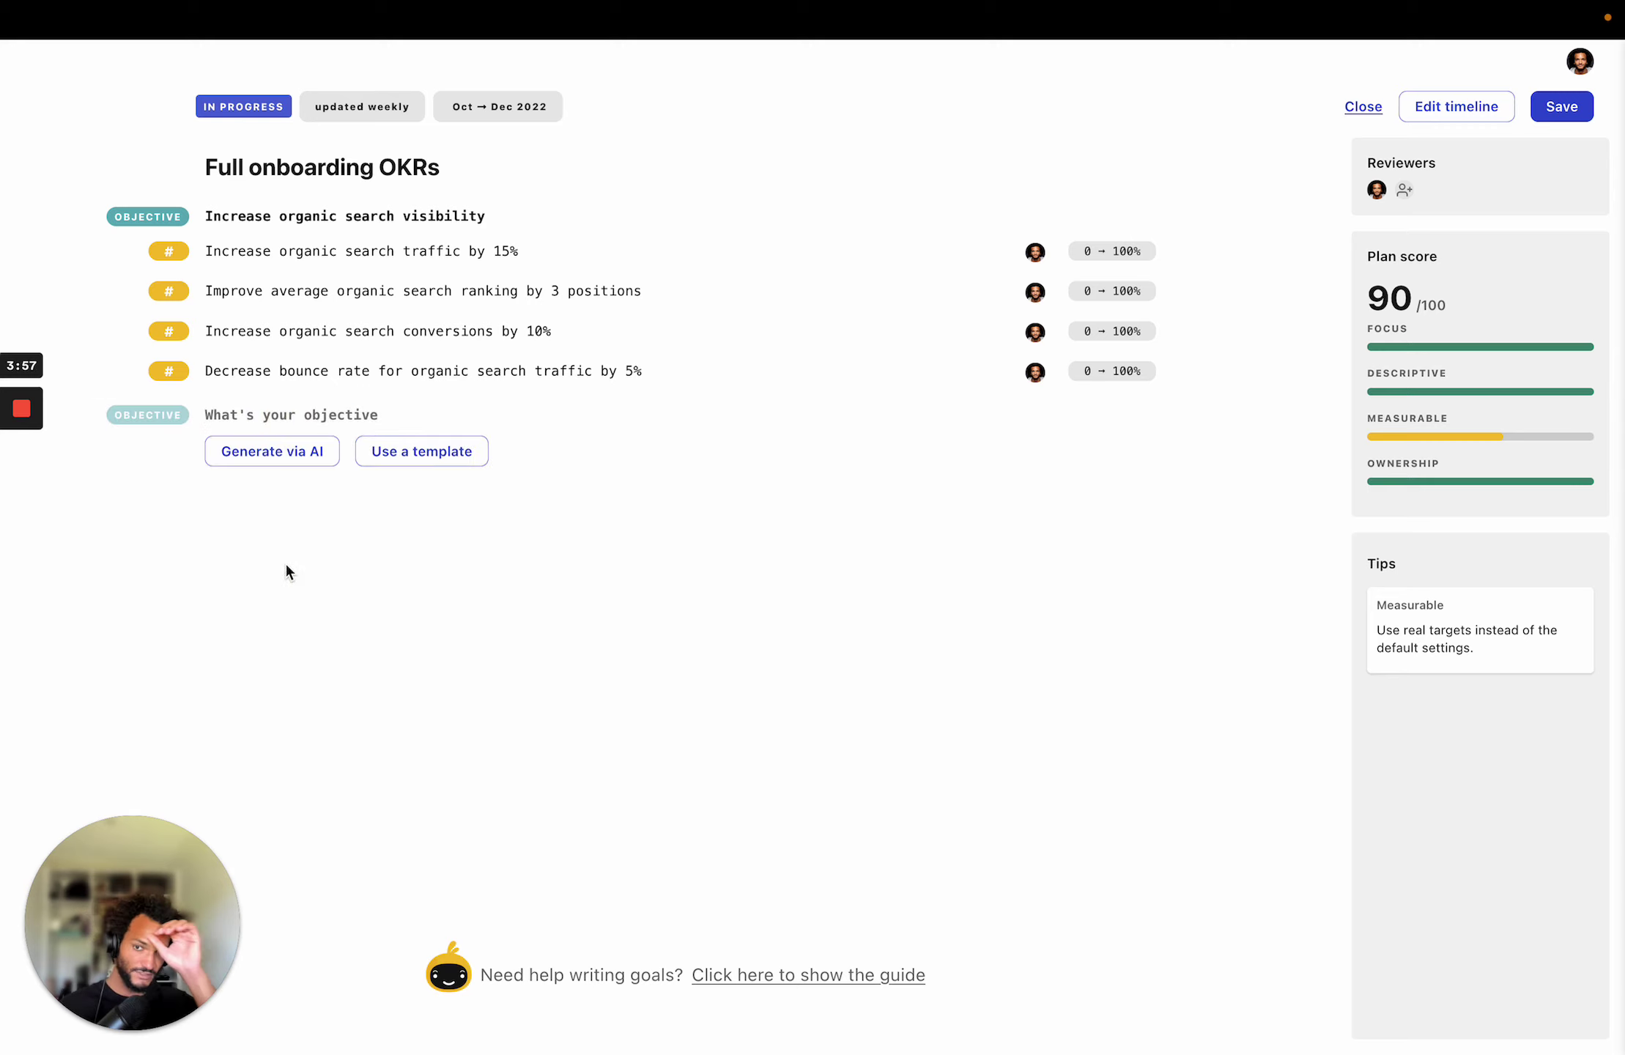
{"action": "type", "text": "Go"}
{"action": "key", "text": "BackSpace"}
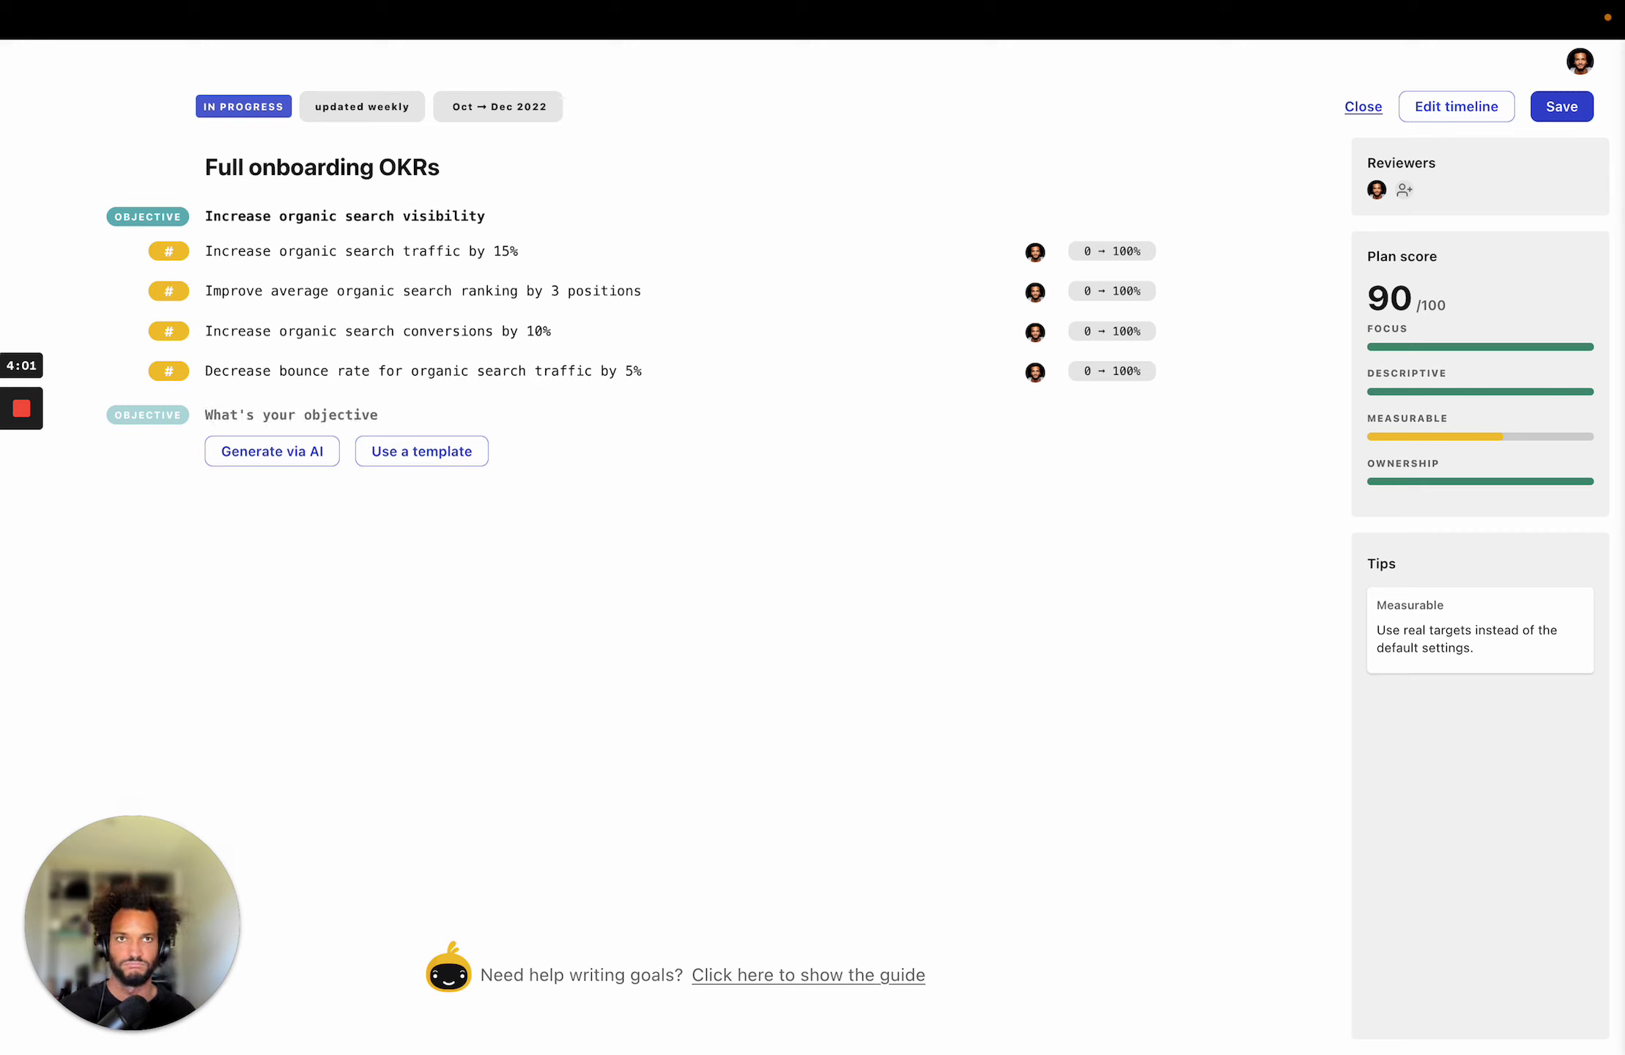
{"action": "type", "text": "Go"}
{"action": "key", "text": "BackSpace"}
{"action": "key", "text": "BackSpace"}
{"action": "type", "text": "Launch "}
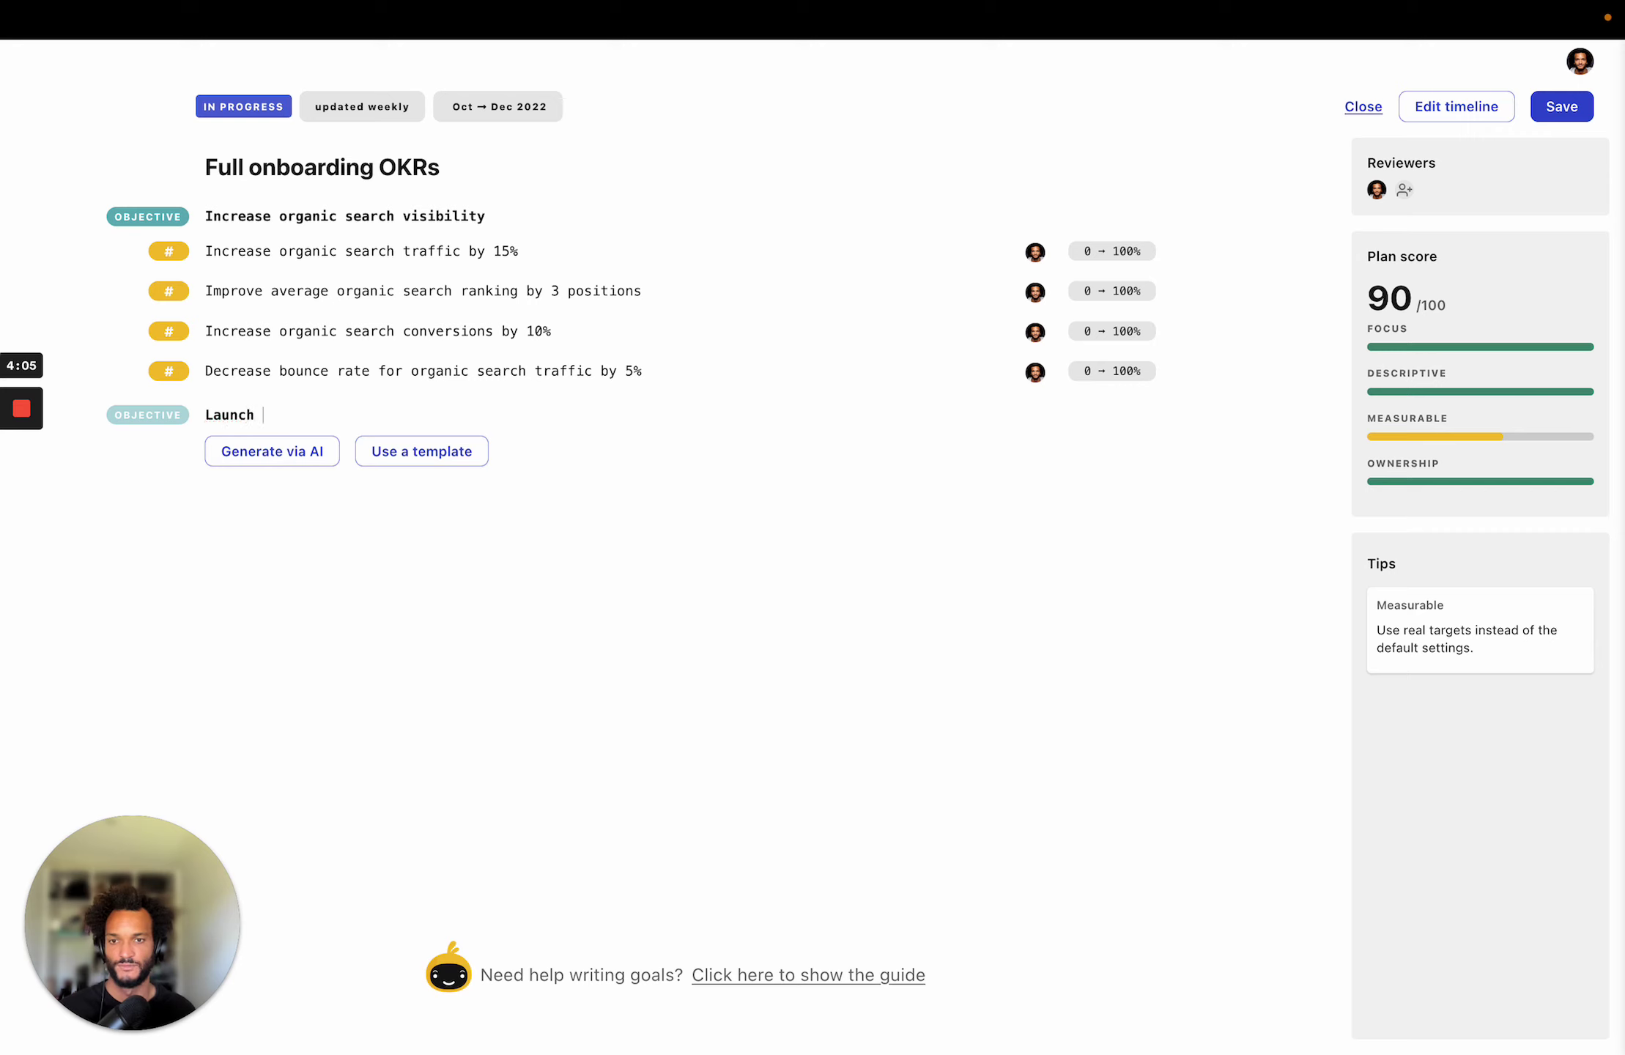
{"action": "type", "text": "a great MVP"}
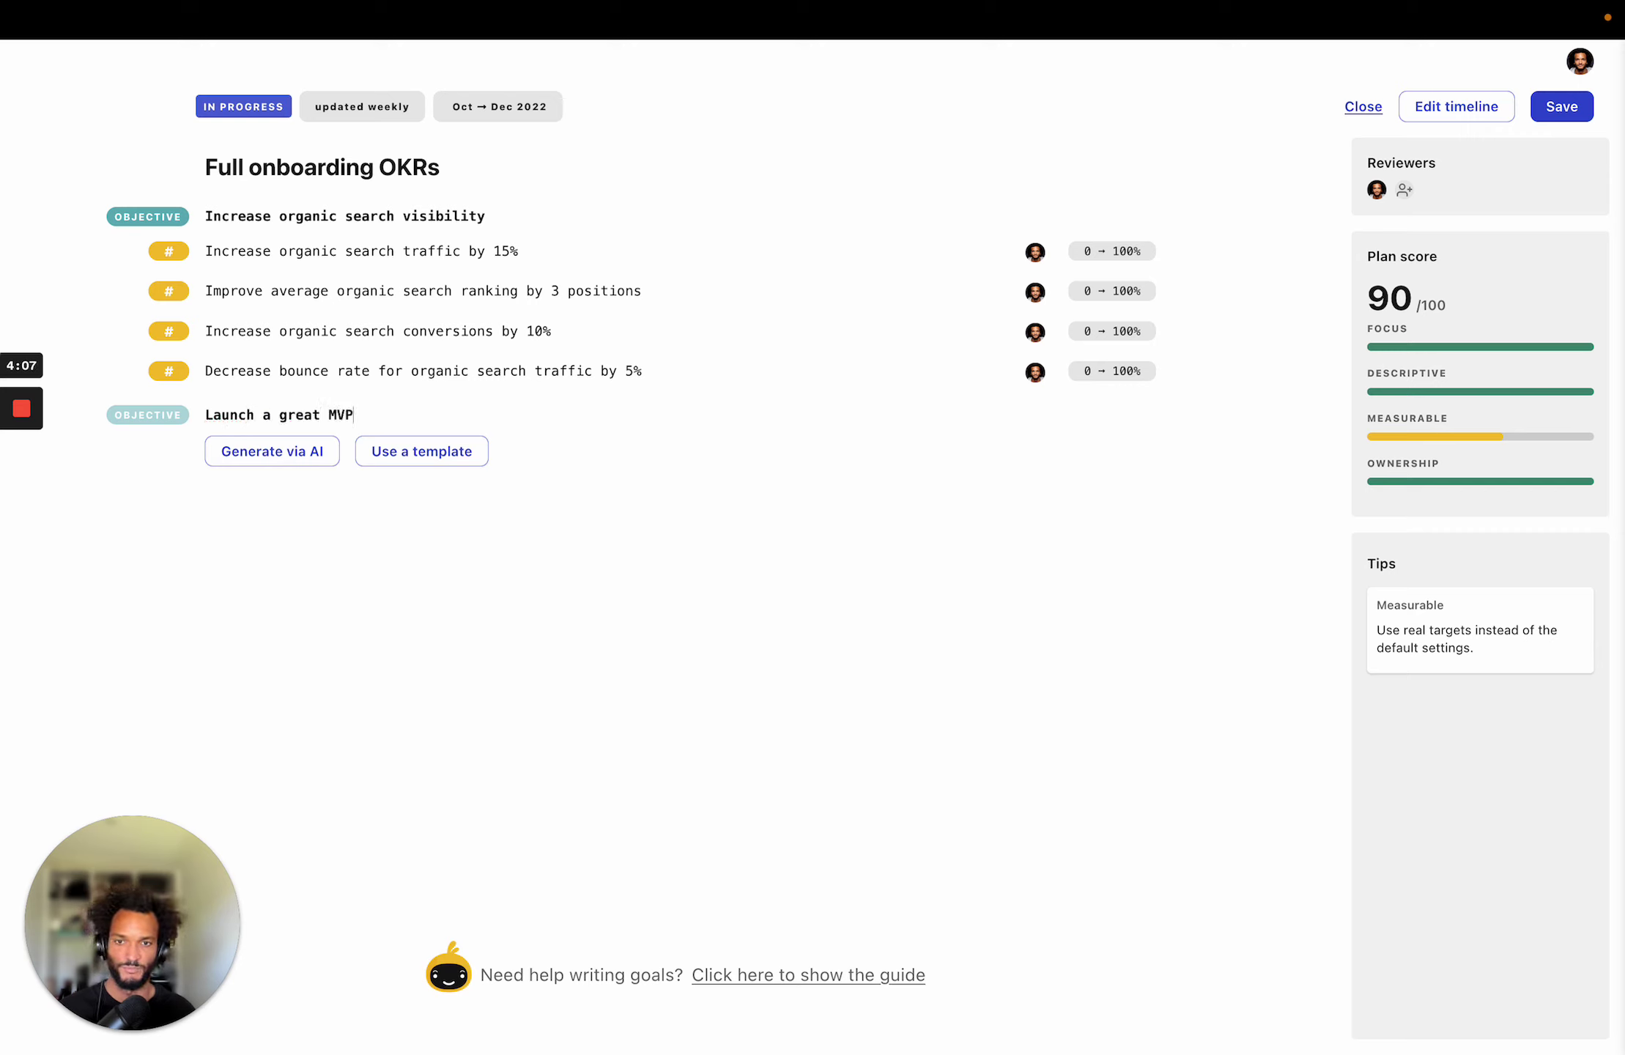
{"action": "key", "text": "Return"}
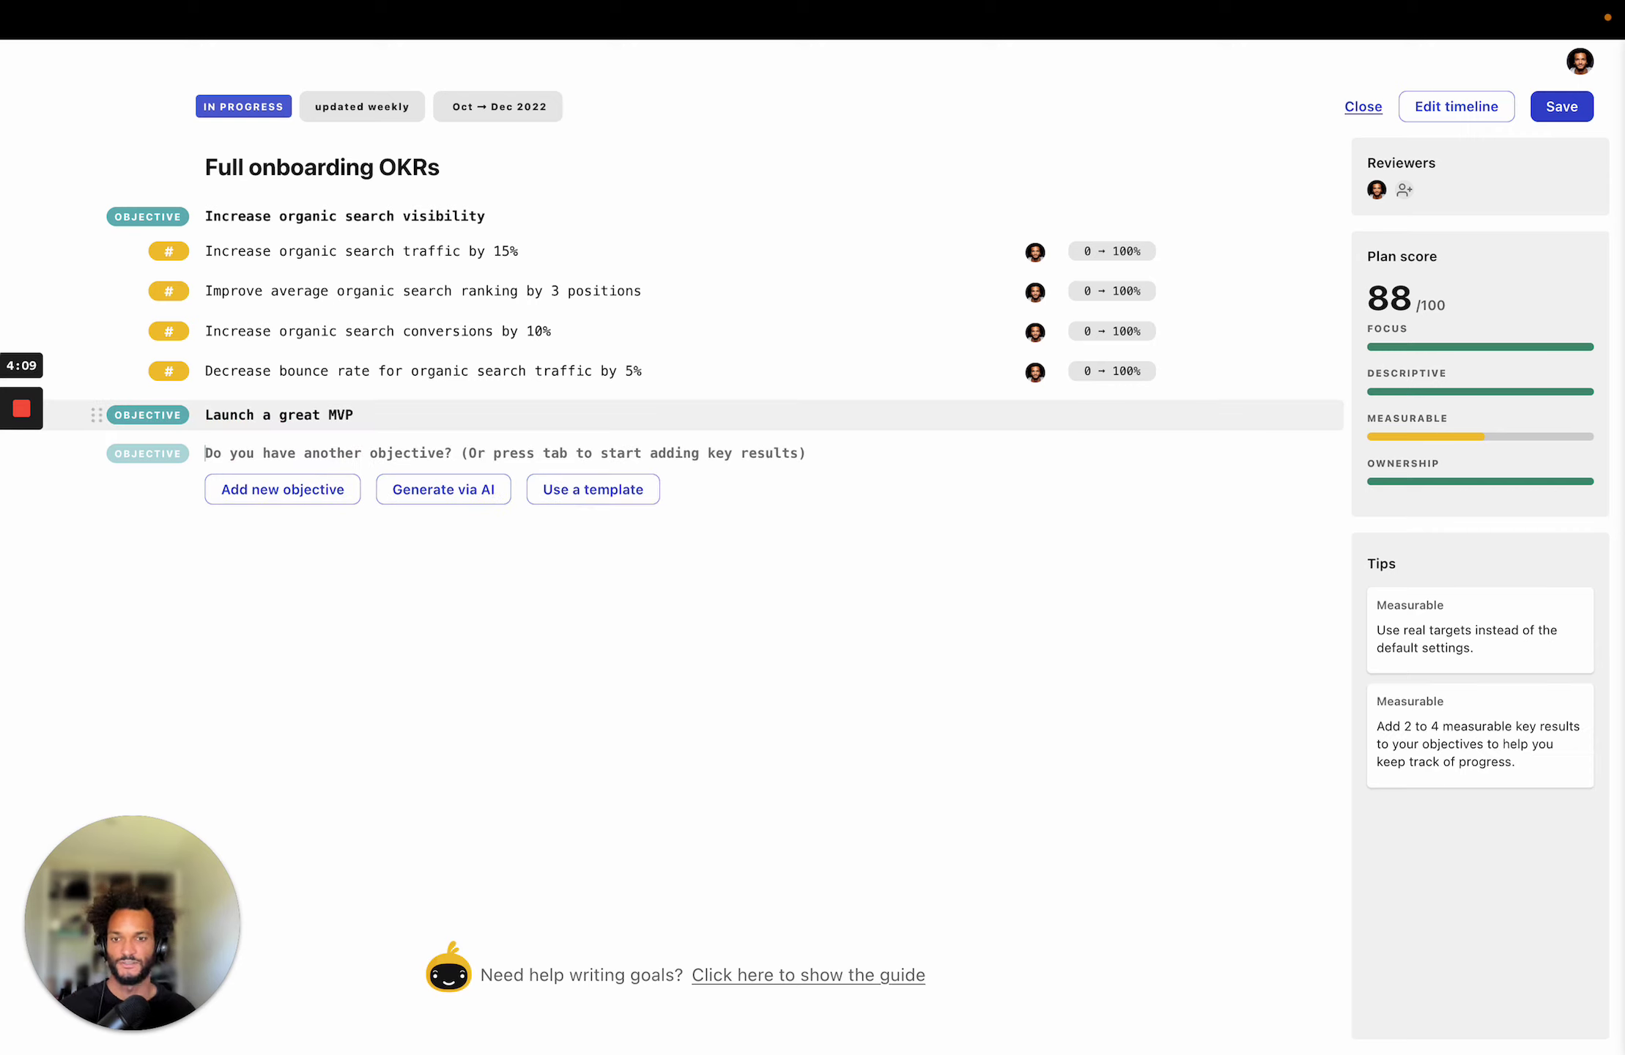
Add the key result 'Increase NPS from 5 to 40' under the new objective.
{"action": "key", "text": "Tab"}
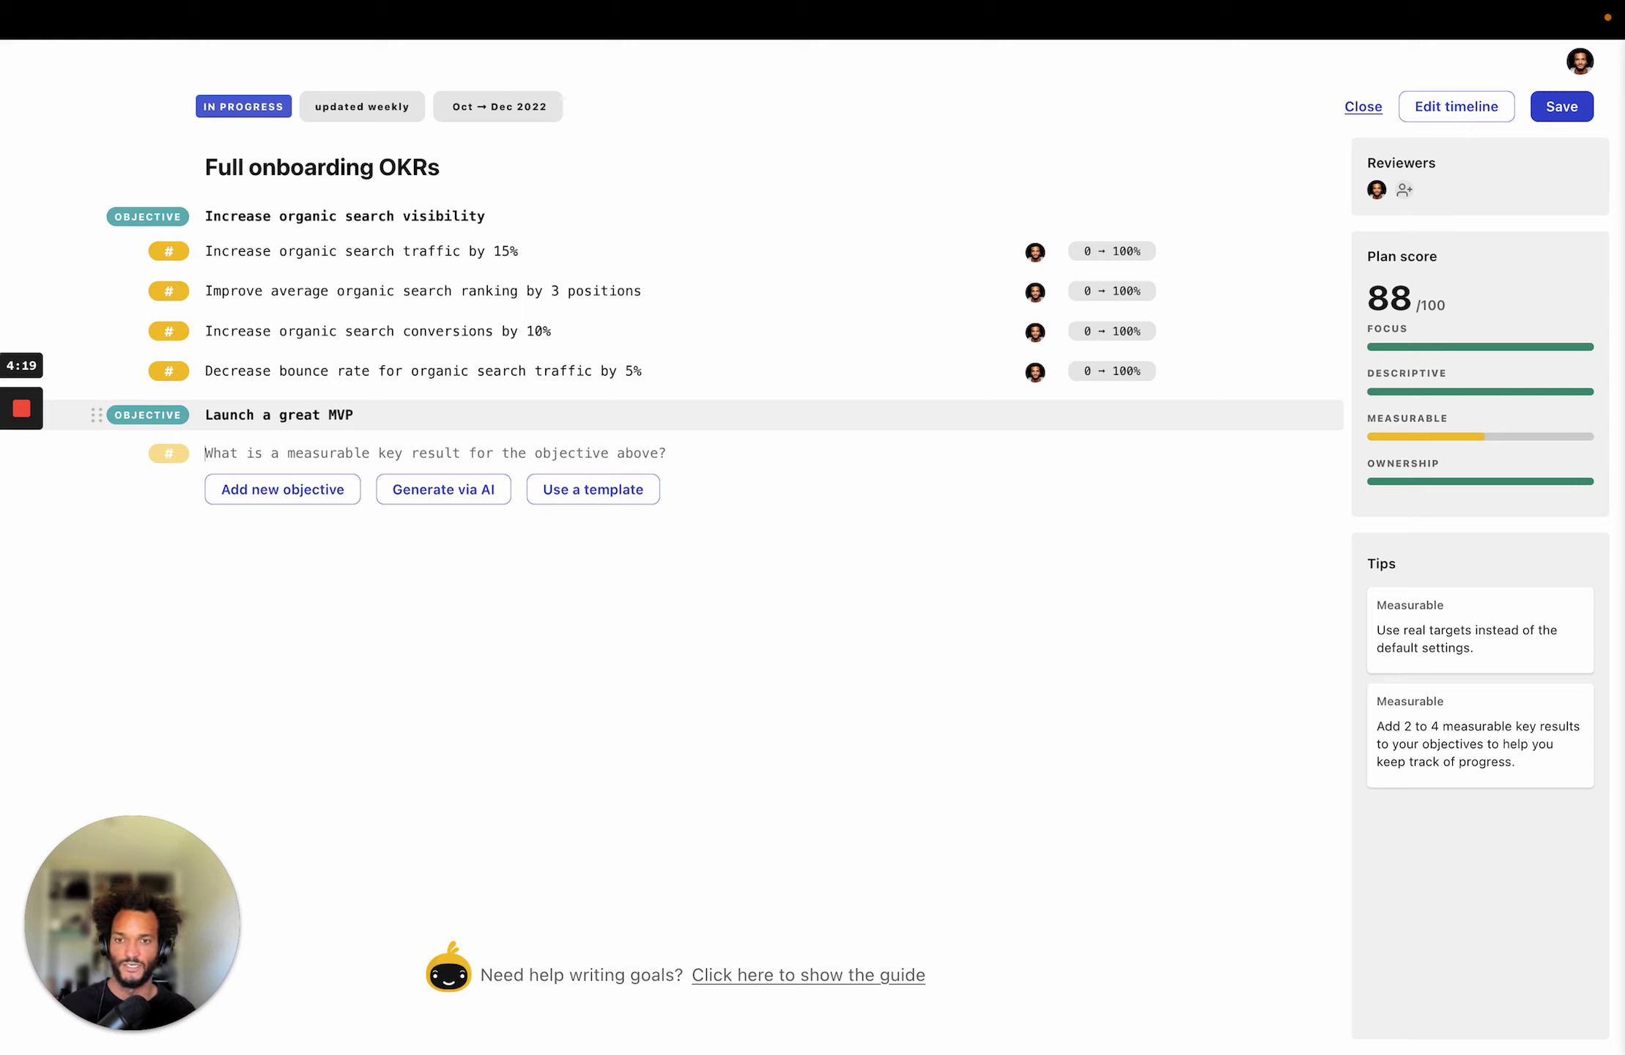
{"action": "type", "text": "Get a"}
{"action": "key", "text": "BackSpace"}
{"action": "key", "text": "BackSpace"}
{"action": "key", "text": "BackSpace"}
{"action": "key", "text": "BackSpace"}
{"action": "key", "text": "BackSpace"}
{"action": "type", "text": "Increase NPS"}
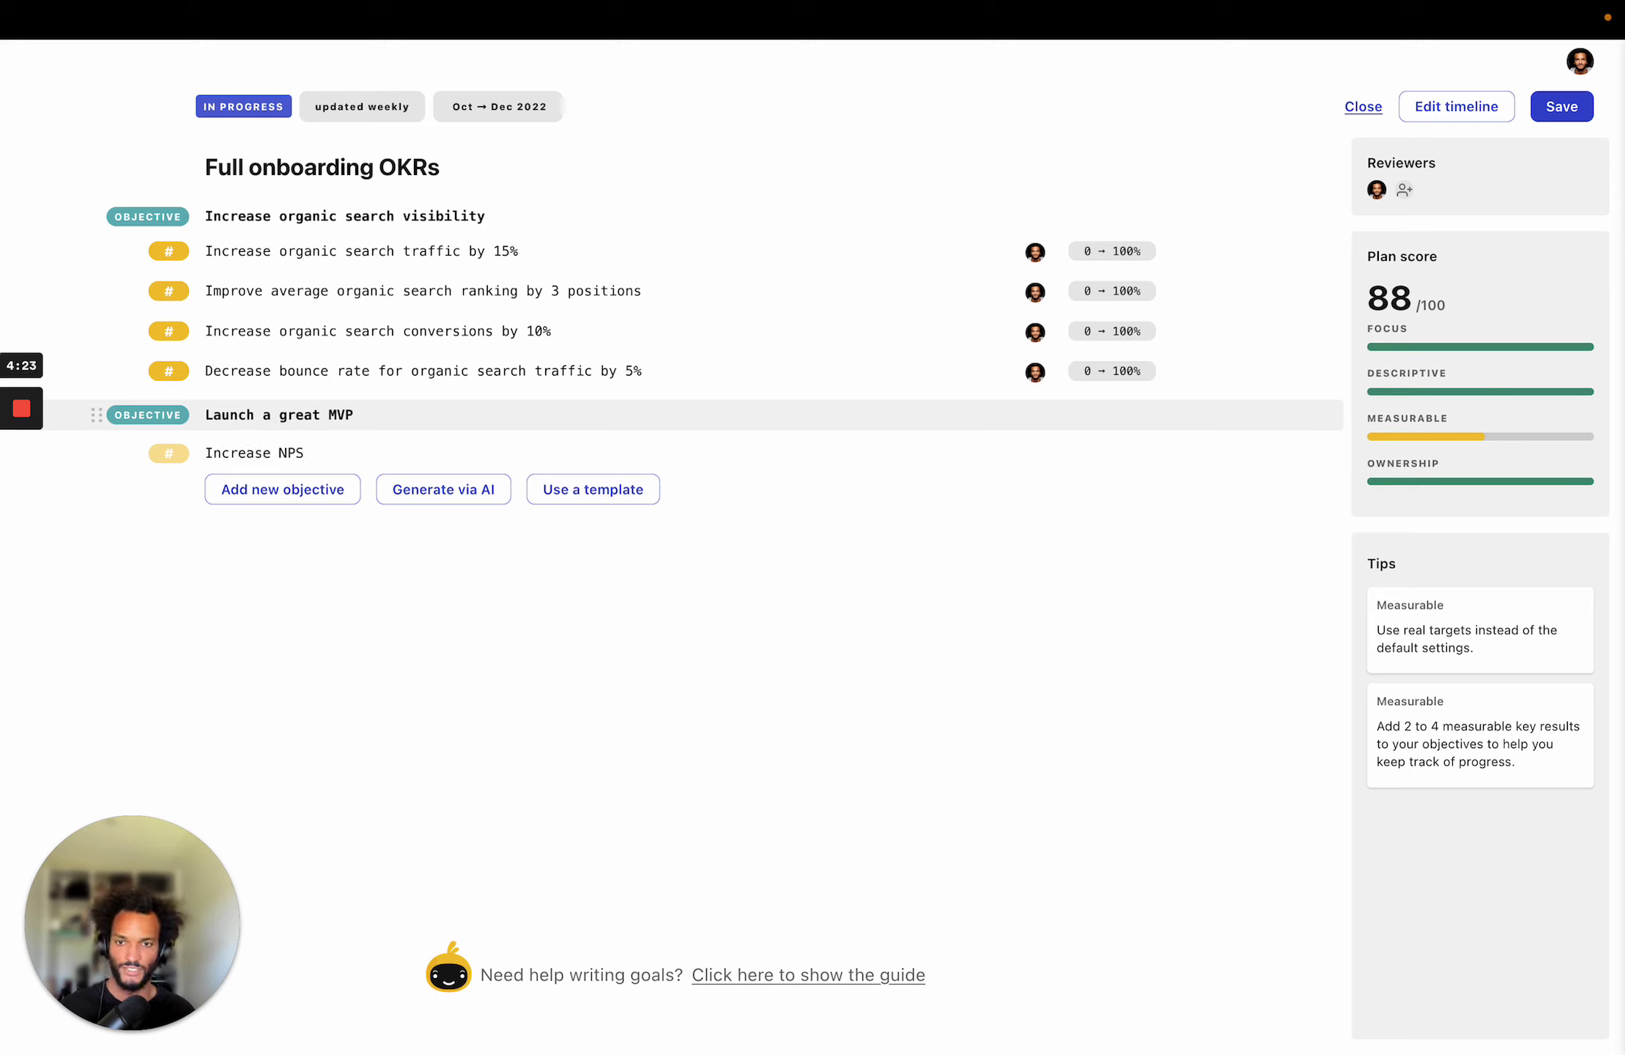
{"action": "type", "text": " from"}
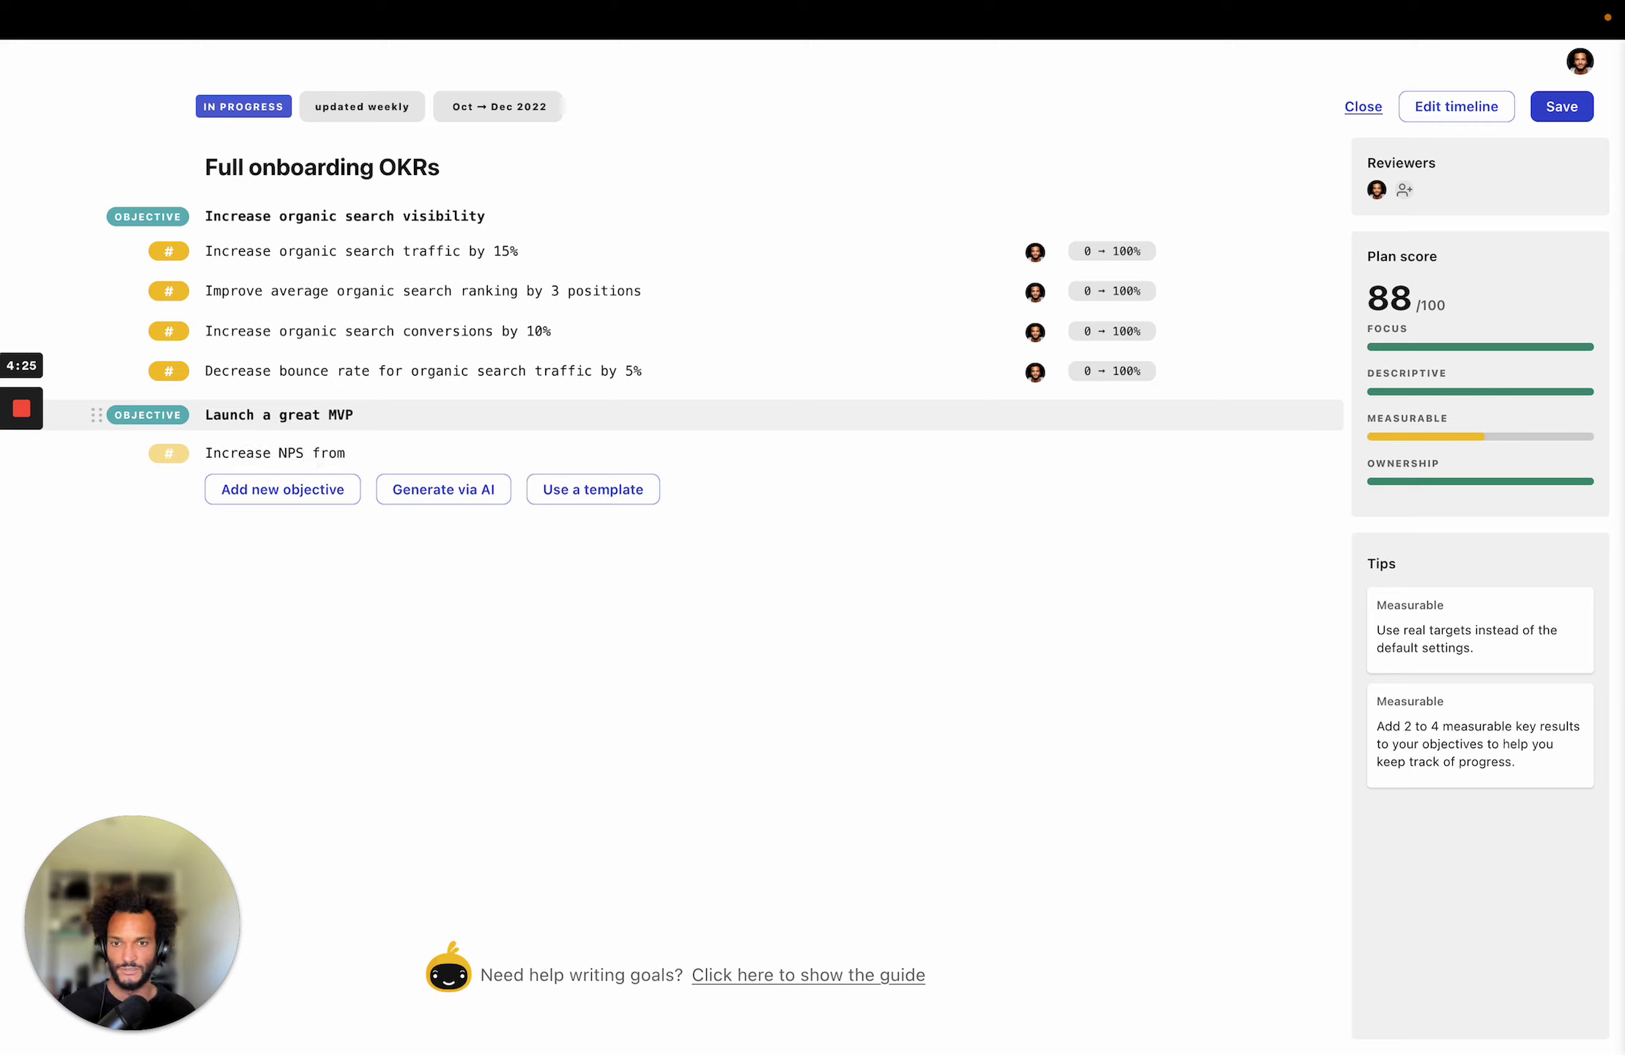
{"action": "type", "text": " 5 to 5"}
{"action": "key", "text": "BackSpace"}
{"action": "type", "text": "40"}
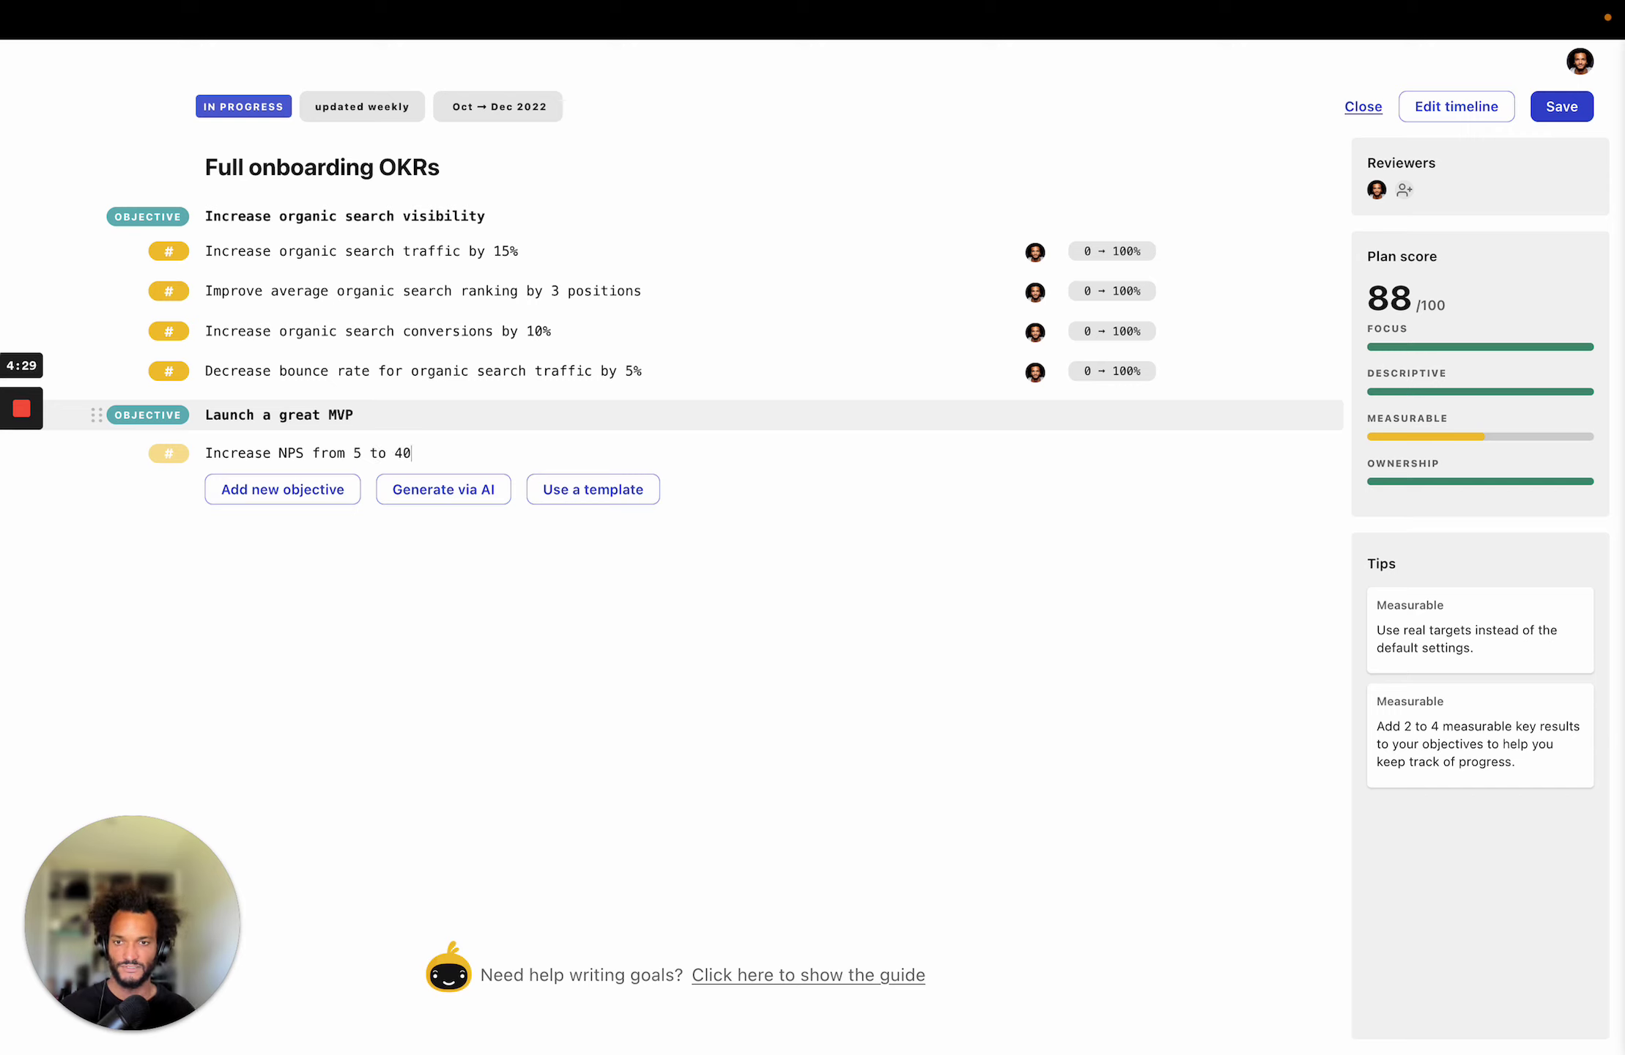
{"action": "key", "text": "Return"}
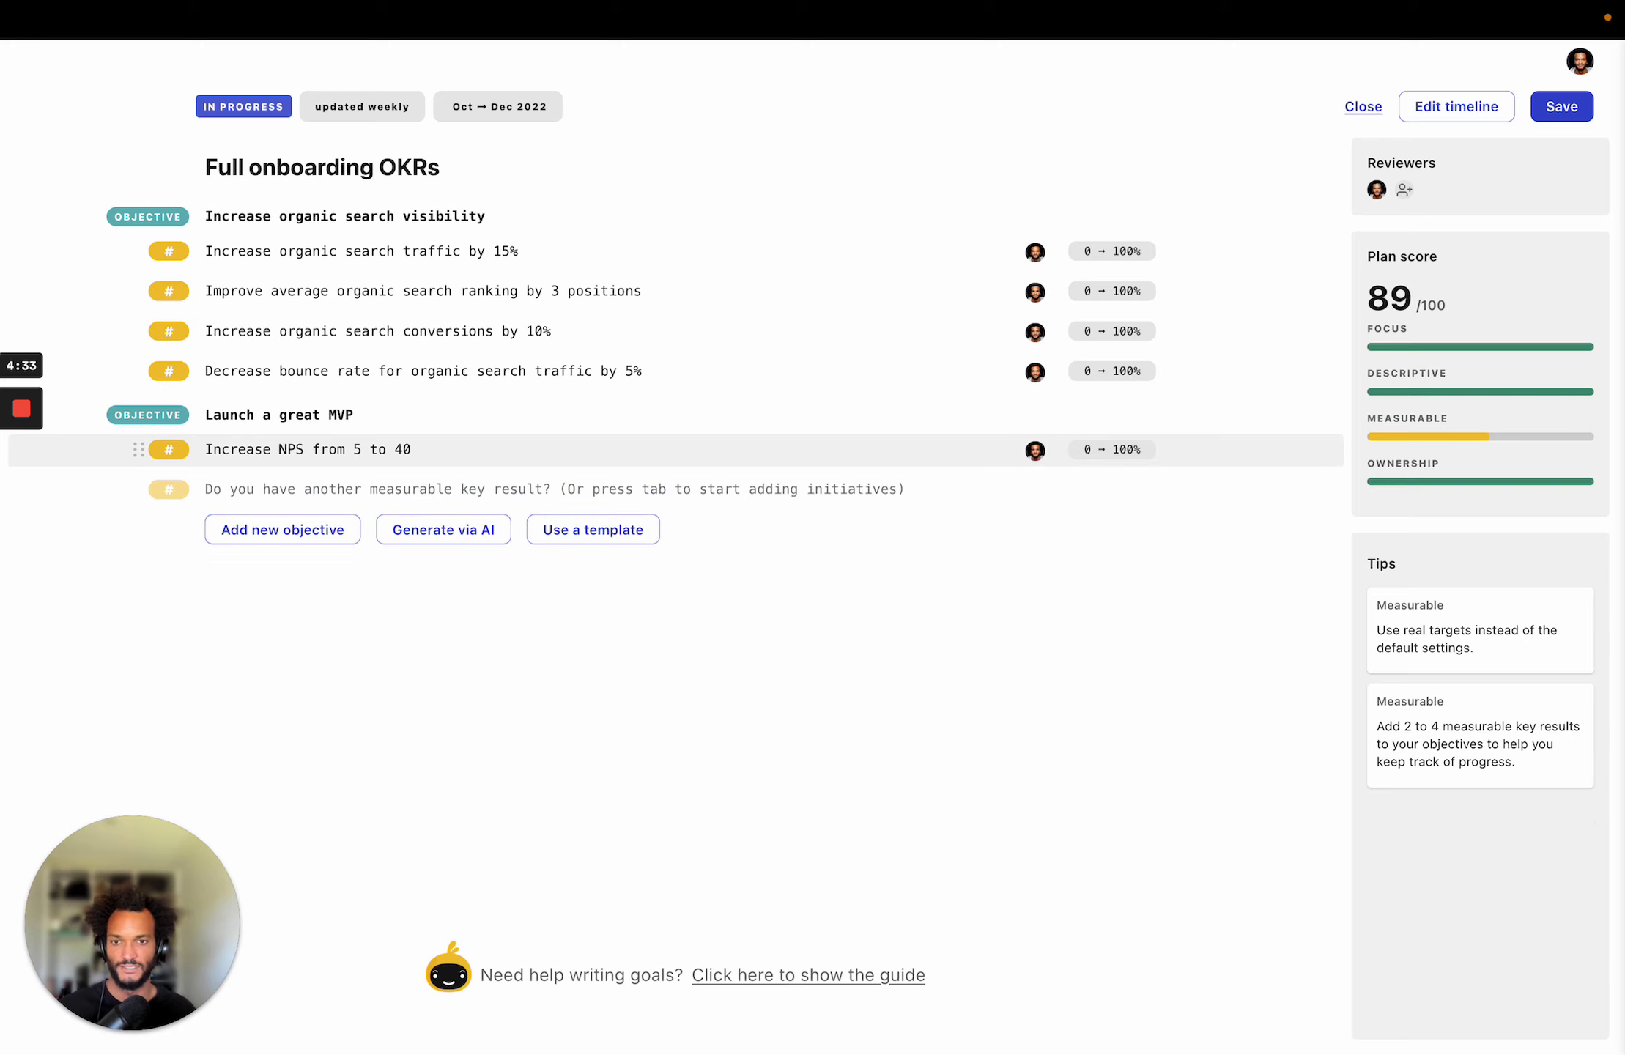
Add a second key result, 'Get 1000 weekly active users'.
{"action": "type", "text": "Get"}
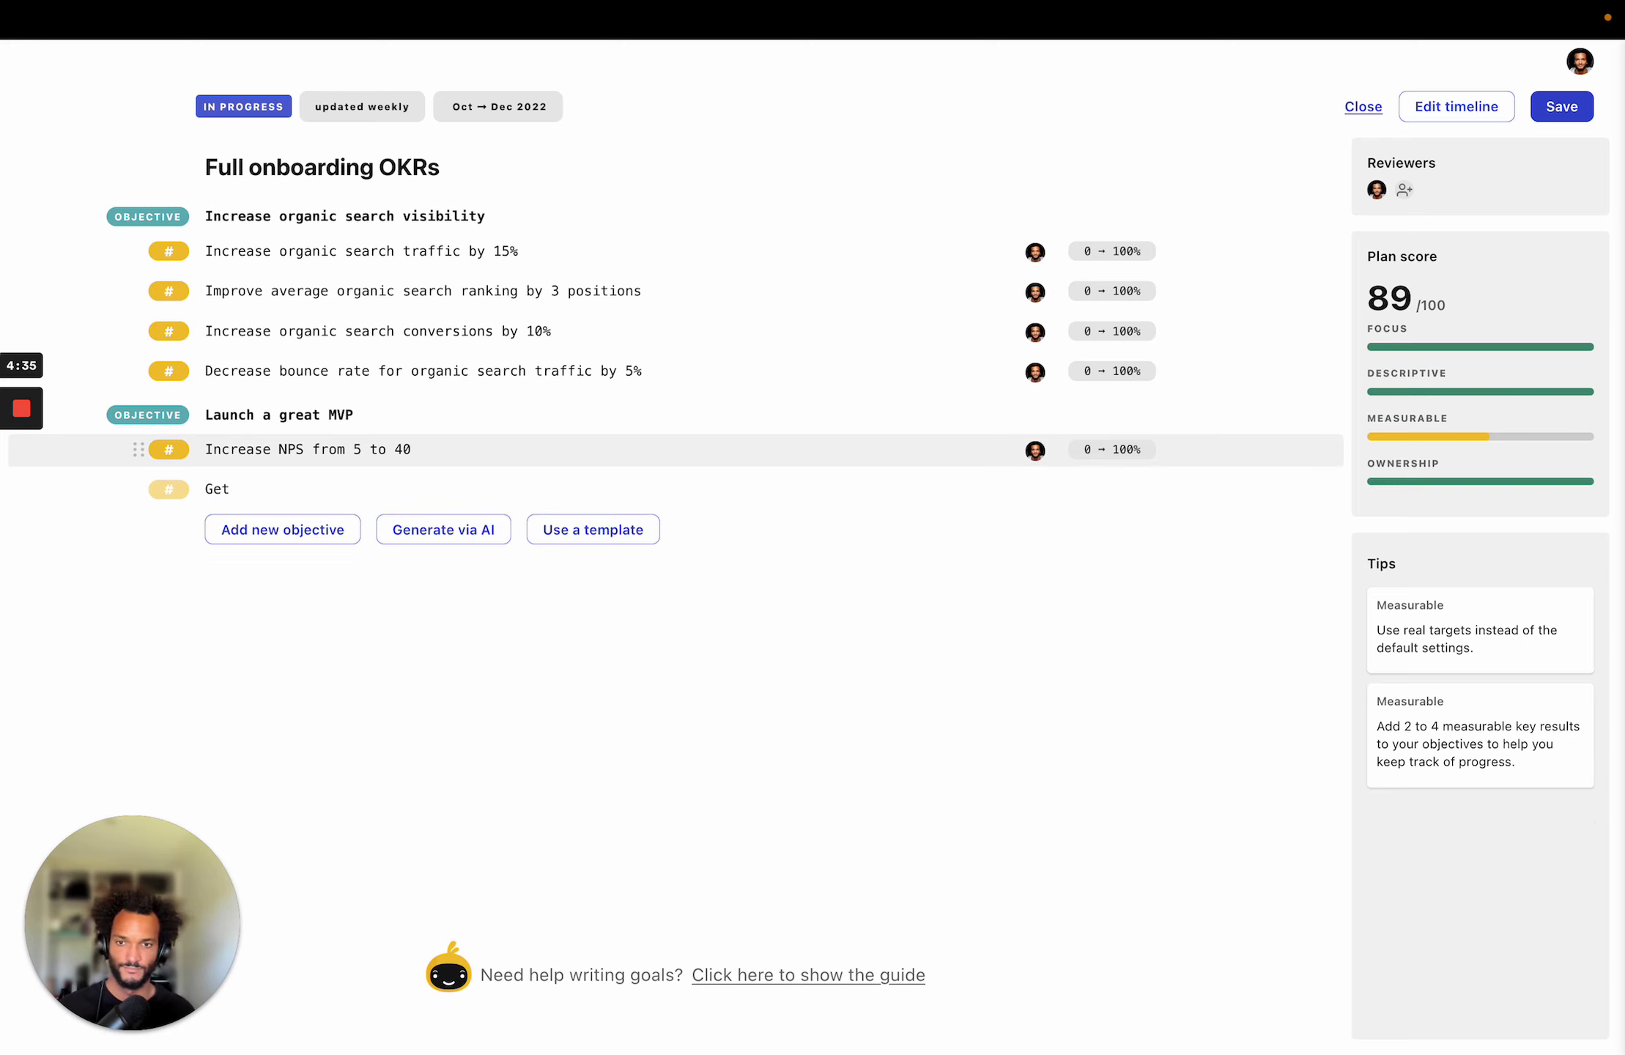
{"action": "type", "text": " 1000 wee"}
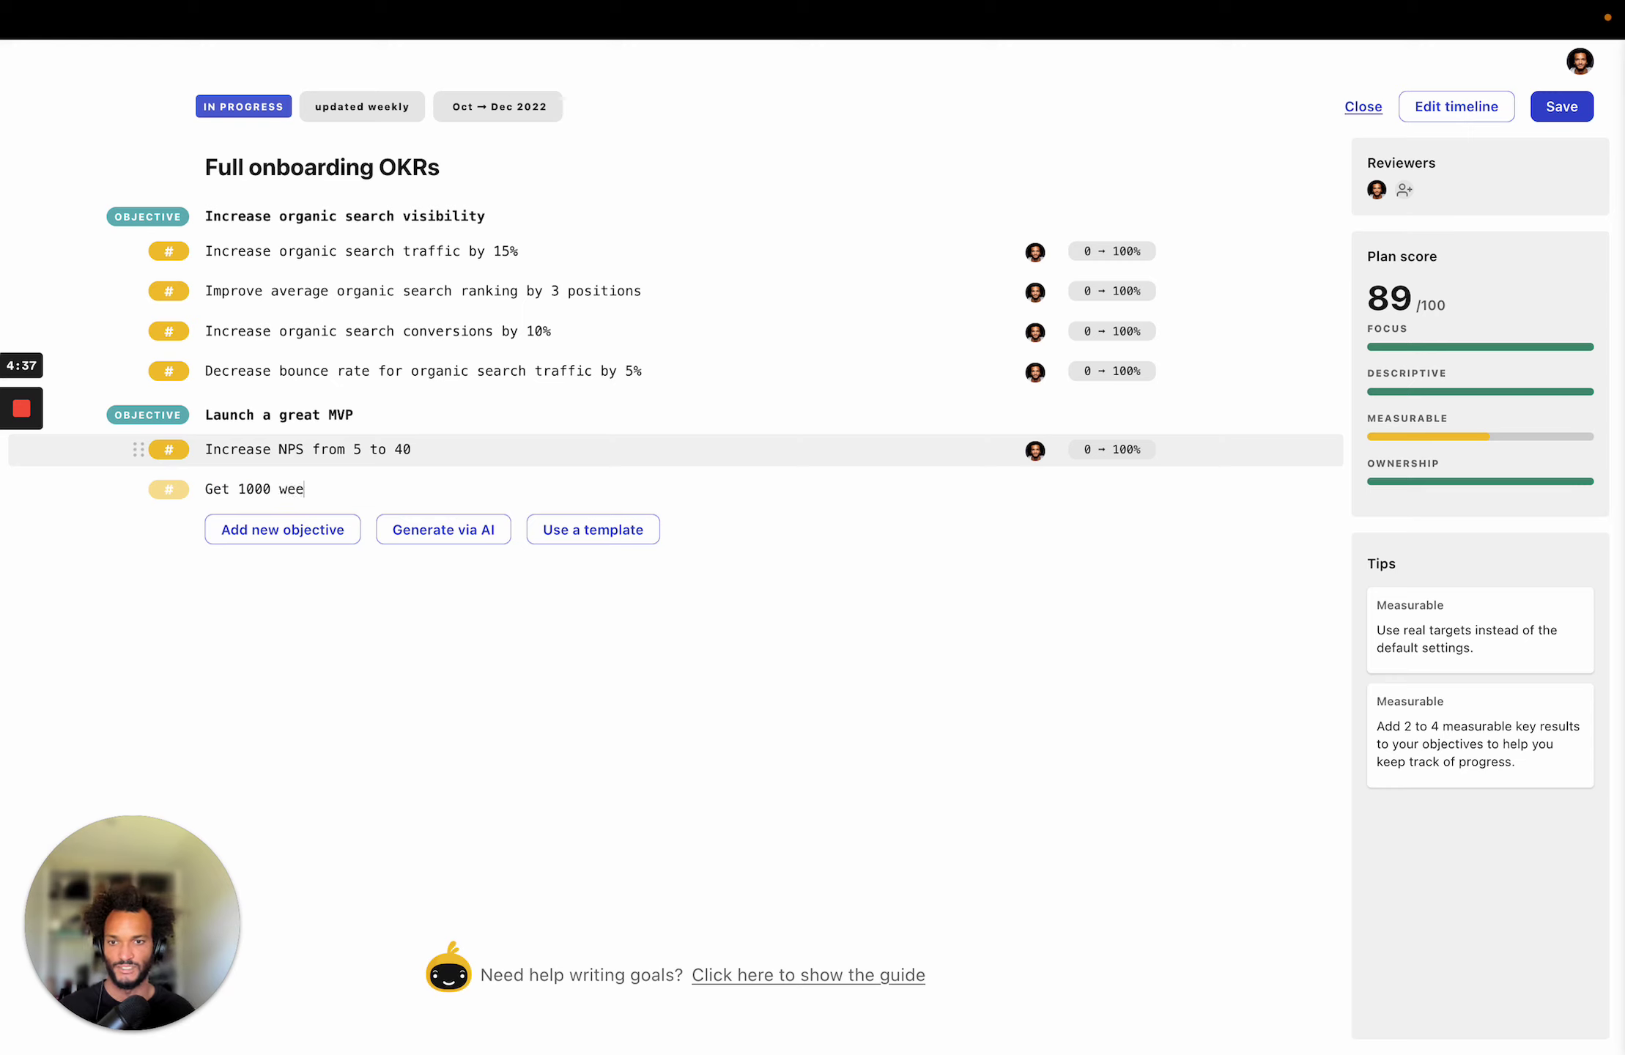
{"action": "type", "text": "ek"}
{"action": "key", "text": "BackSpace"}
{"action": "key", "text": "BackSpace"}
{"action": "type", "text": "kly "}
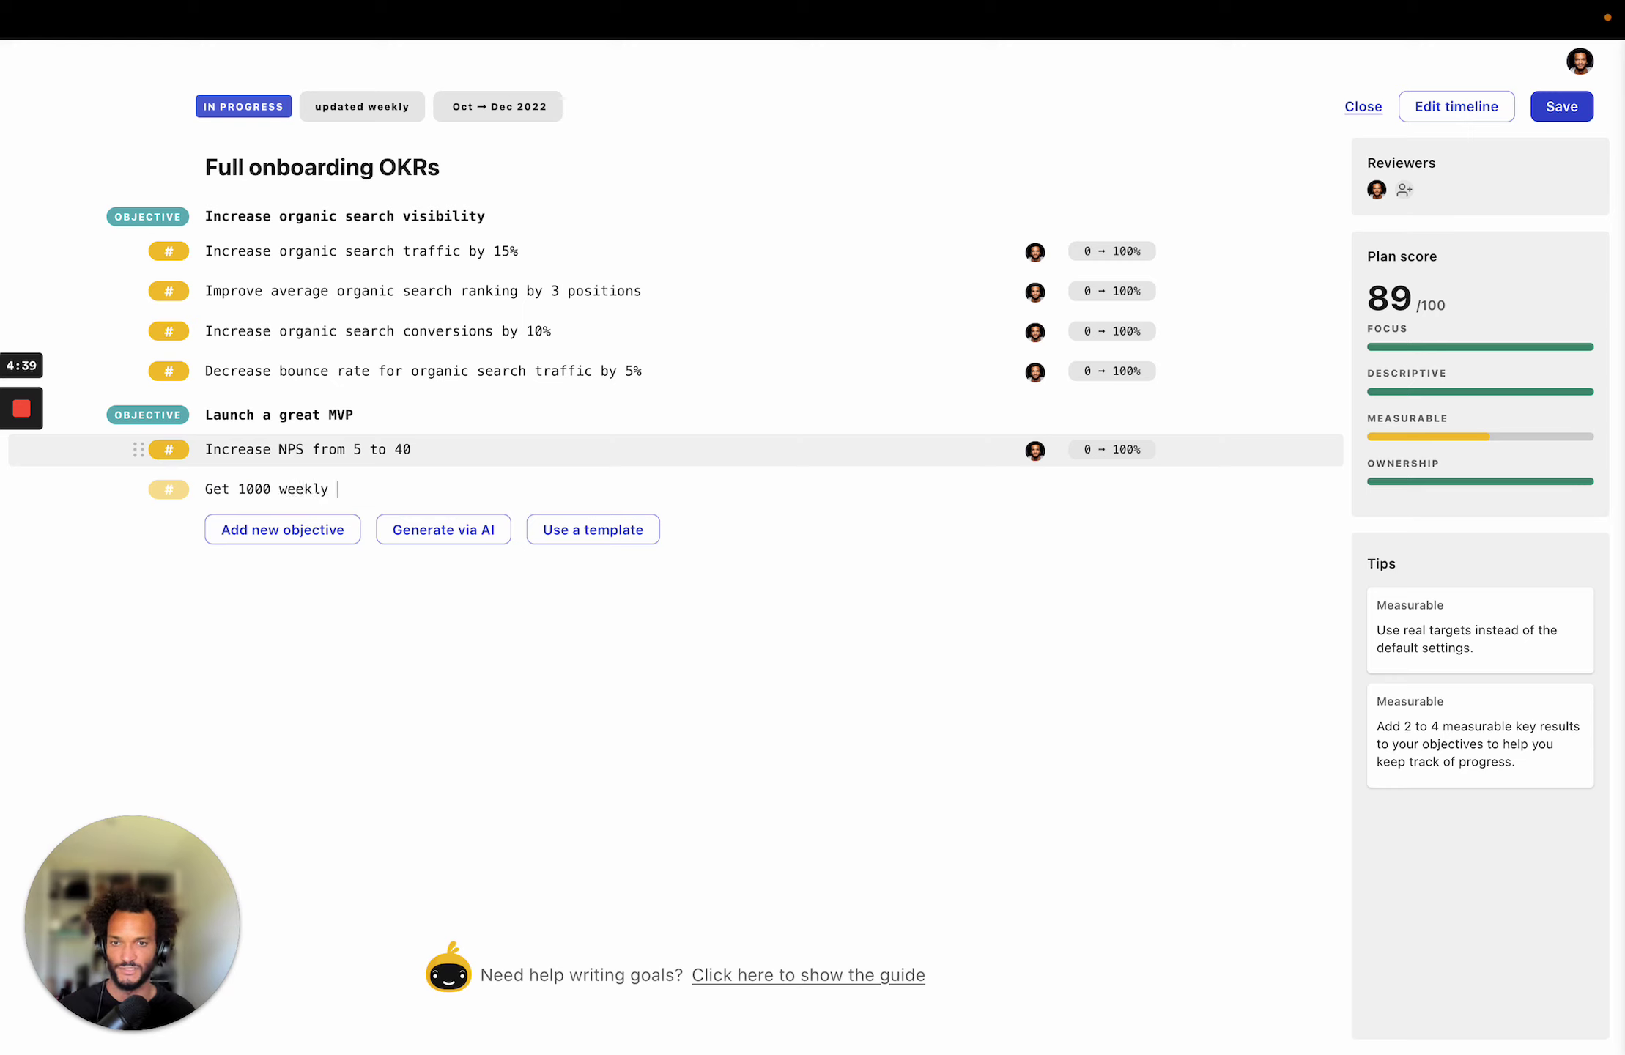
{"action": "type", "text": "active"}
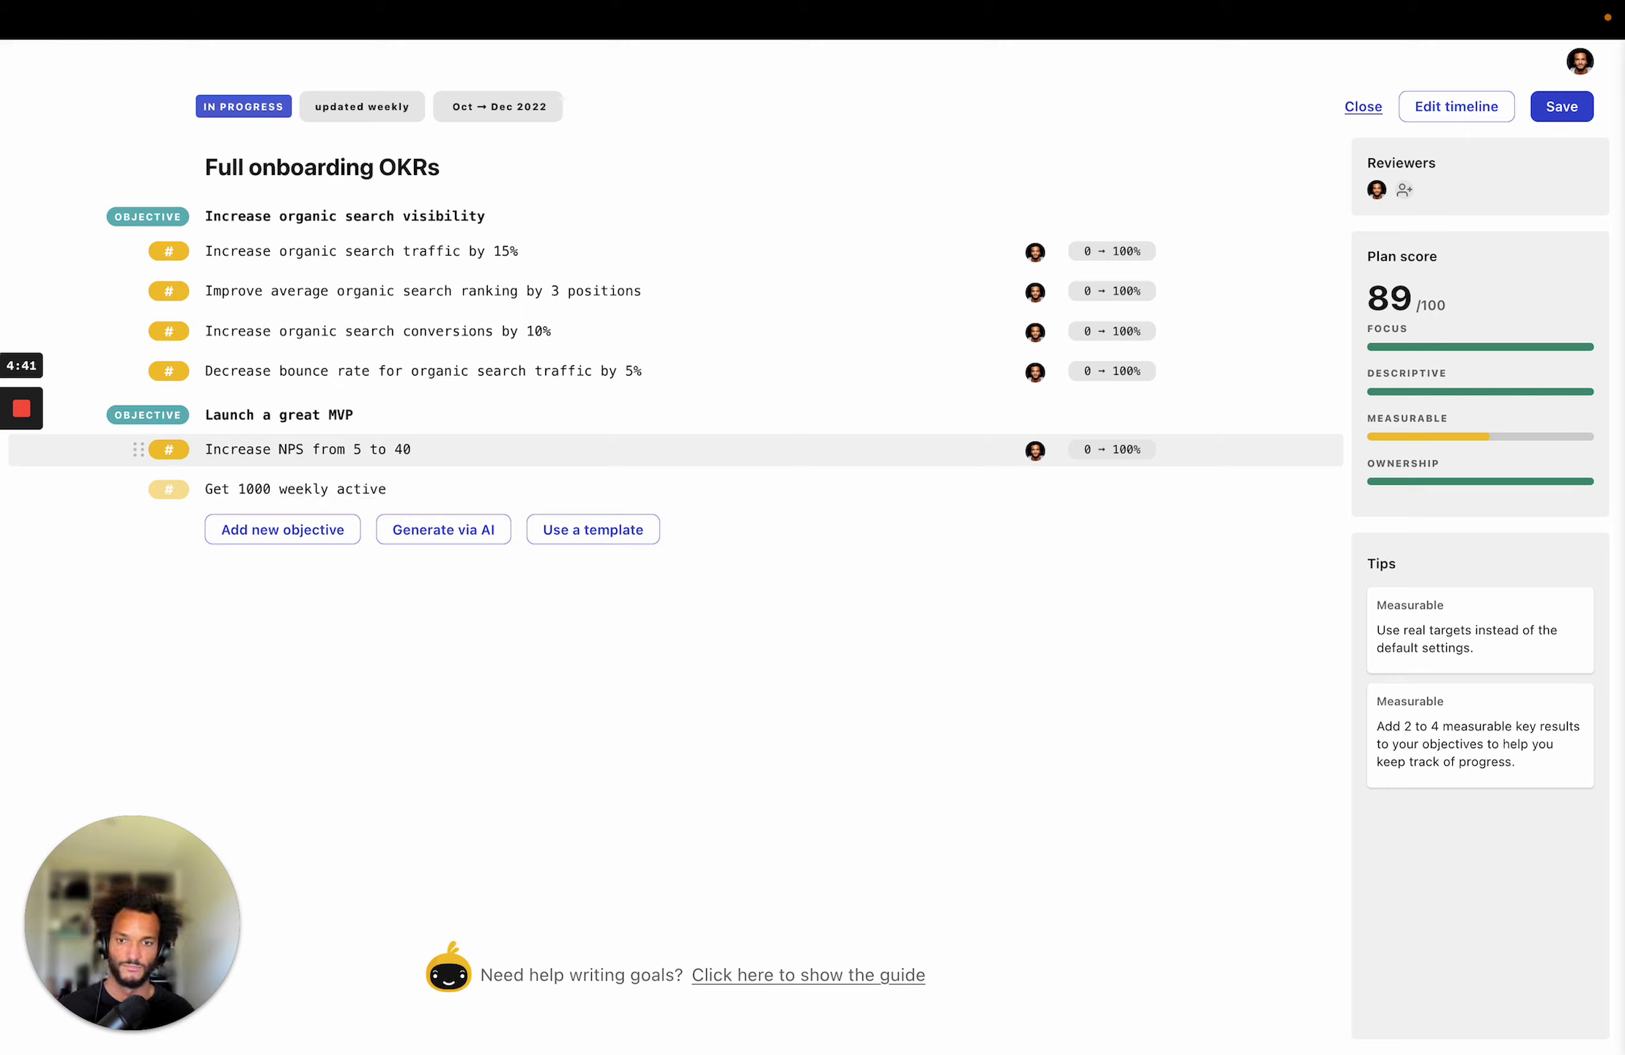
{"action": "type", "text": " users"}
{"action": "key", "text": "Return"}
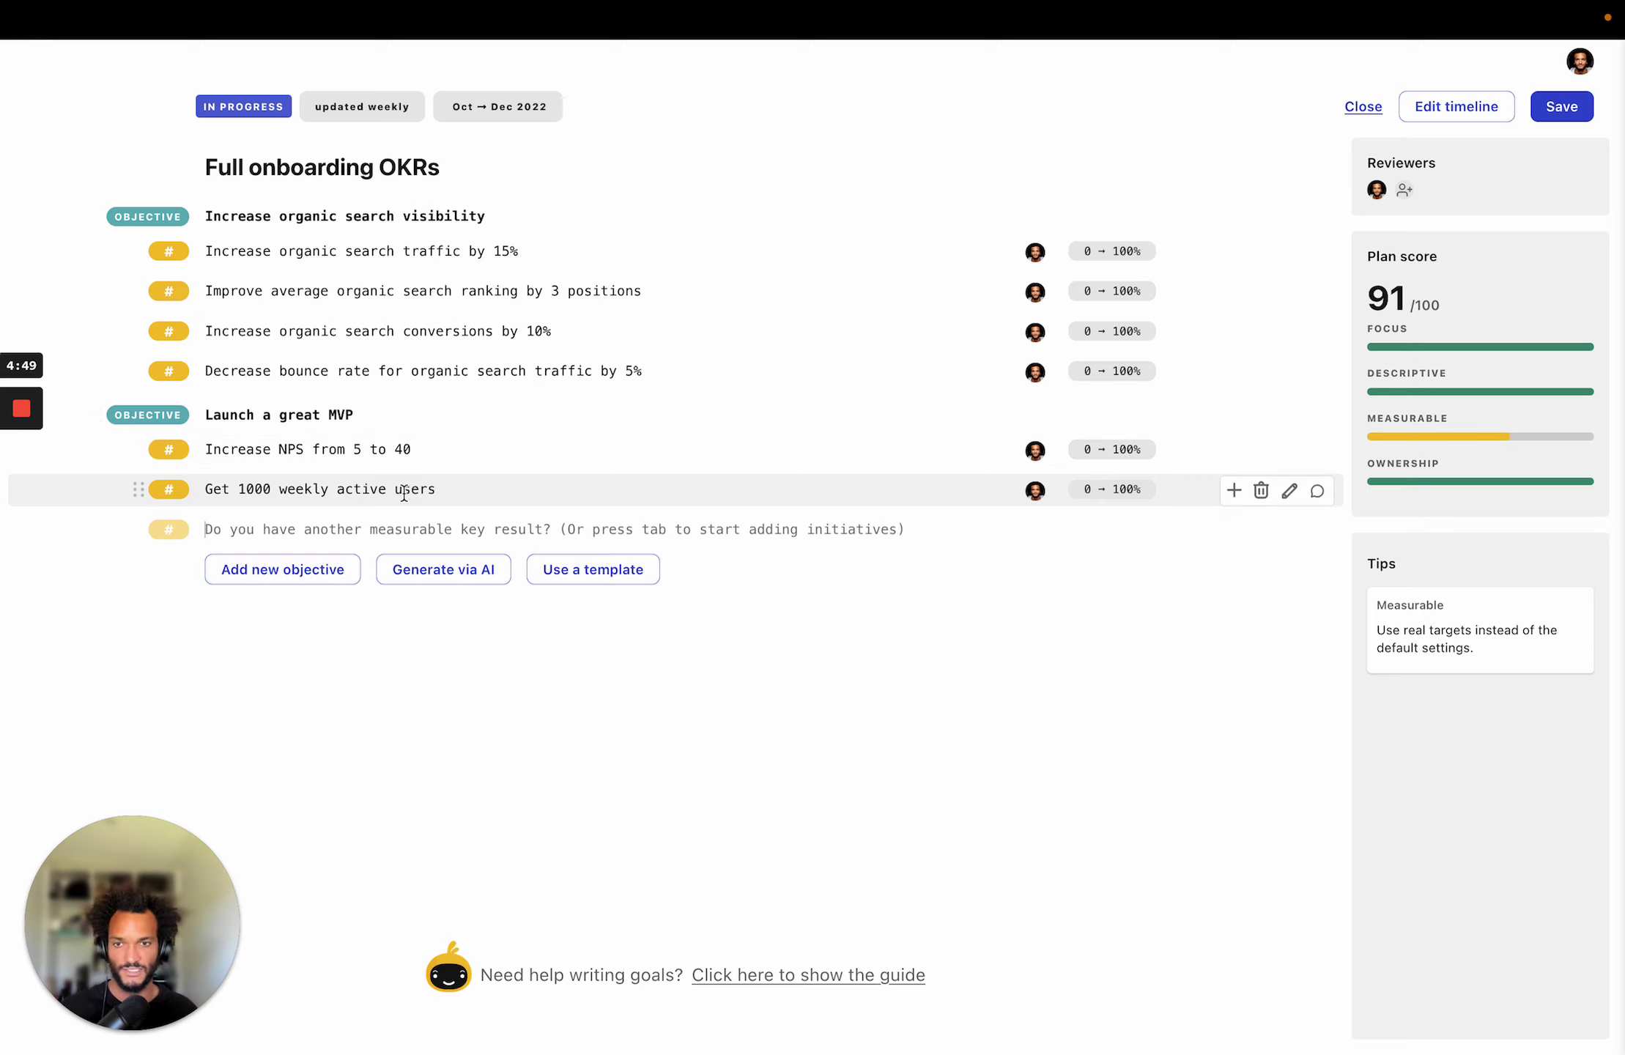
Set the NPS key result's target to 'NPS 40' with a starting value of 5.
{"action": "left_click", "coordinate": [1135, 451]}
{"action": "double_click", "coordinate": [1105, 440]}
{"action": "type", "text": "NPS 40"}
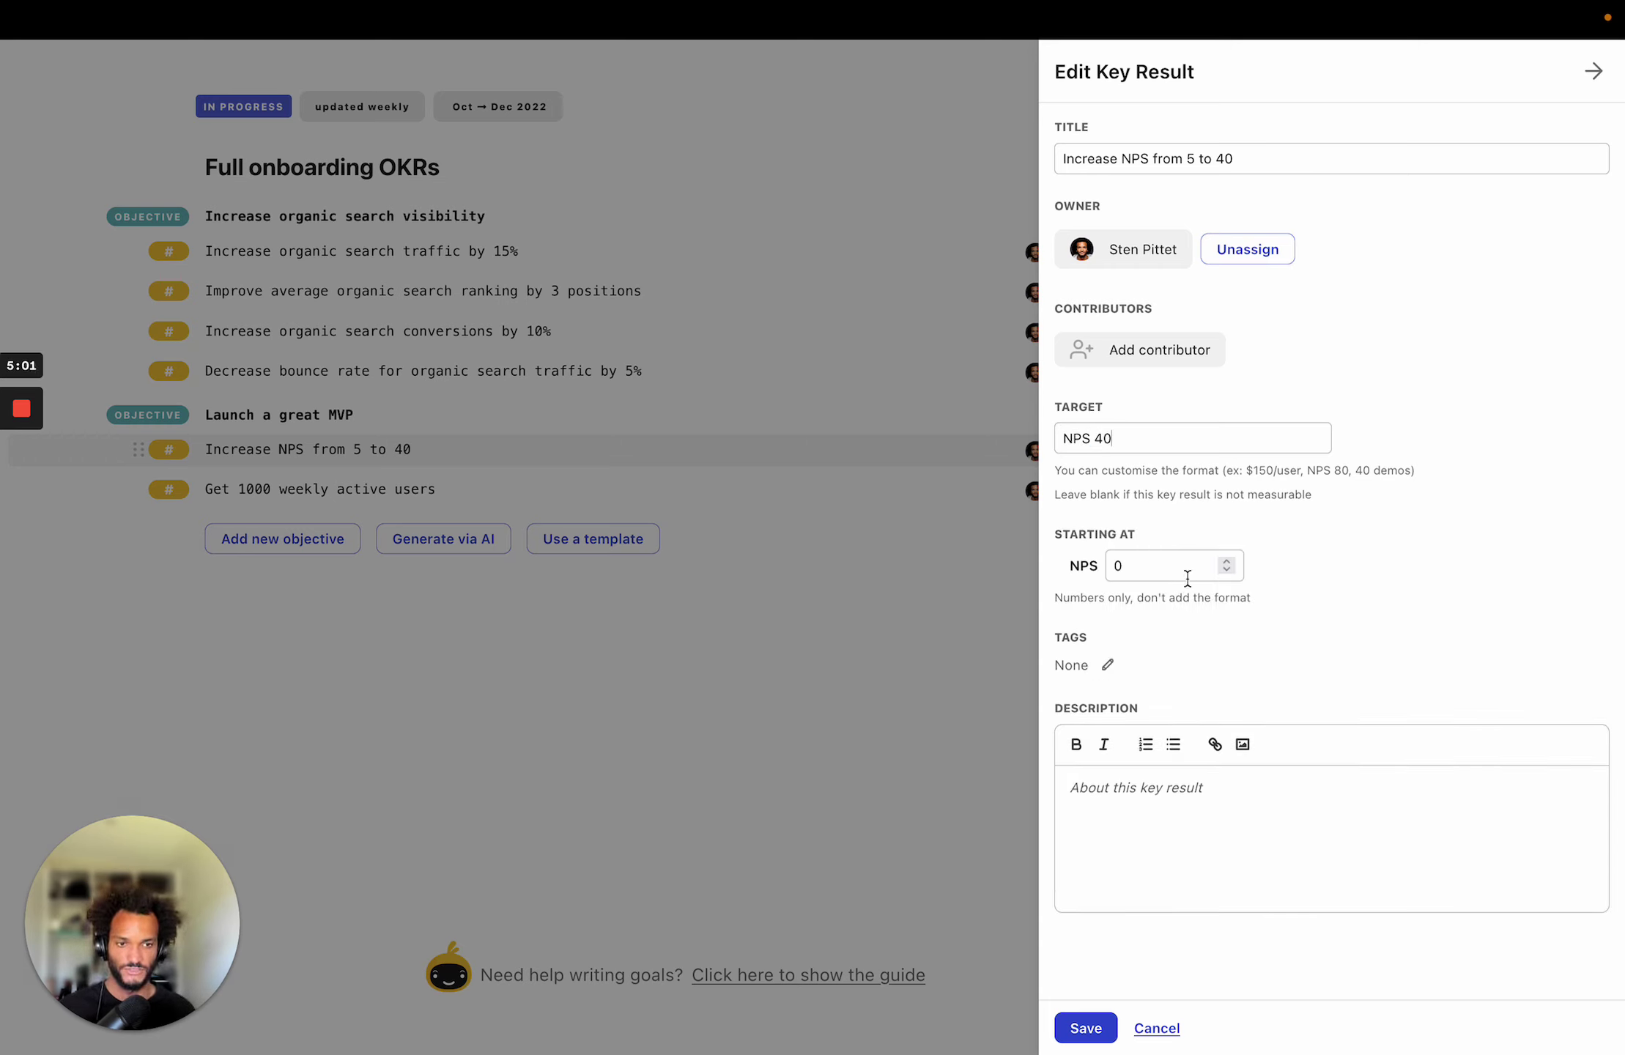
{"action": "double_click", "coordinate": [1186, 569]}
{"action": "type", "text": "5"}
{"action": "left_click", "coordinate": [1086, 1028]}
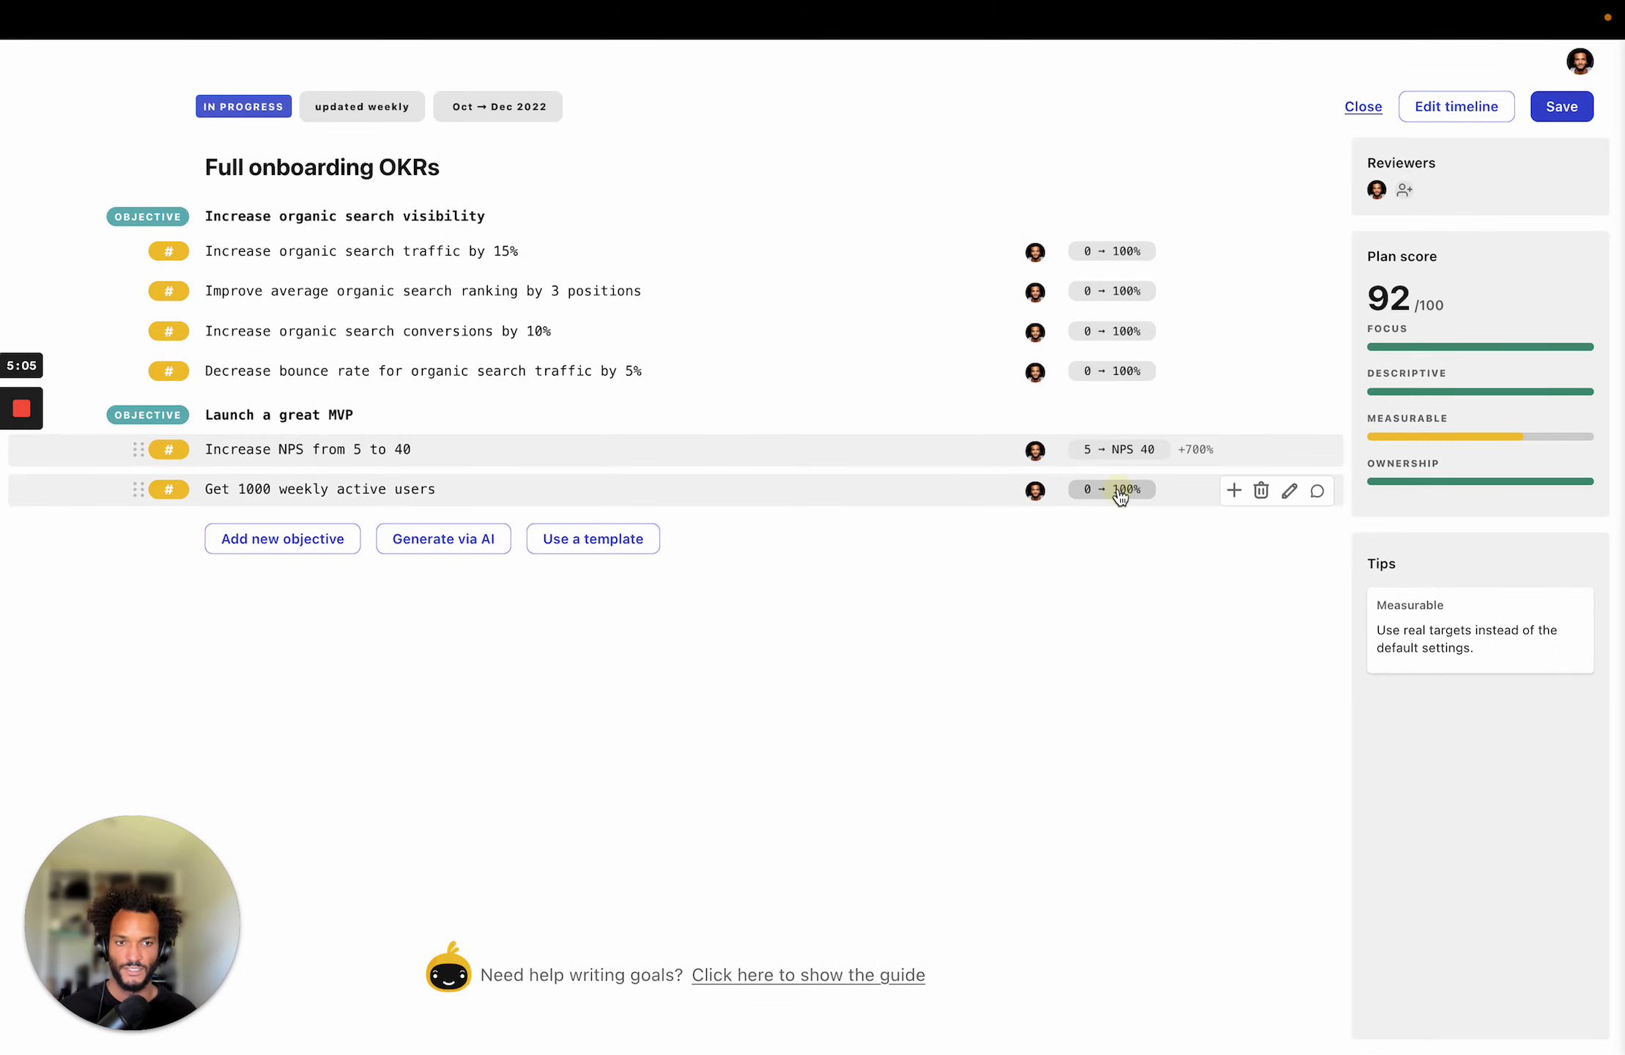
Set the weekly active users key result's target to '1000 WAUs'.
{"action": "left_click", "coordinate": [1115, 494]}
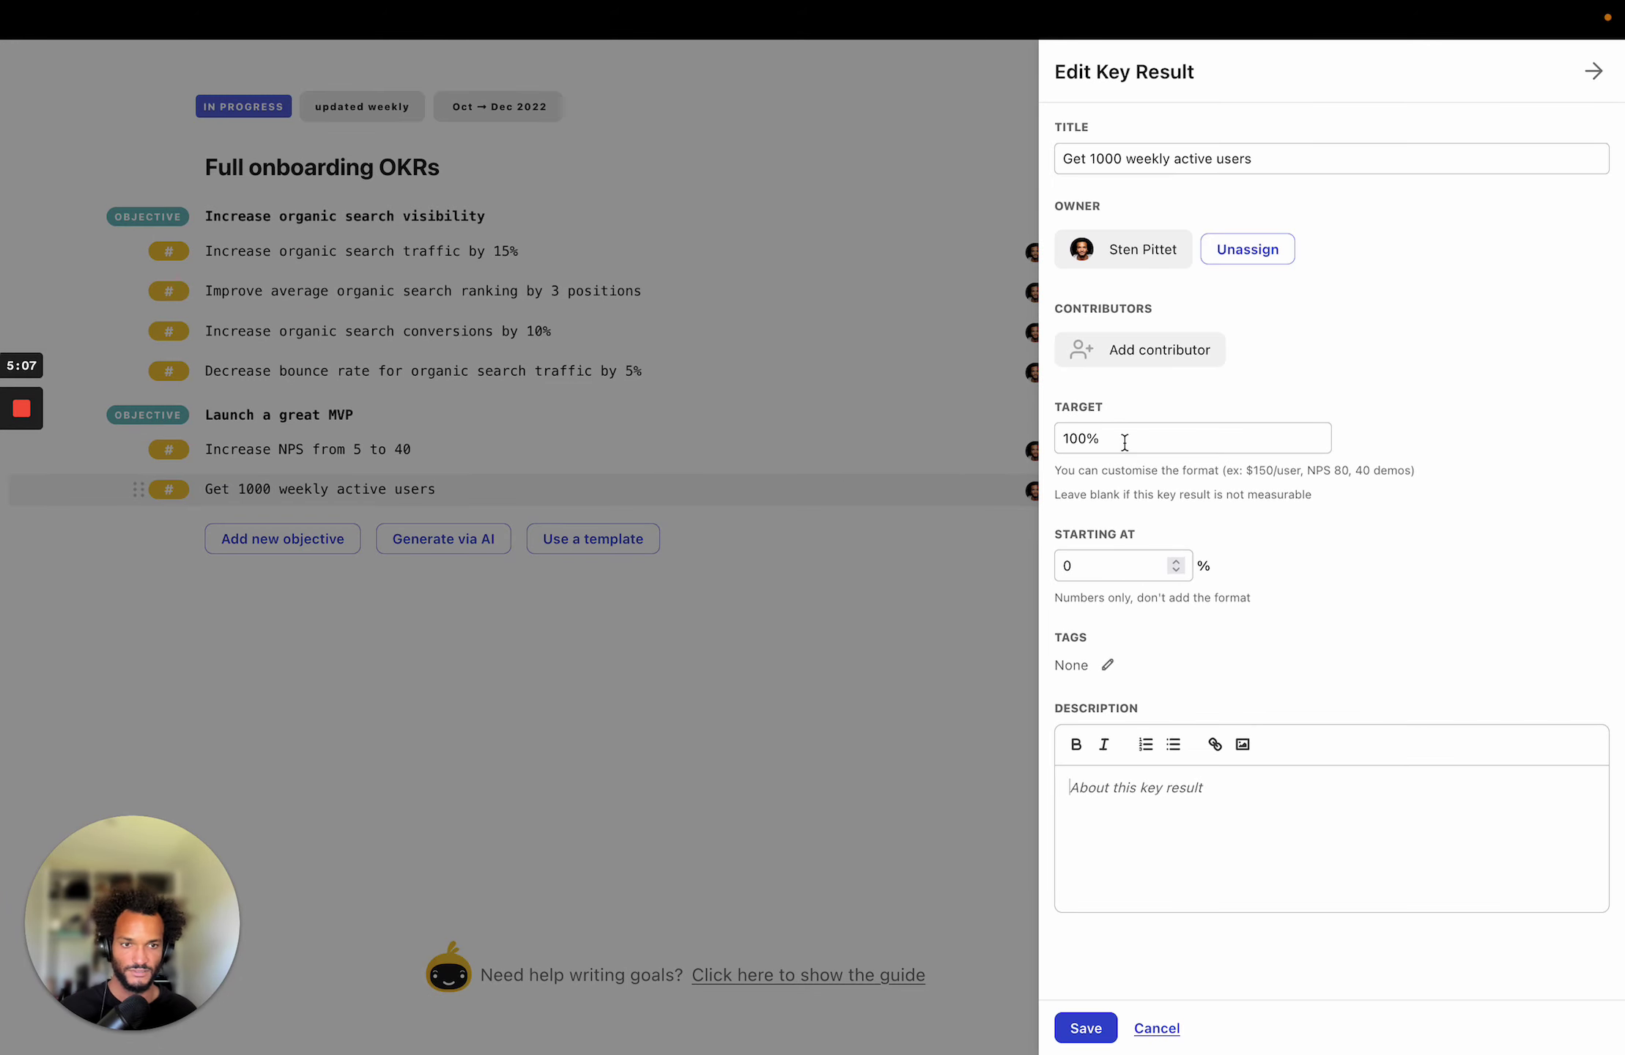
{"action": "left_click", "coordinate": [1109, 429]}
{"action": "double_click", "coordinate": [1110, 429]}
{"action": "type", "text": "1000 W"}
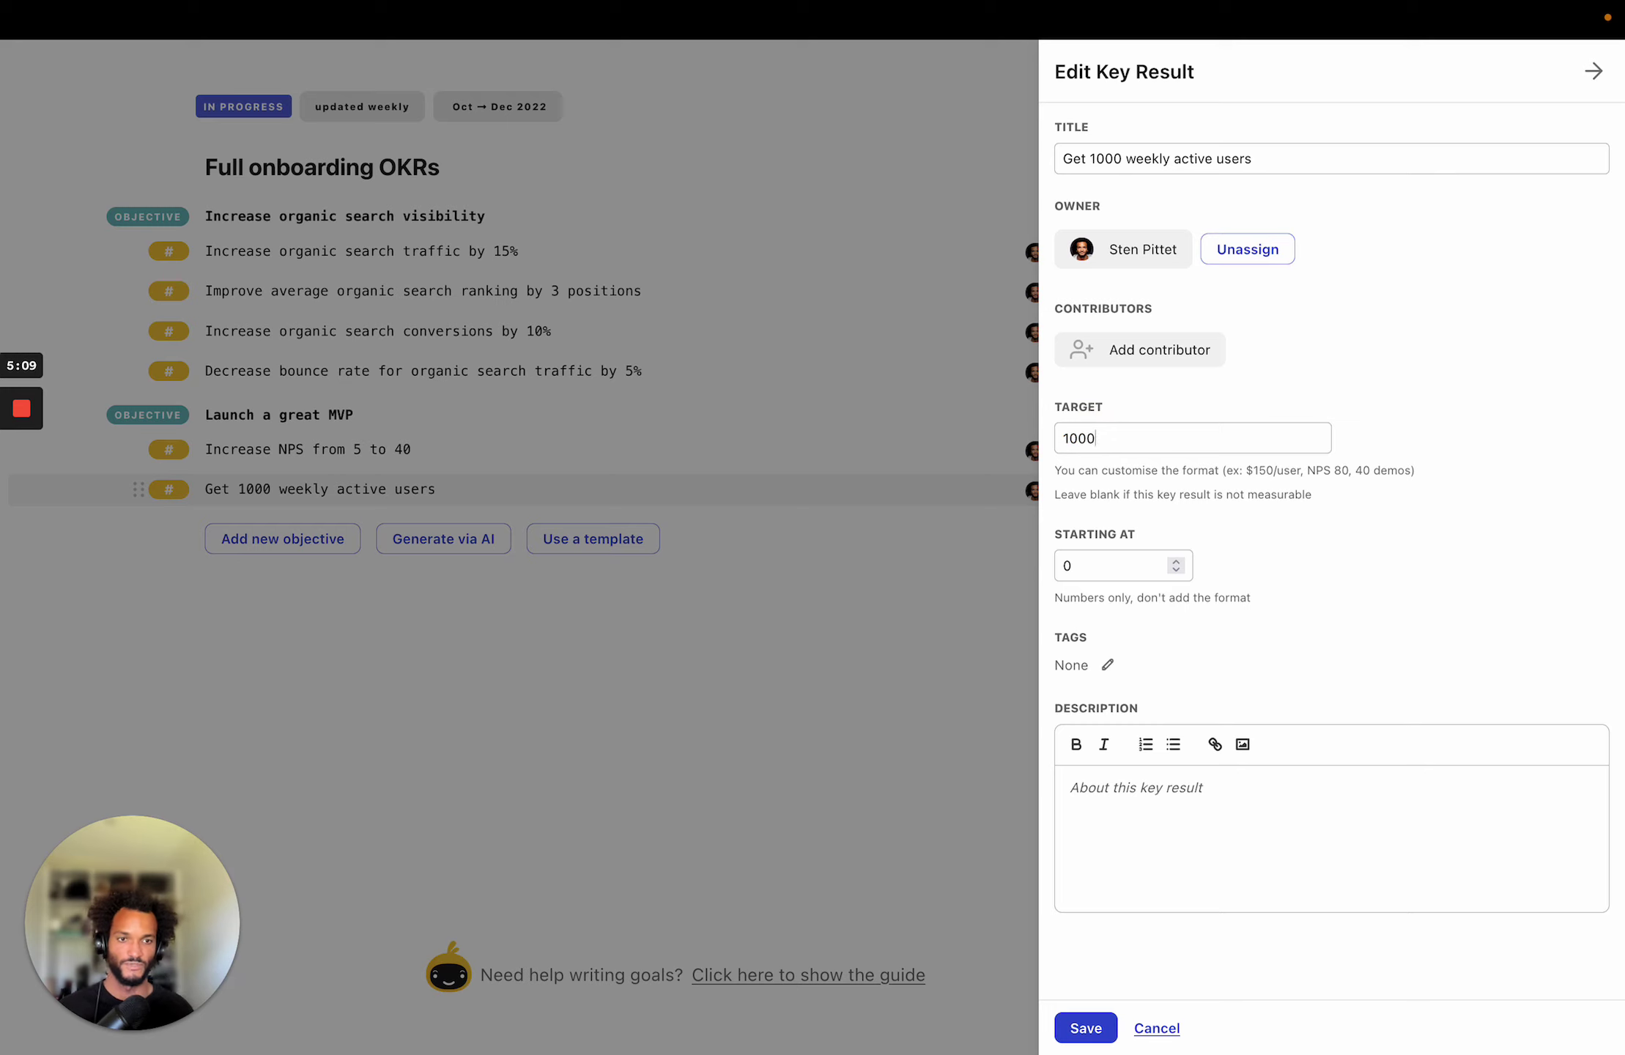
{"action": "type", "text": "AUs"}
{"action": "left_click", "coordinate": [1057, 1025]}
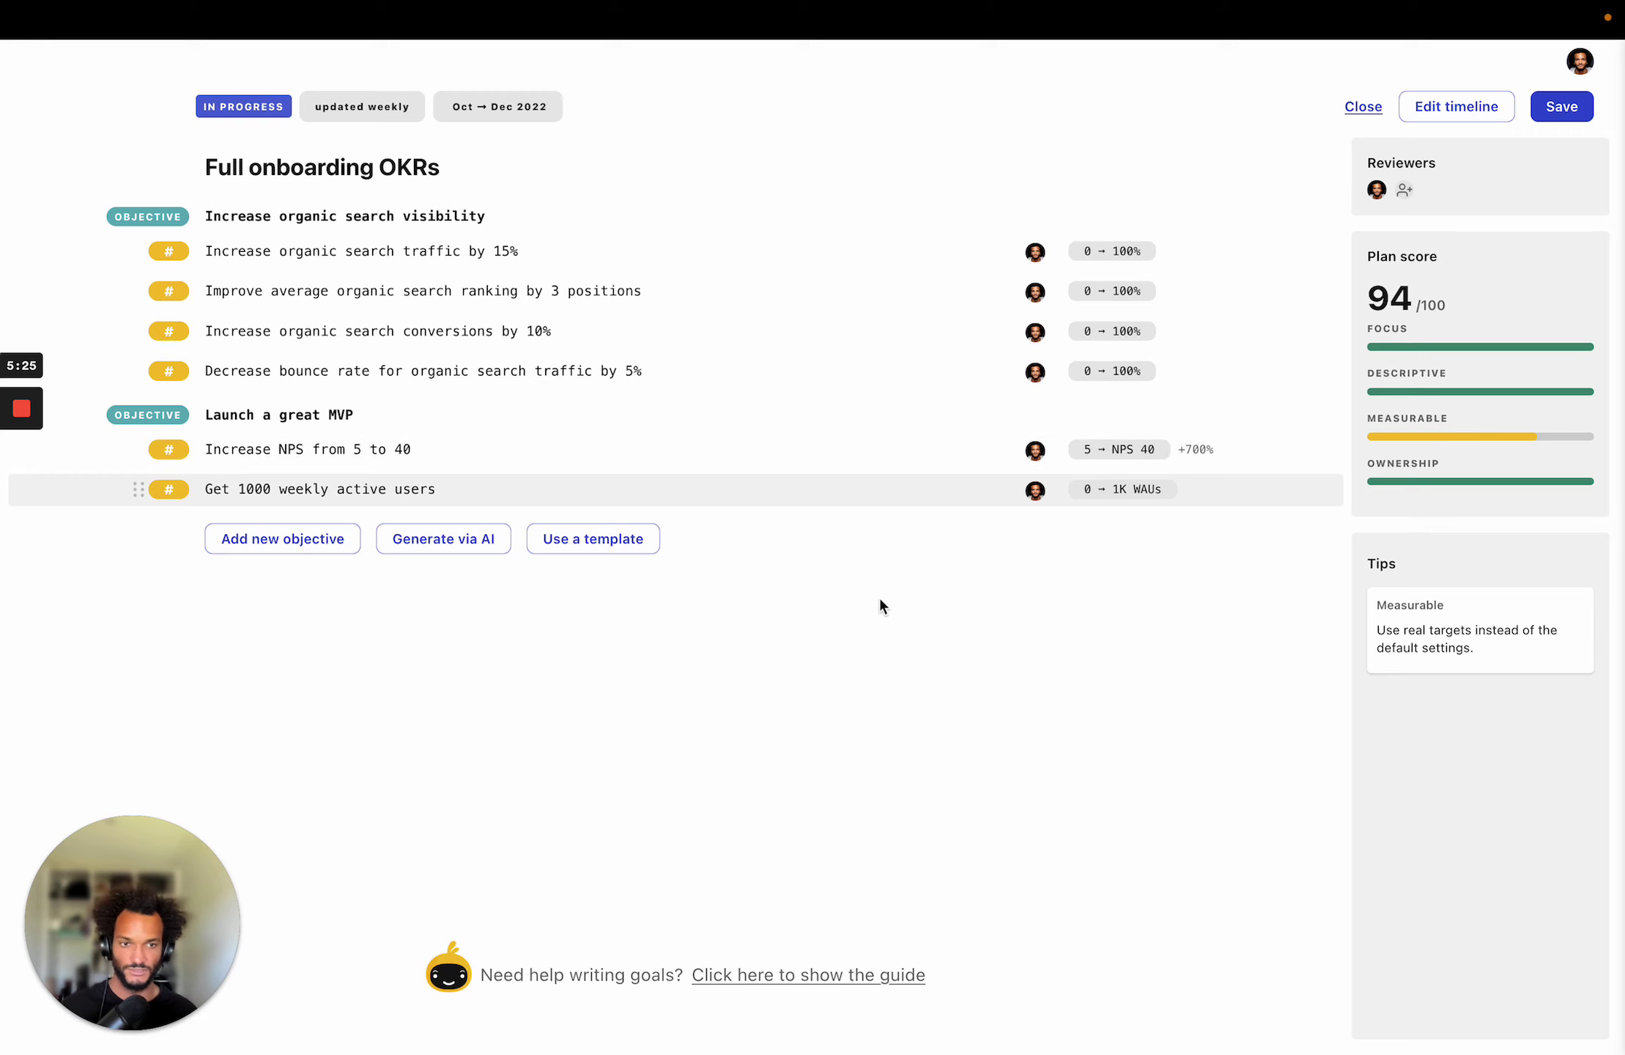
Reassign ownership of 'Increase NPS from 5 to 40' to the other teammate.
{"action": "left_click", "coordinate": [1041, 455]}
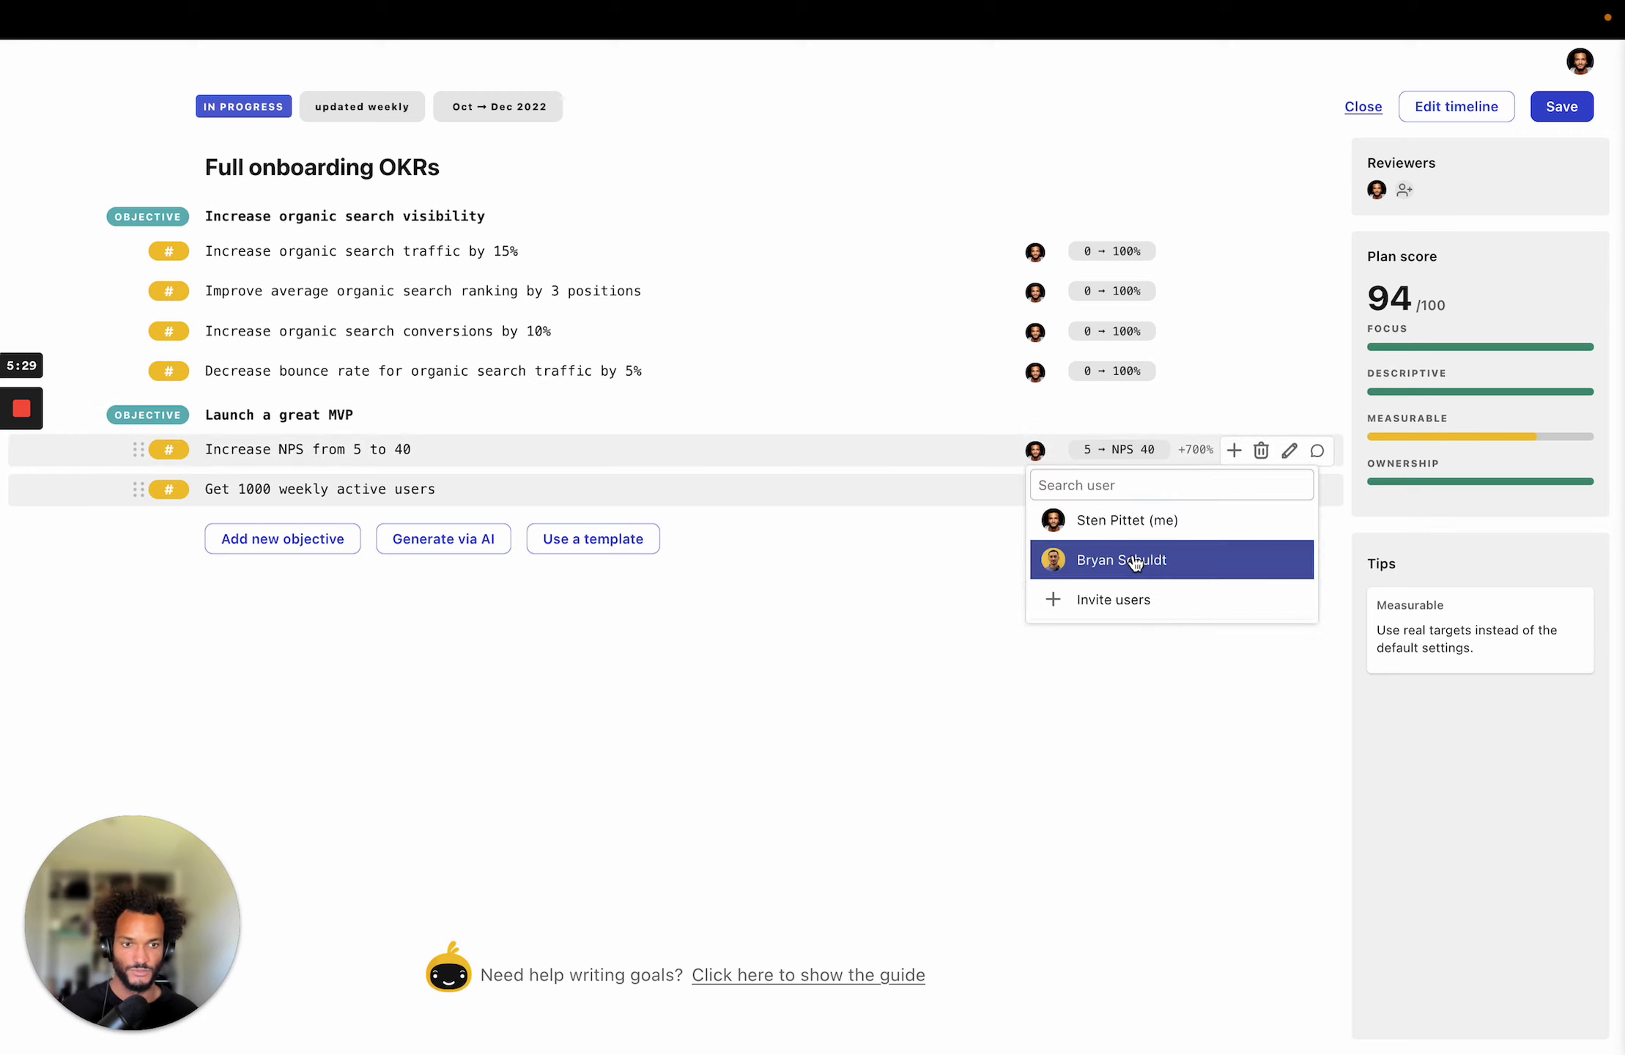
{"action": "left_click", "coordinate": [1135, 561]}
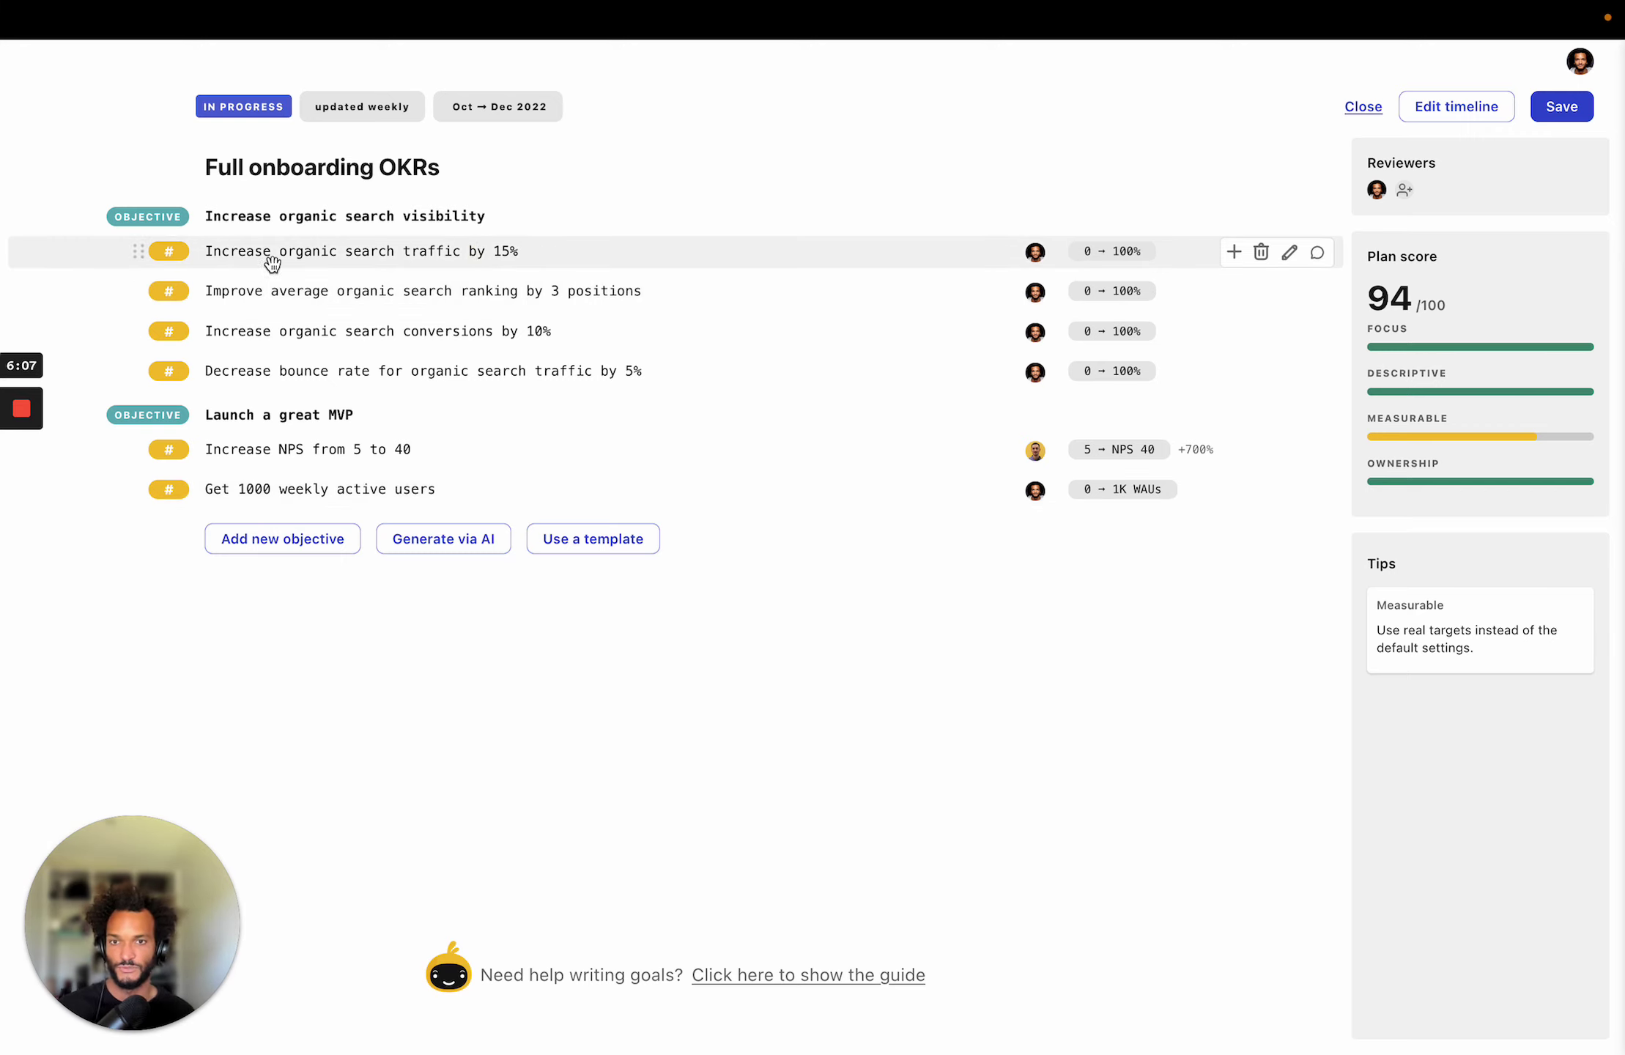
Generate four AI initiatives under 'Increase organic search traffic by 15%', starting with keyword research.
{"action": "left_click", "coordinate": [520, 252]}
{"action": "key", "text": "Return"}
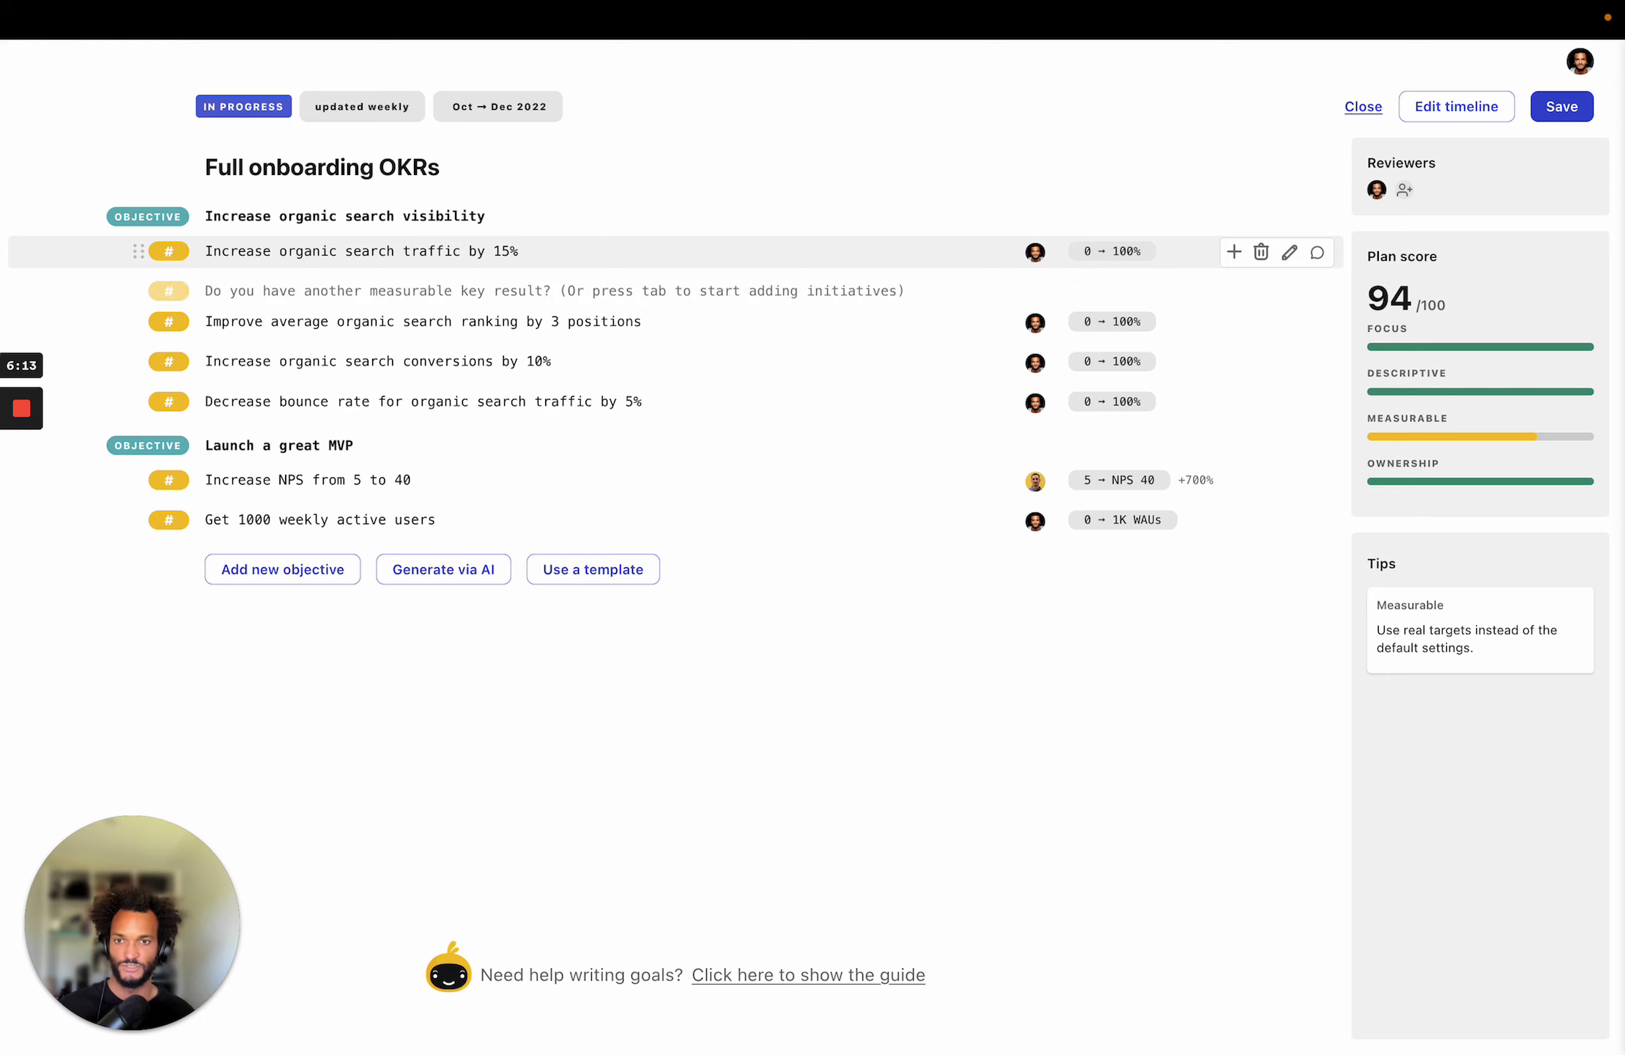
{"action": "key", "text": "Tab"}
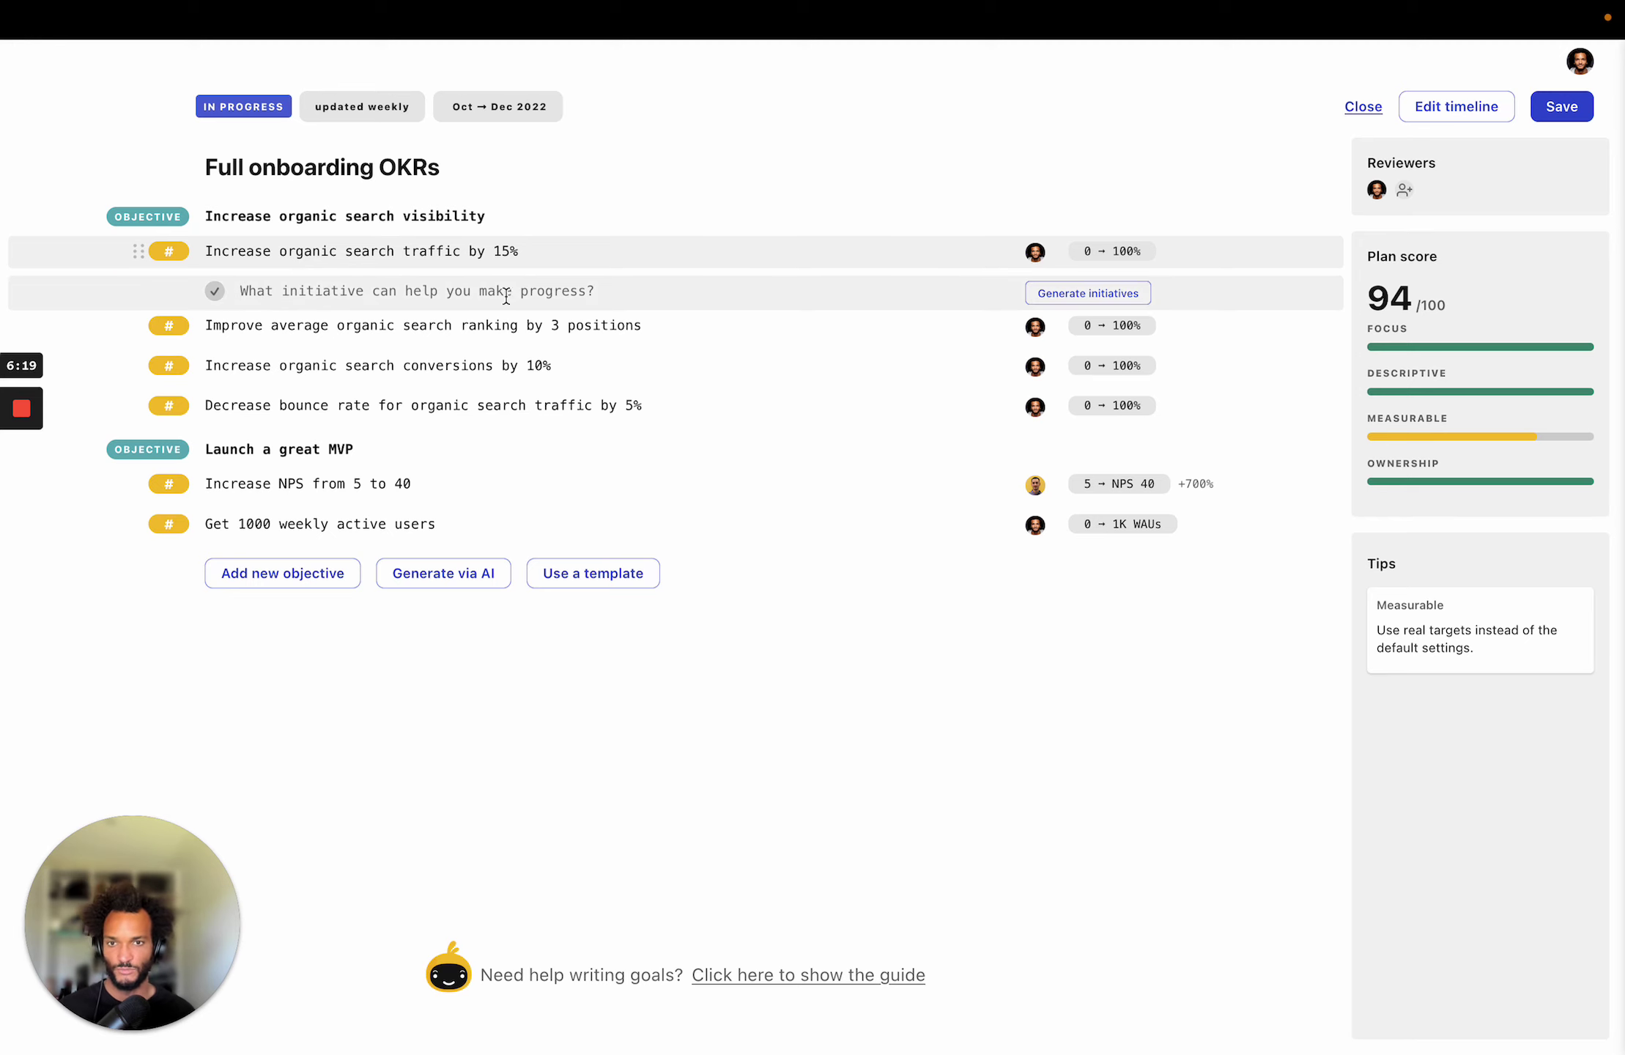
{"action": "left_click", "coordinate": [1088, 293]}
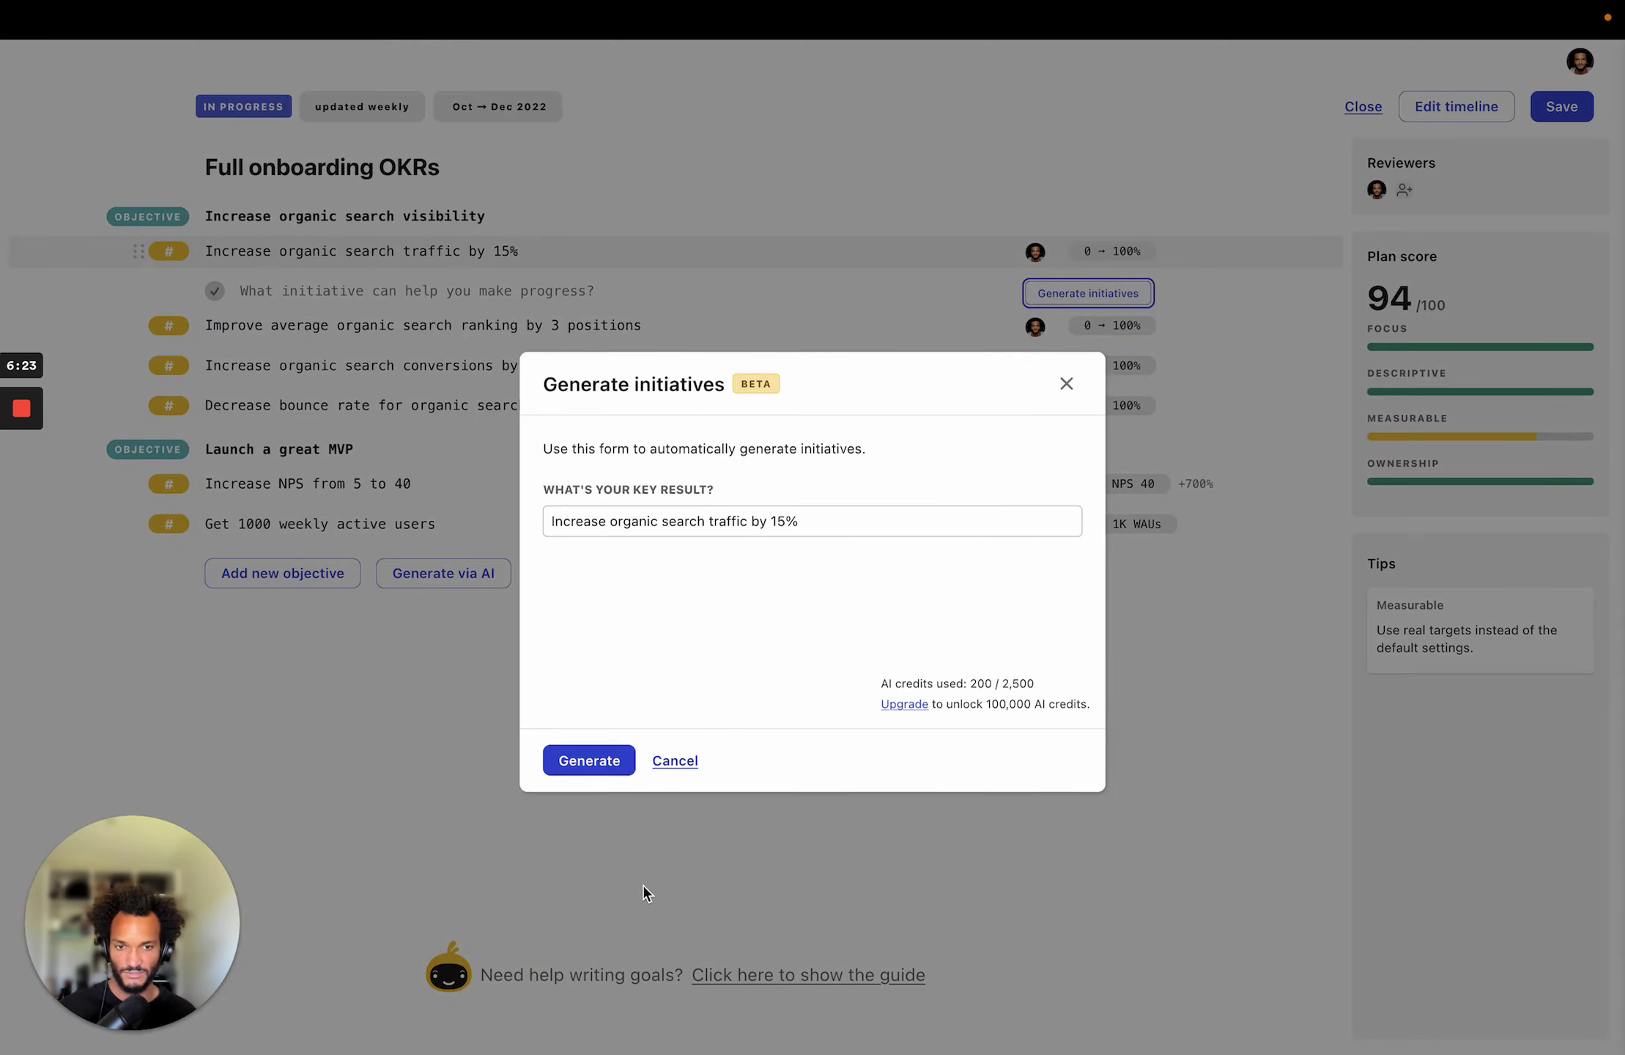
{"action": "left_click", "coordinate": [595, 764]}
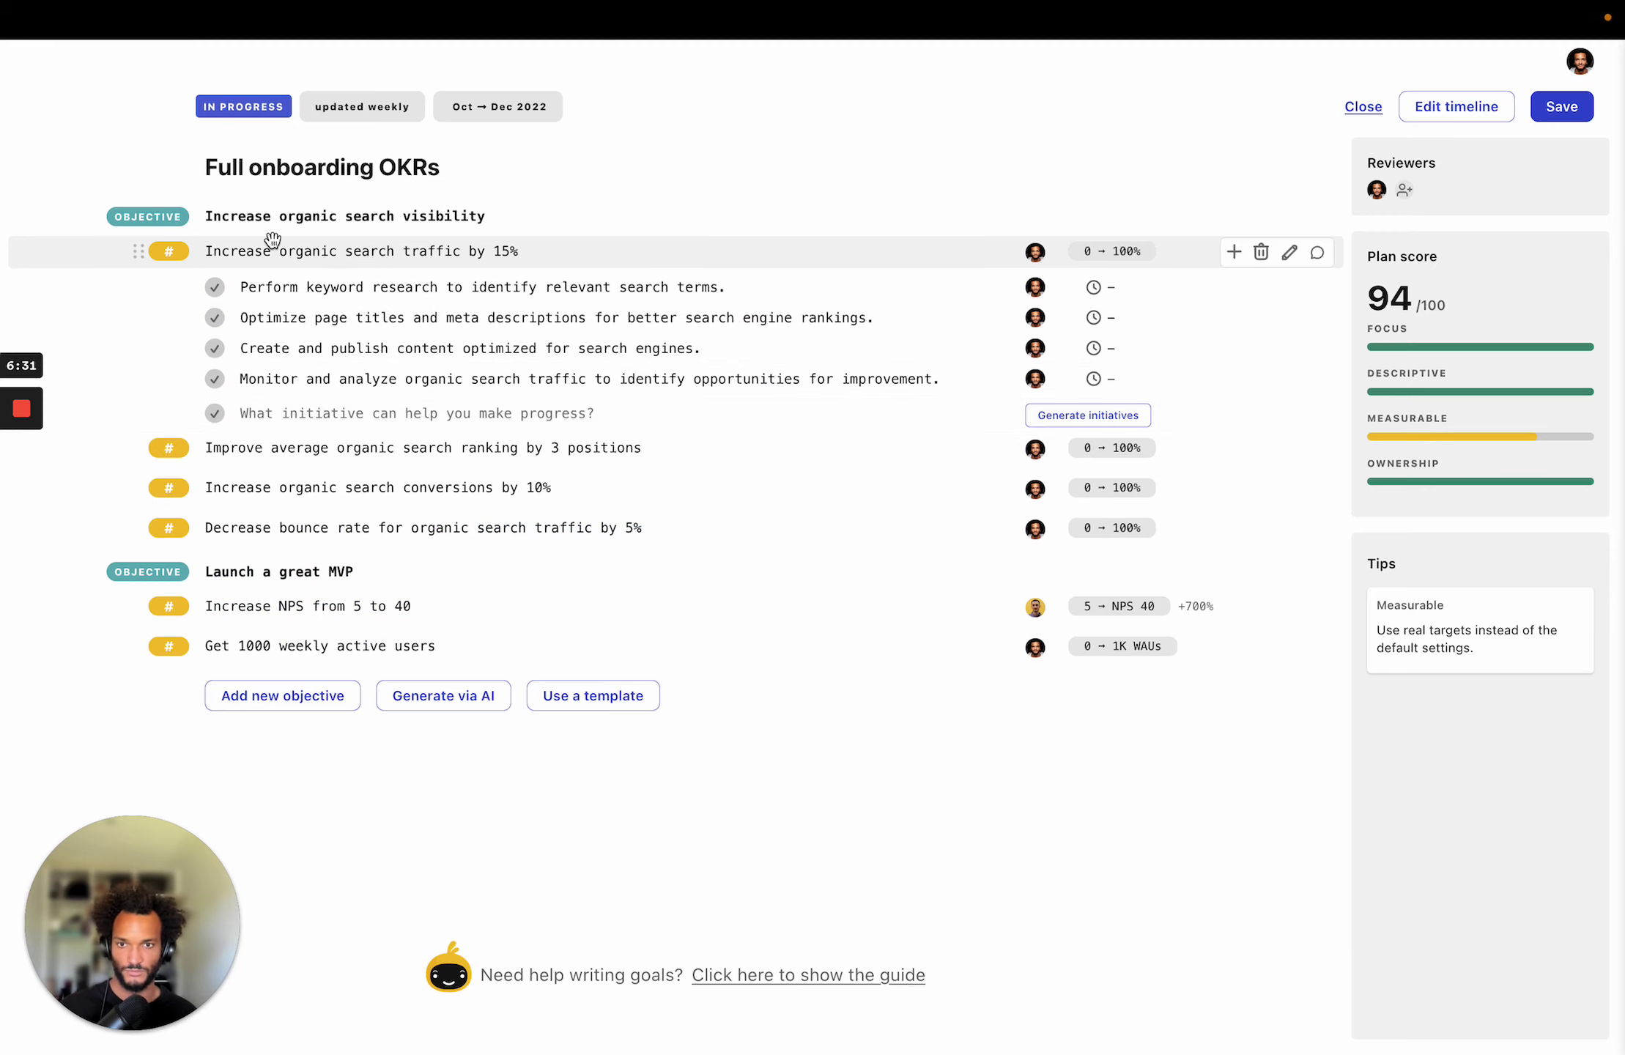
Add the initiatives 'Interview the top 20 active users' and 'Identify areas of improvements' under Increase NPS from 5 to 40.
{"action": "left_click", "coordinate": [410, 607]}
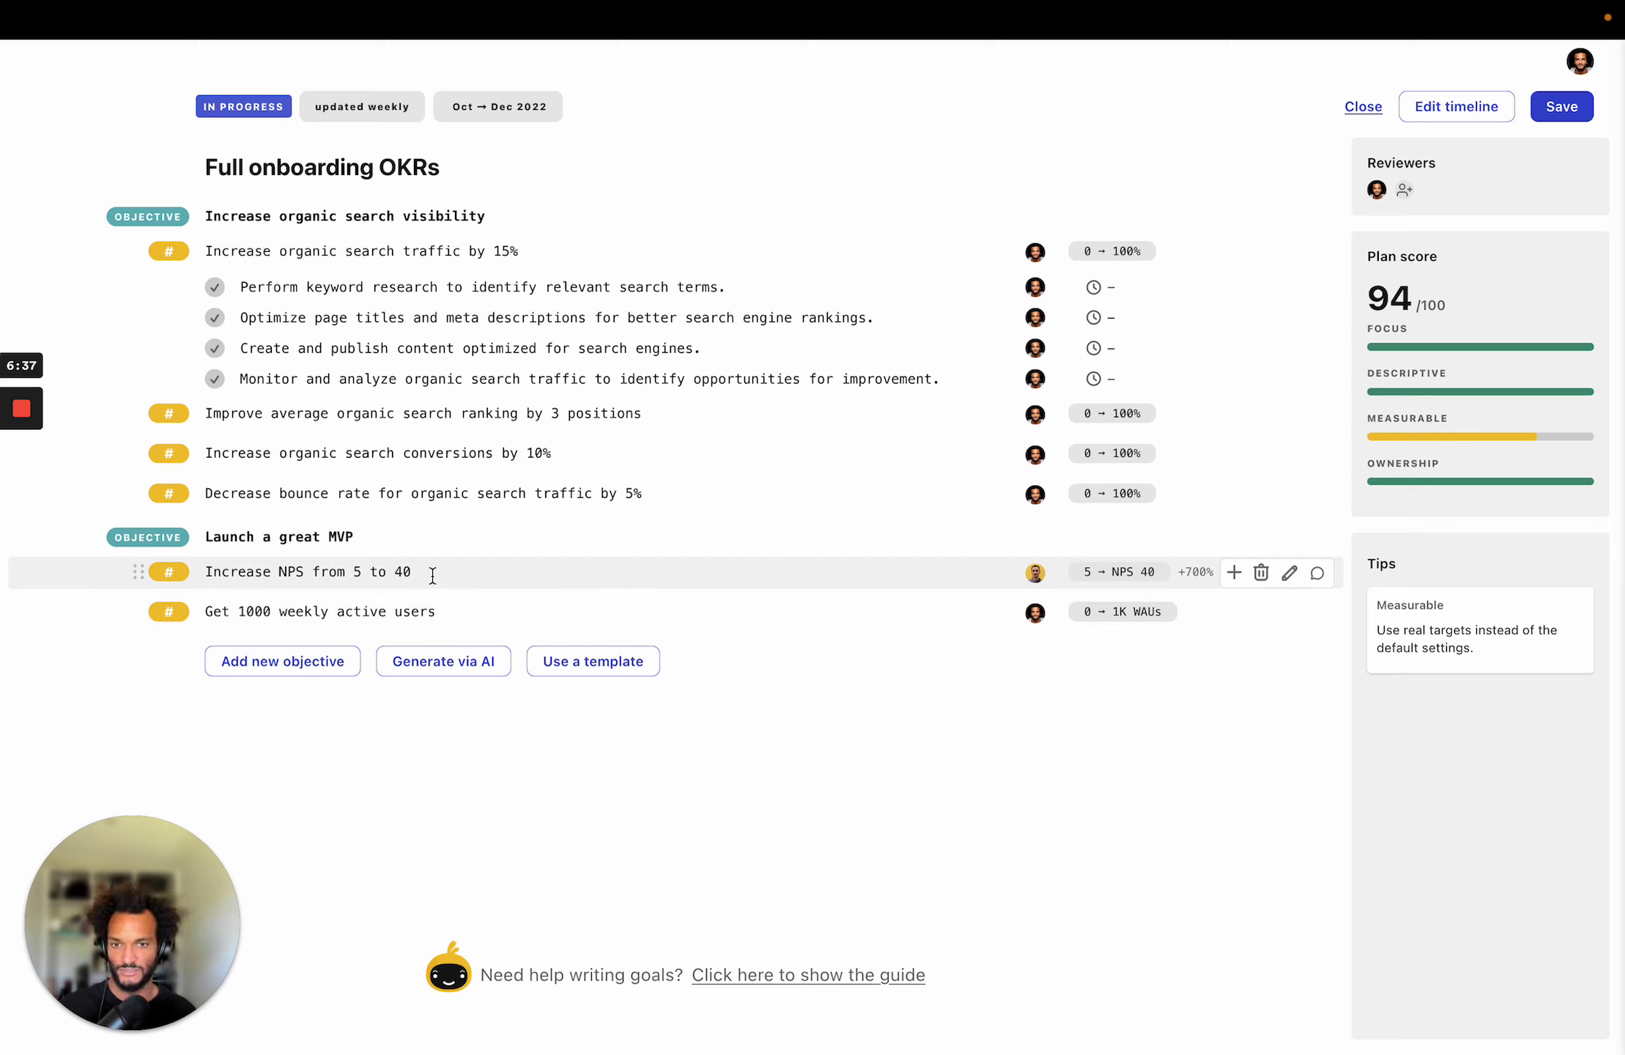
{"action": "key", "text": "Return"}
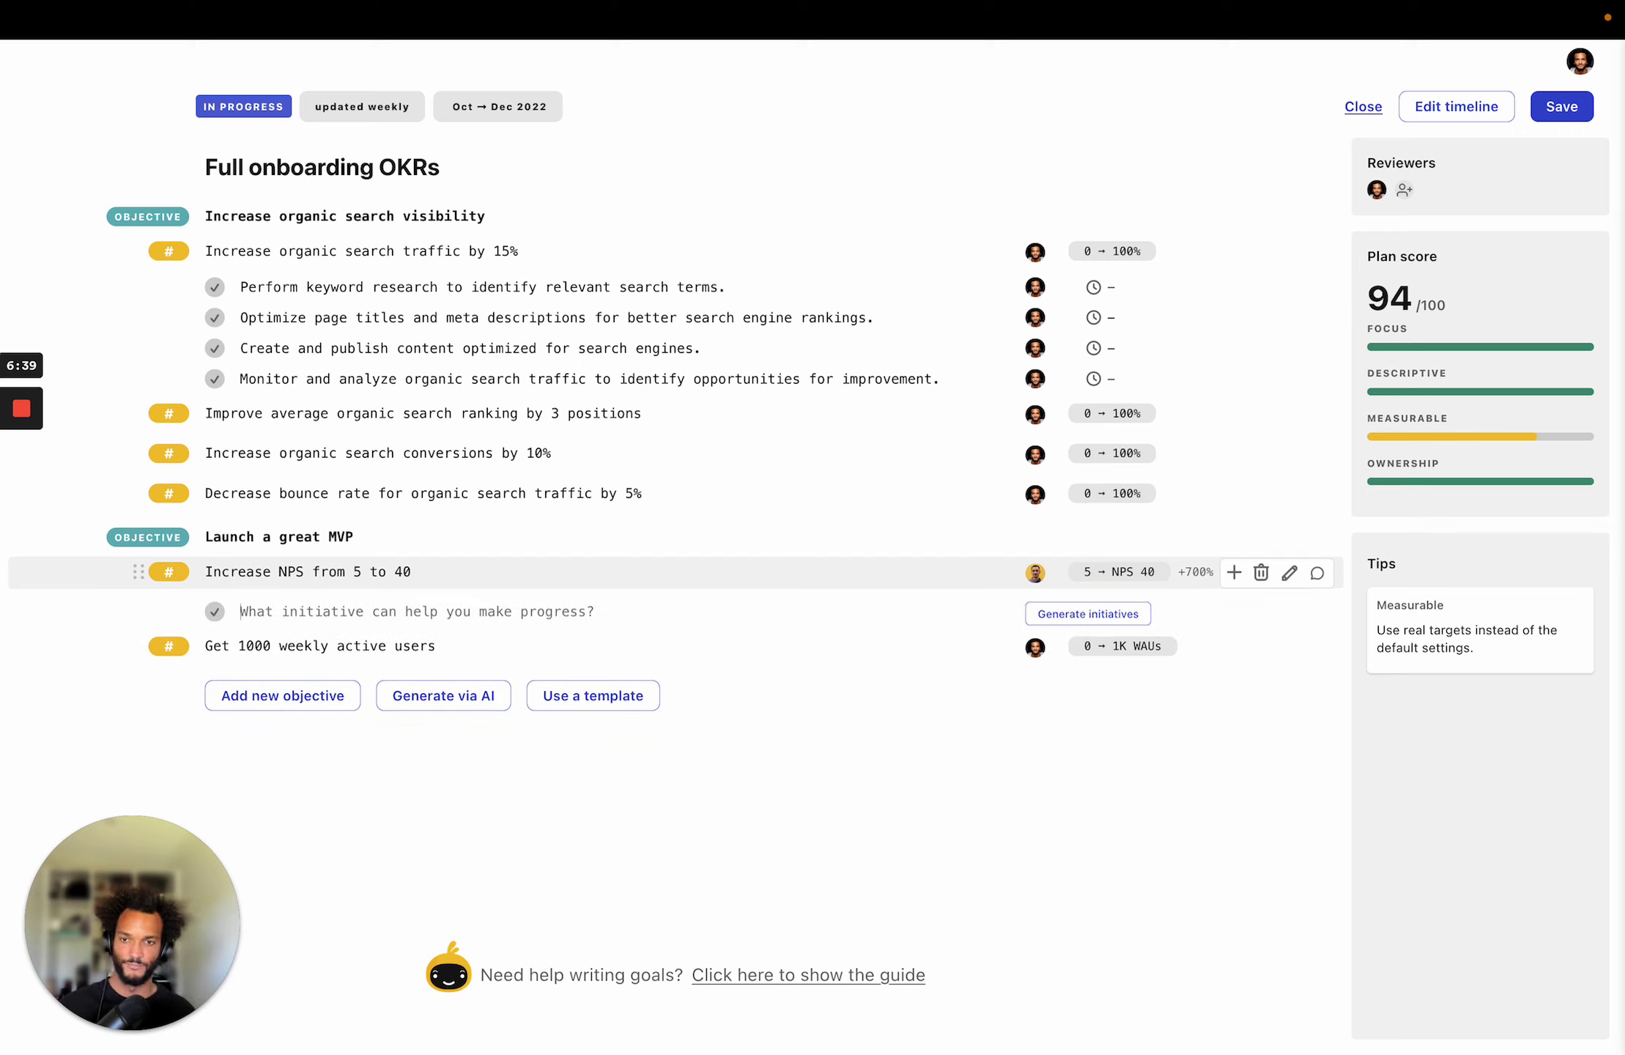
{"action": "type", "text": "Mk"}
{"action": "key", "text": "BackSpace"}
{"action": "type", "text": "ake "}
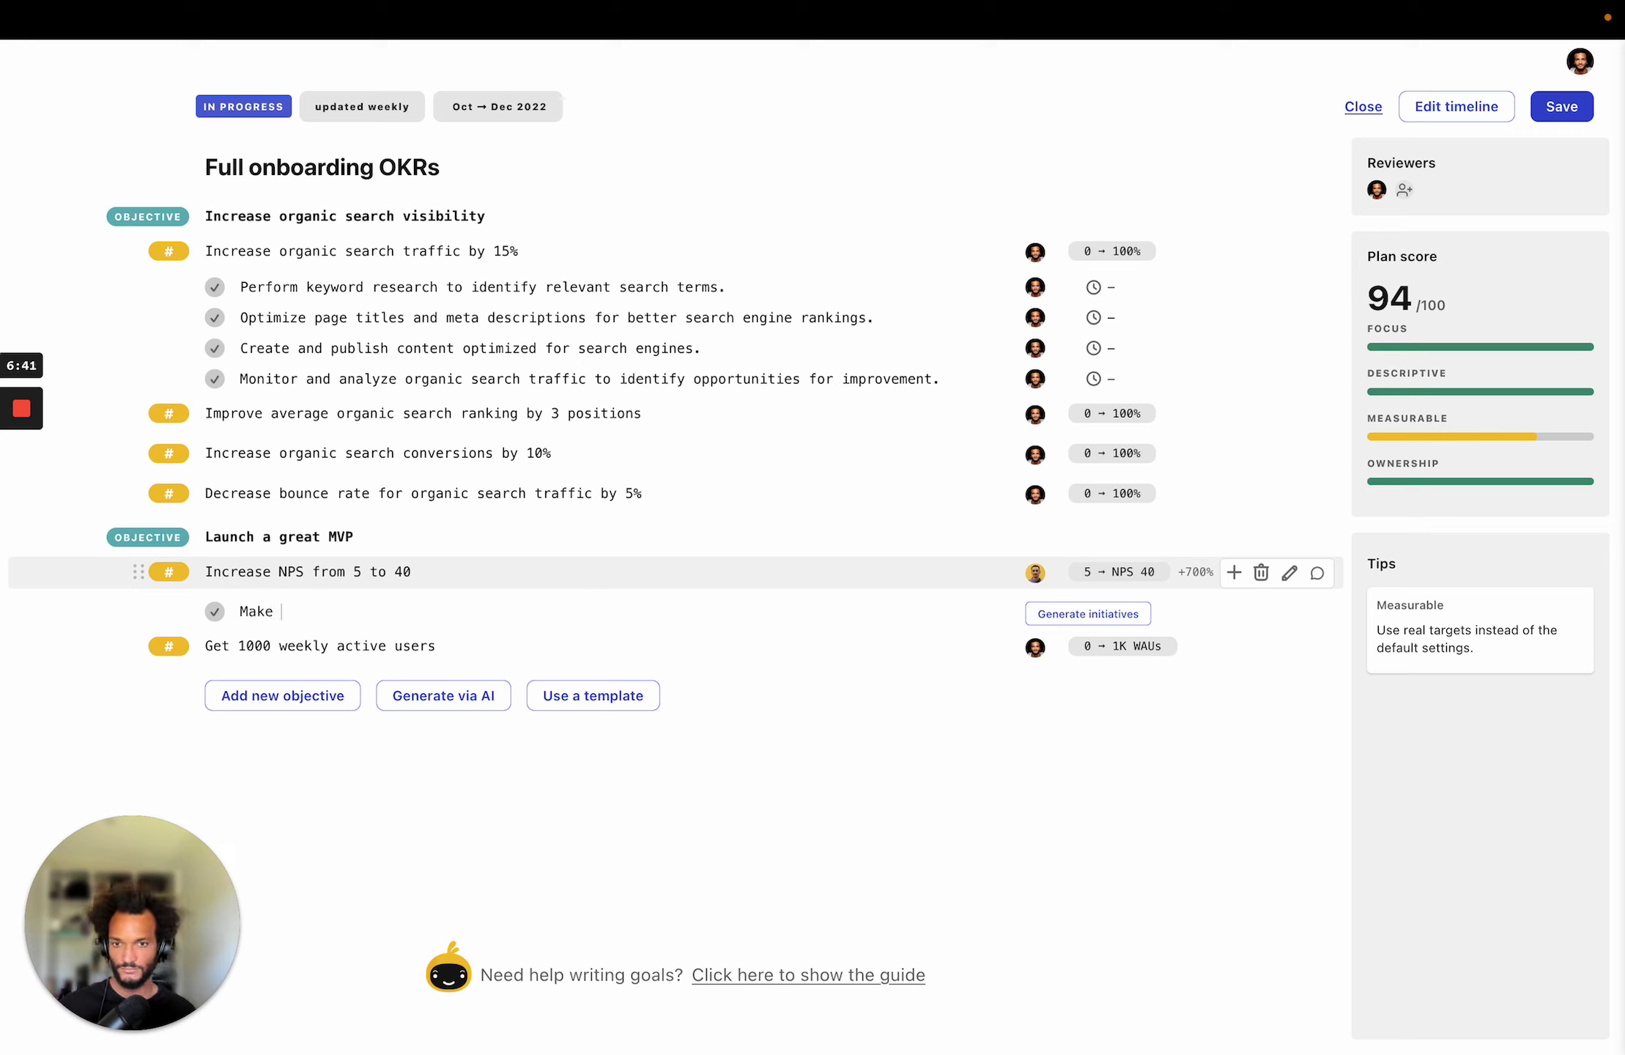
{"action": "type", "text": "us"}
{"action": "key", "text": "BackSpace"}
{"action": "key", "text": "BackSpace"}
{"action": "key", "text": "BackSpace"}
{"action": "key", "text": "BackSpace"}
{"action": "key", "text": "BackSpace"}
{"action": "key", "text": "BackSpace"}
{"action": "key", "text": "BackSpace"}
{"action": "type", "text": "Interview the top "}
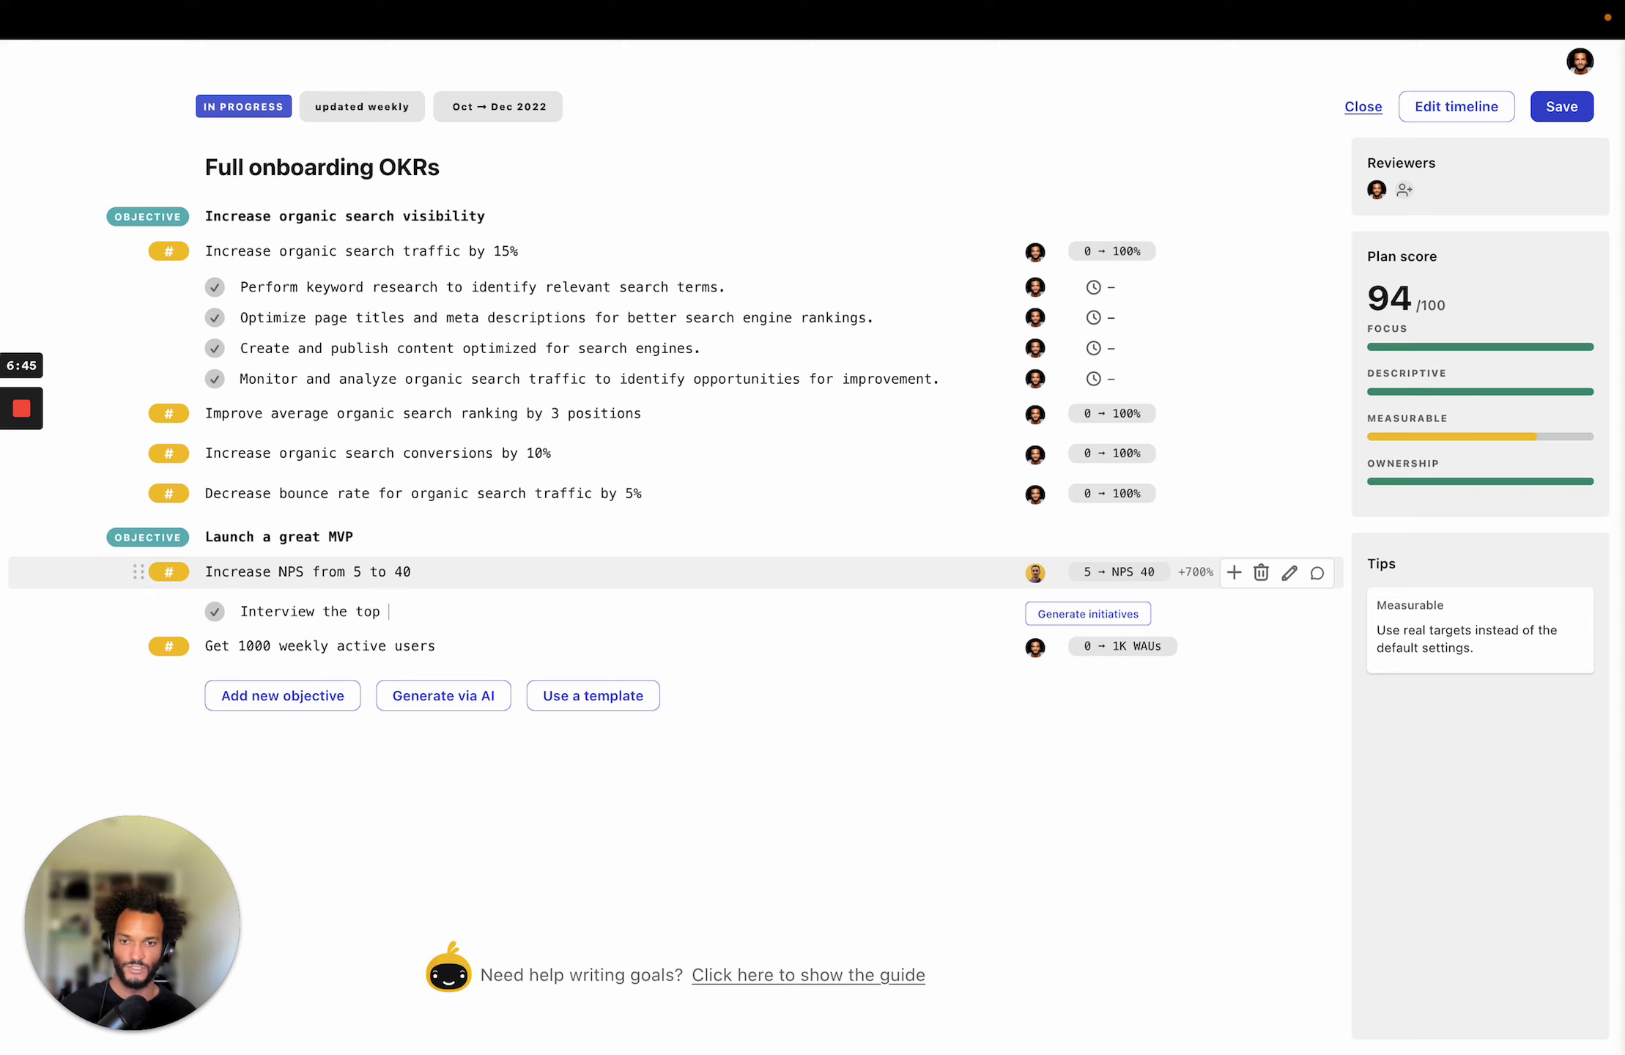
{"action": "type", "text": "20 active users"}
{"action": "key", "text": "Return"}
{"action": "type", "text": "IN"}
{"action": "key", "text": "BackSpace"}
{"action": "type", "text": "dentify area"}
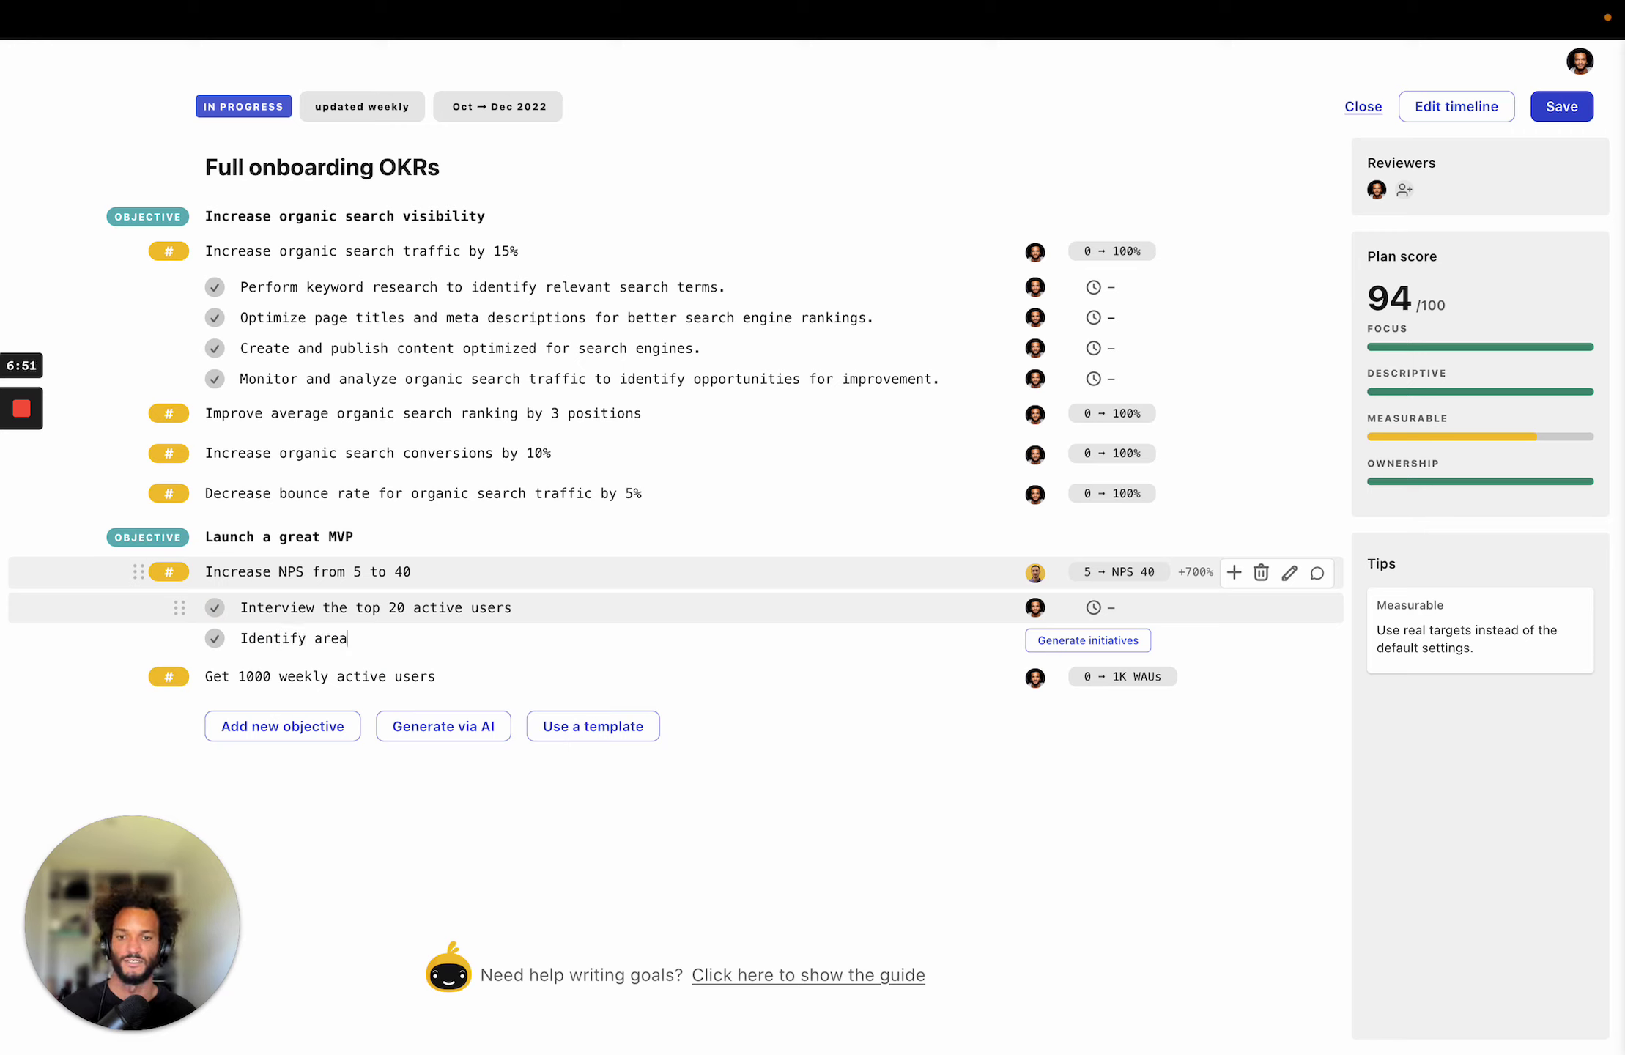
{"action": "type", "text": "s of improv"}
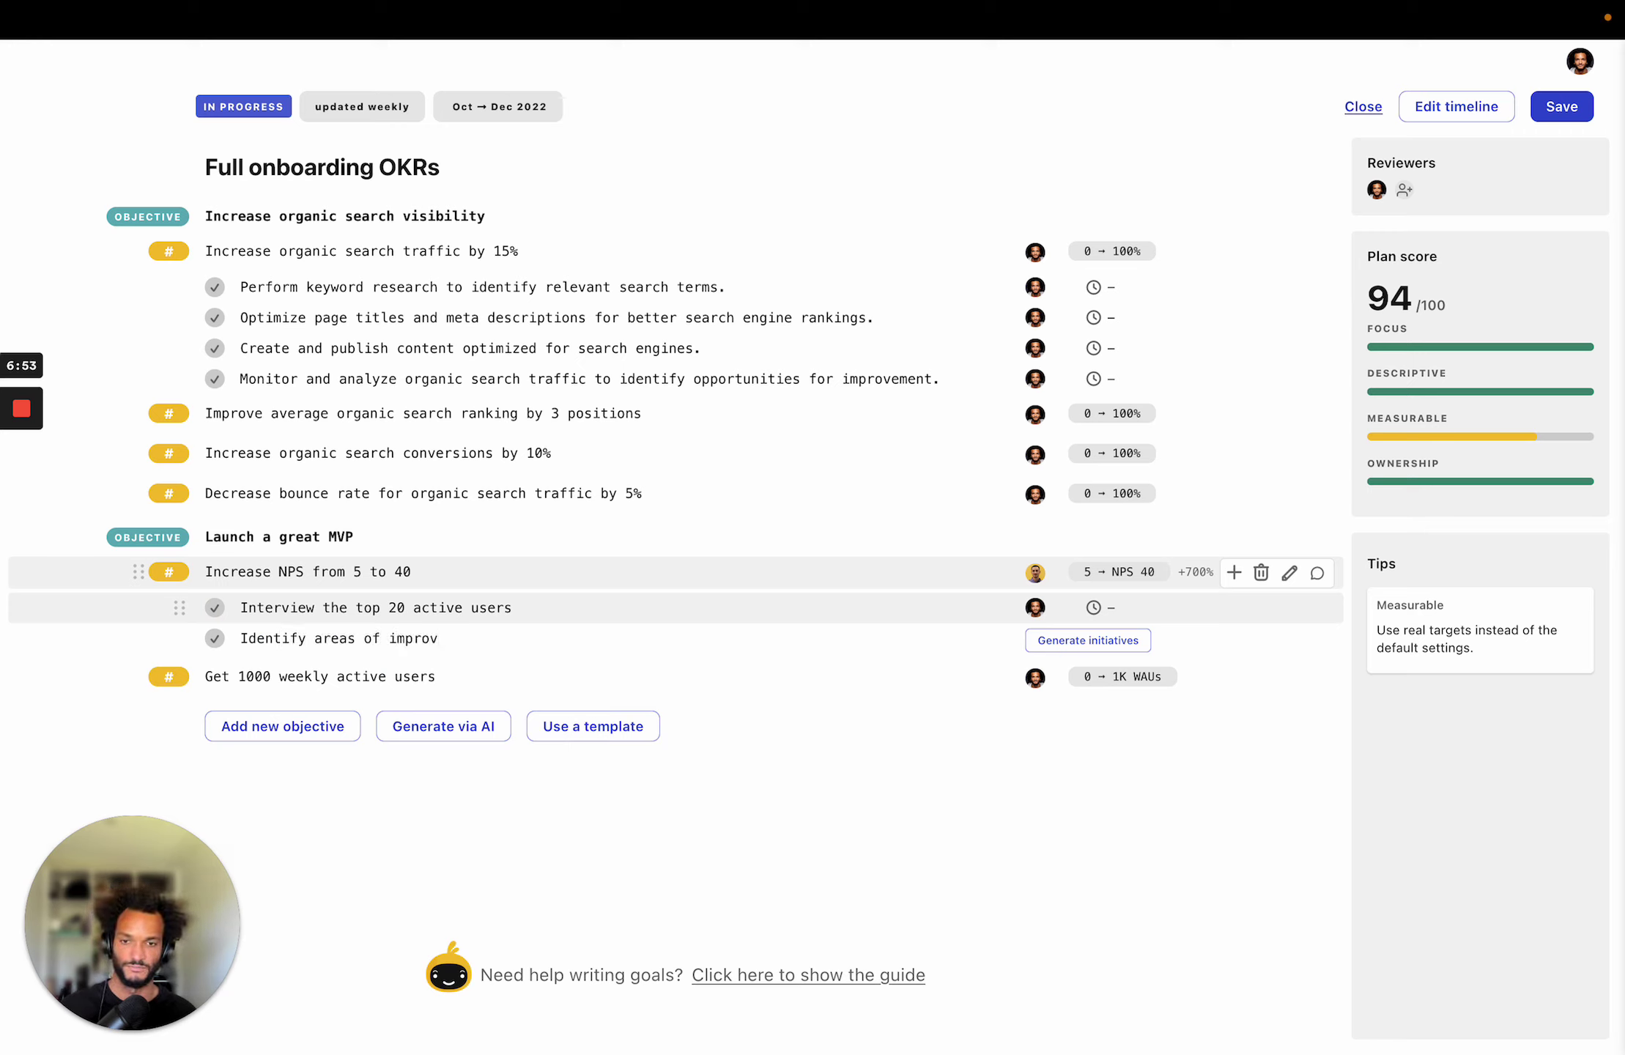
{"action": "type", "text": "ements"}
{"action": "key", "text": "Return"}
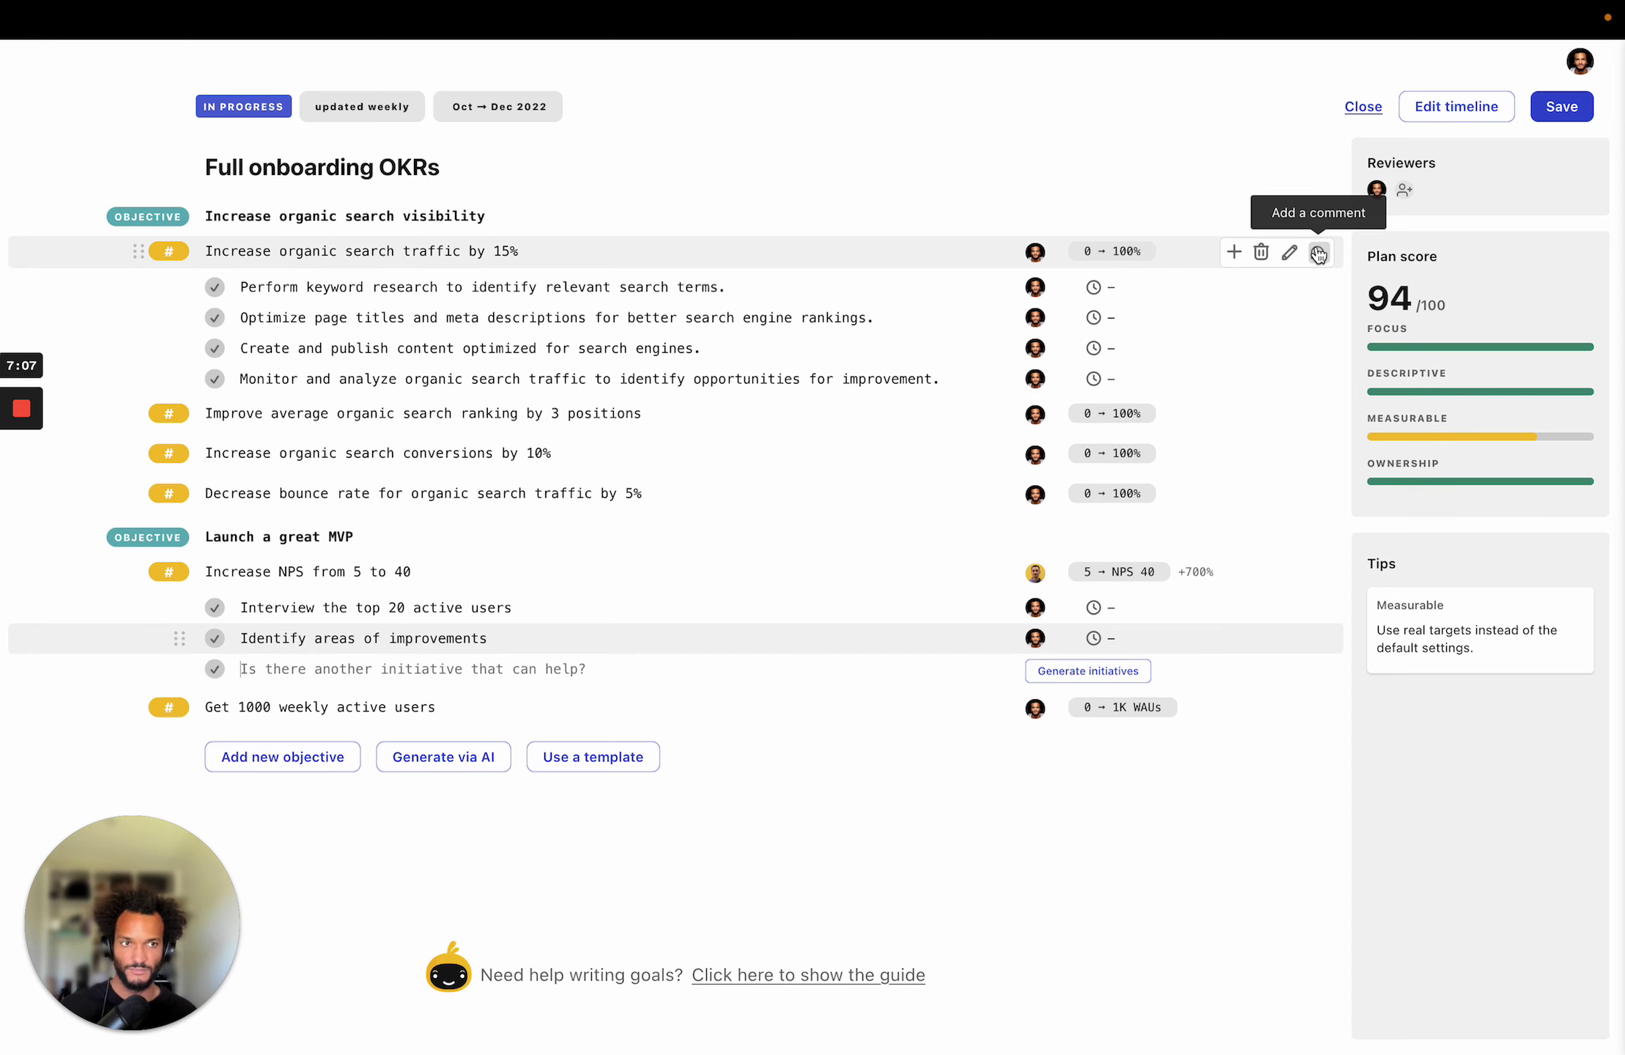
Post the comment 'Do we think that it's enough?' on the organic search traffic key result and close the panel.
{"action": "left_click", "coordinate": [1318, 255]}
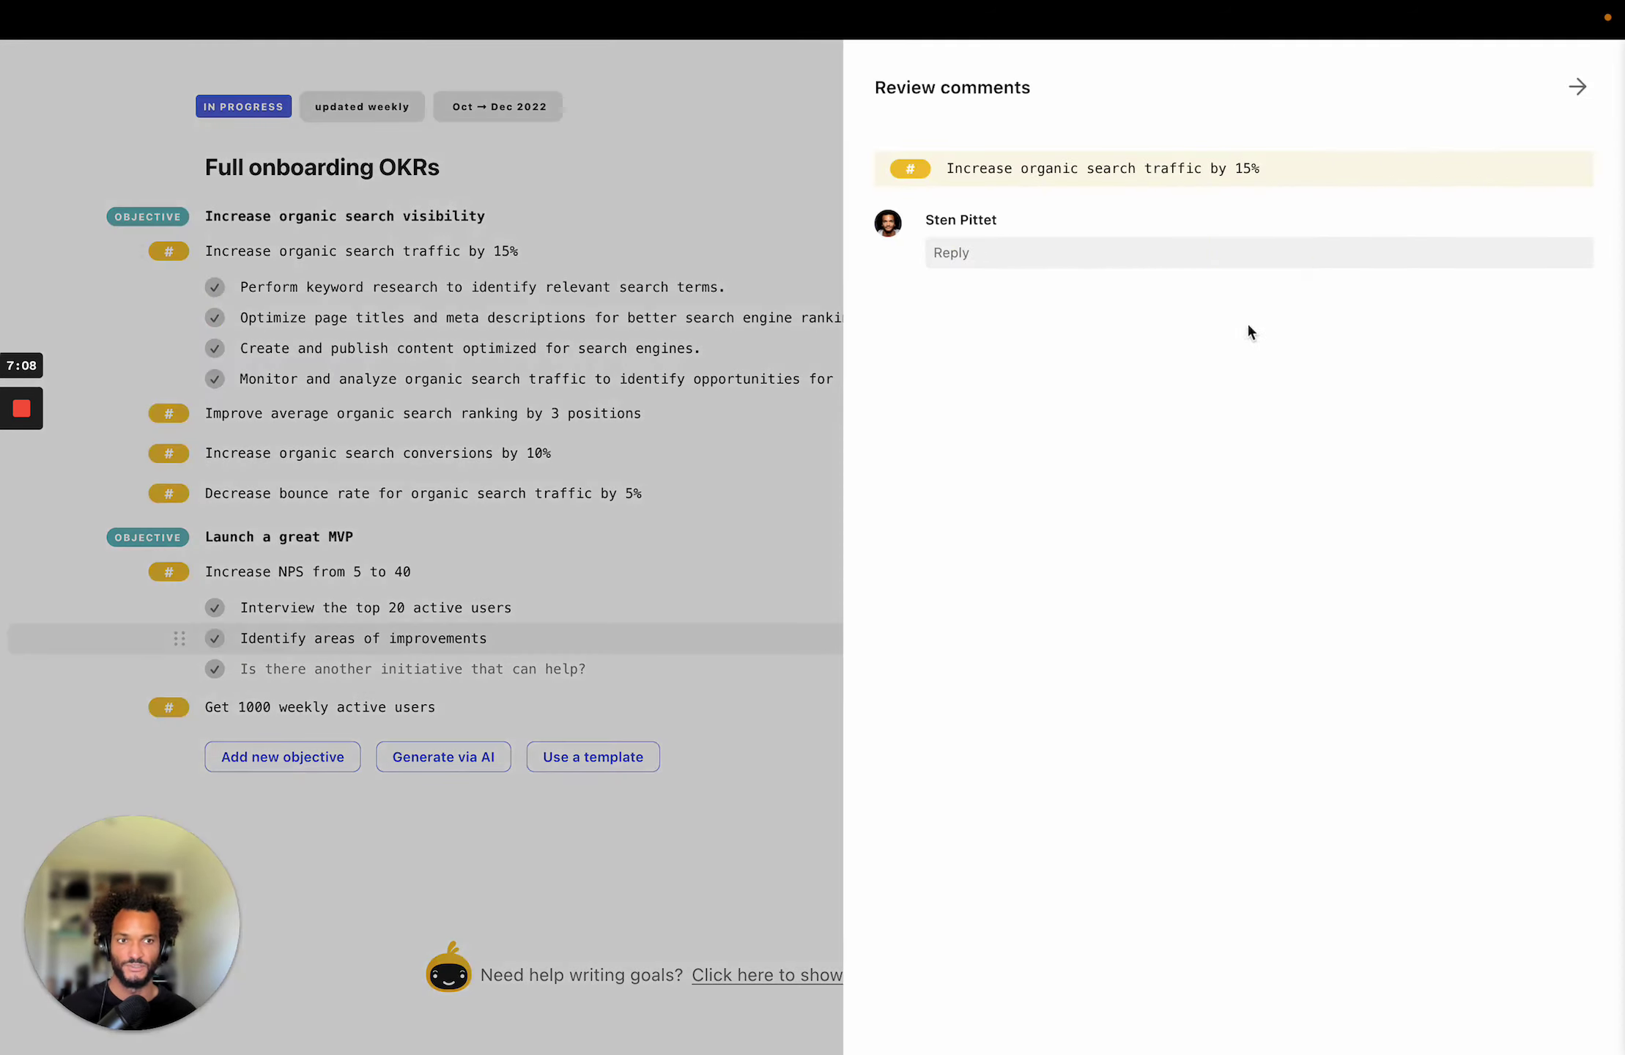
{"action": "left_click", "coordinate": [999, 242]}
{"action": "type", "text": "Do y"}
{"action": "key", "text": "BackSpace"}
{"action": "type", "text": "we think that"}
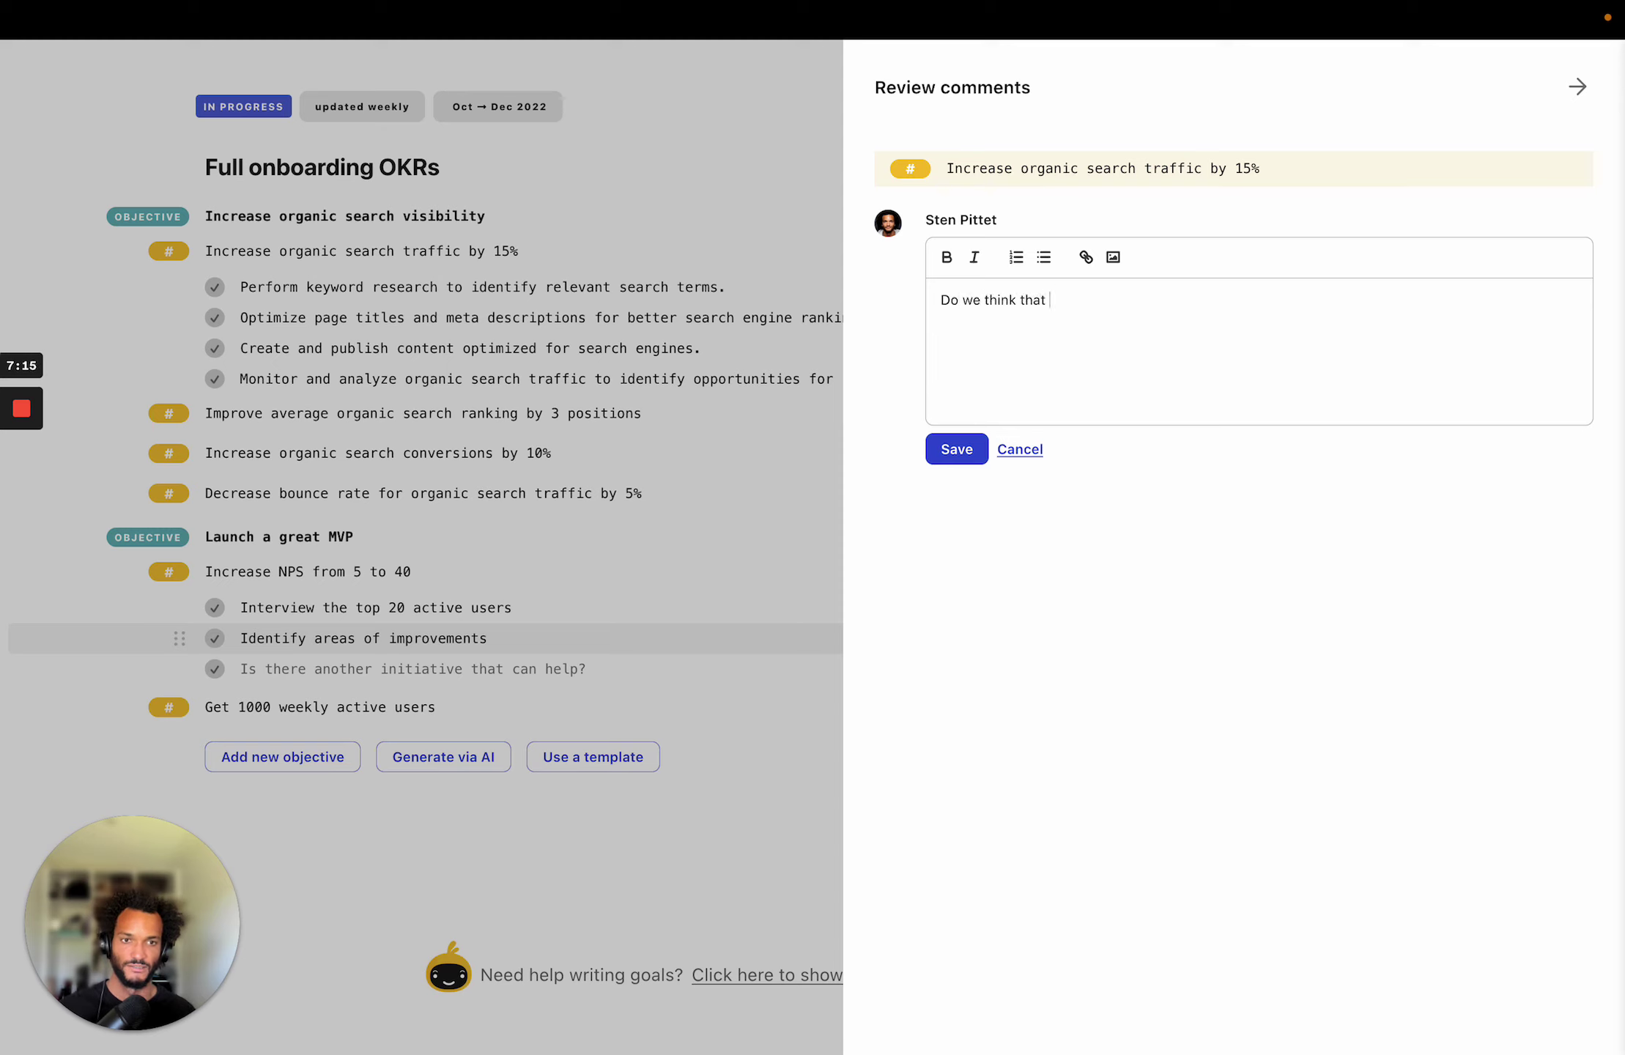
{"action": "type", "text": " it's enough?"}
{"action": "left_click", "coordinate": [953, 450]}
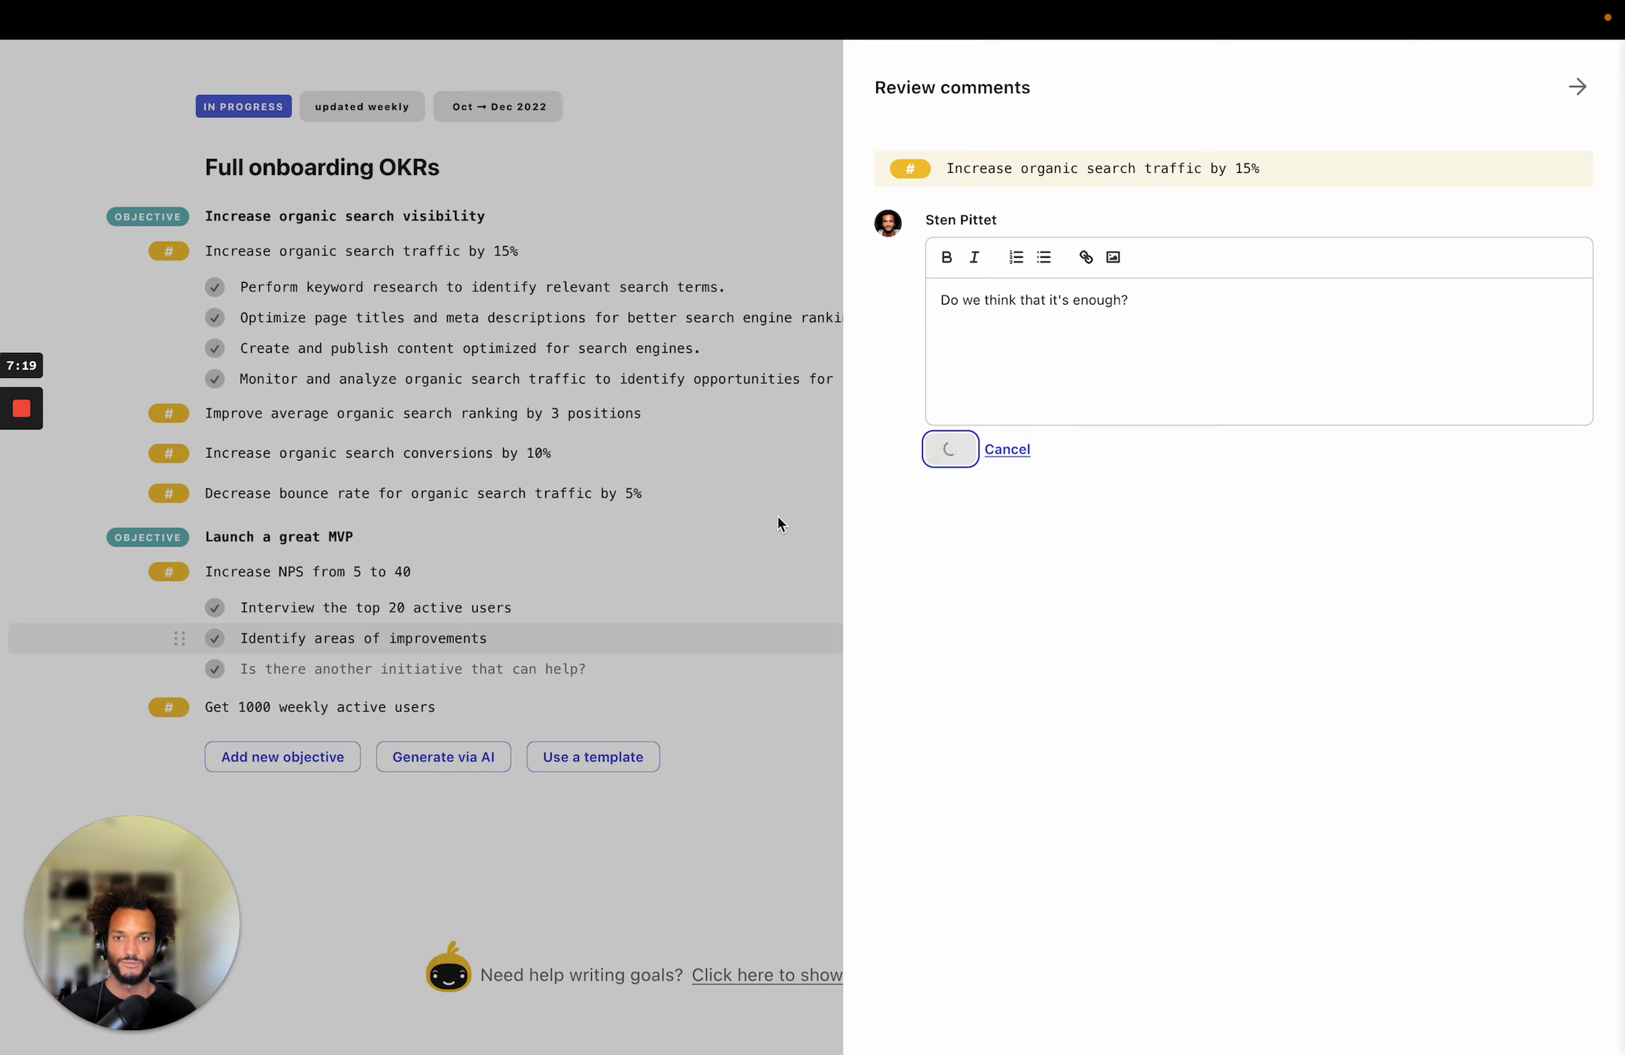
{"action": "left_click", "coordinate": [674, 844]}
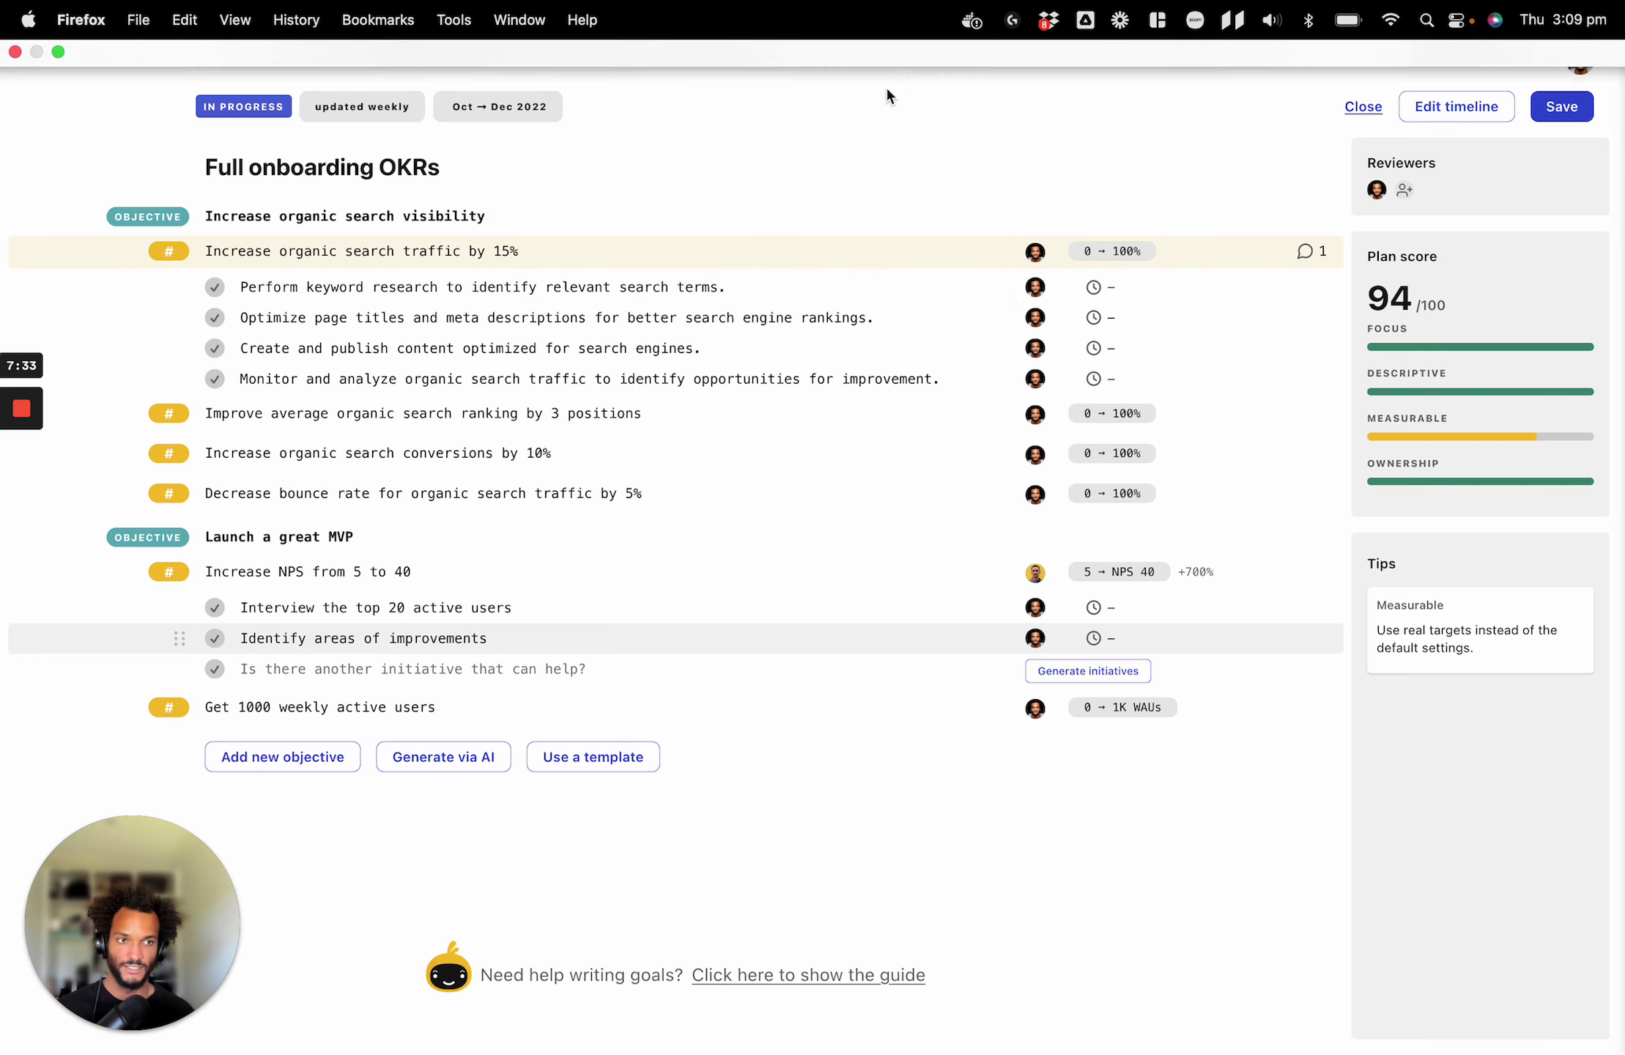
Save the edits to the Full onboarding OKRs plan.
{"action": "left_click", "coordinate": [1560, 107]}
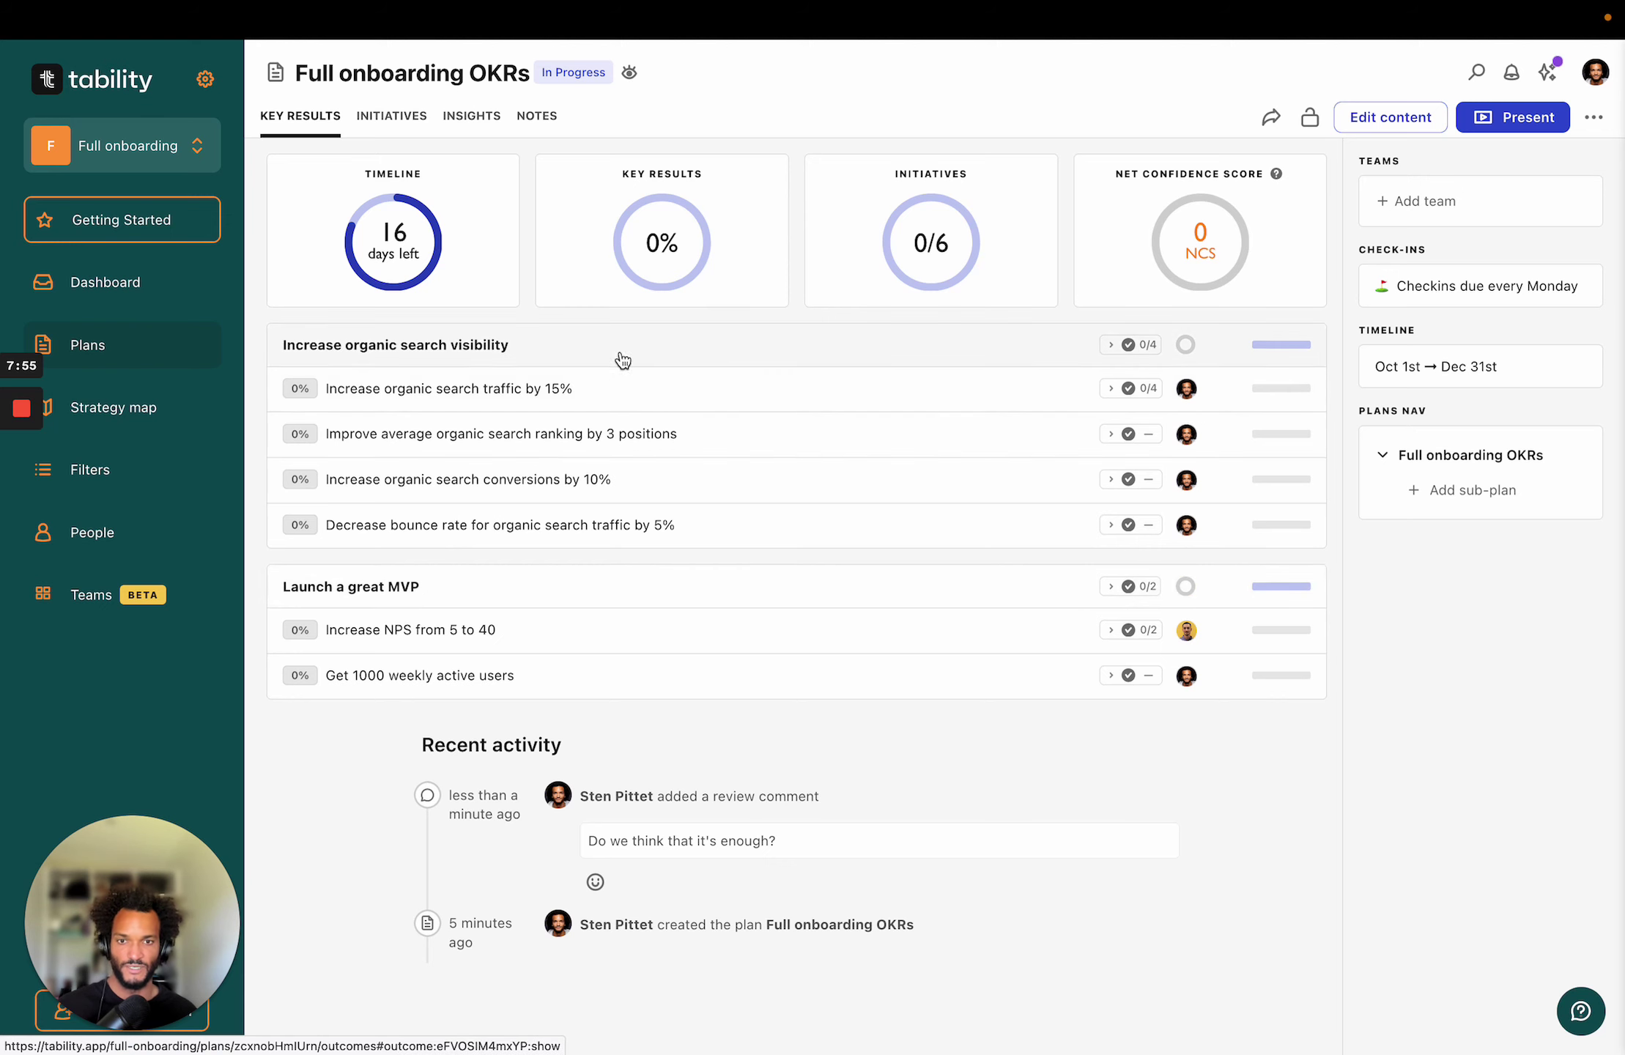
Show the details panel of the Increase NPS from 5 to 40 key result.
{"action": "left_click", "coordinate": [537, 630]}
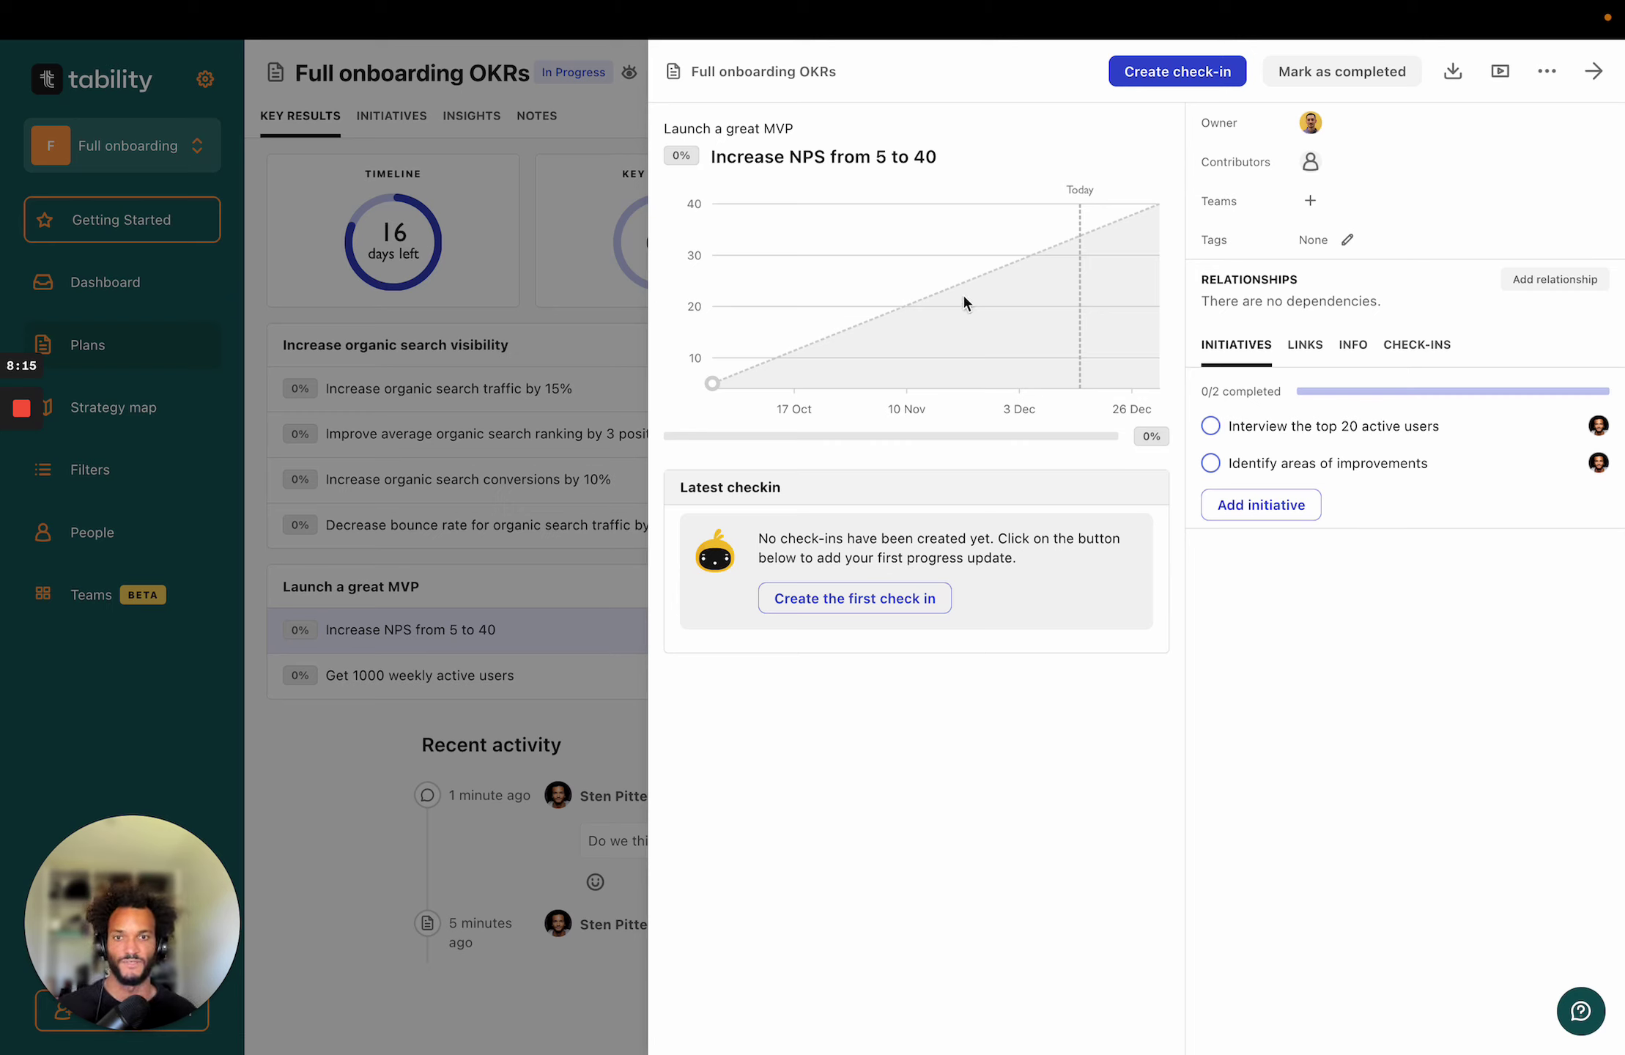
Start an NPS check-in with a current value of 28 and On Track confidence.
{"action": "left_click", "coordinate": [1185, 74]}
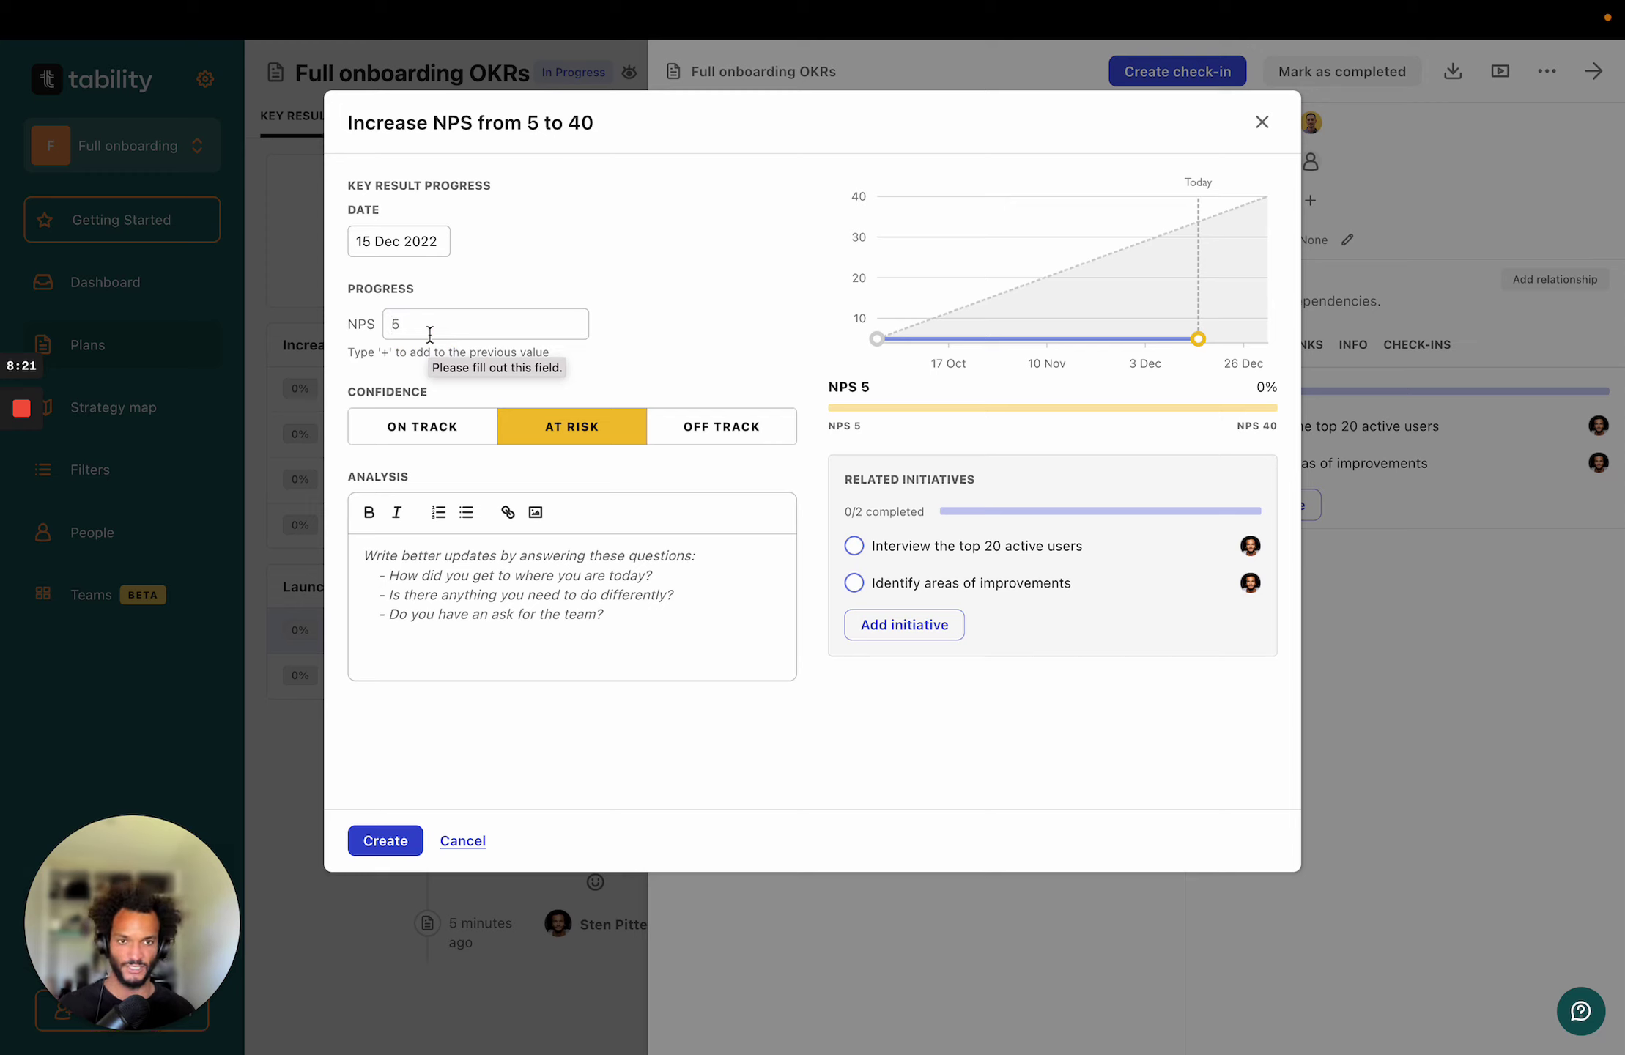
{"action": "left_click", "coordinate": [430, 333]}
{"action": "type", "text": "287"}
{"action": "key", "text": "BackSpace"}
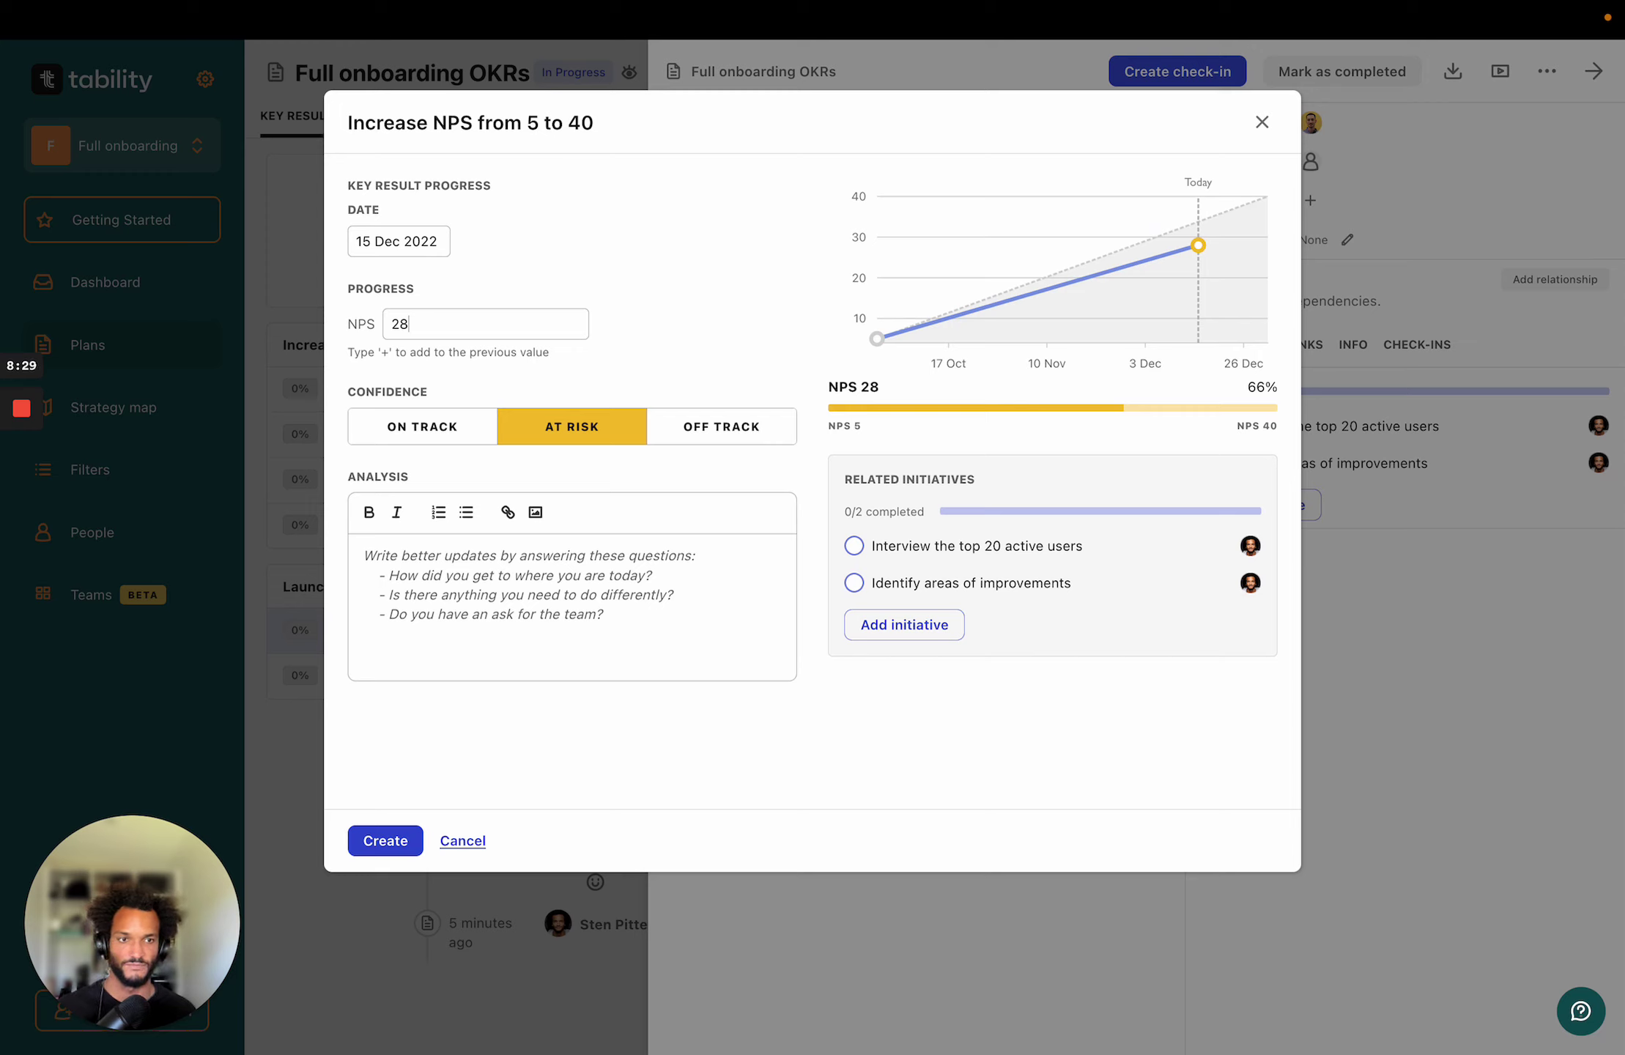
{"action": "mouse_move", "coordinate": [1184, 251]}
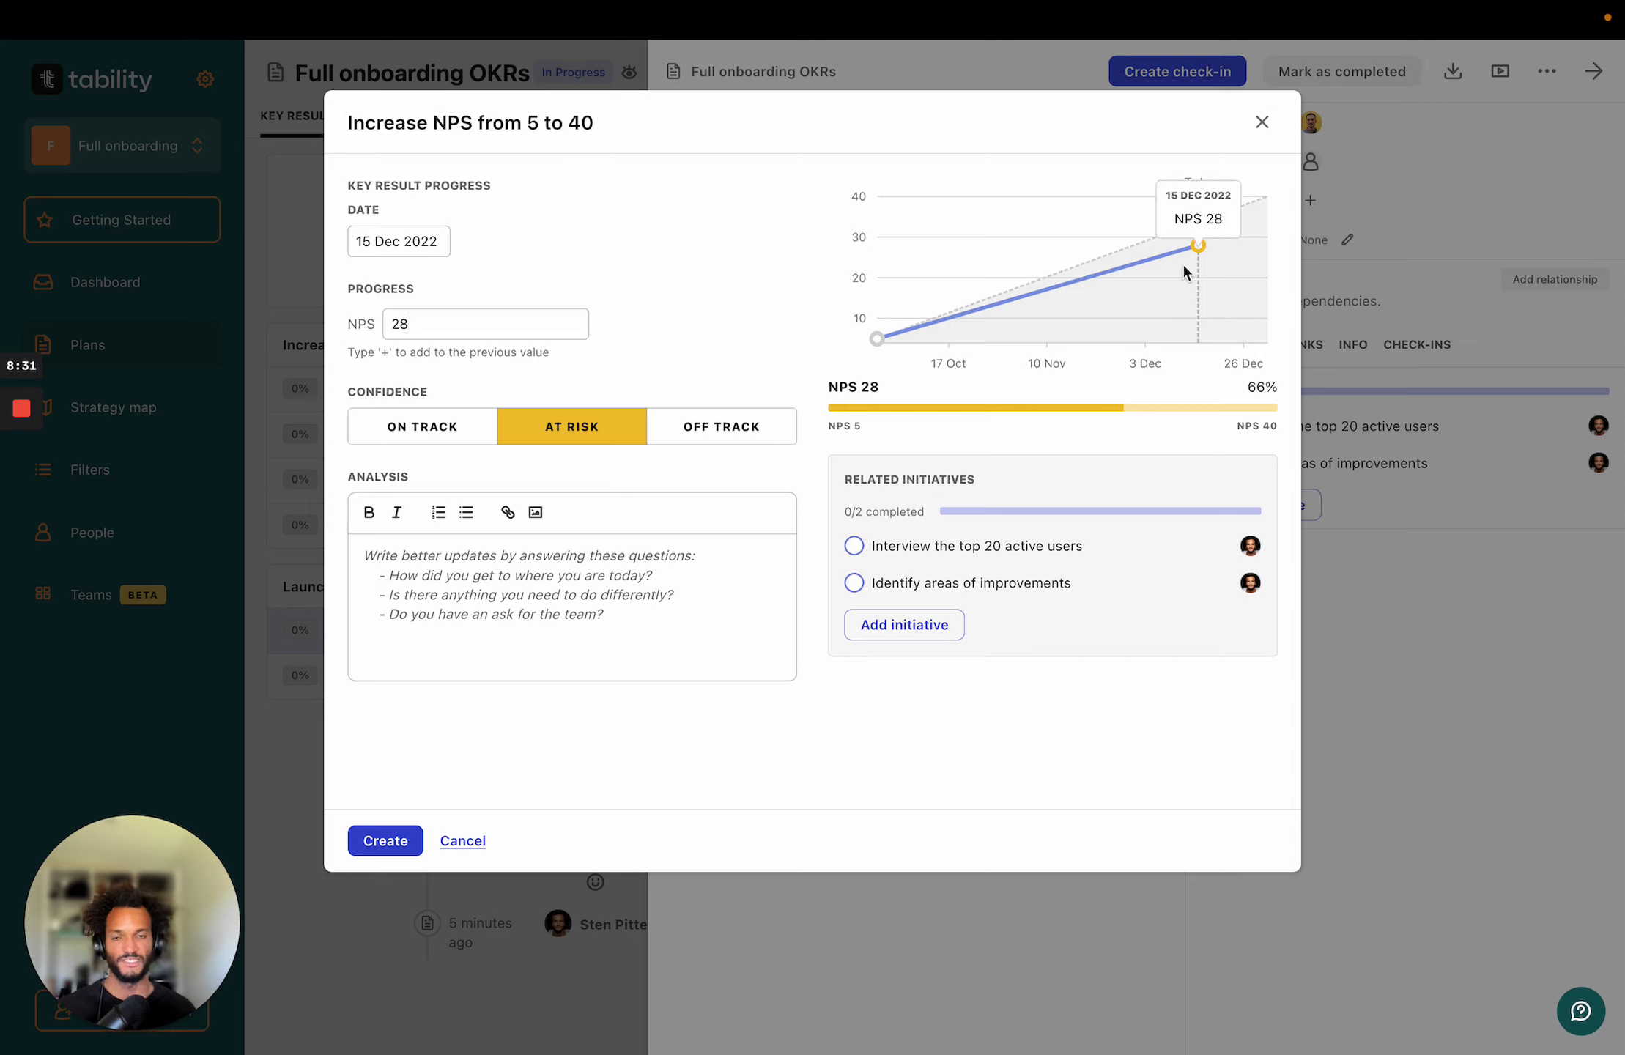
{"action": "left_click", "coordinate": [452, 433]}
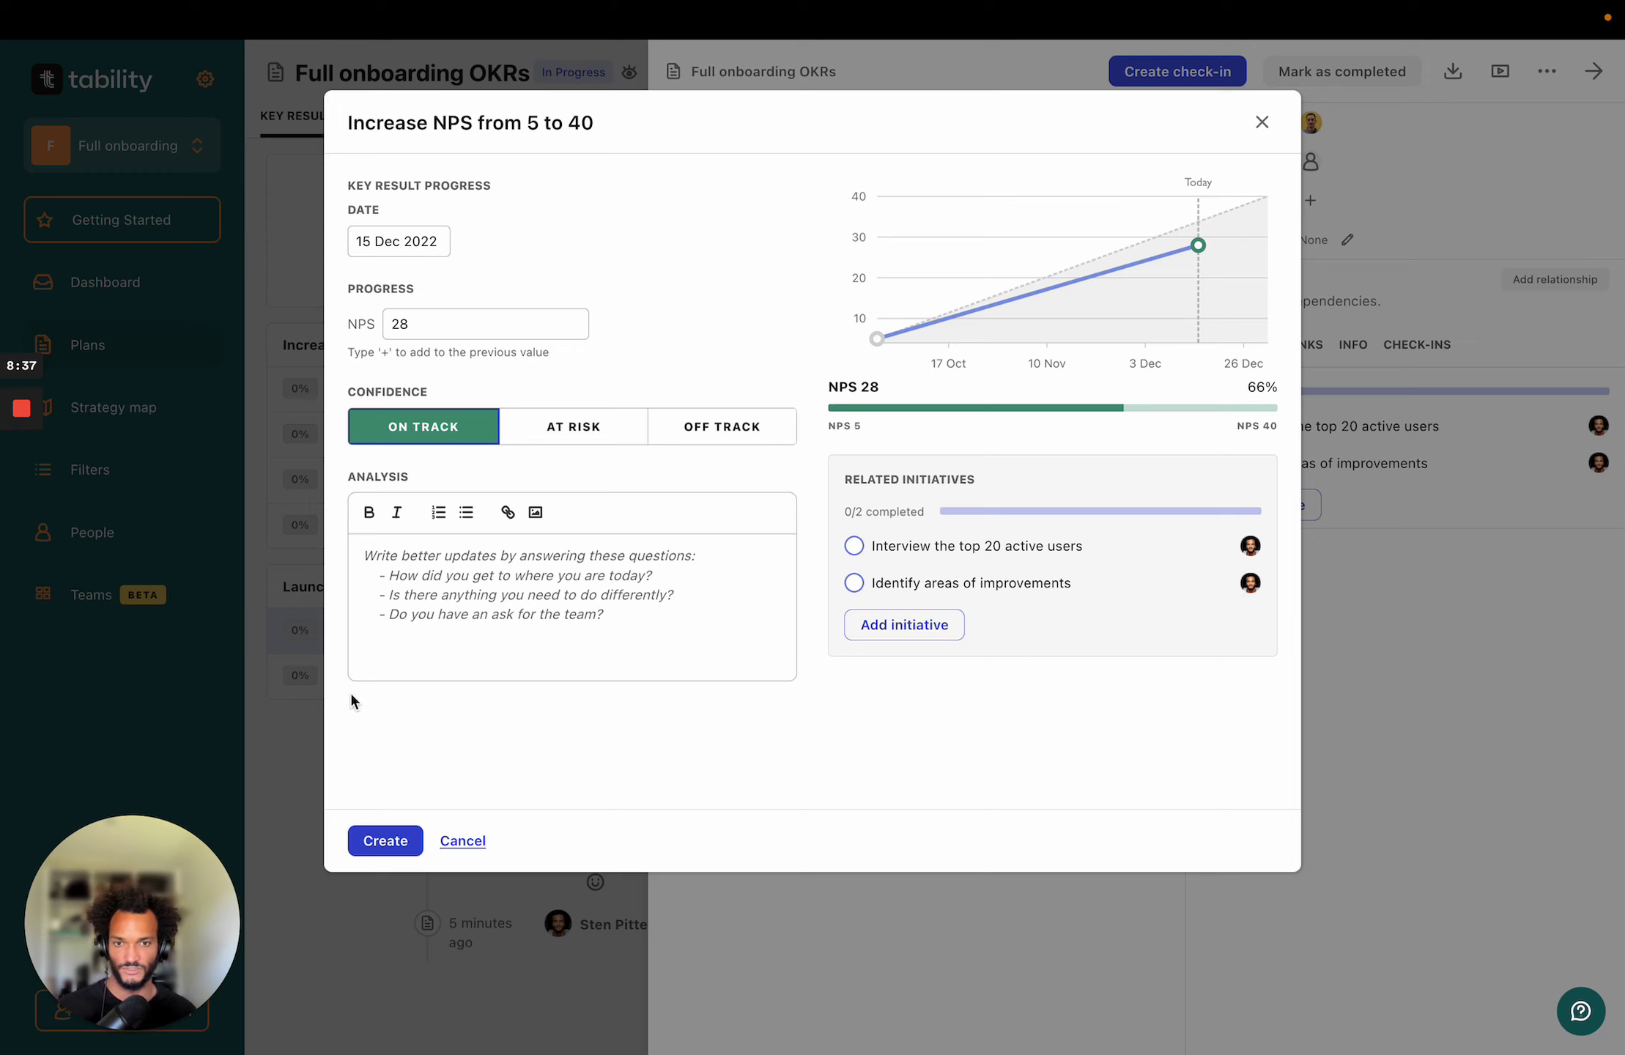
Add the analysis 'Feeling good about this.', submit the check-in and return to the plan overview.
{"action": "left_click", "coordinate": [483, 584]}
{"action": "type", "text": "FEe"}
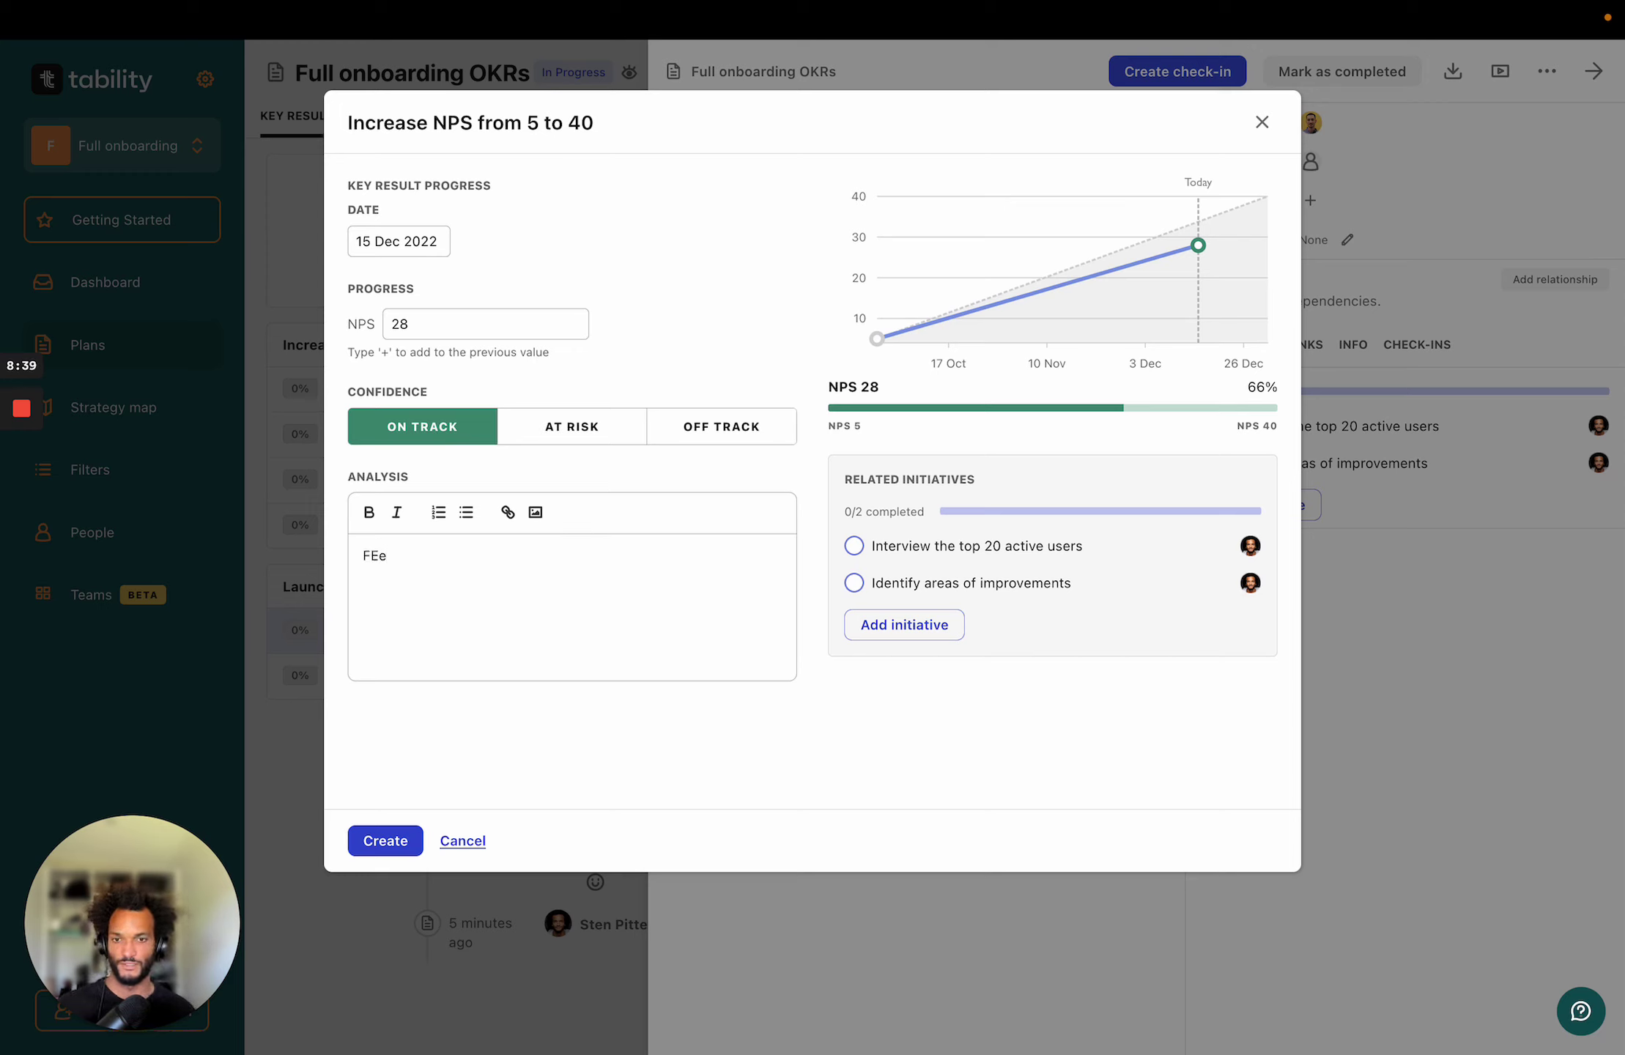
{"action": "key", "text": "BackSpace"}
{"action": "key", "text": "BackSpace"}
{"action": "type", "text": "el"}
{"action": "type", "text": "eling g"}
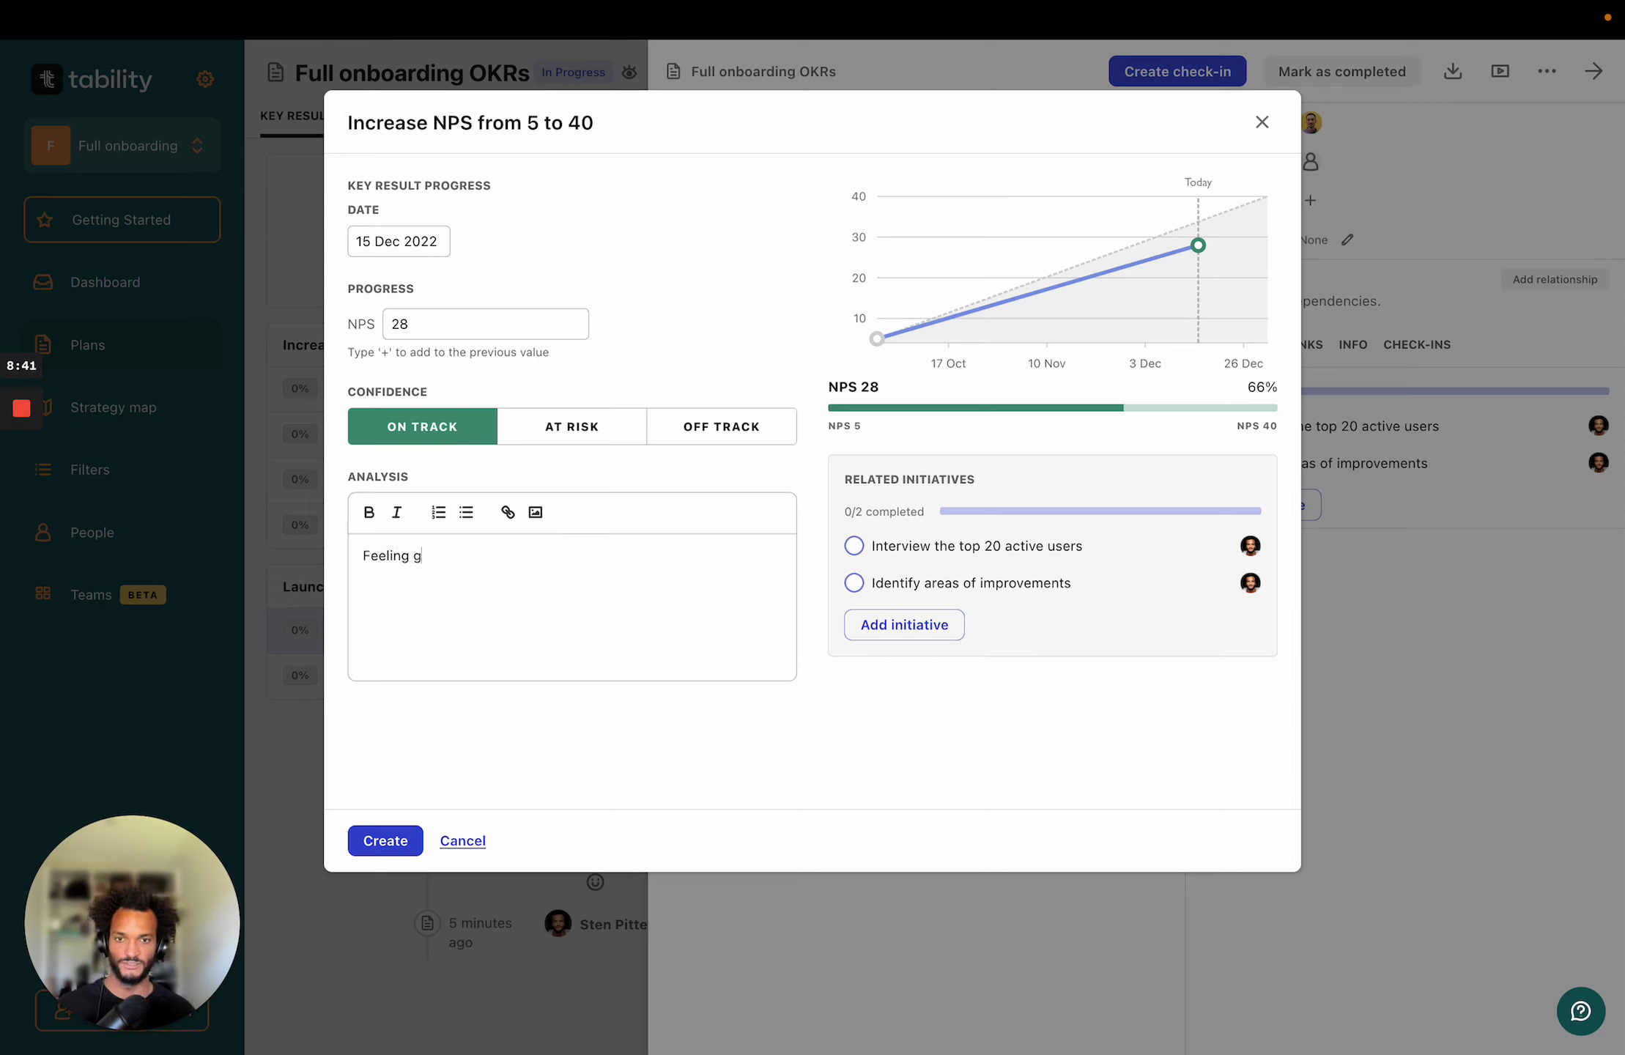
{"action": "type", "text": "ood about this."}
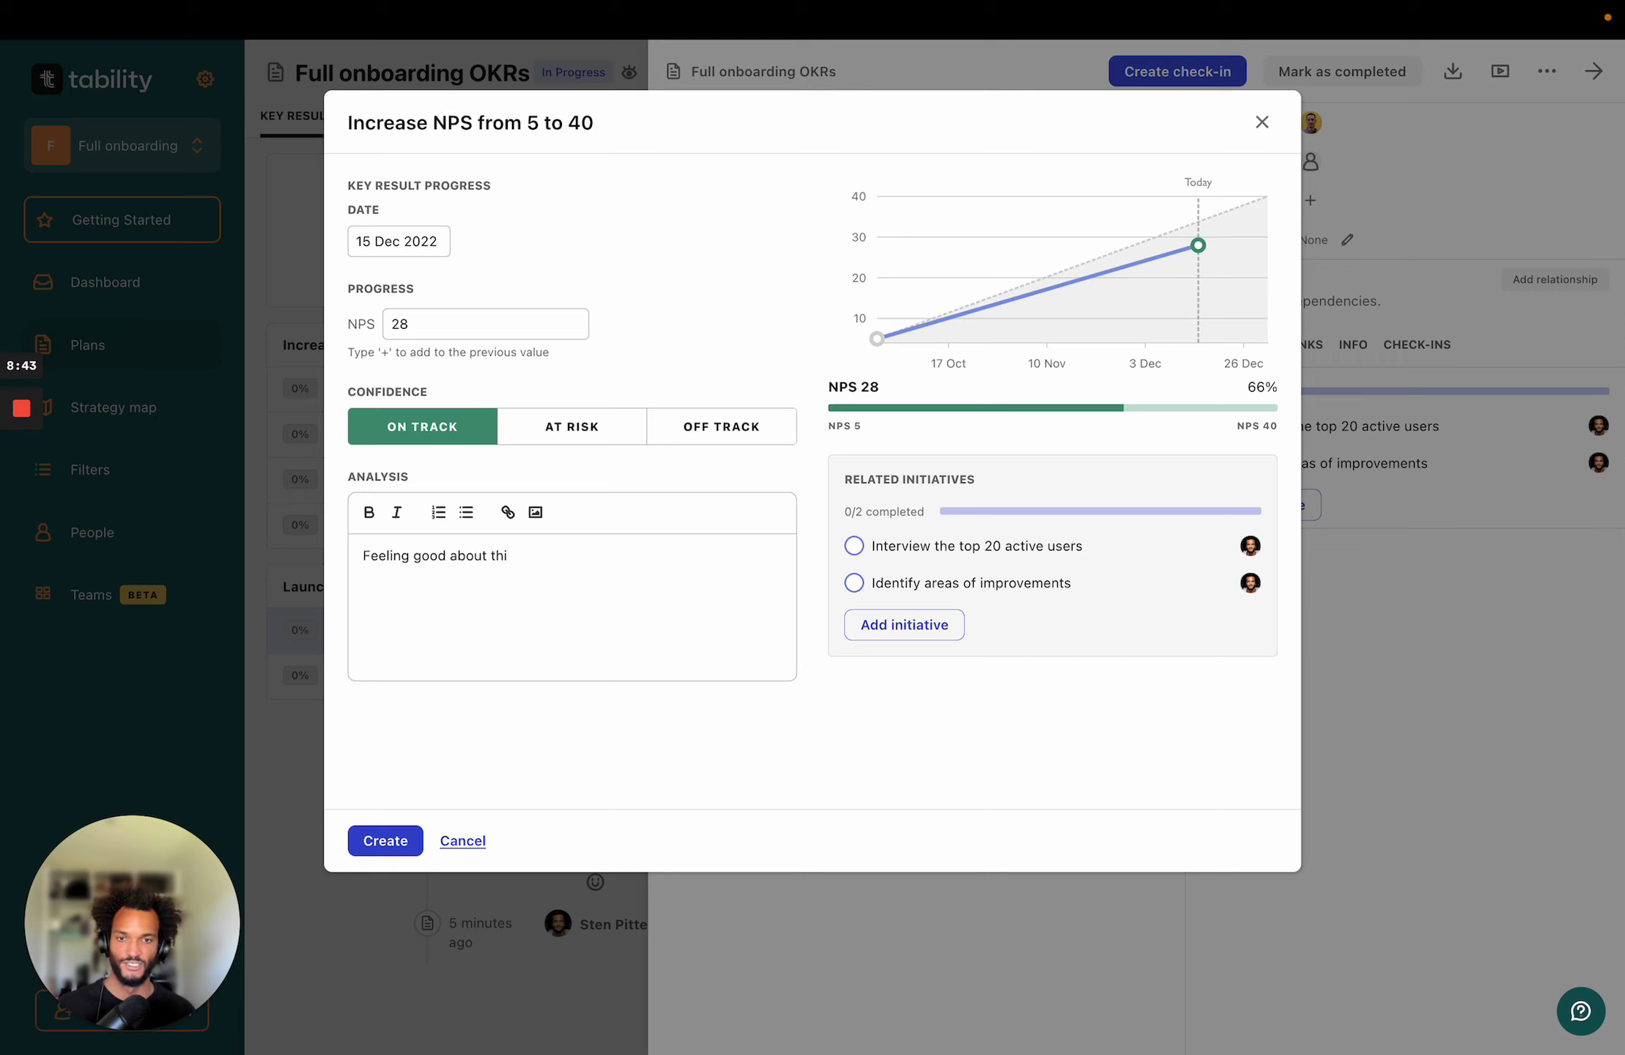
{"action": "left_click", "coordinate": [386, 841]}
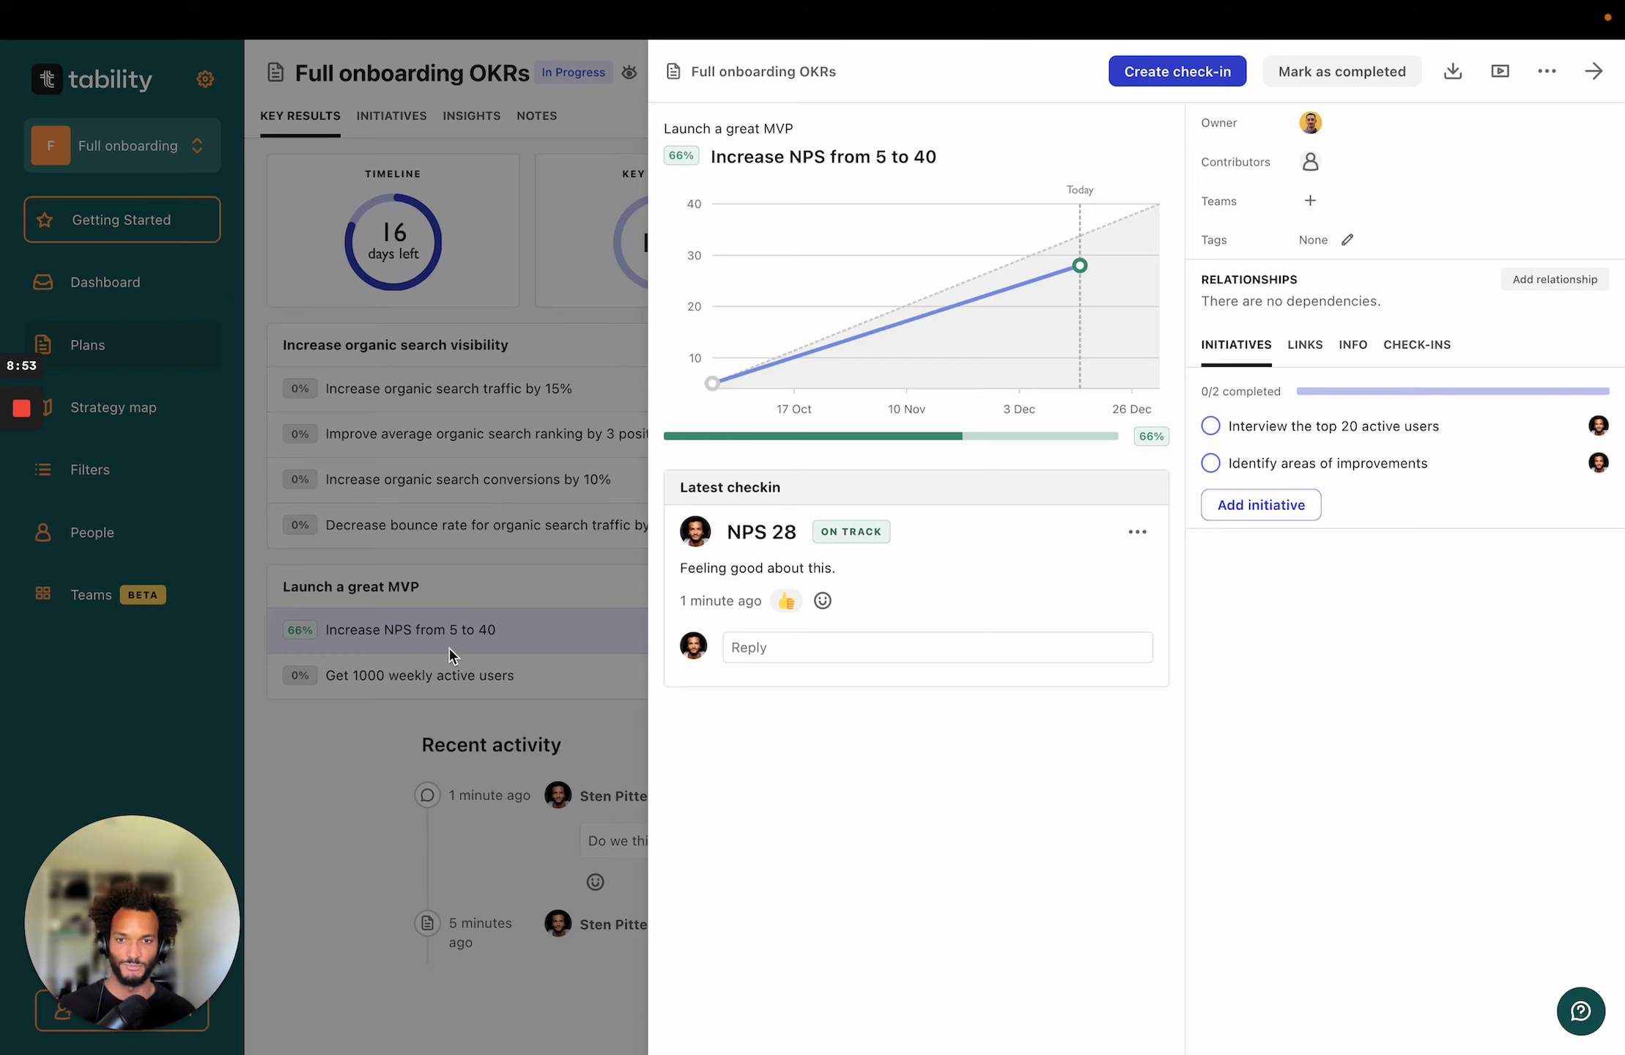
{"action": "left_click", "coordinate": [327, 725]}
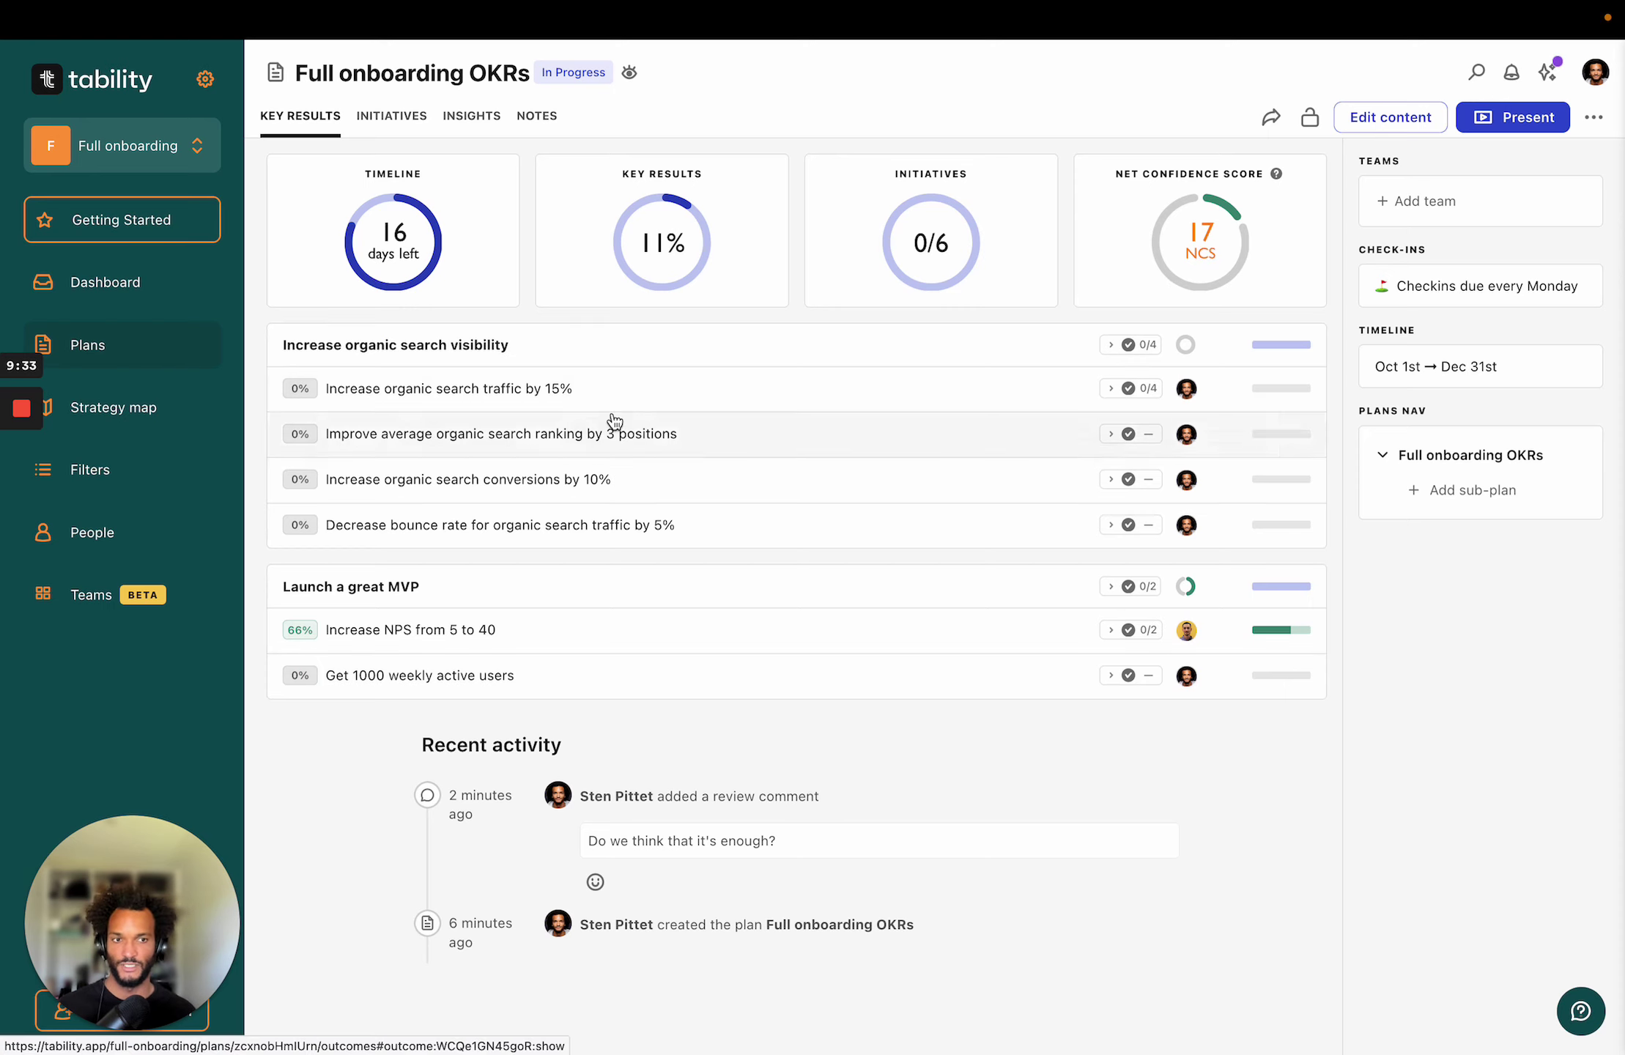
Expand and collapse the organic search key result's 0/4 initiatives, then switch to the initiatives board.
{"action": "left_click", "coordinate": [1152, 389]}
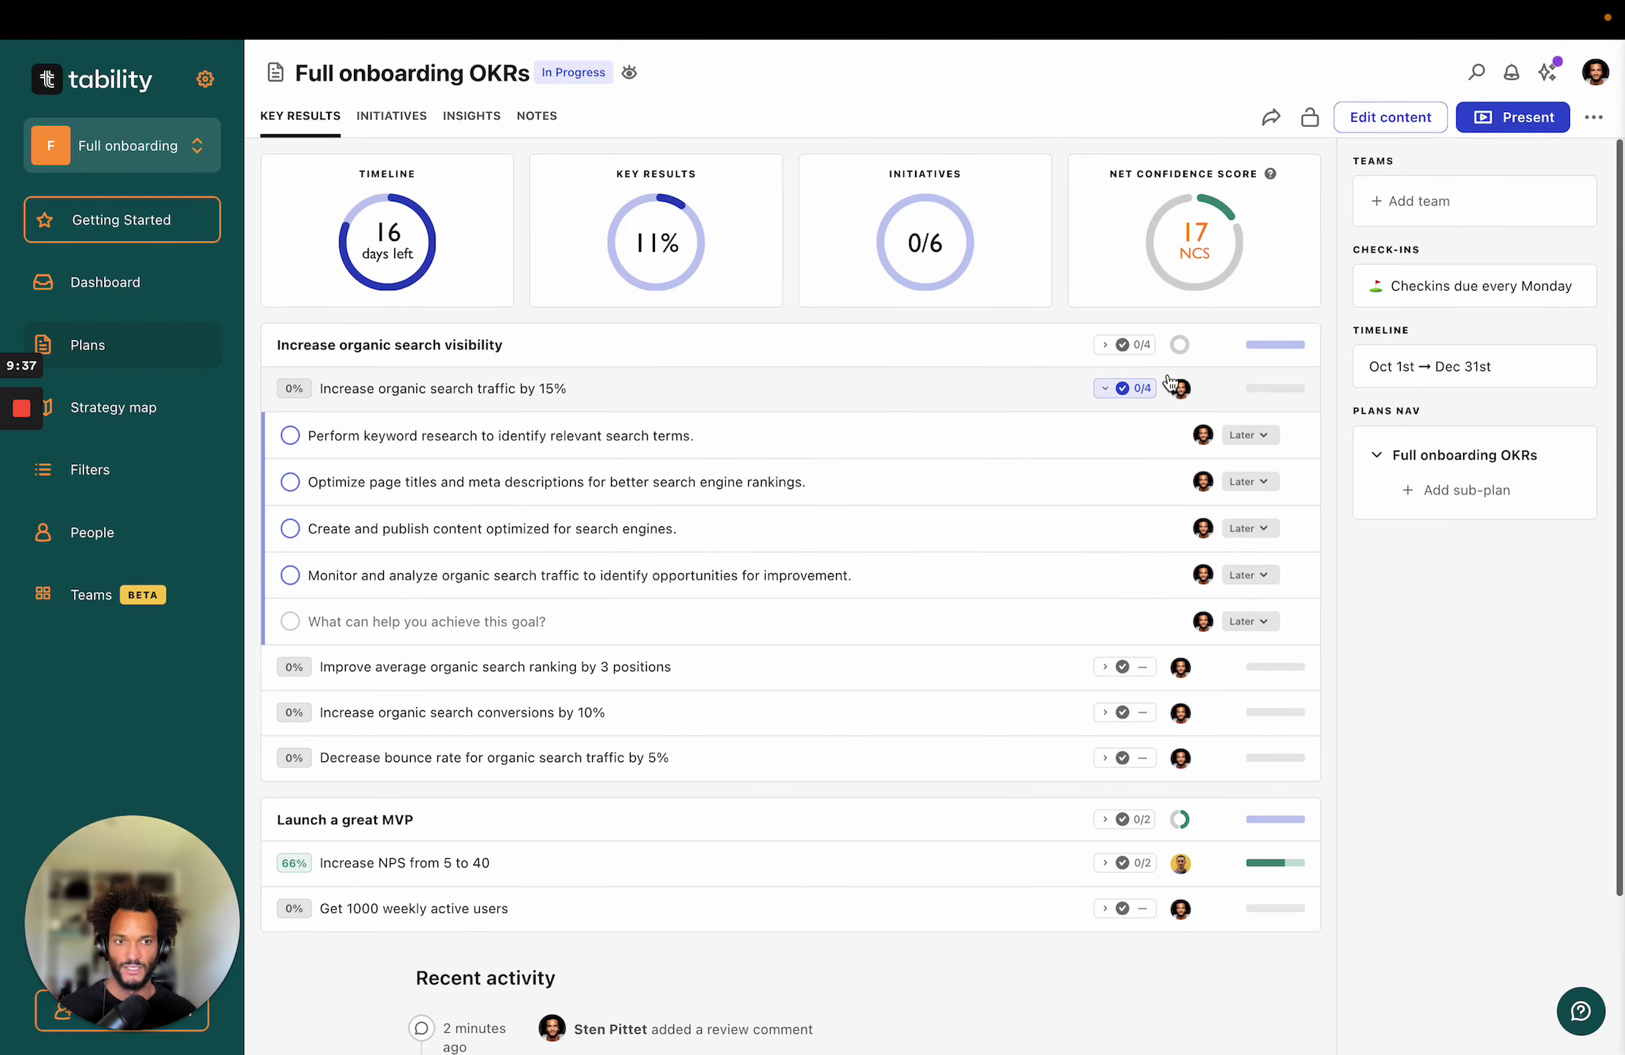
{"action": "left_click", "coordinate": [1146, 388]}
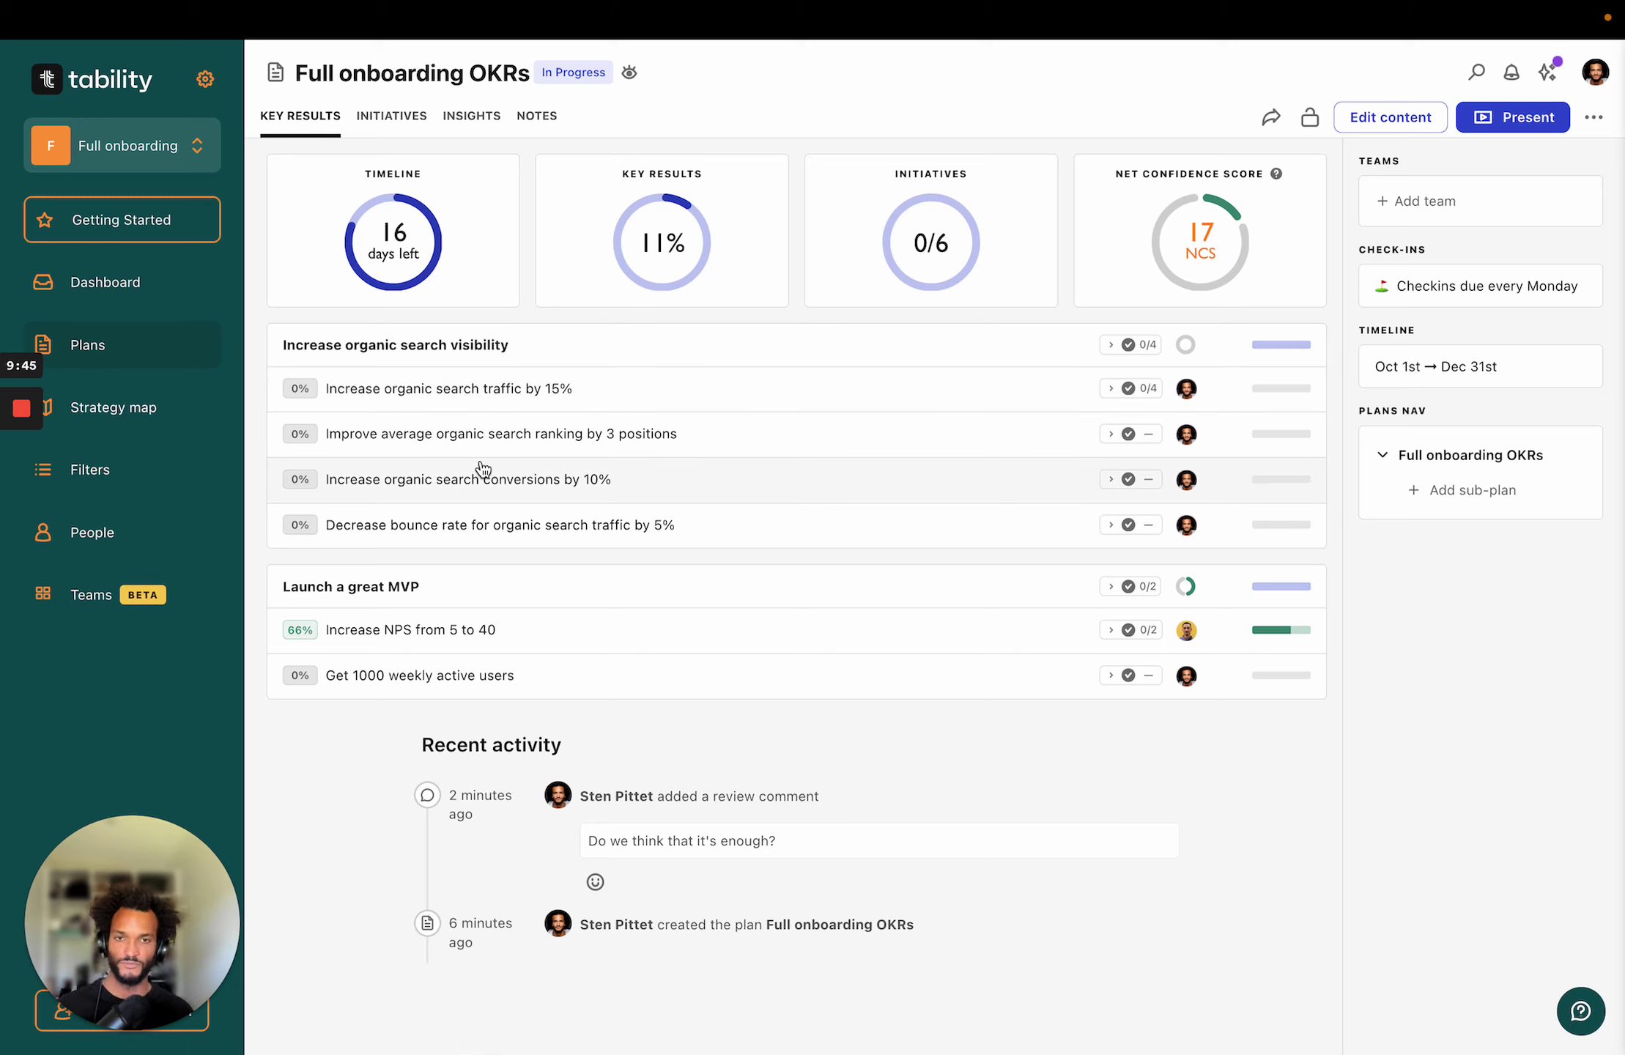
{"action": "left_click", "coordinate": [377, 118]}
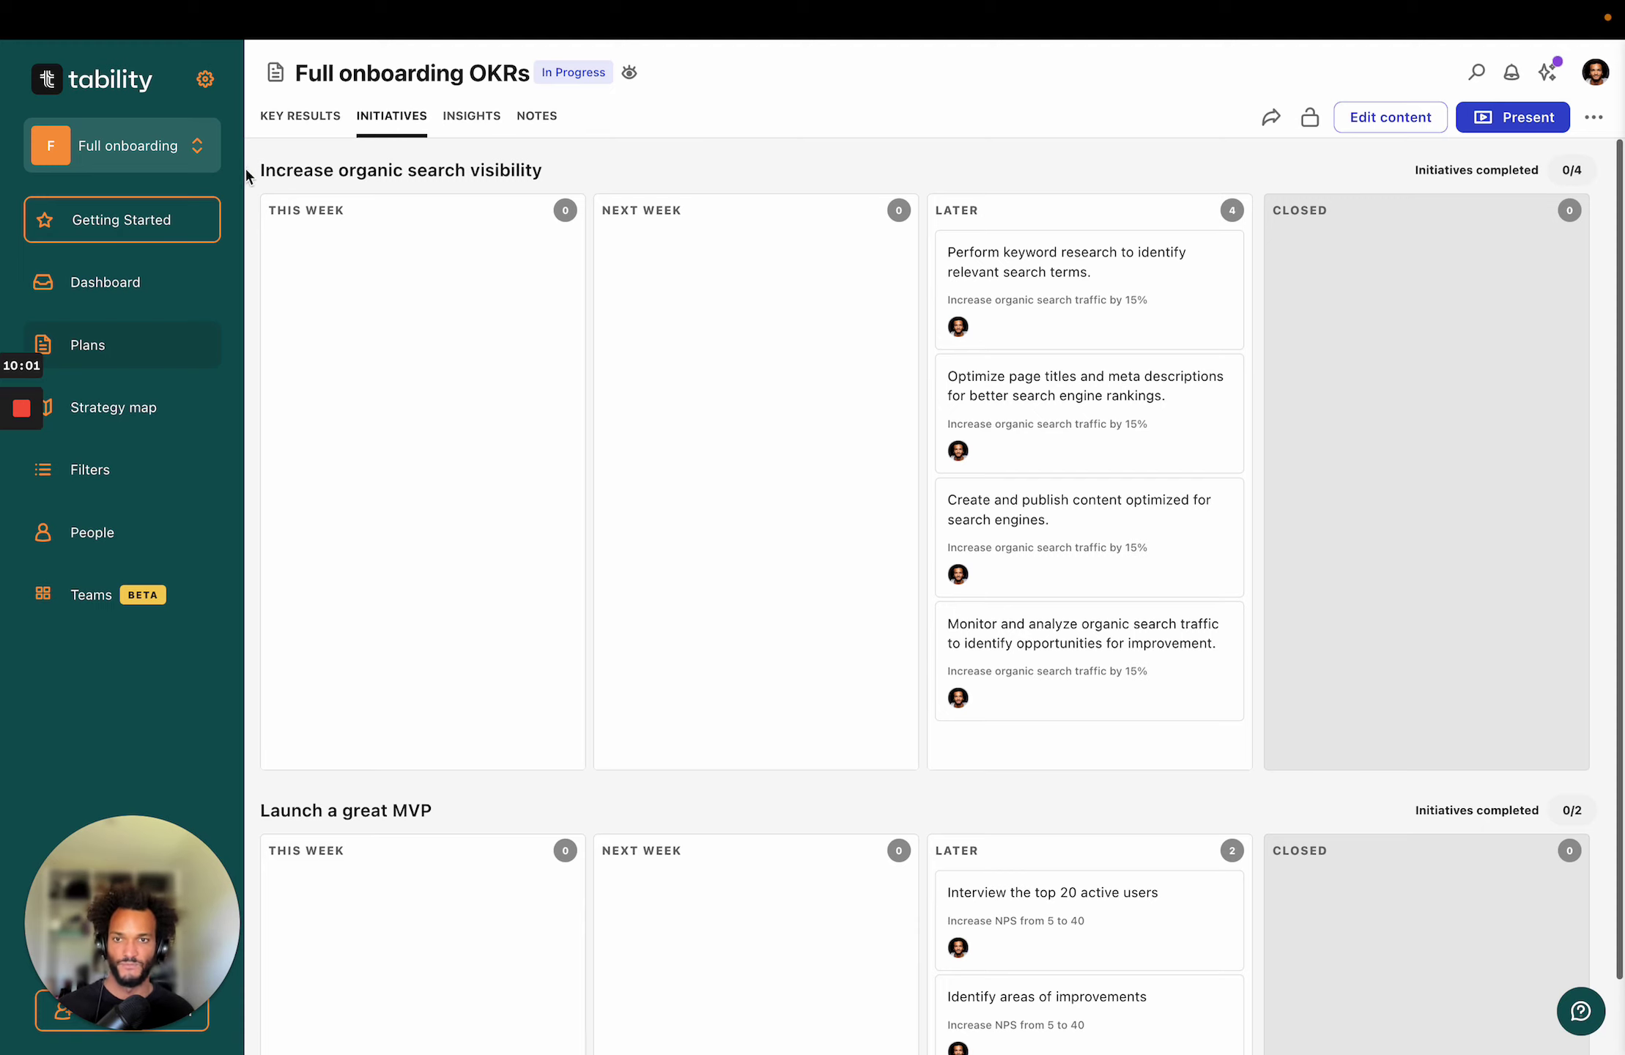
Move the top-20-user interview, Optimize page titles and Perform keyword research initiatives into This Week.
{"action": "scroll", "coordinate": [736, 484], "scroll_direction": "down", "scroll_amount": 2}
{"action": "scroll", "coordinate": [740, 491], "scroll_direction": "up", "scroll_amount": 3}
{"action": "scroll", "coordinate": [740, 491], "scroll_direction": "down", "scroll_amount": 3}
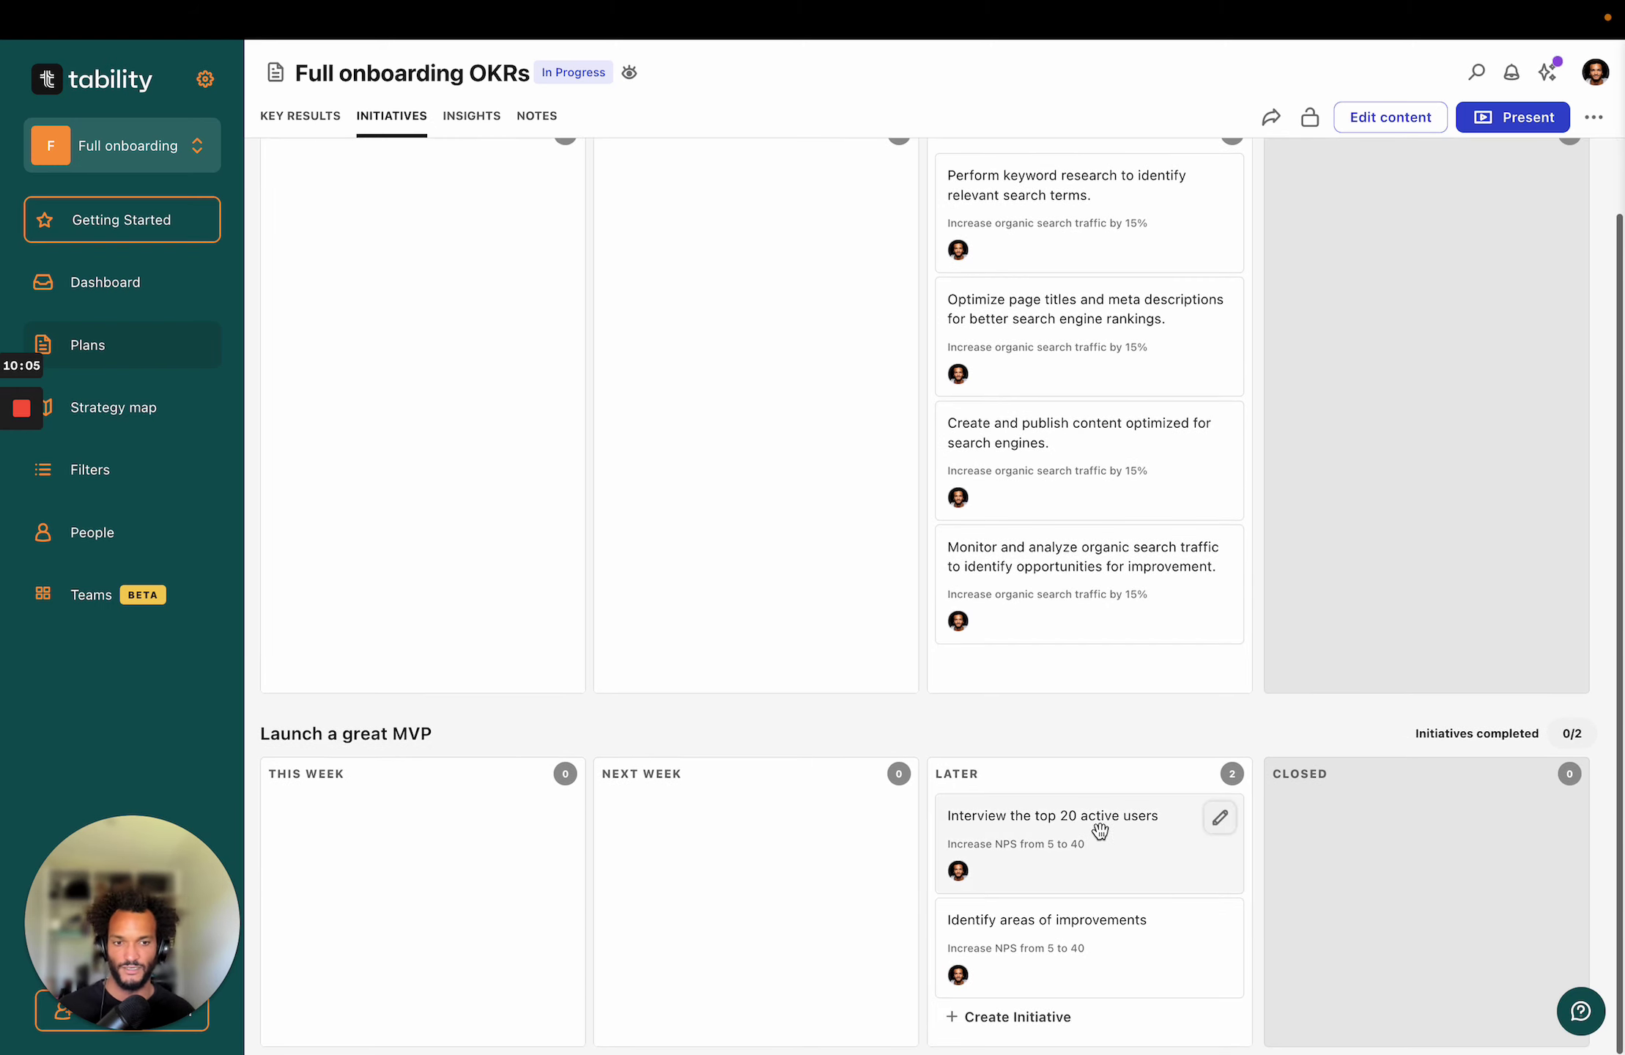
{"action": "left_click_drag", "start_coordinate": [1099, 831], "coordinate": [309, 820]}
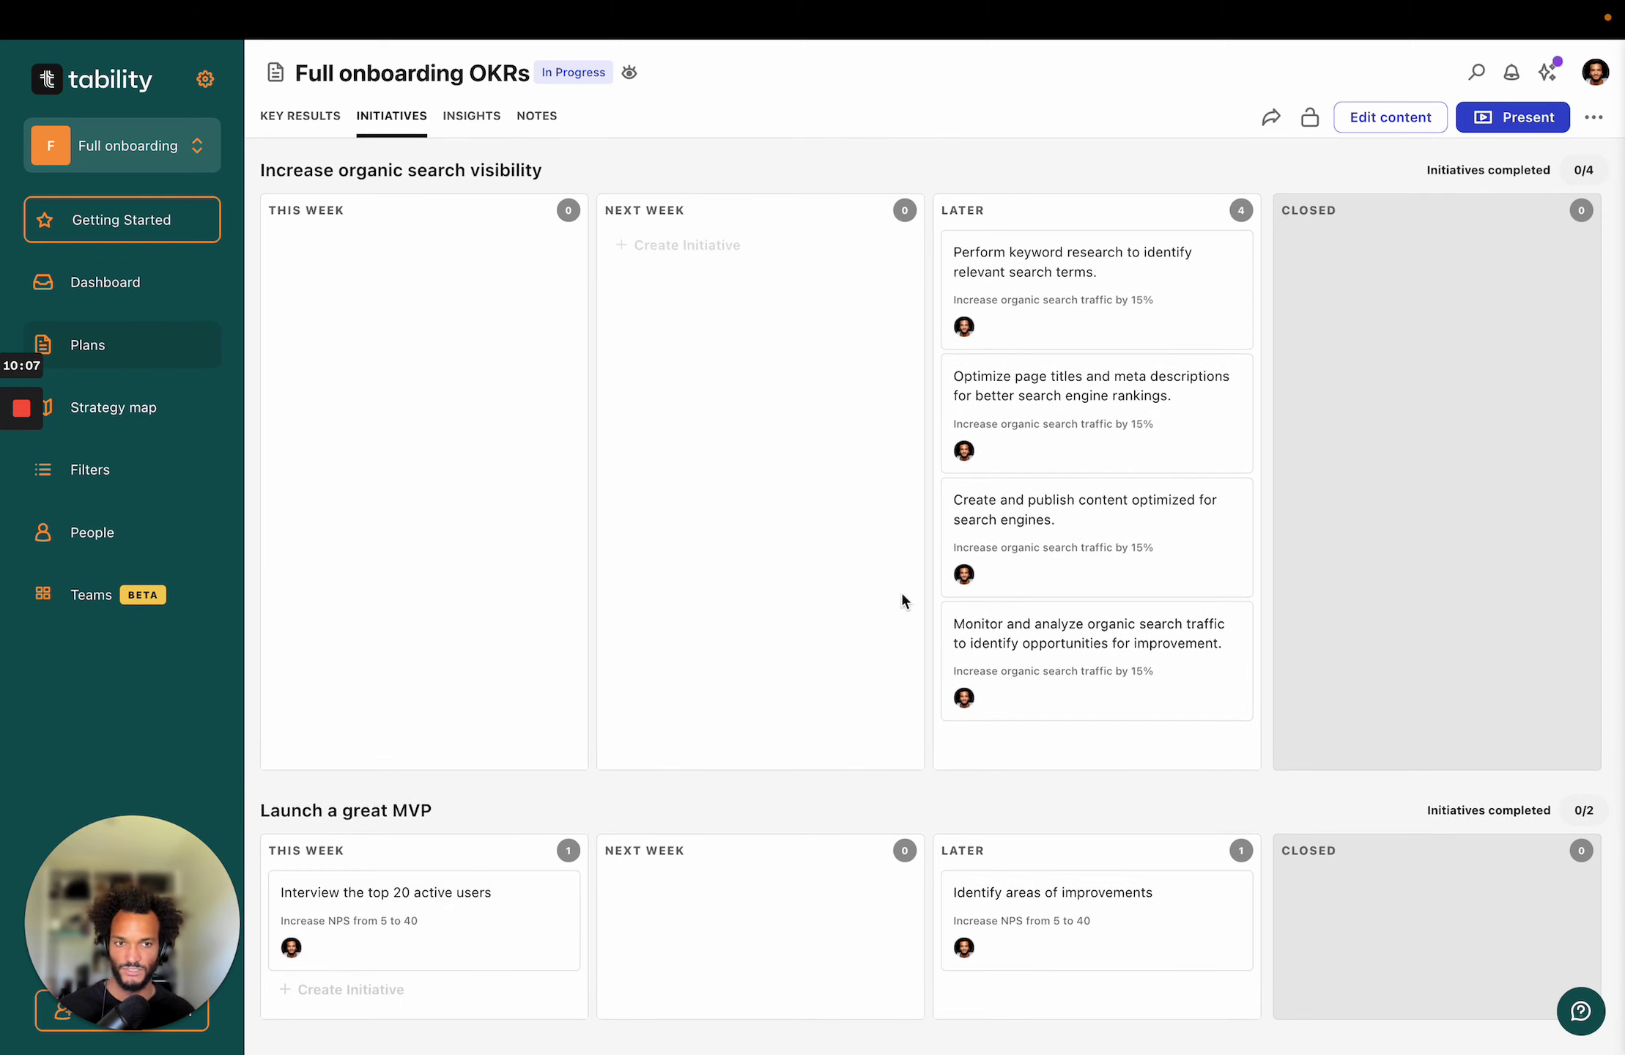
{"action": "left_click_drag", "start_coordinate": [1087, 455], "coordinate": [306, 434]}
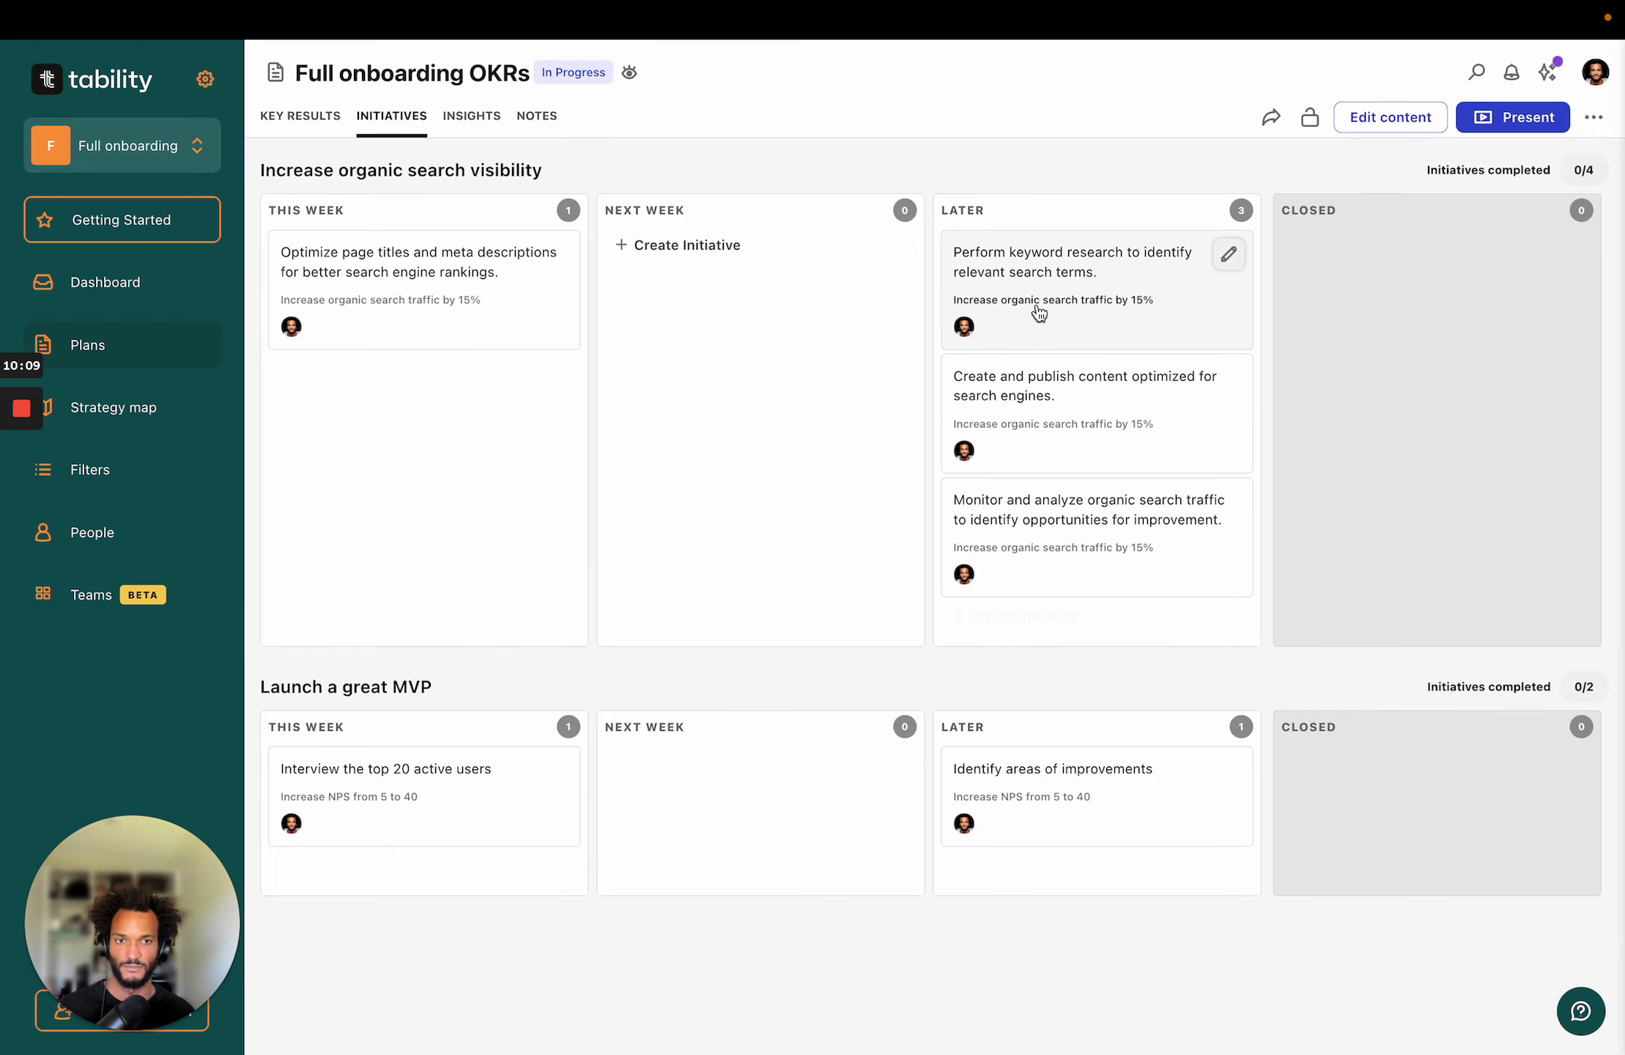
{"action": "left_click_drag", "start_coordinate": [1084, 286], "coordinate": [703, 293]}
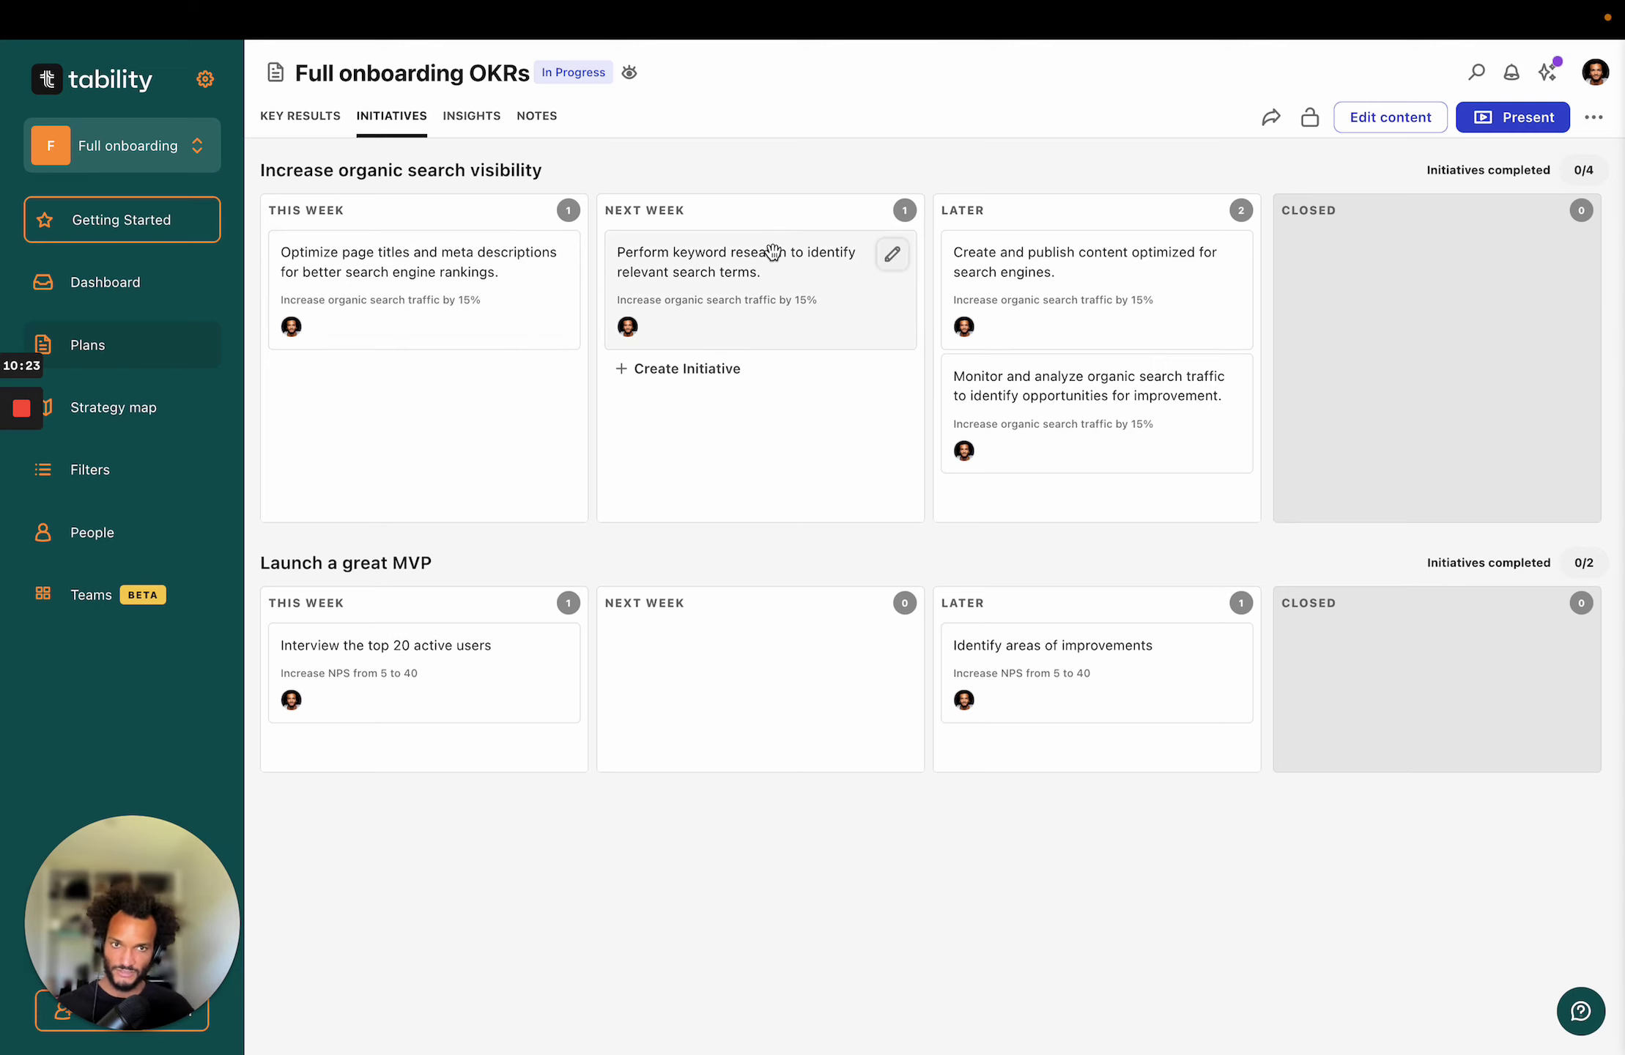
{"action": "left_click_drag", "start_coordinate": [726, 257], "coordinate": [390, 393]}
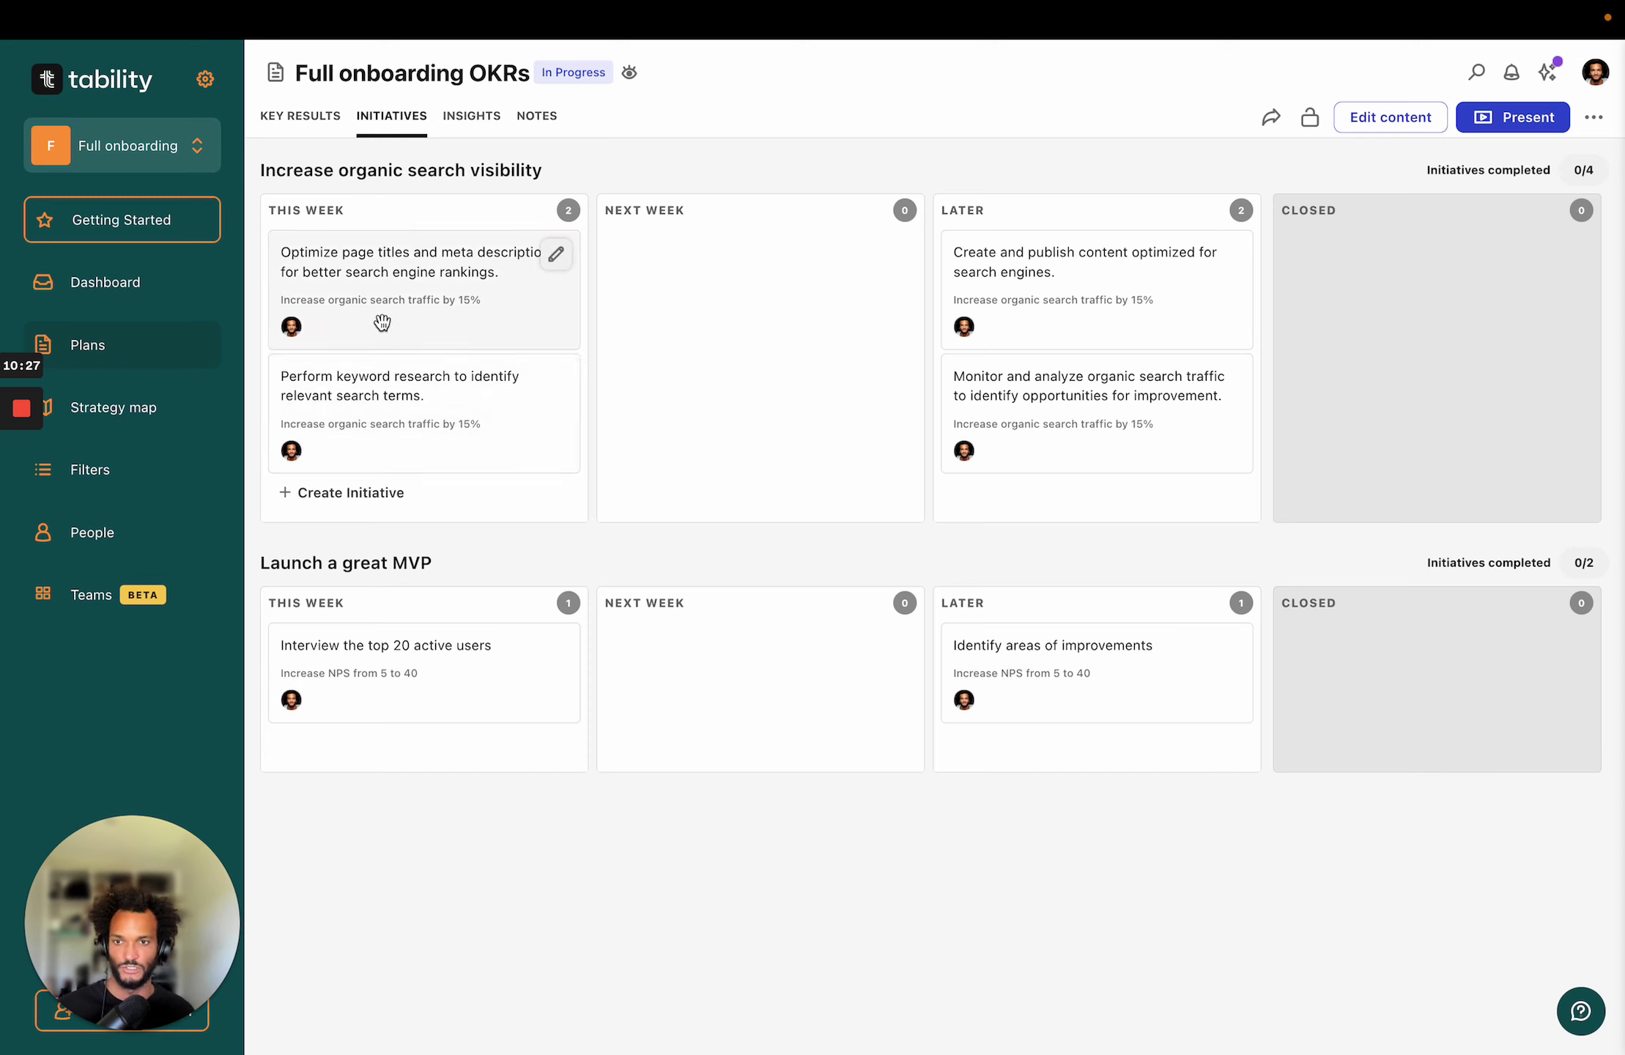
Look through the personal dashboard, then go to the Plans list.
{"action": "left_click", "coordinate": [160, 283]}
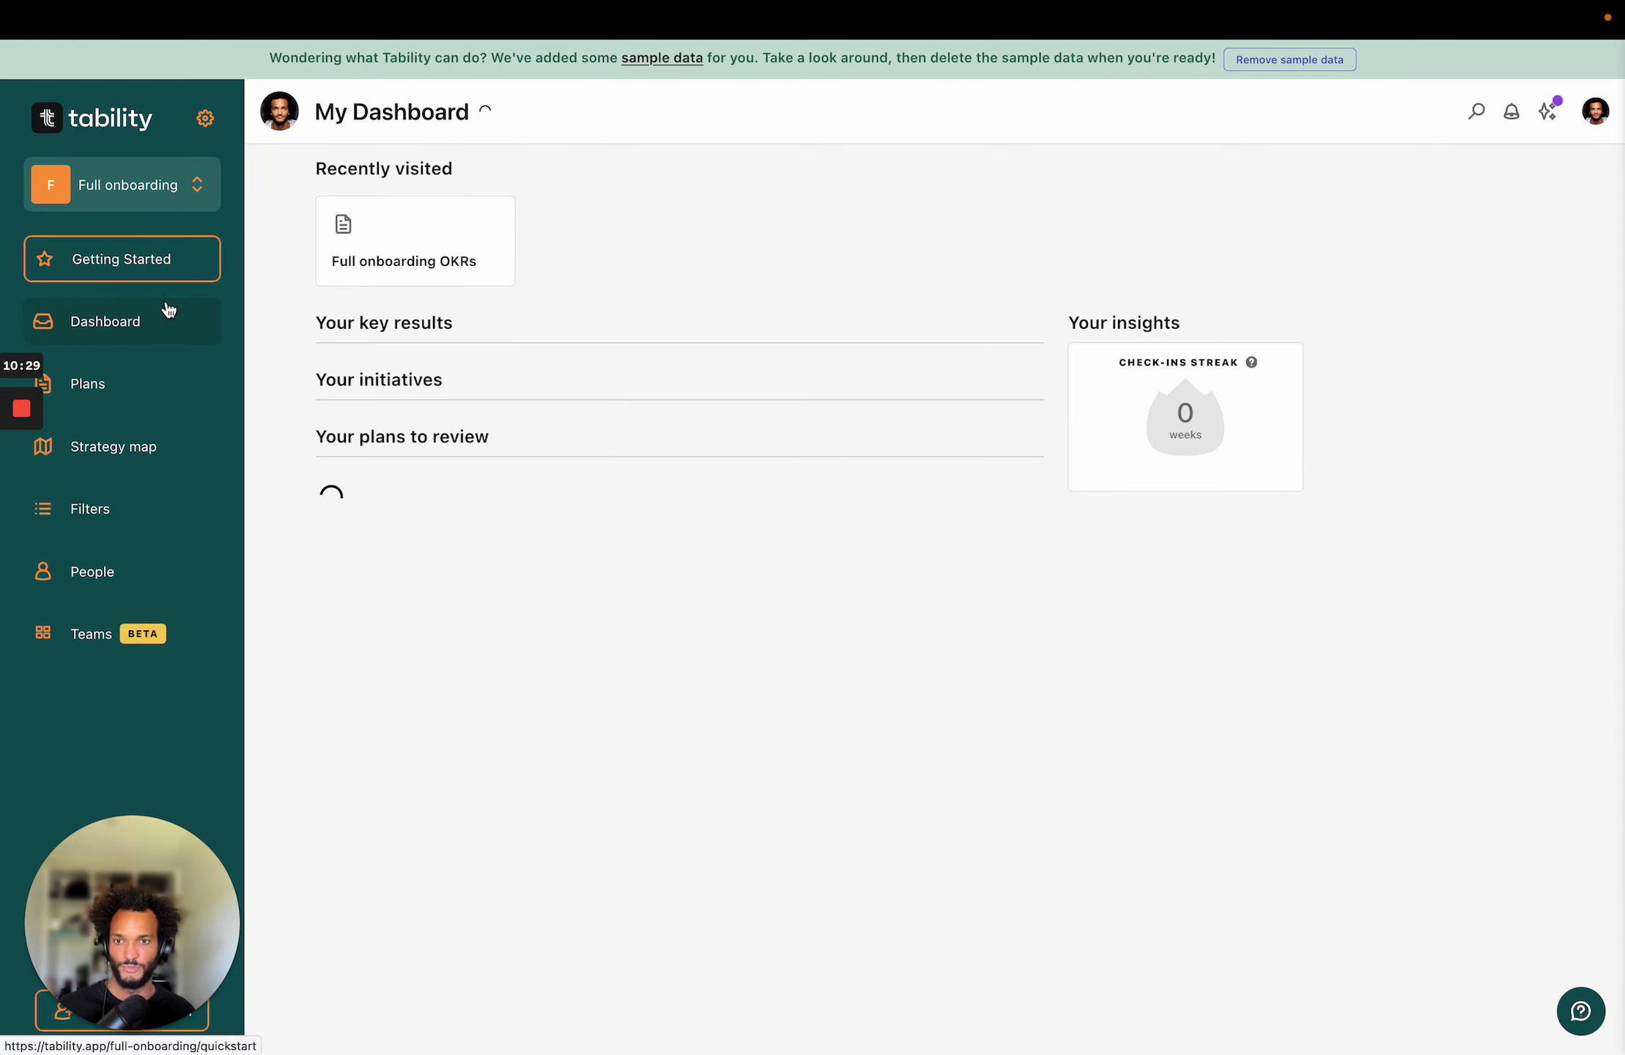
{"action": "scroll", "coordinate": [386, 720], "scroll_direction": "down", "scroll_amount": 3}
{"action": "scroll", "coordinate": [374, 617], "scroll_direction": "up", "scroll_amount": 1}
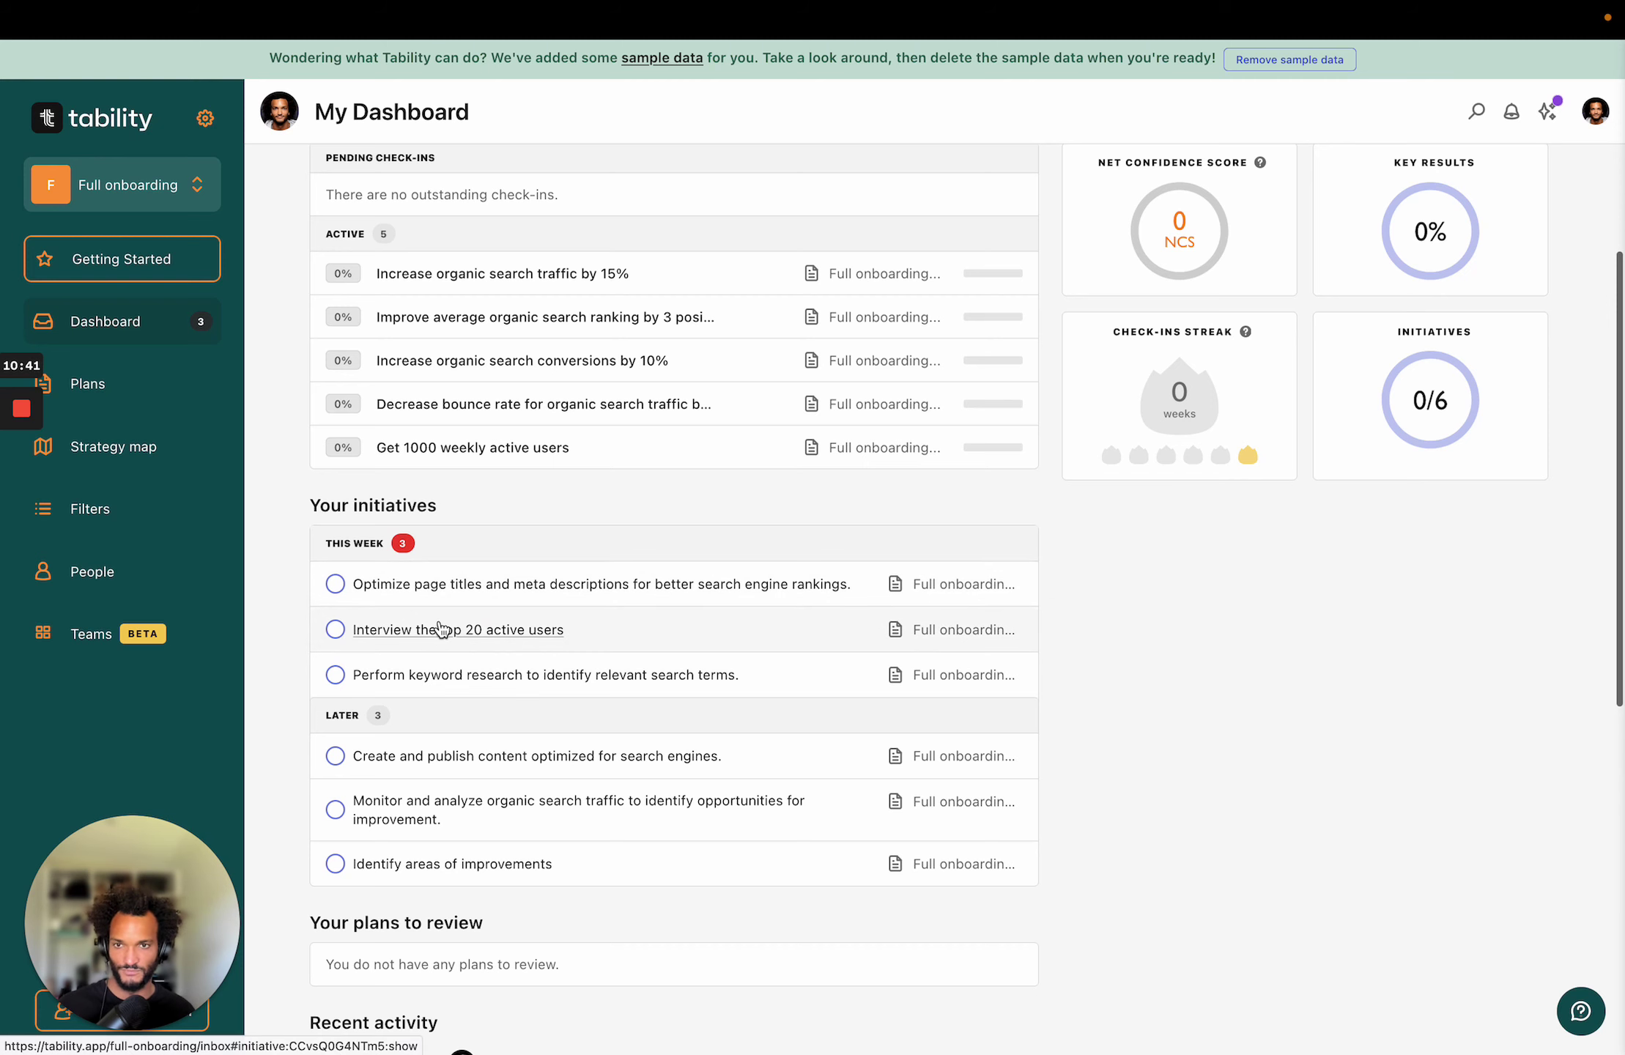
{"action": "scroll", "coordinate": [440, 629], "scroll_direction": "up", "scroll_amount": 3}
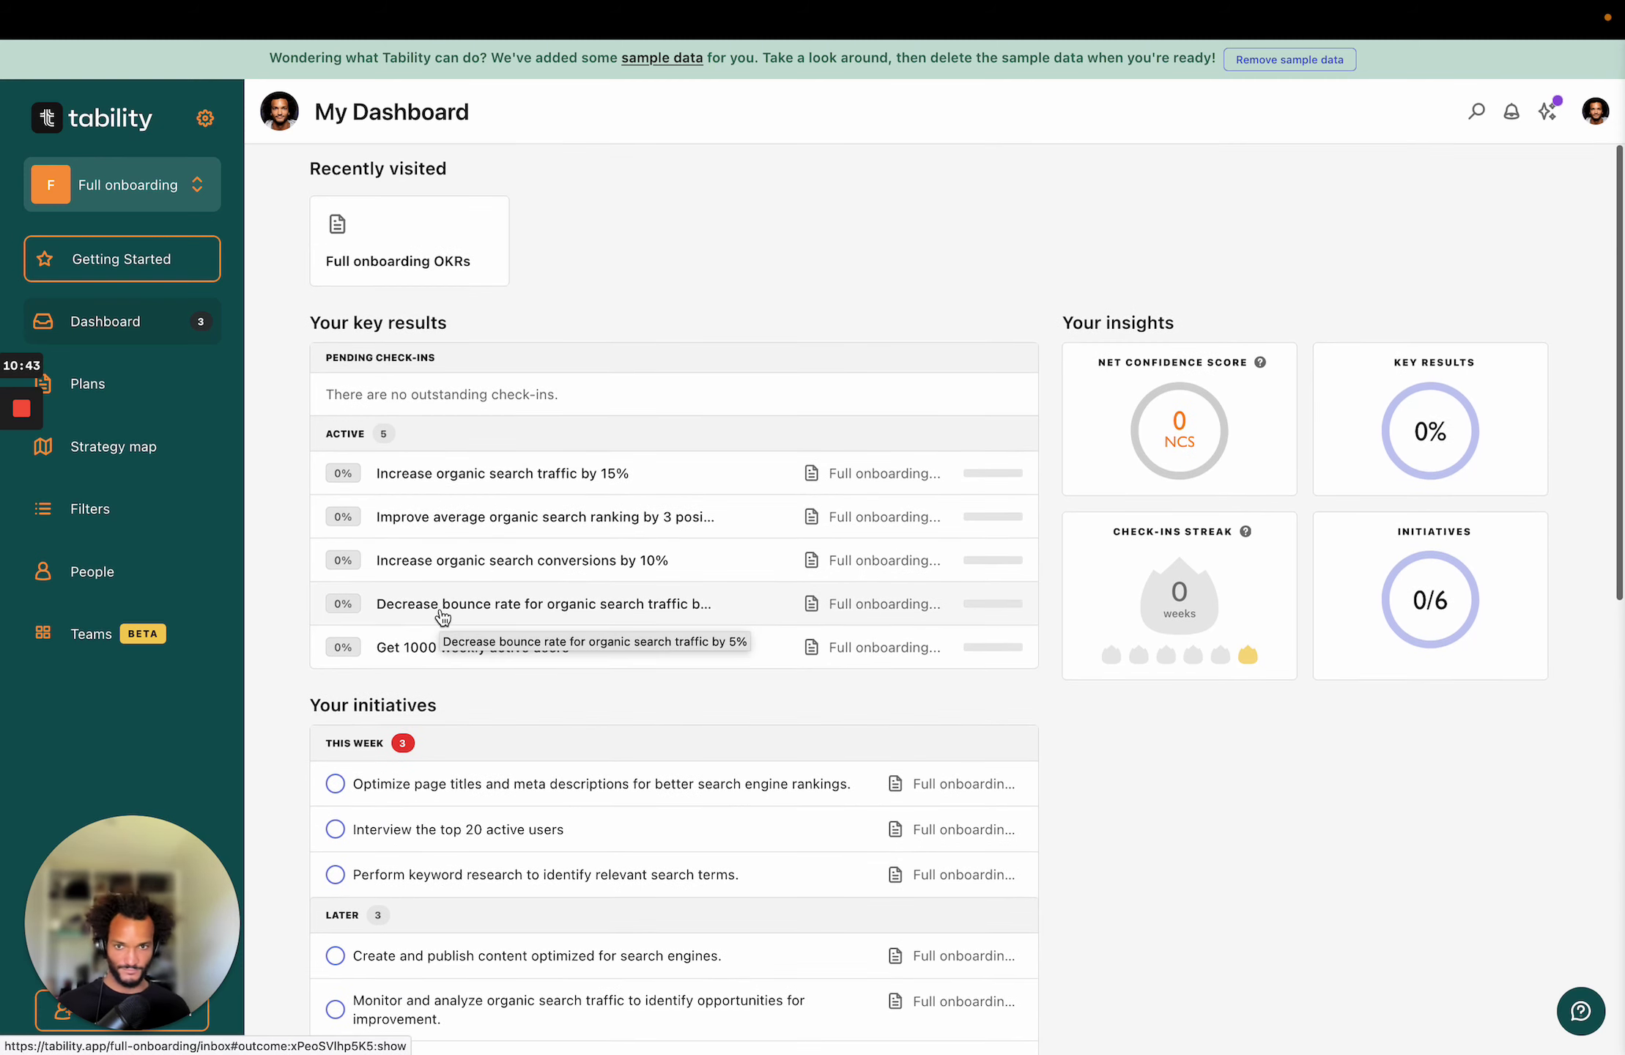
{"action": "left_click", "coordinate": [116, 385]}
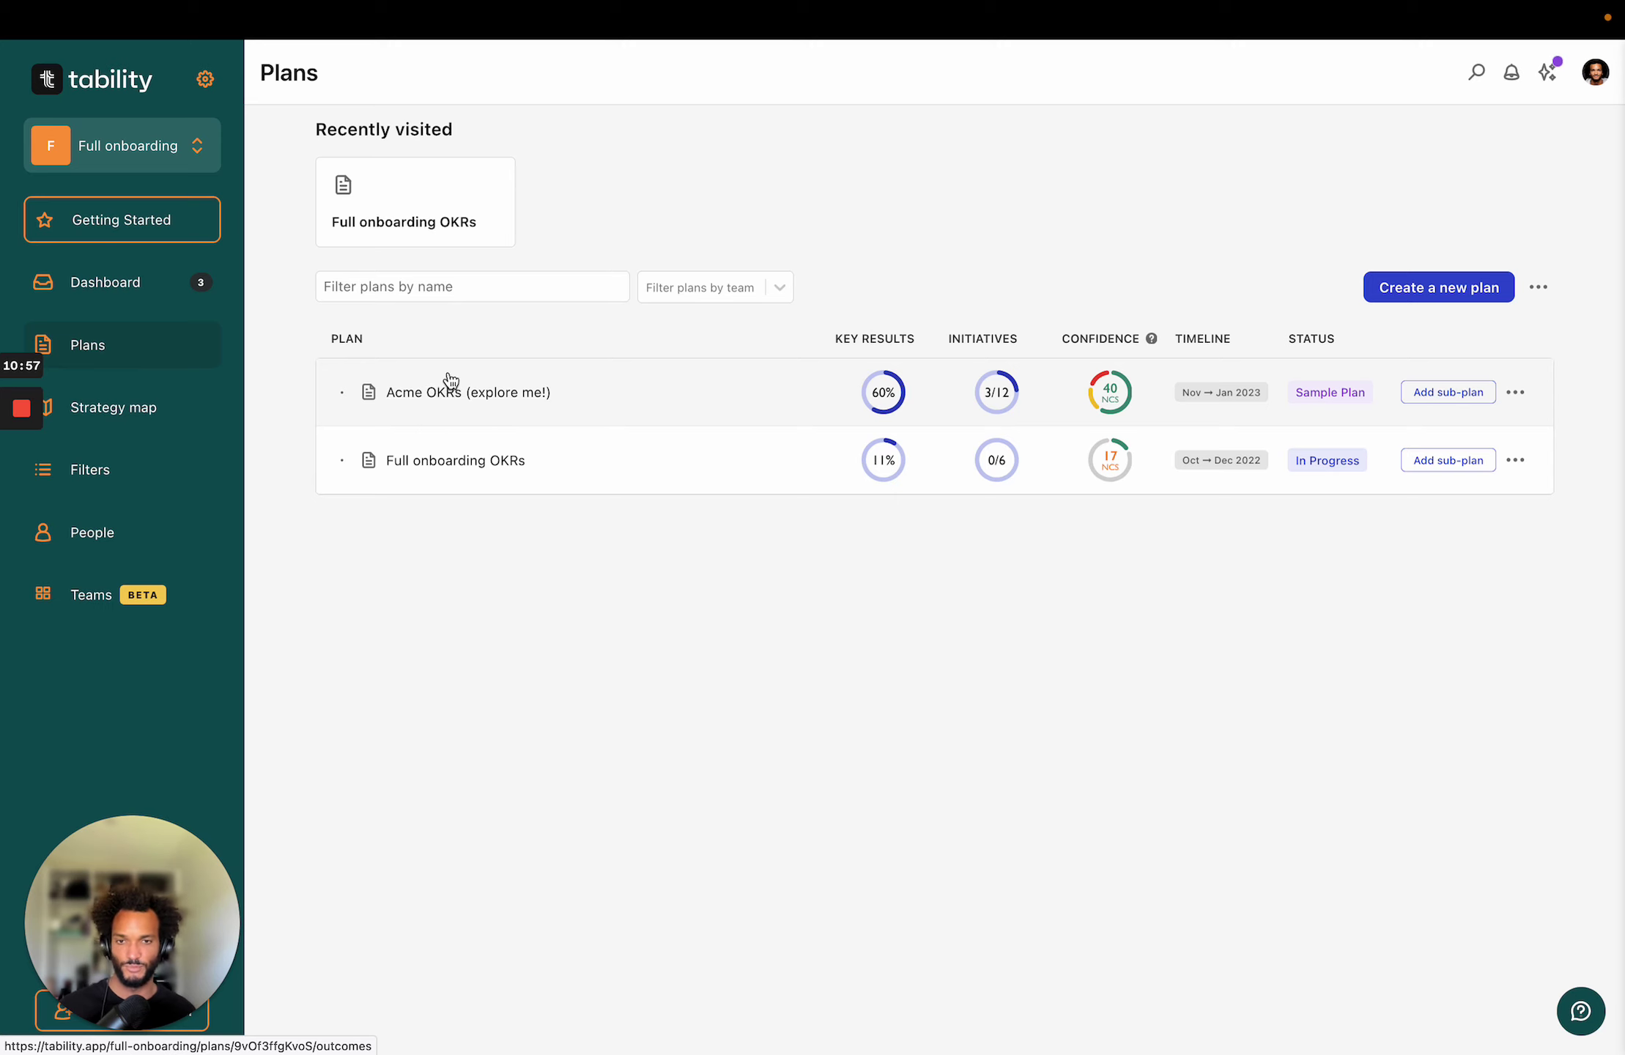
Open Acme OKRs (explore me!), finish its four-step welcome tour, and show Reach a NPS of 60 or above.
{"action": "left_click", "coordinate": [452, 388]}
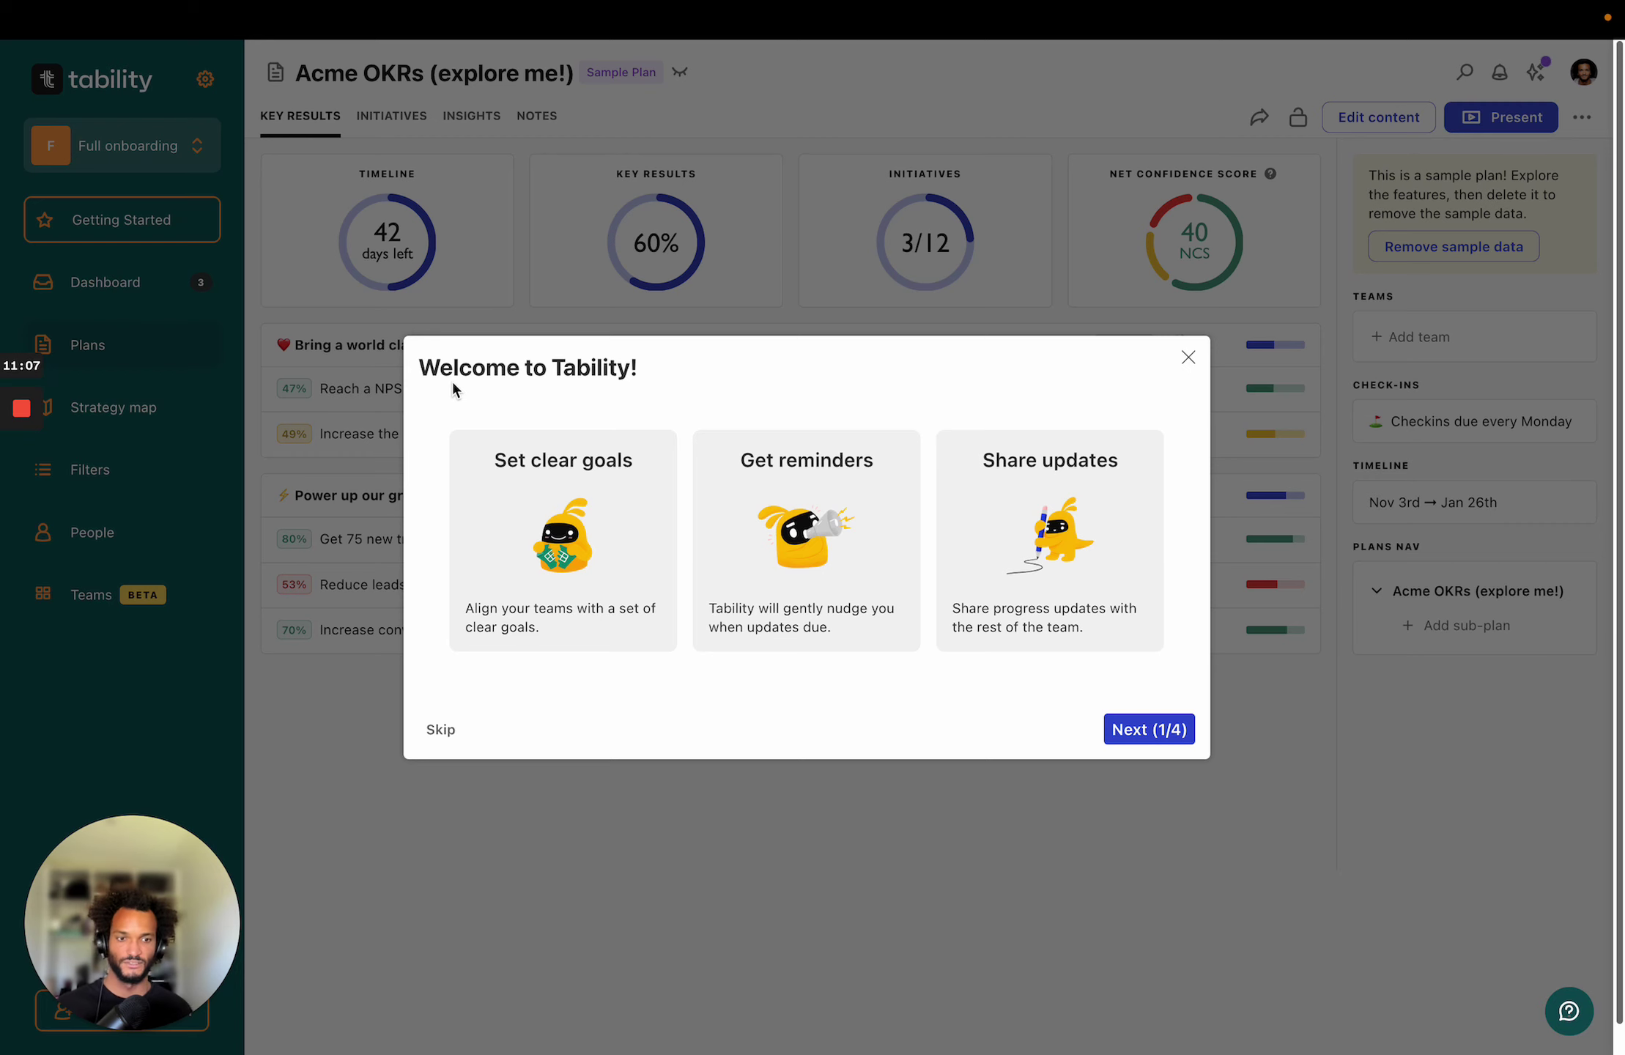
{"action": "left_click", "coordinate": [1164, 737]}
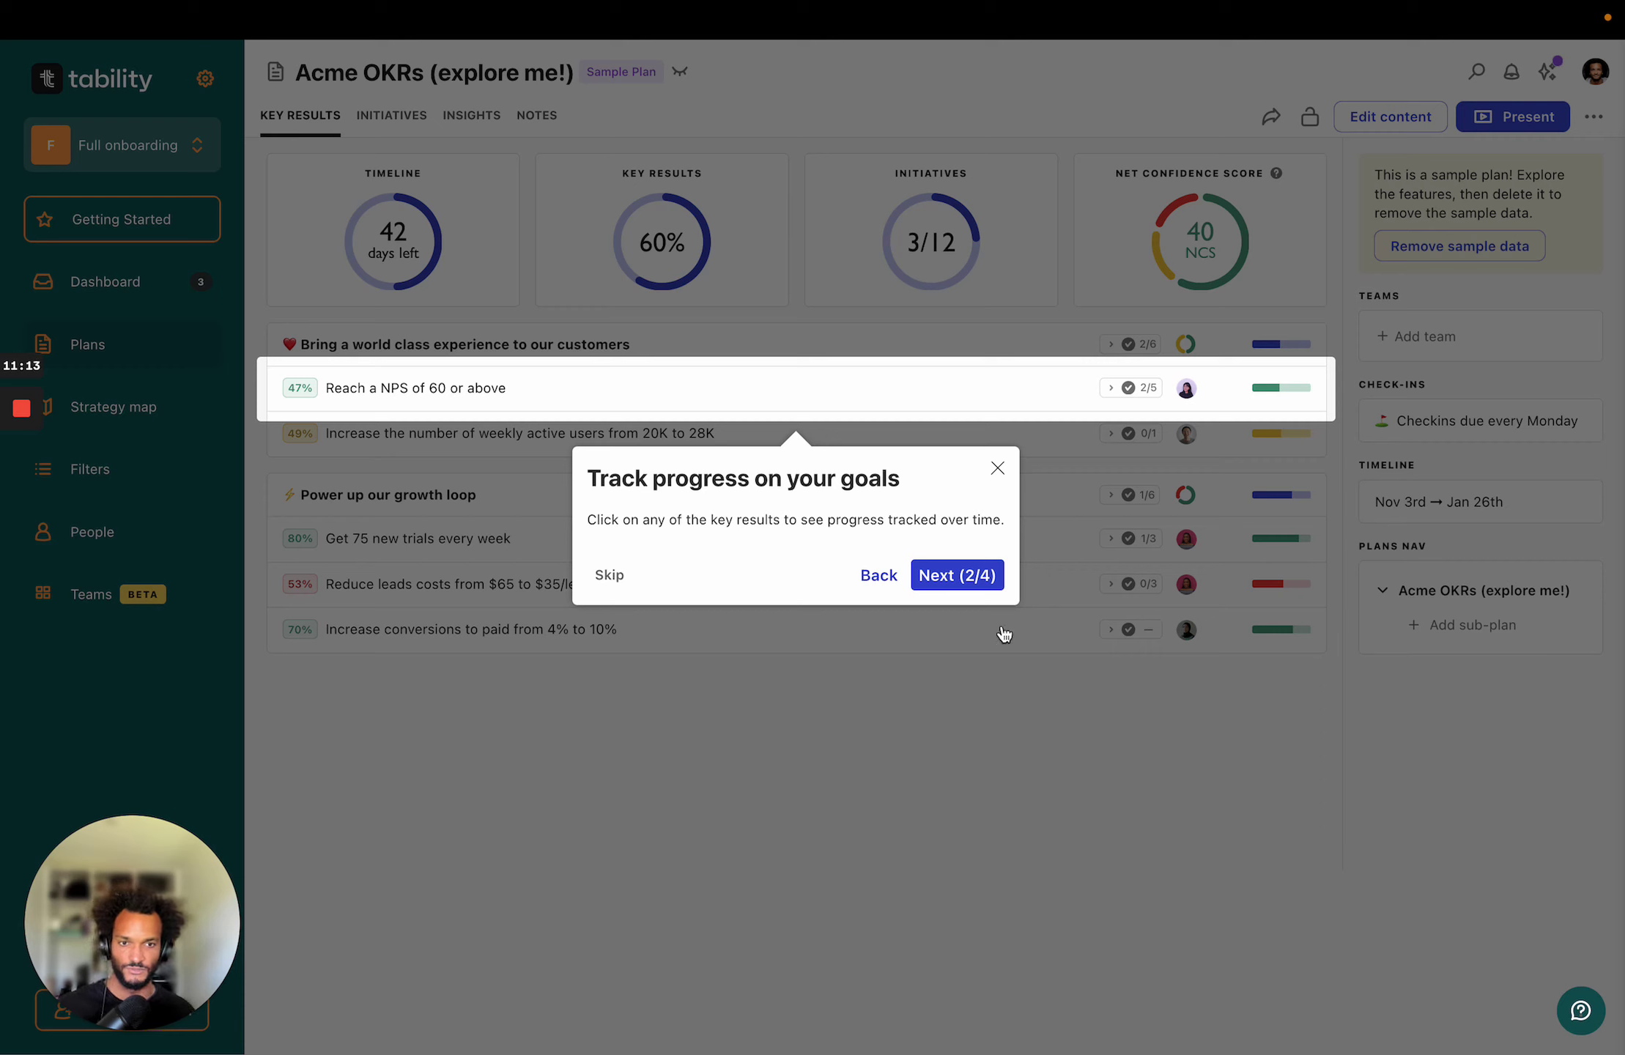
{"action": "left_click", "coordinate": [975, 579]}
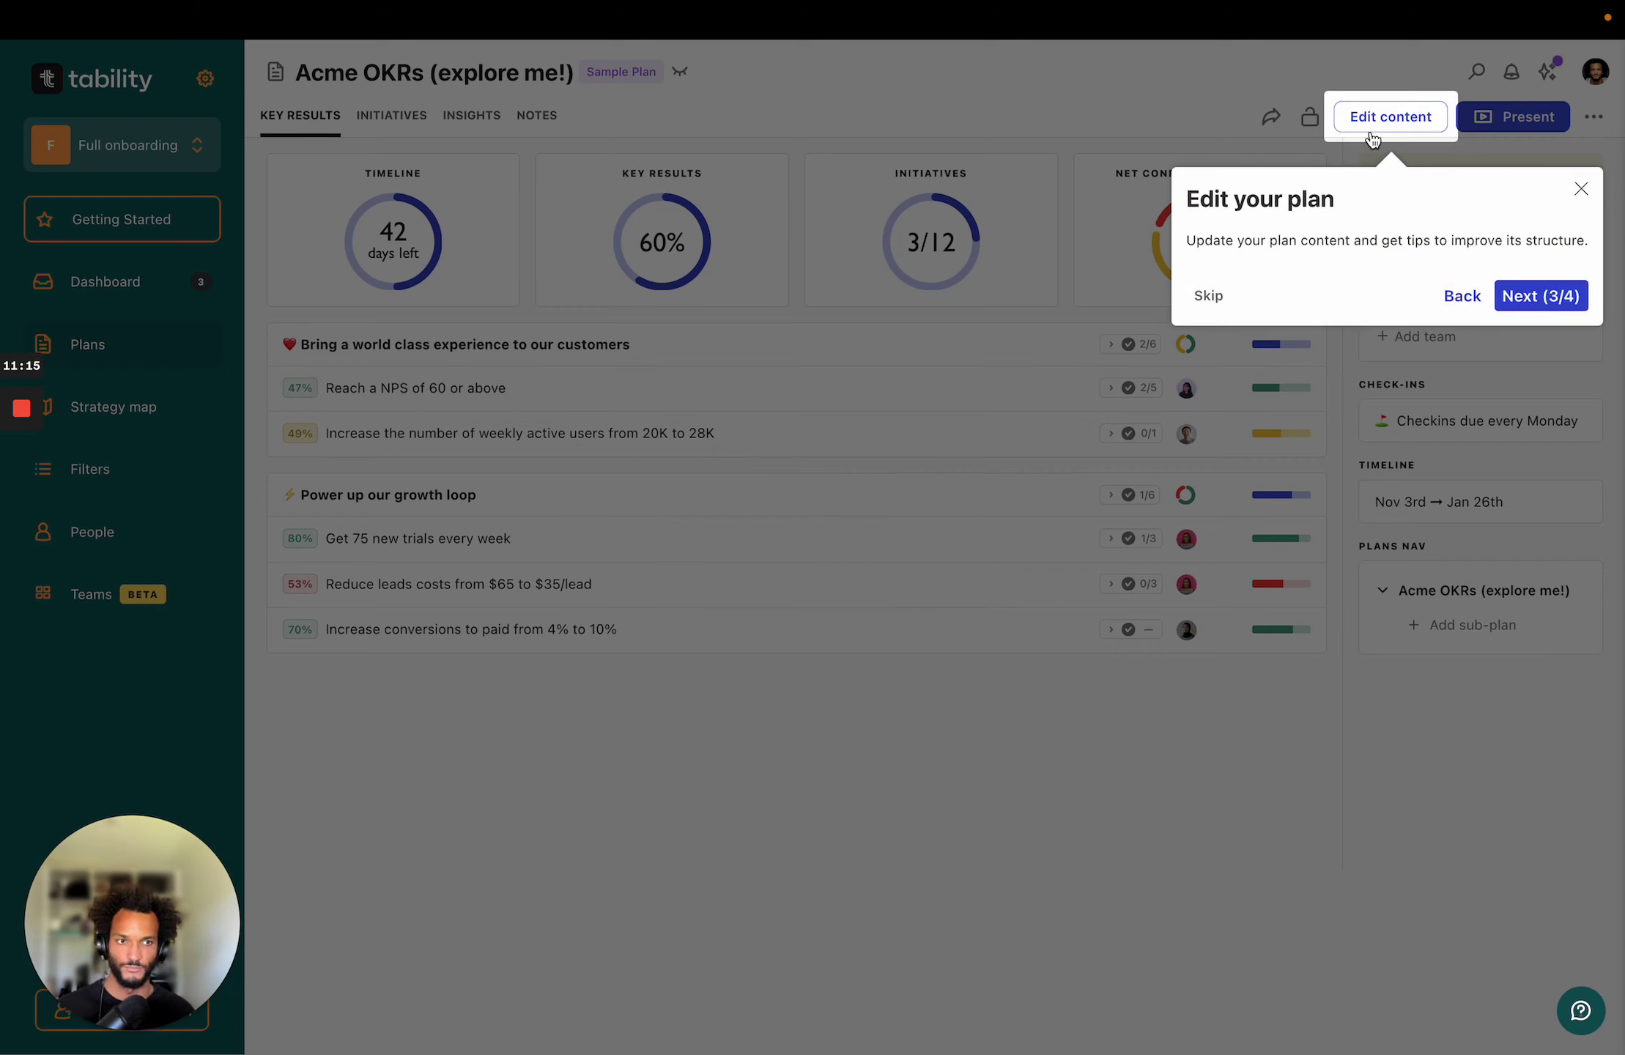
{"action": "left_click", "coordinate": [1511, 302]}
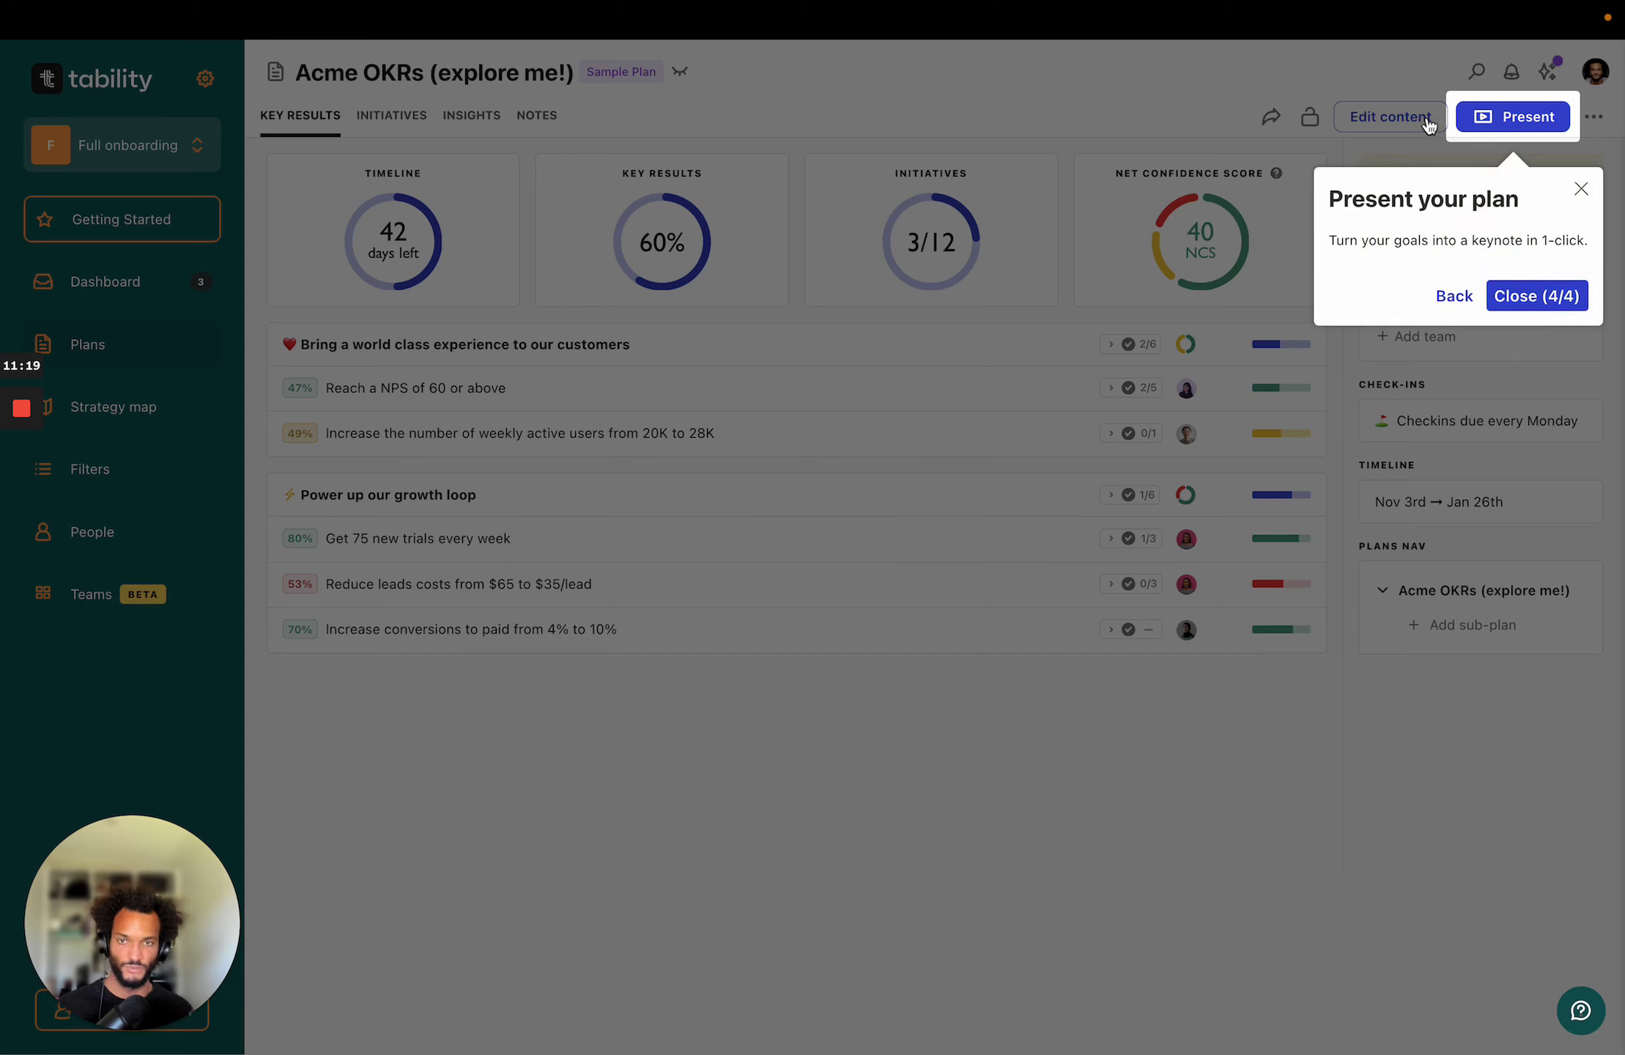
{"action": "left_click", "coordinate": [1529, 294]}
{"action": "left_click", "coordinate": [601, 410]}
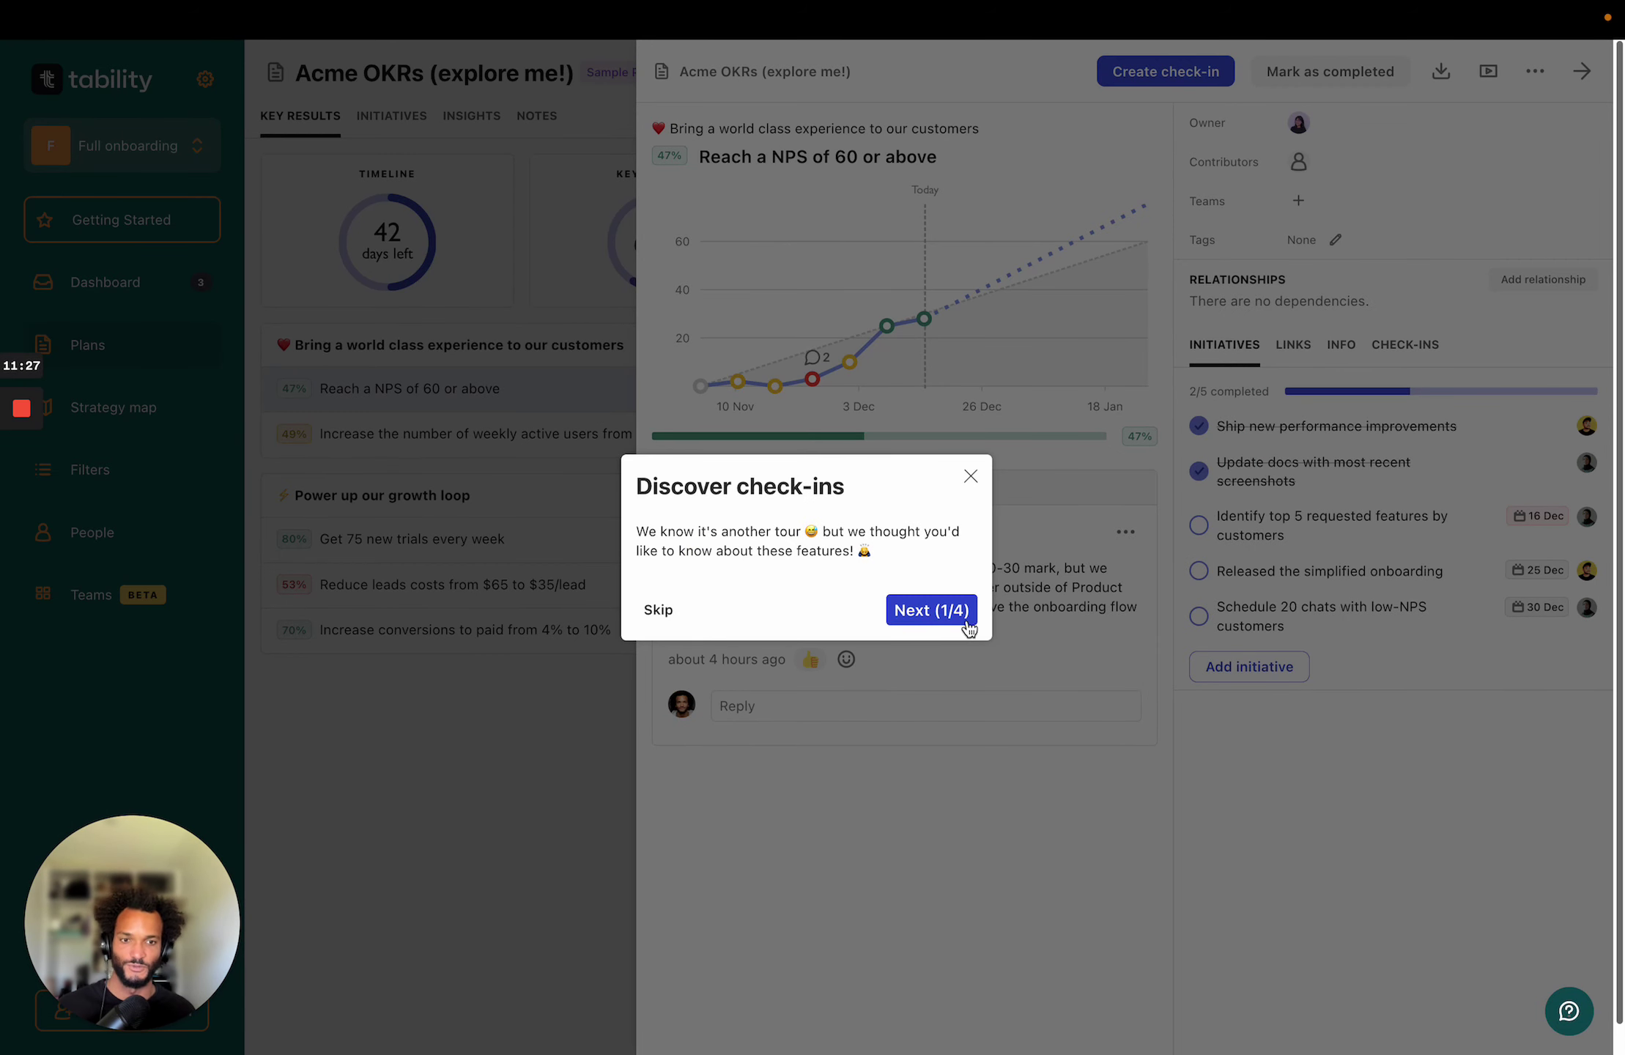
Complete the four-step check-ins tour and open the red off-track 3 NPS check-in on the chart.
{"action": "left_click", "coordinate": [959, 622]}
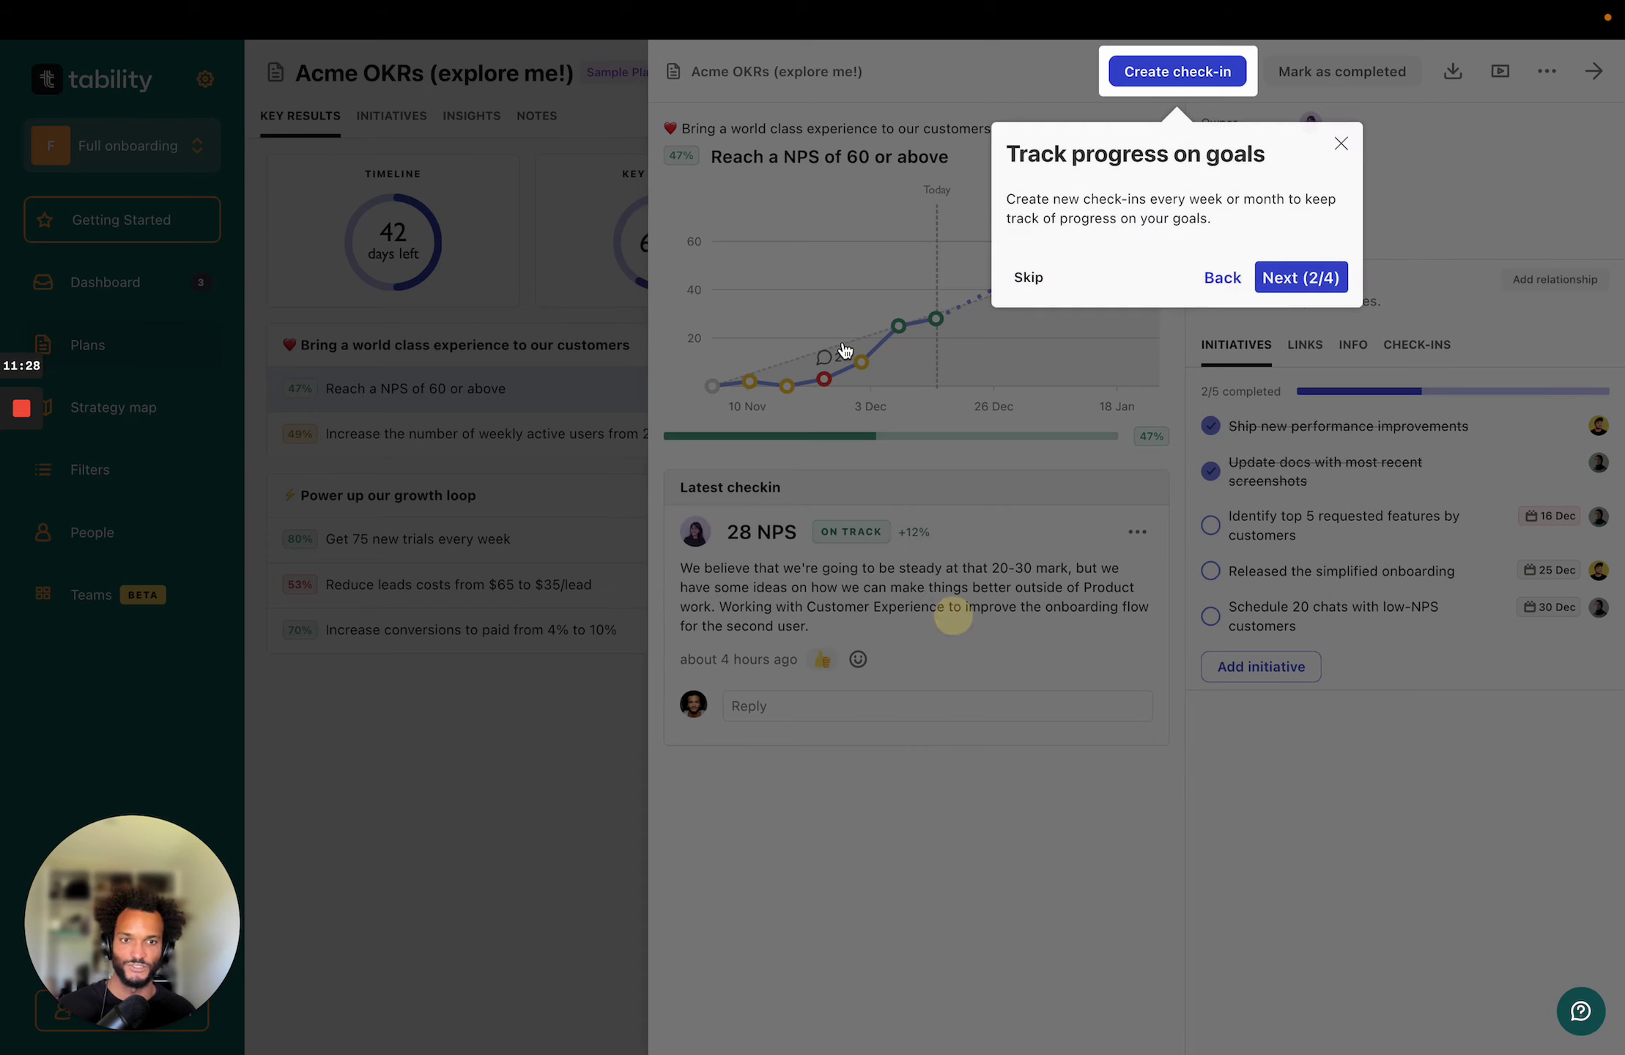
{"action": "left_click", "coordinate": [1297, 278]}
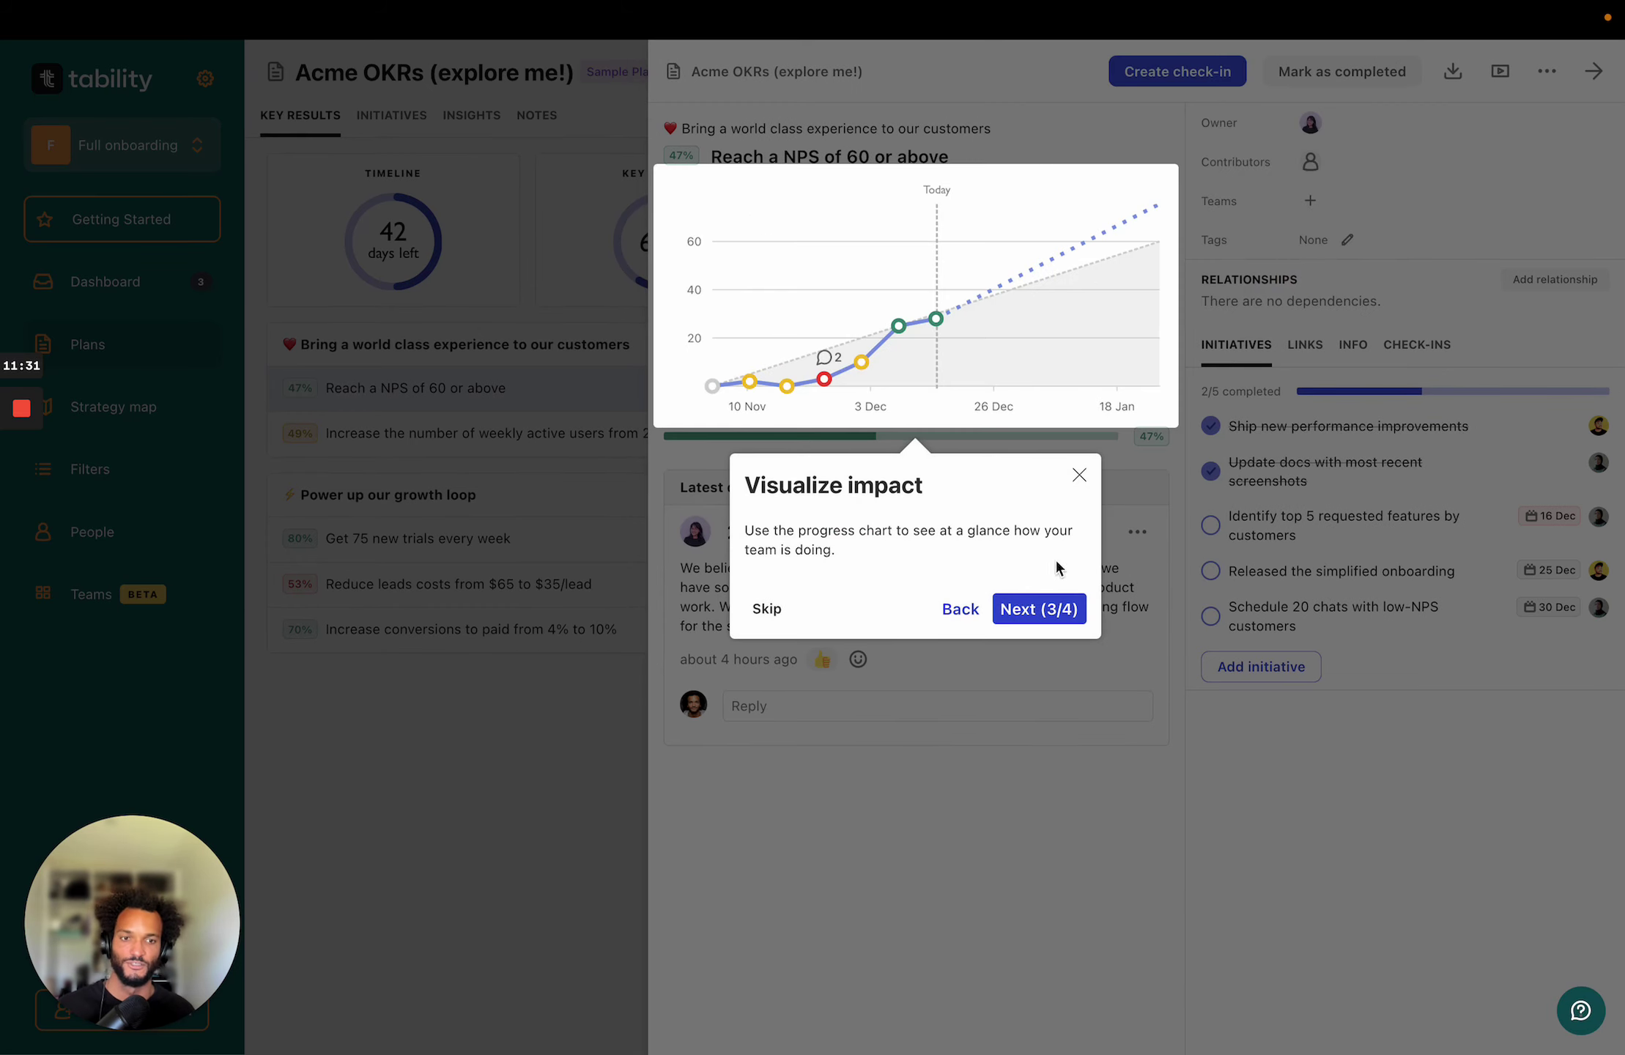
{"action": "left_click", "coordinate": [1061, 615]}
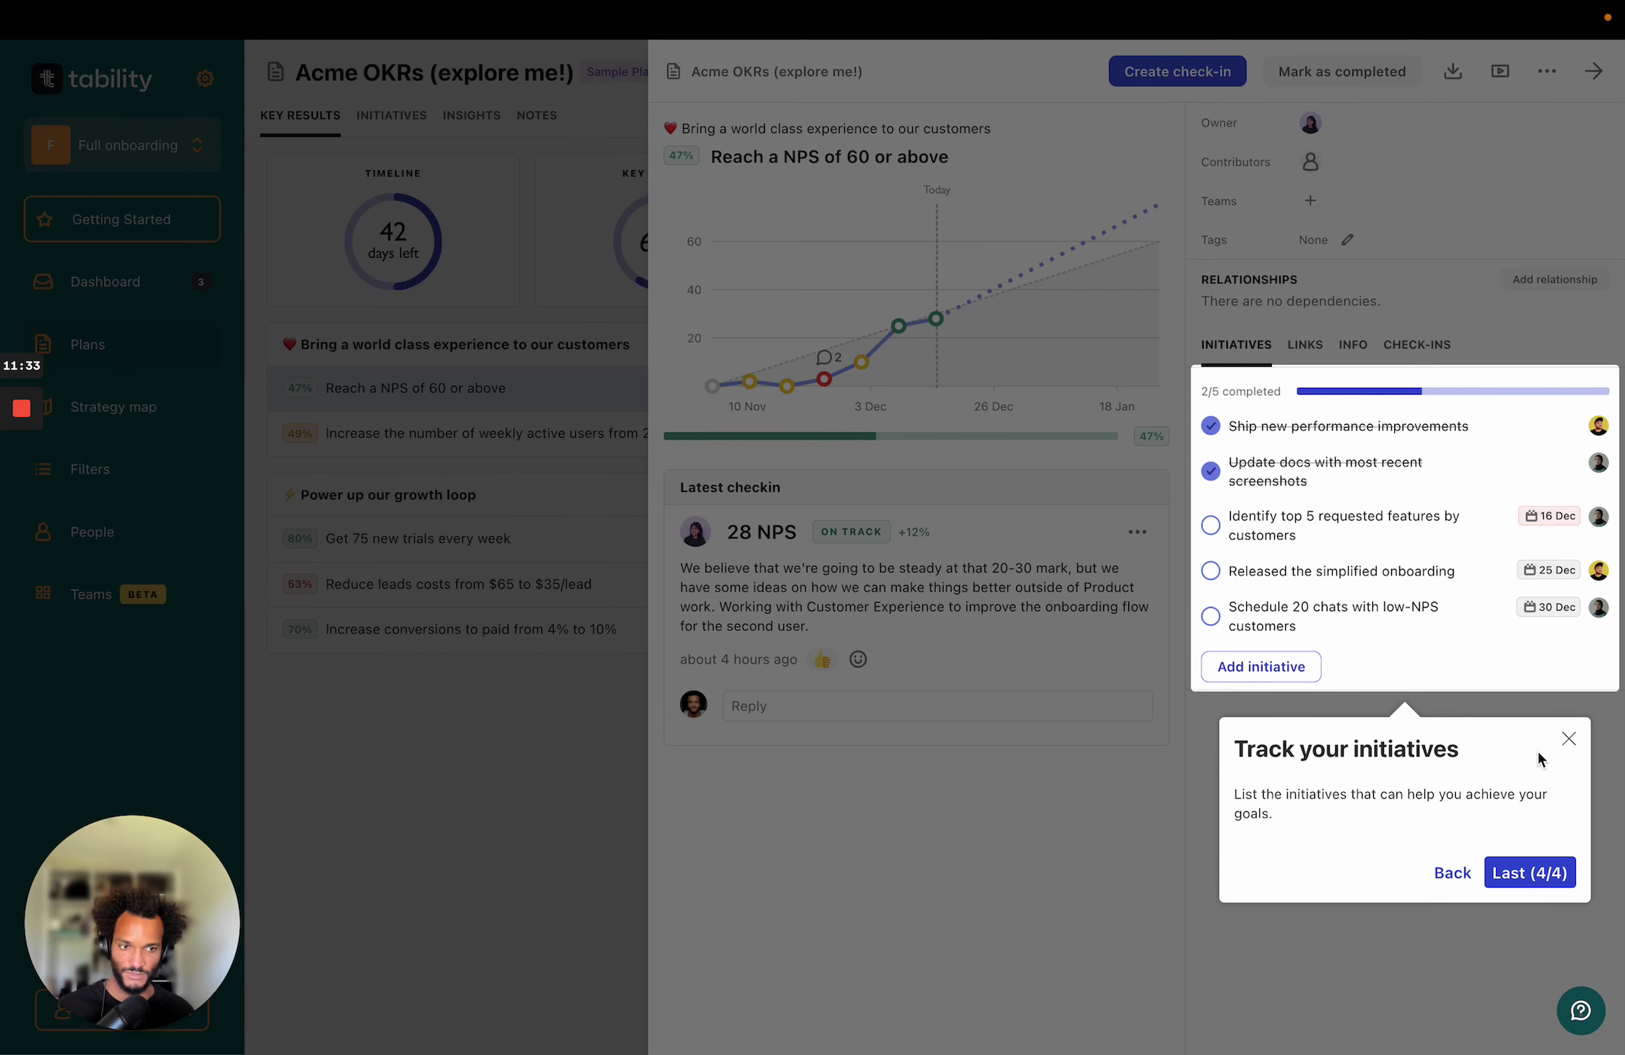
{"action": "left_click", "coordinate": [1513, 873]}
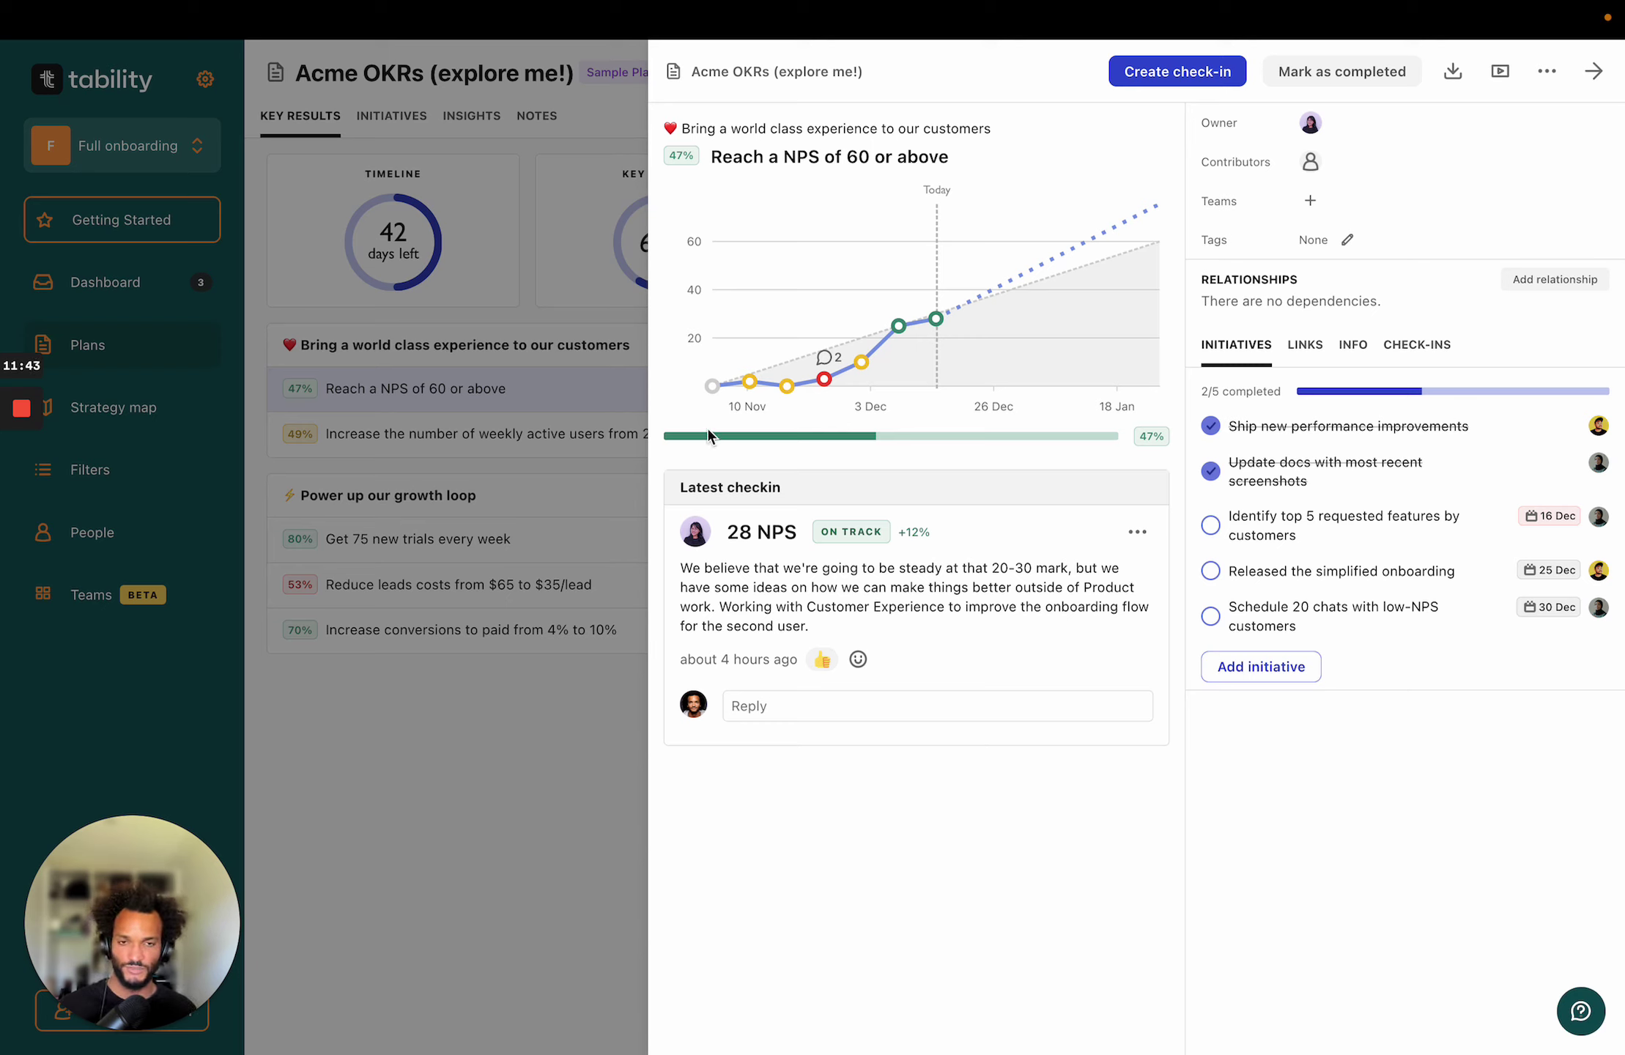
{"action": "mouse_move", "coordinate": [777, 390]}
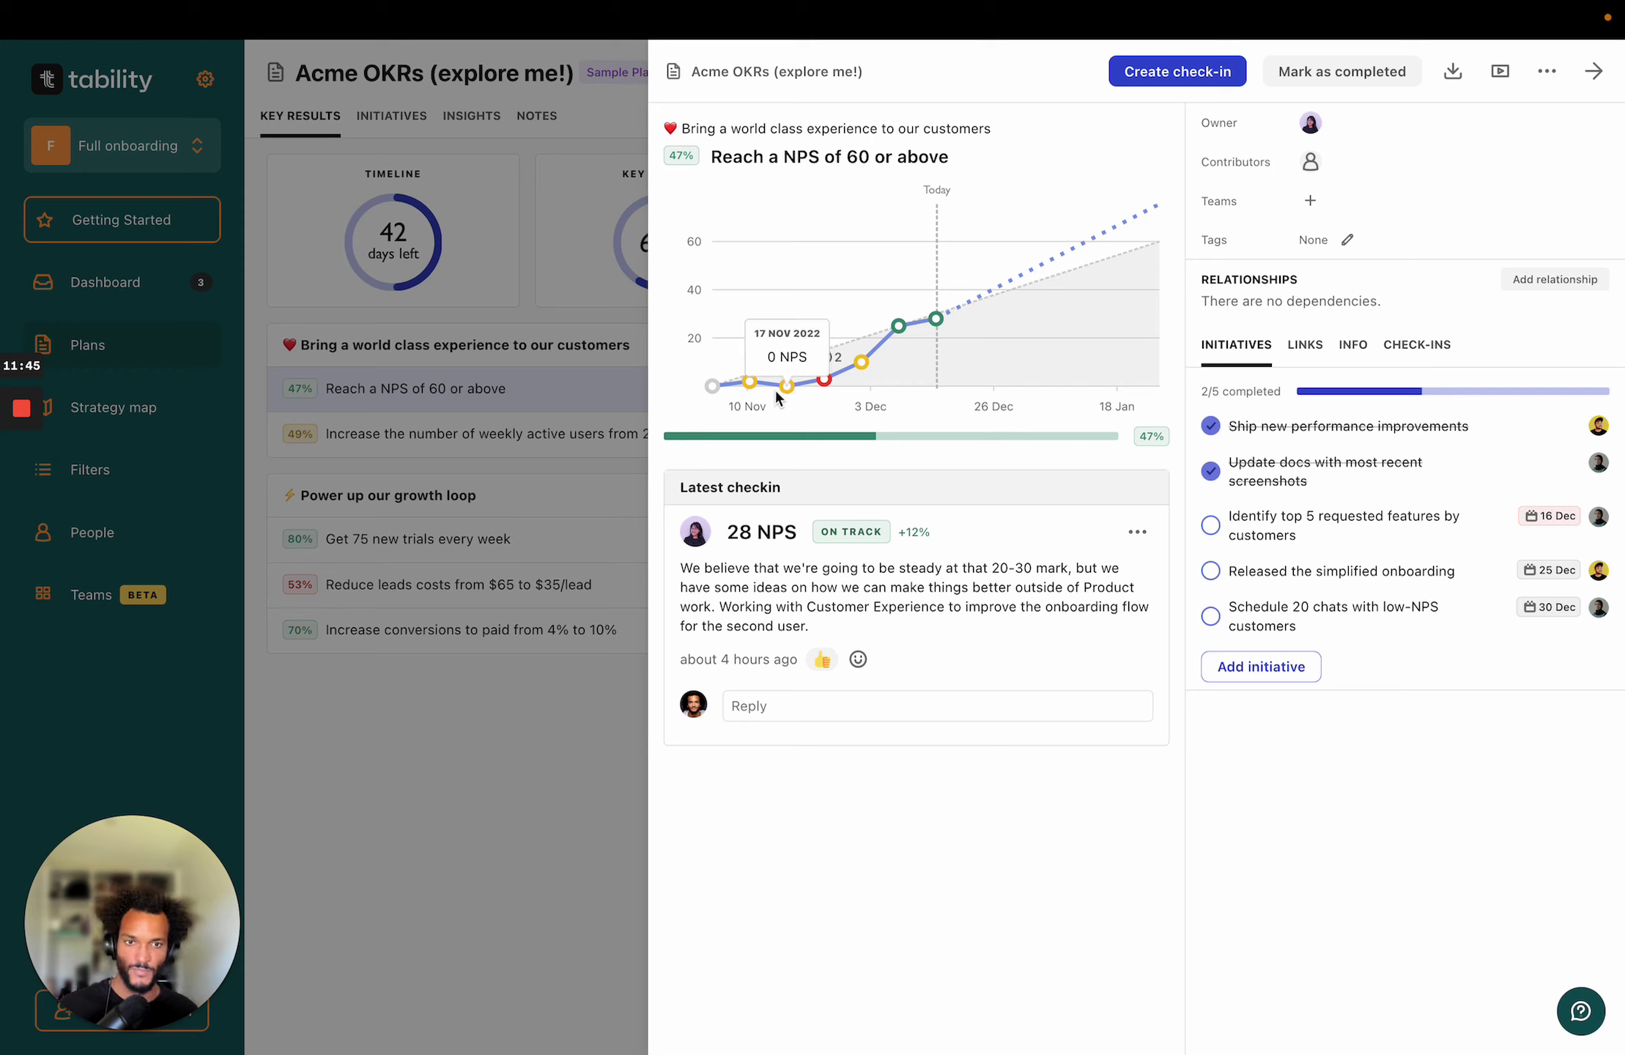
{"action": "left_click", "coordinate": [821, 381]}
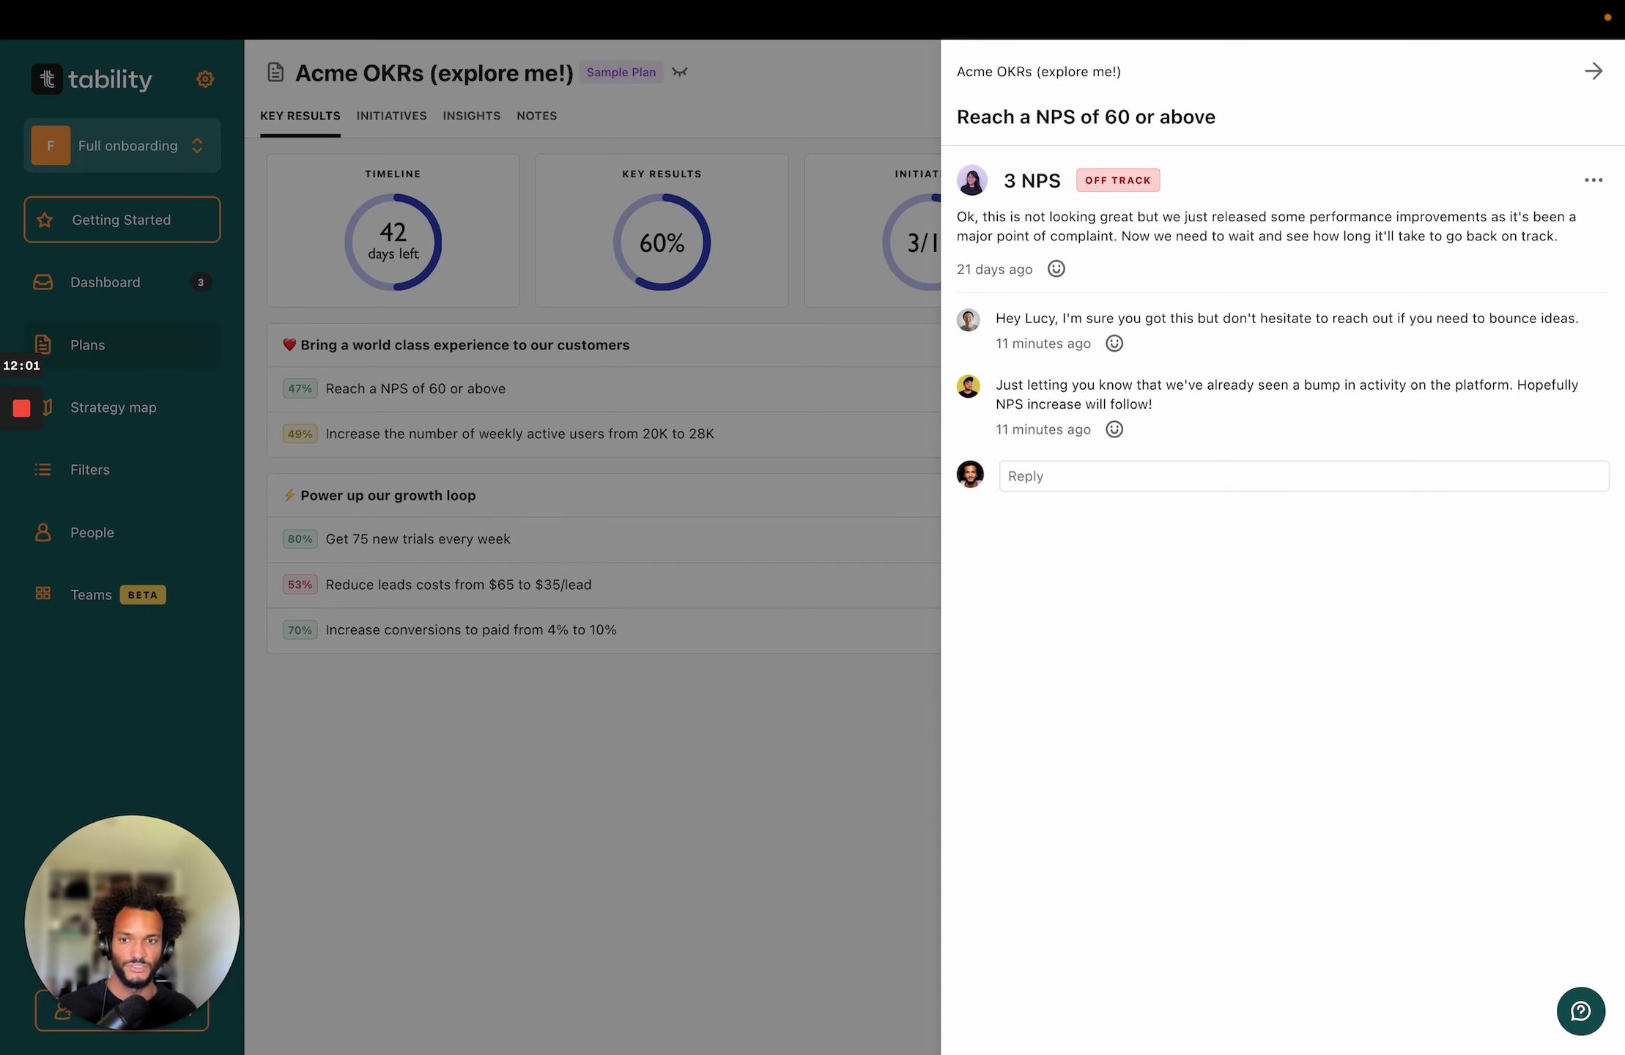
Close the comments and open the 'weekly active users 20K to 28K' key result to inspect its chart.
{"action": "left_click", "coordinate": [702, 843]}
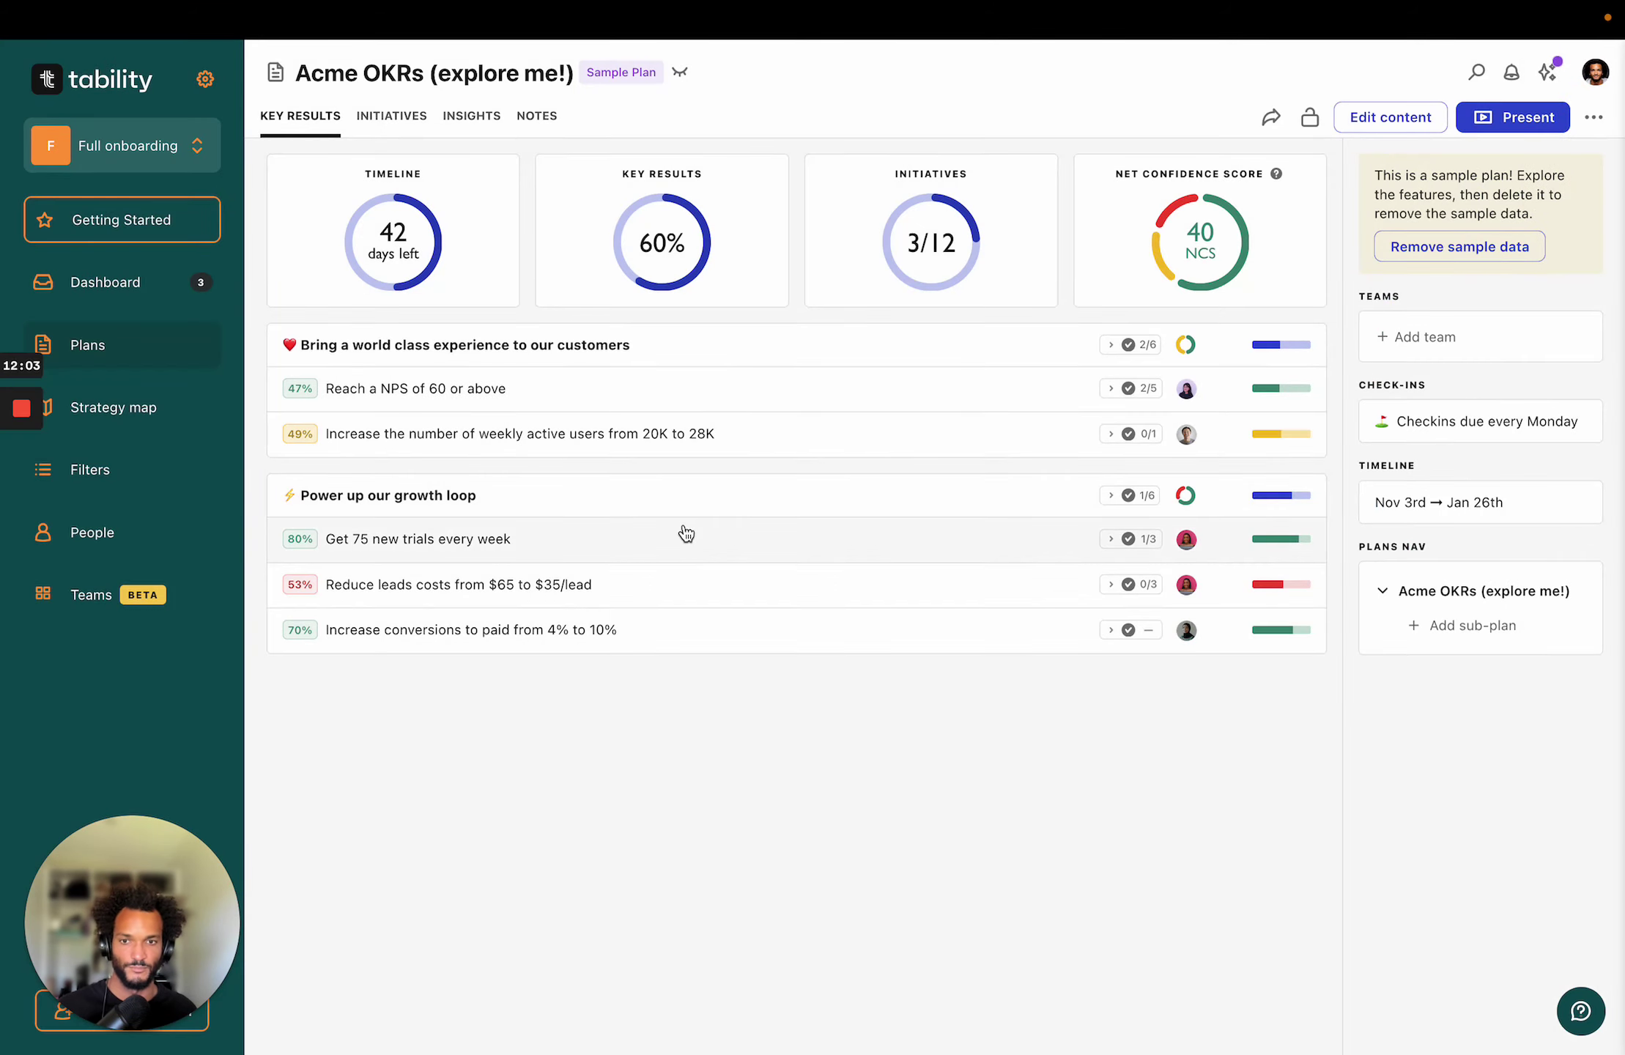
{"action": "left_click", "coordinate": [444, 438]}
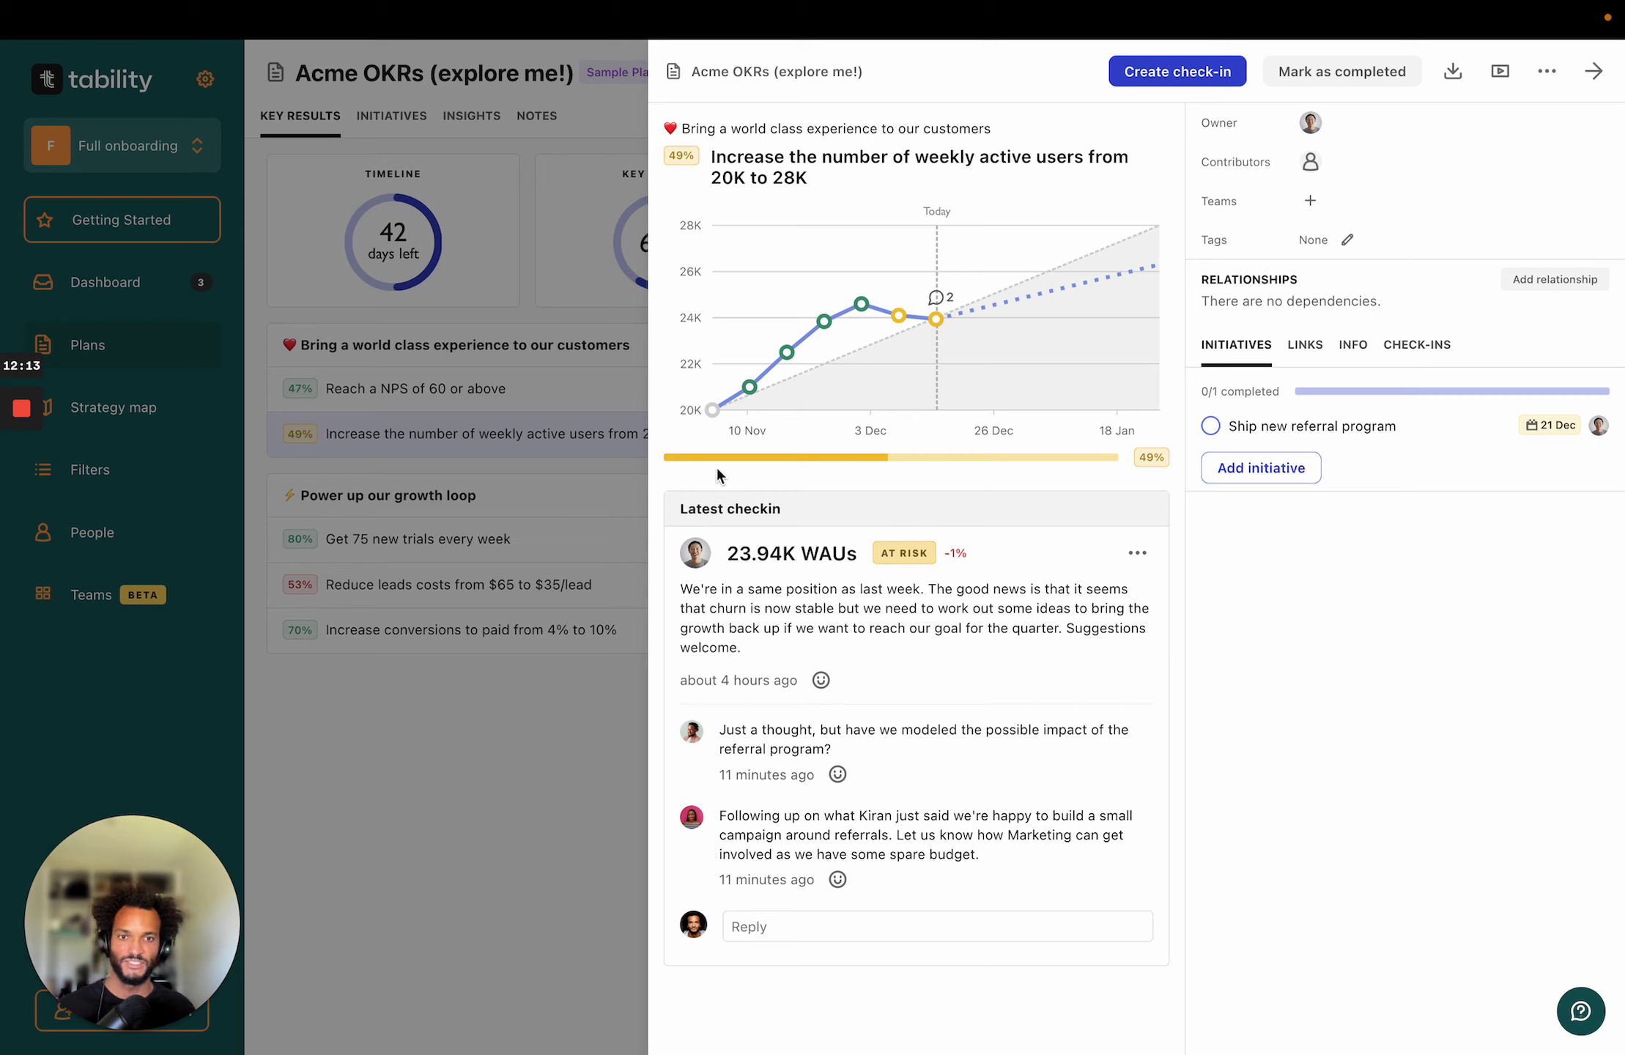
{"action": "mouse_move", "coordinate": [904, 316]}
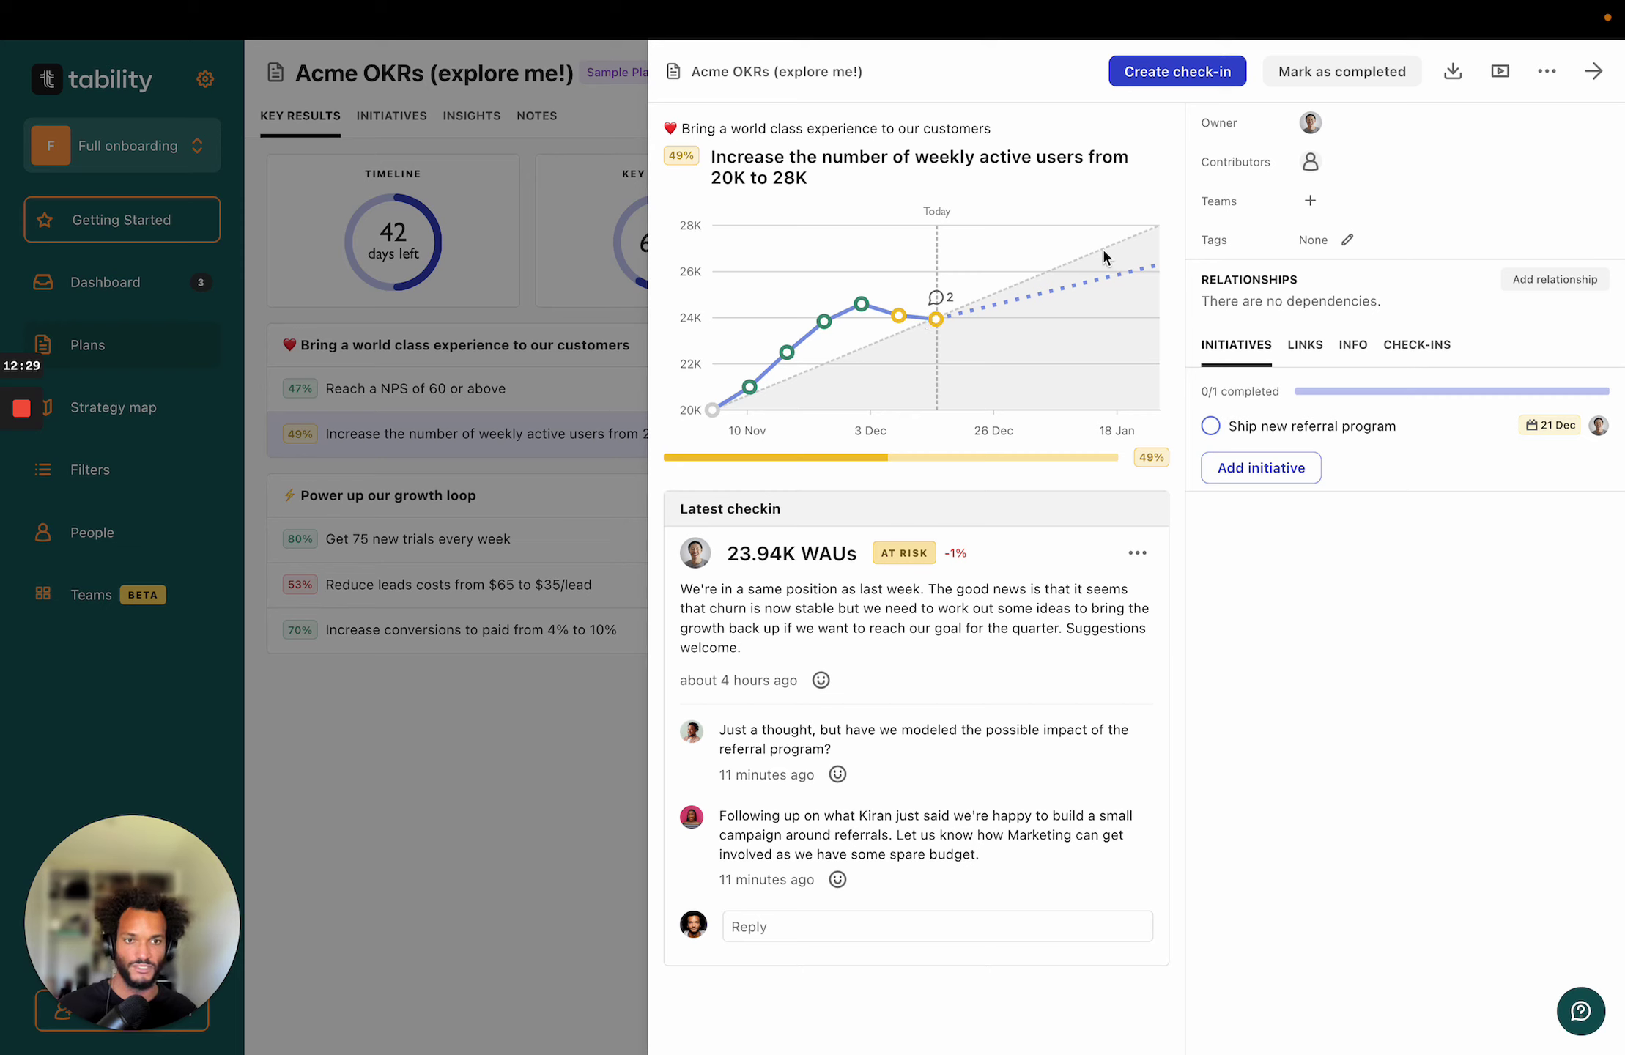
{"action": "mouse_move", "coordinate": [824, 330]}
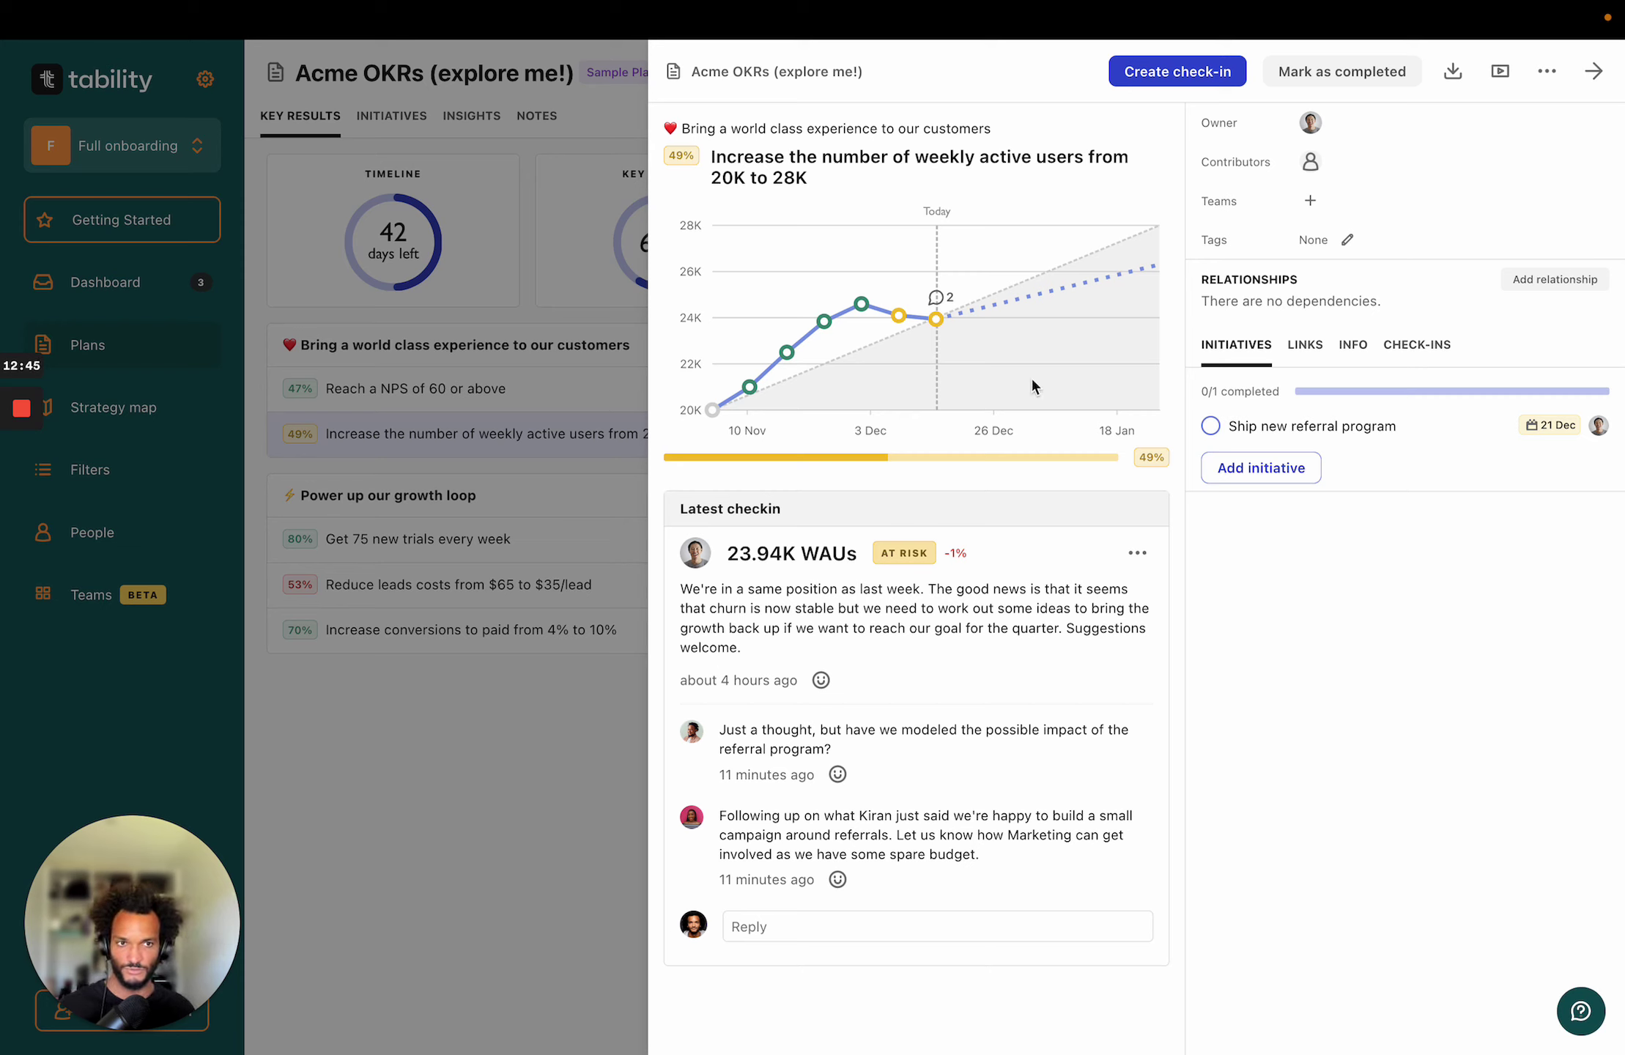
Draft a check-in toggling confidence between On track and At risk, then discard it and close the panel.
{"action": "left_click", "coordinate": [1169, 79]}
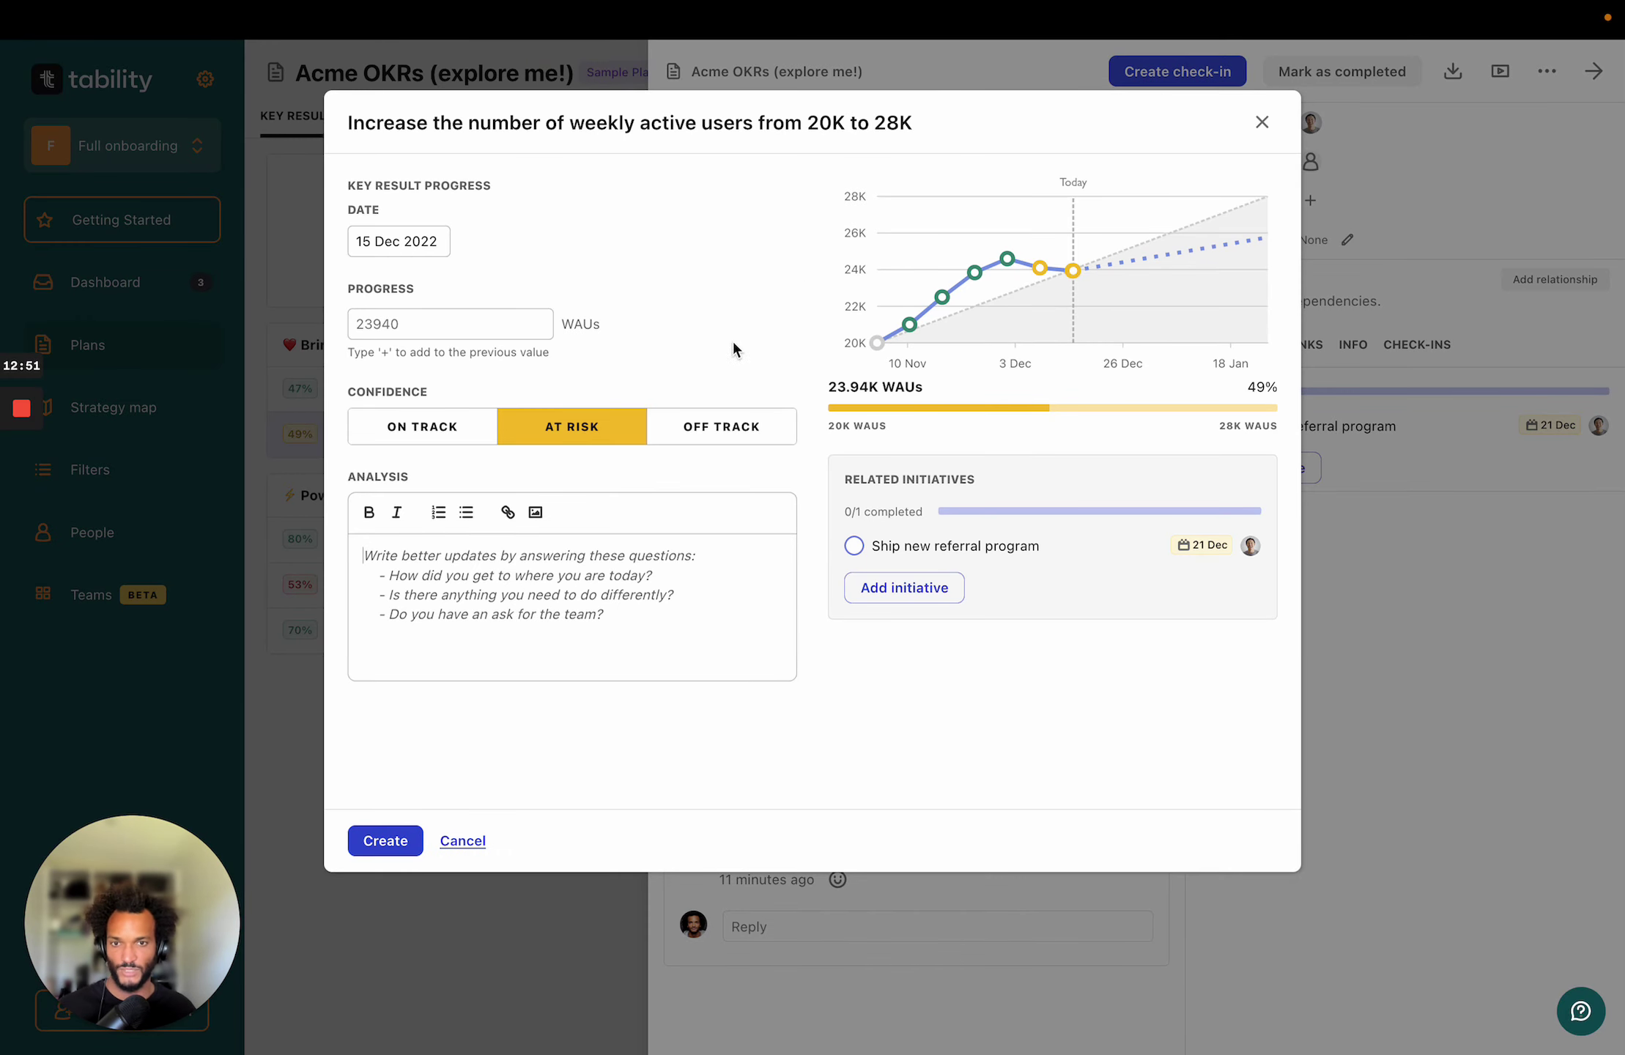
{"action": "left_click", "coordinate": [579, 425]}
{"action": "left_click", "coordinate": [436, 432]}
{"action": "left_click", "coordinate": [595, 432]}
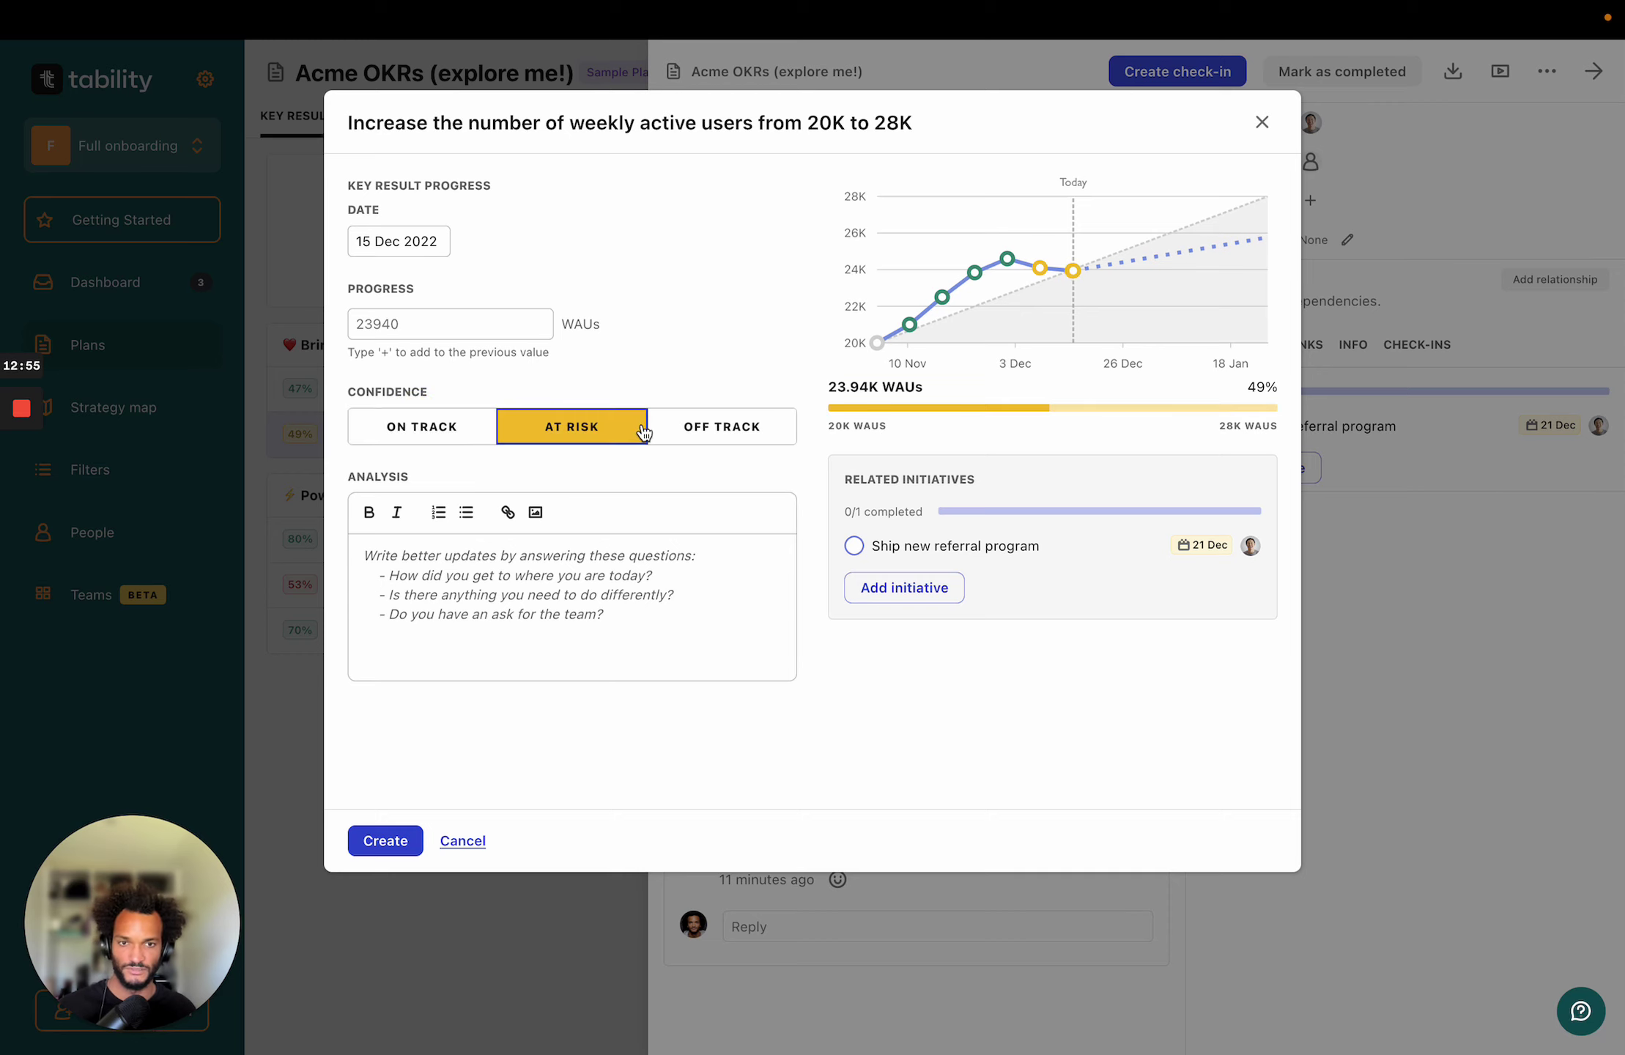
{"action": "mouse_move", "coordinate": [1076, 275]}
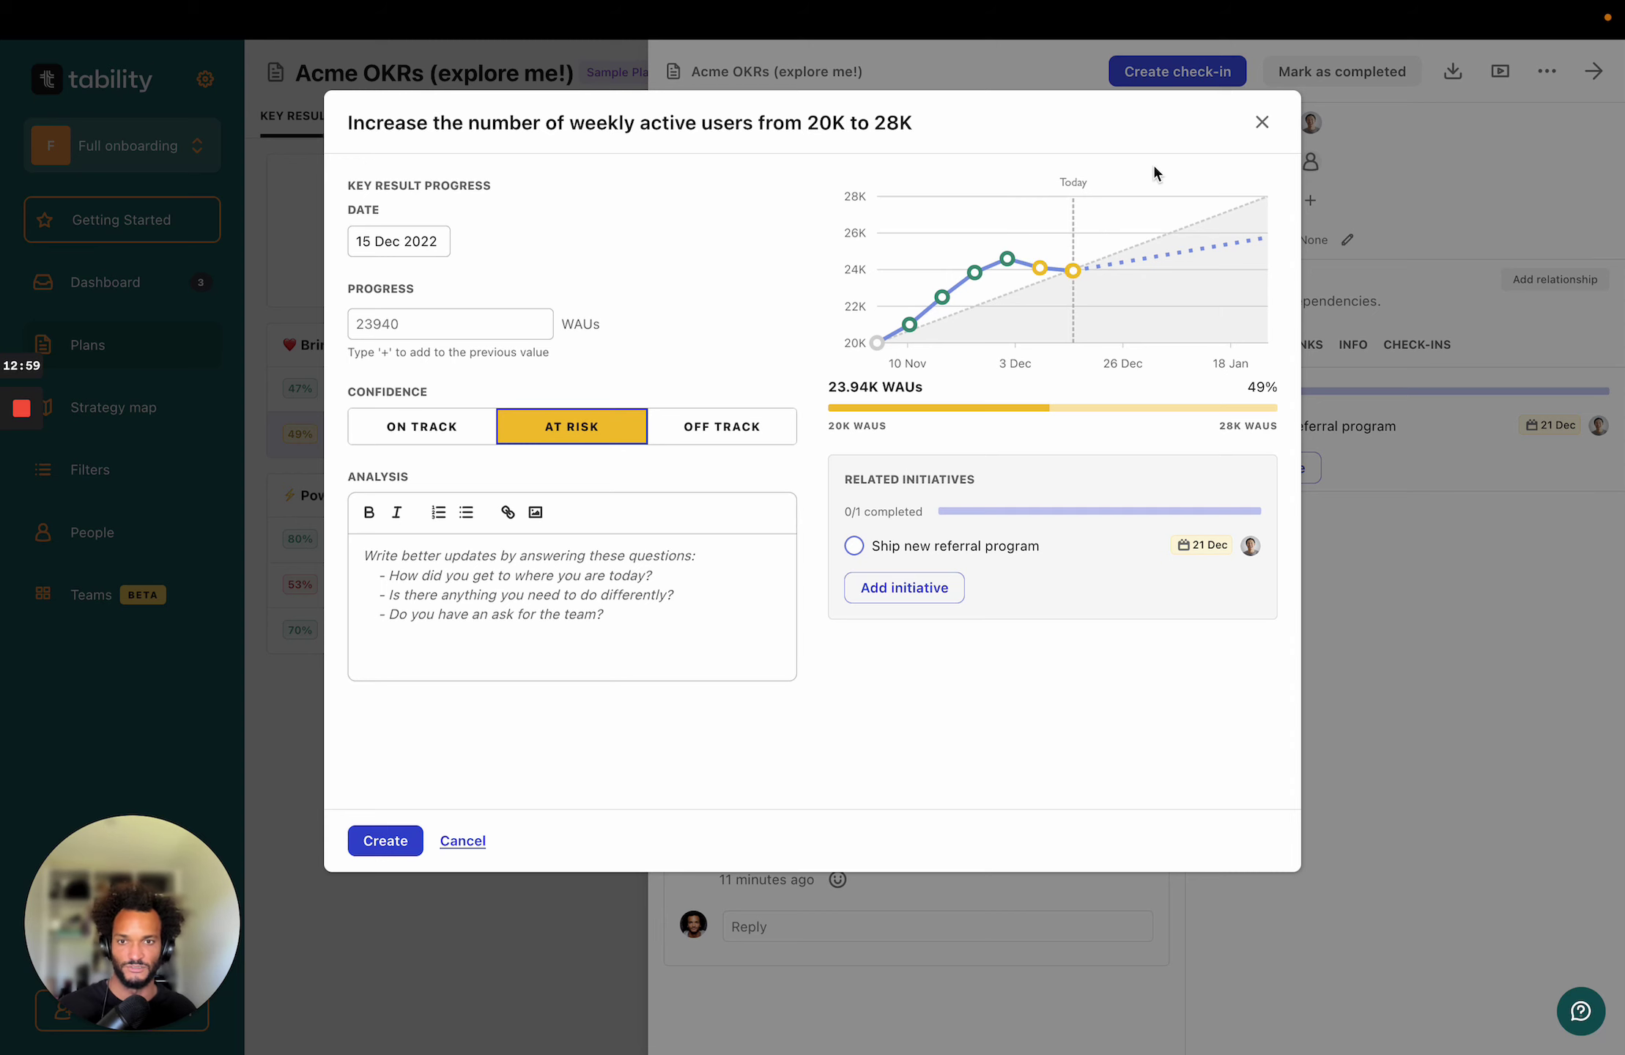
{"action": "left_click", "coordinate": [1261, 123]}
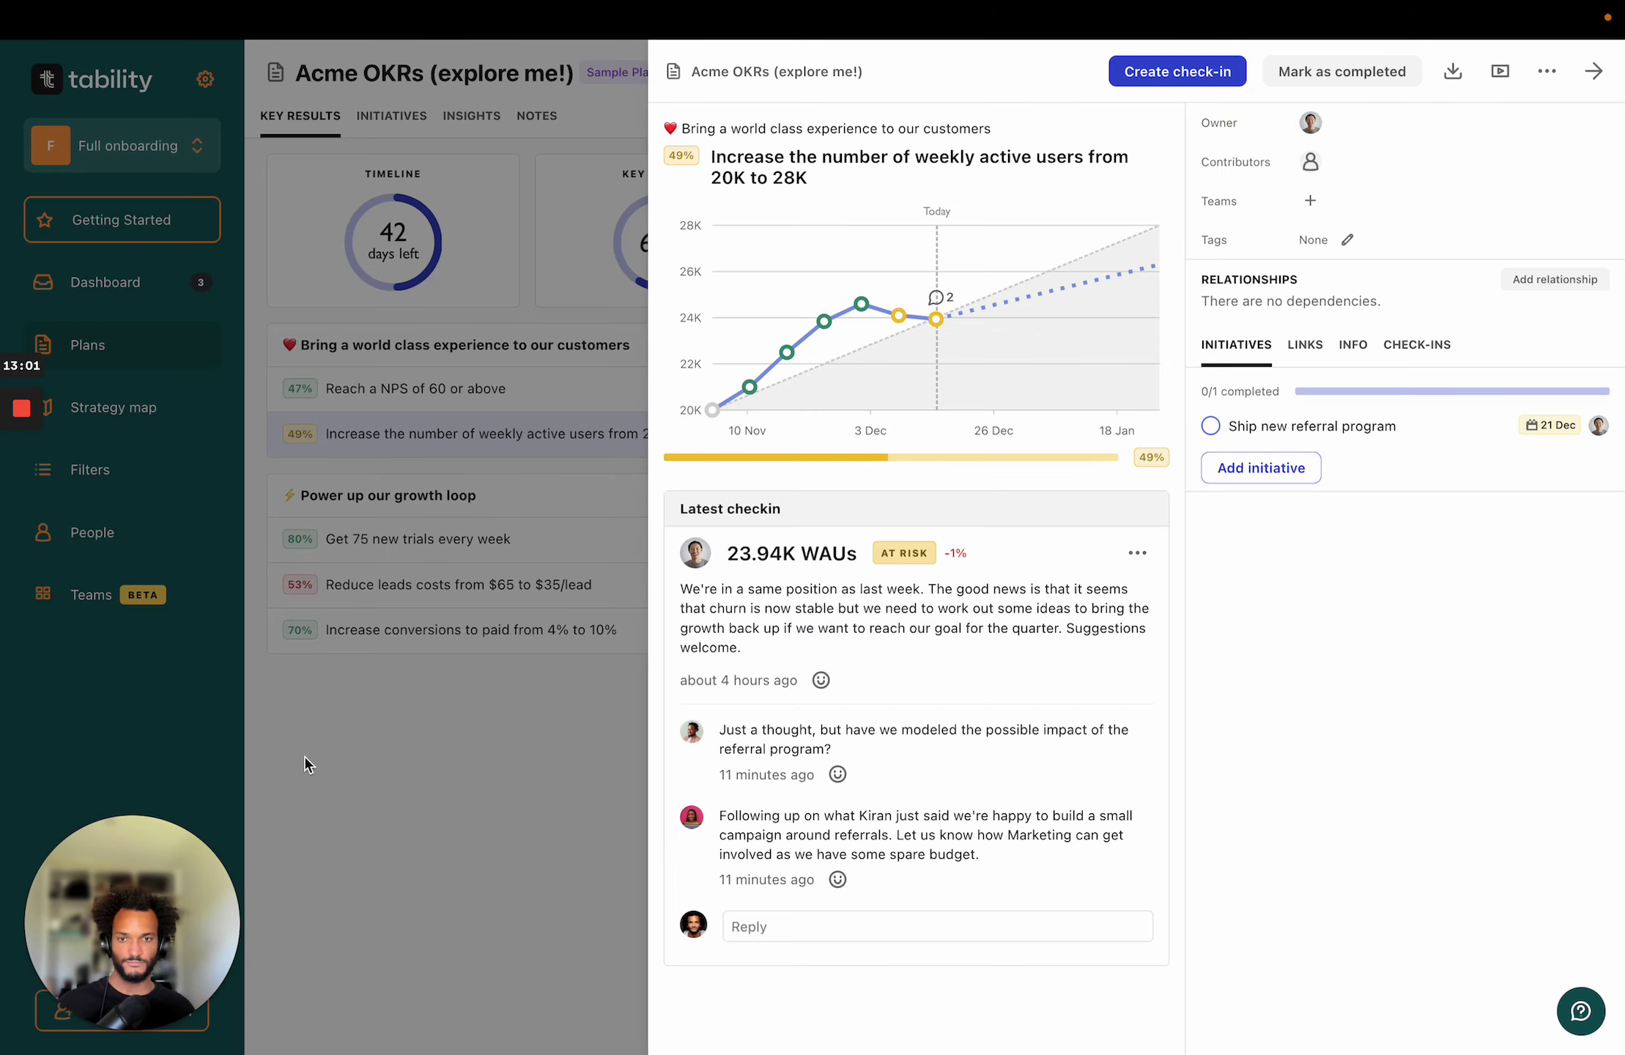
{"action": "left_click", "coordinate": [558, 721]}
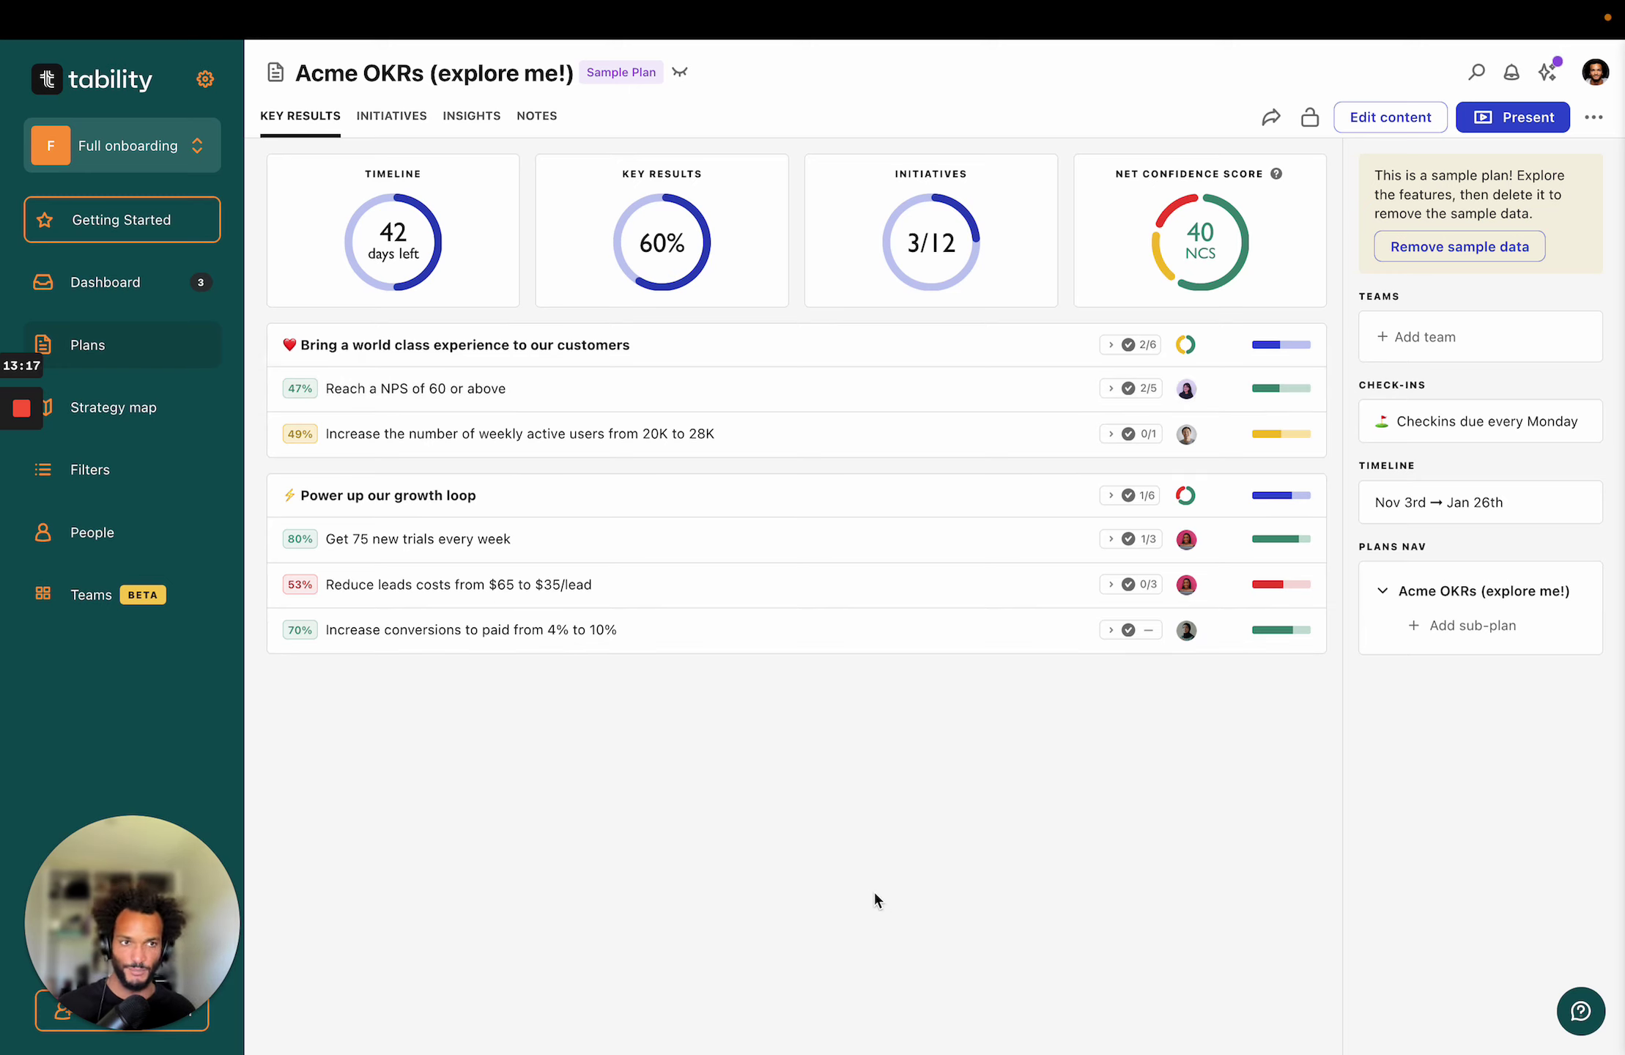
{"action": "left_click", "coordinate": [1510, 123]}
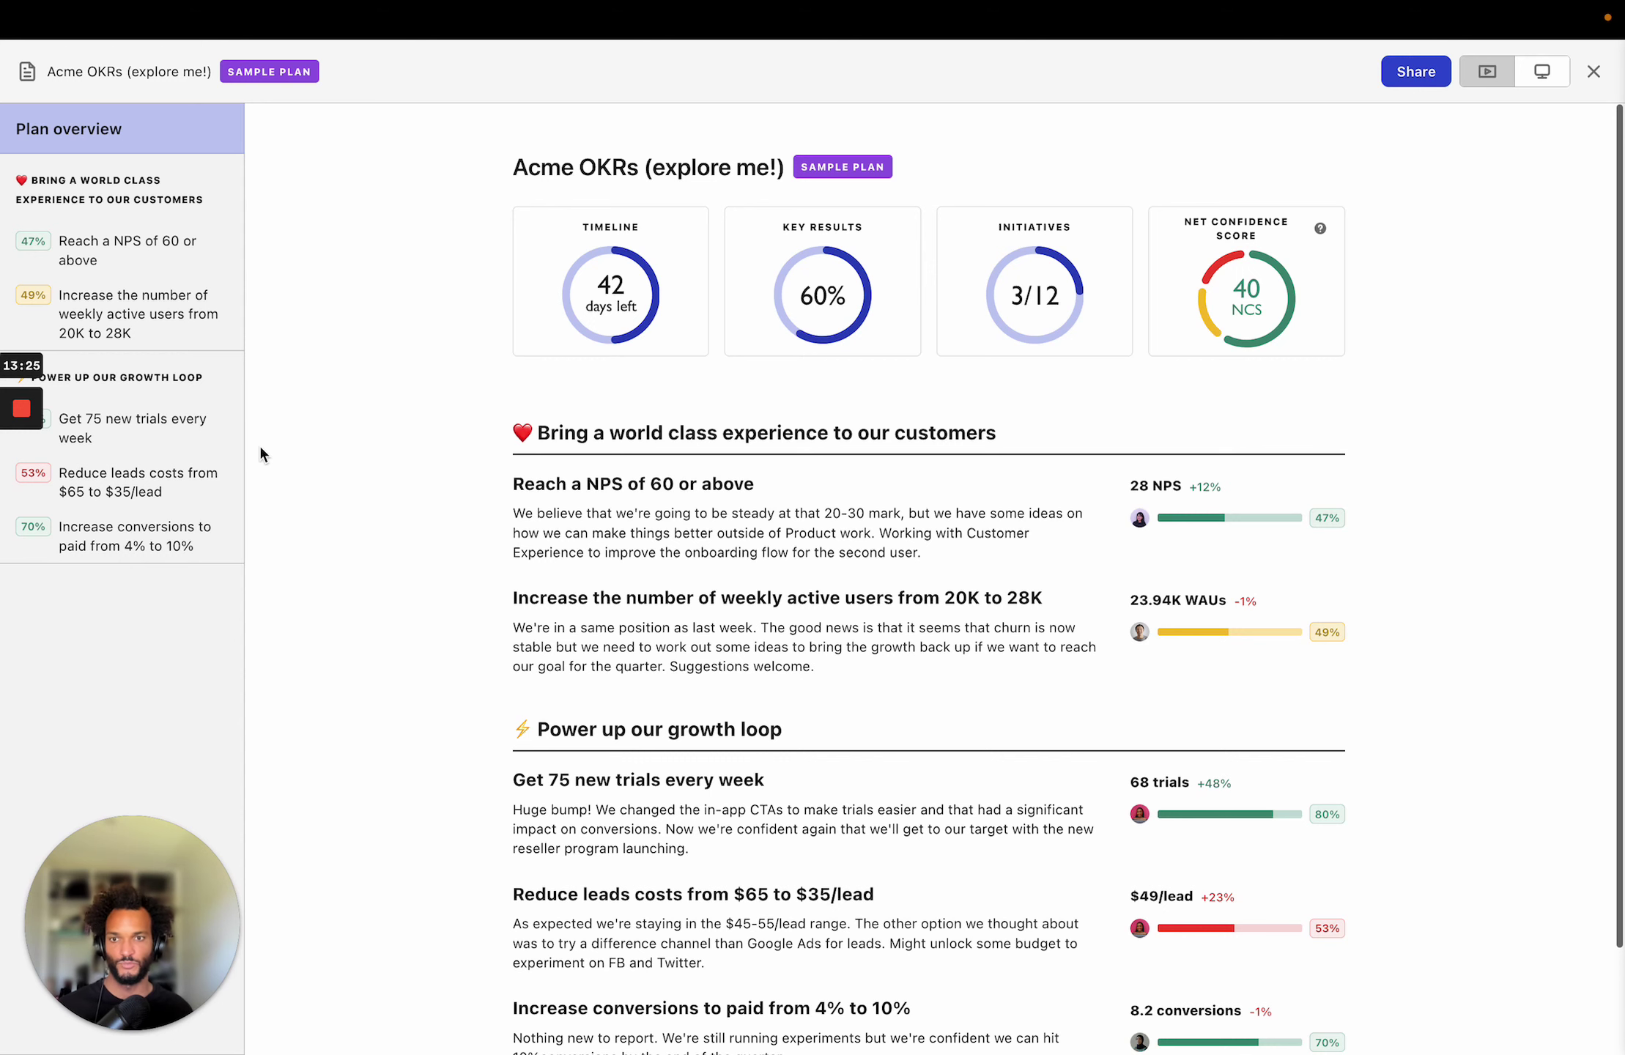
{"action": "scroll", "coordinate": [438, 355], "scroll_direction": "down", "scroll_amount": 1}
{"action": "scroll", "coordinate": [442, 410], "scroll_direction": "down", "scroll_amount": 5}
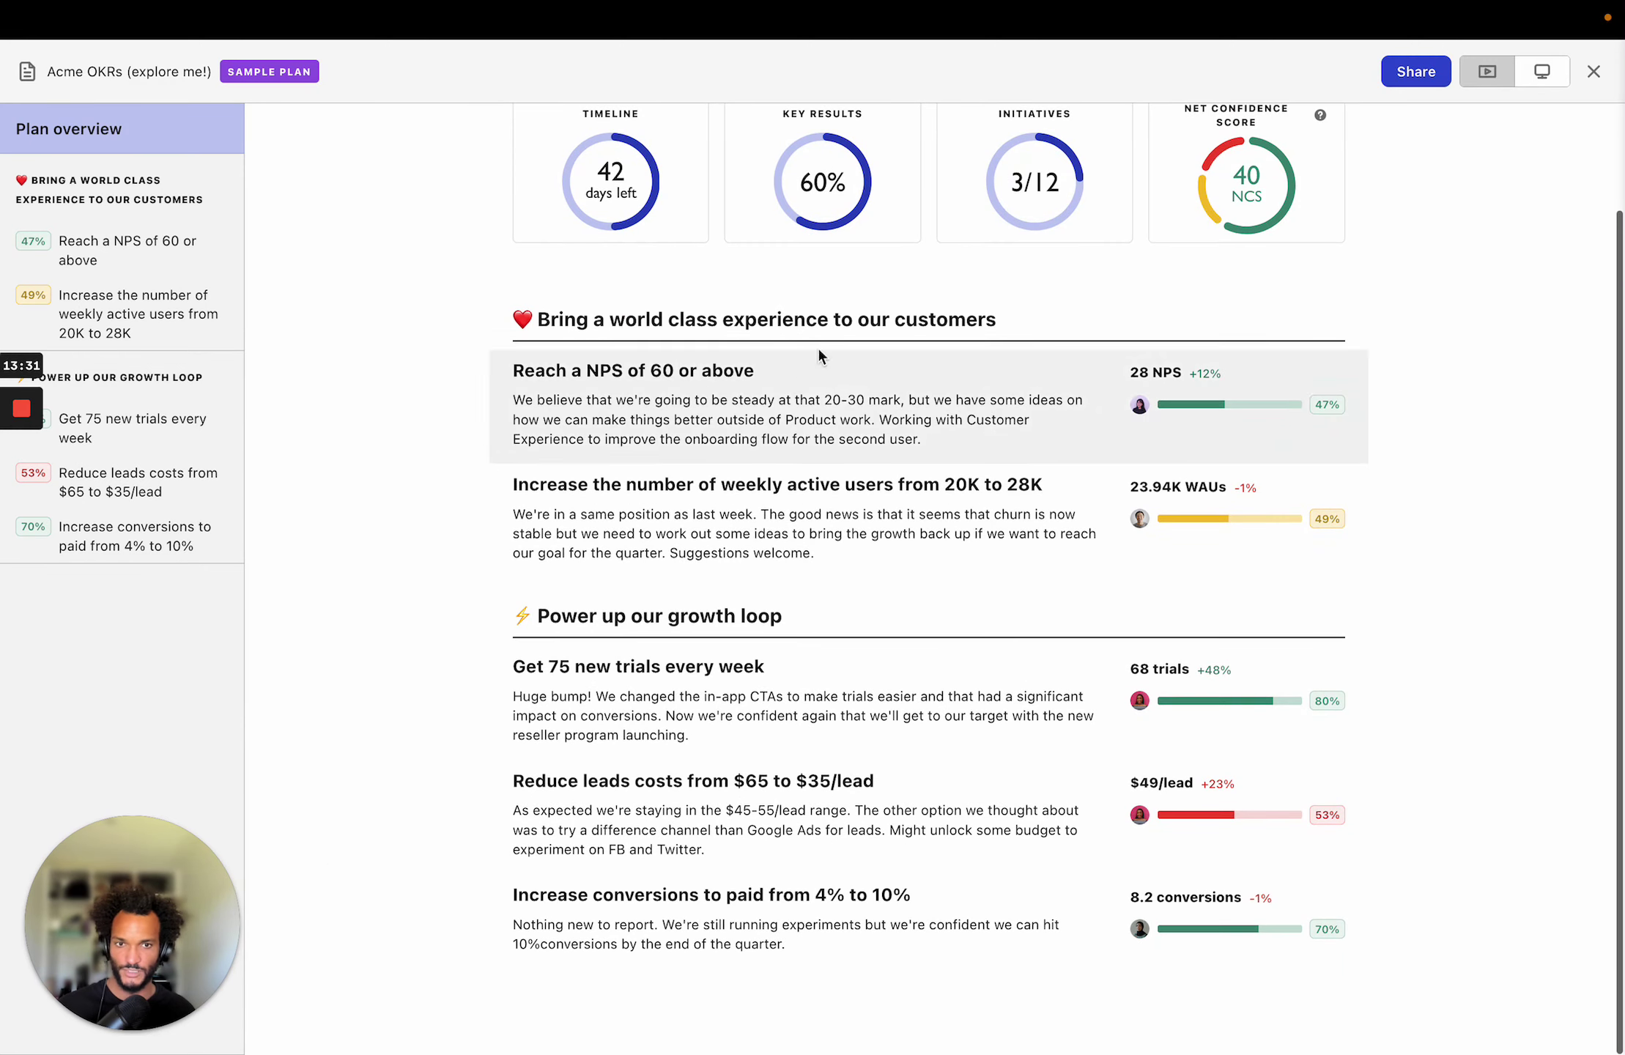
{"action": "left_click", "coordinate": [169, 266]}
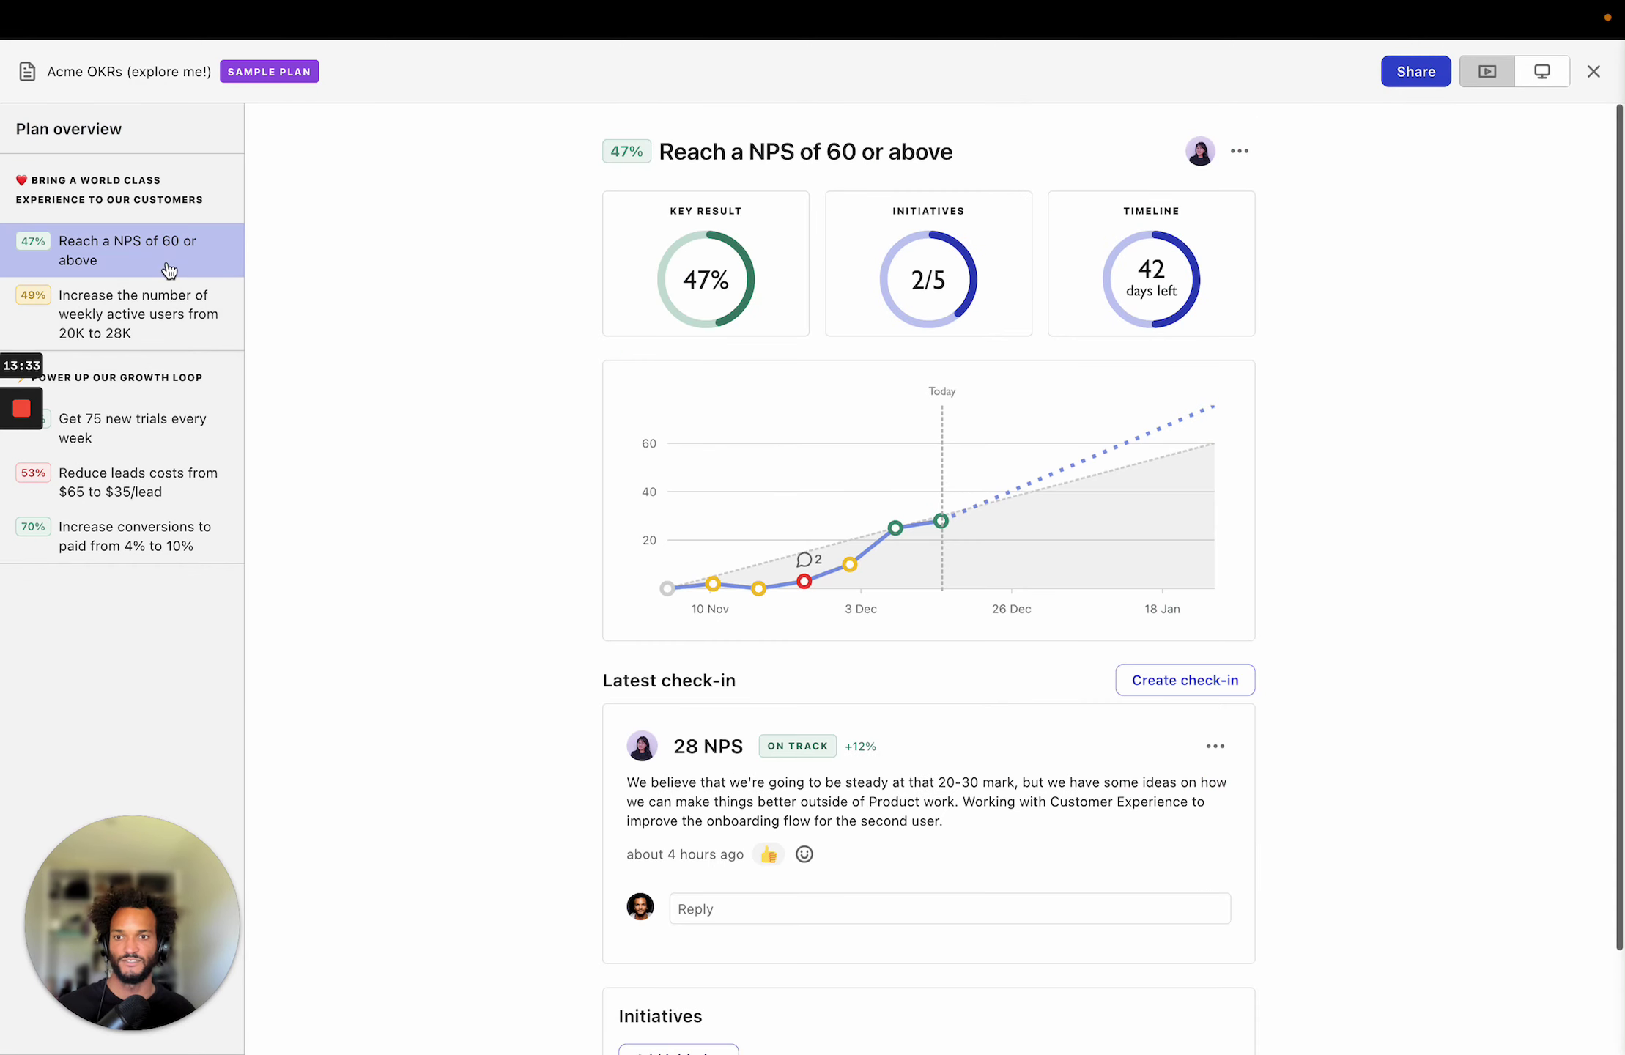
{"action": "left_click", "coordinate": [153, 332]}
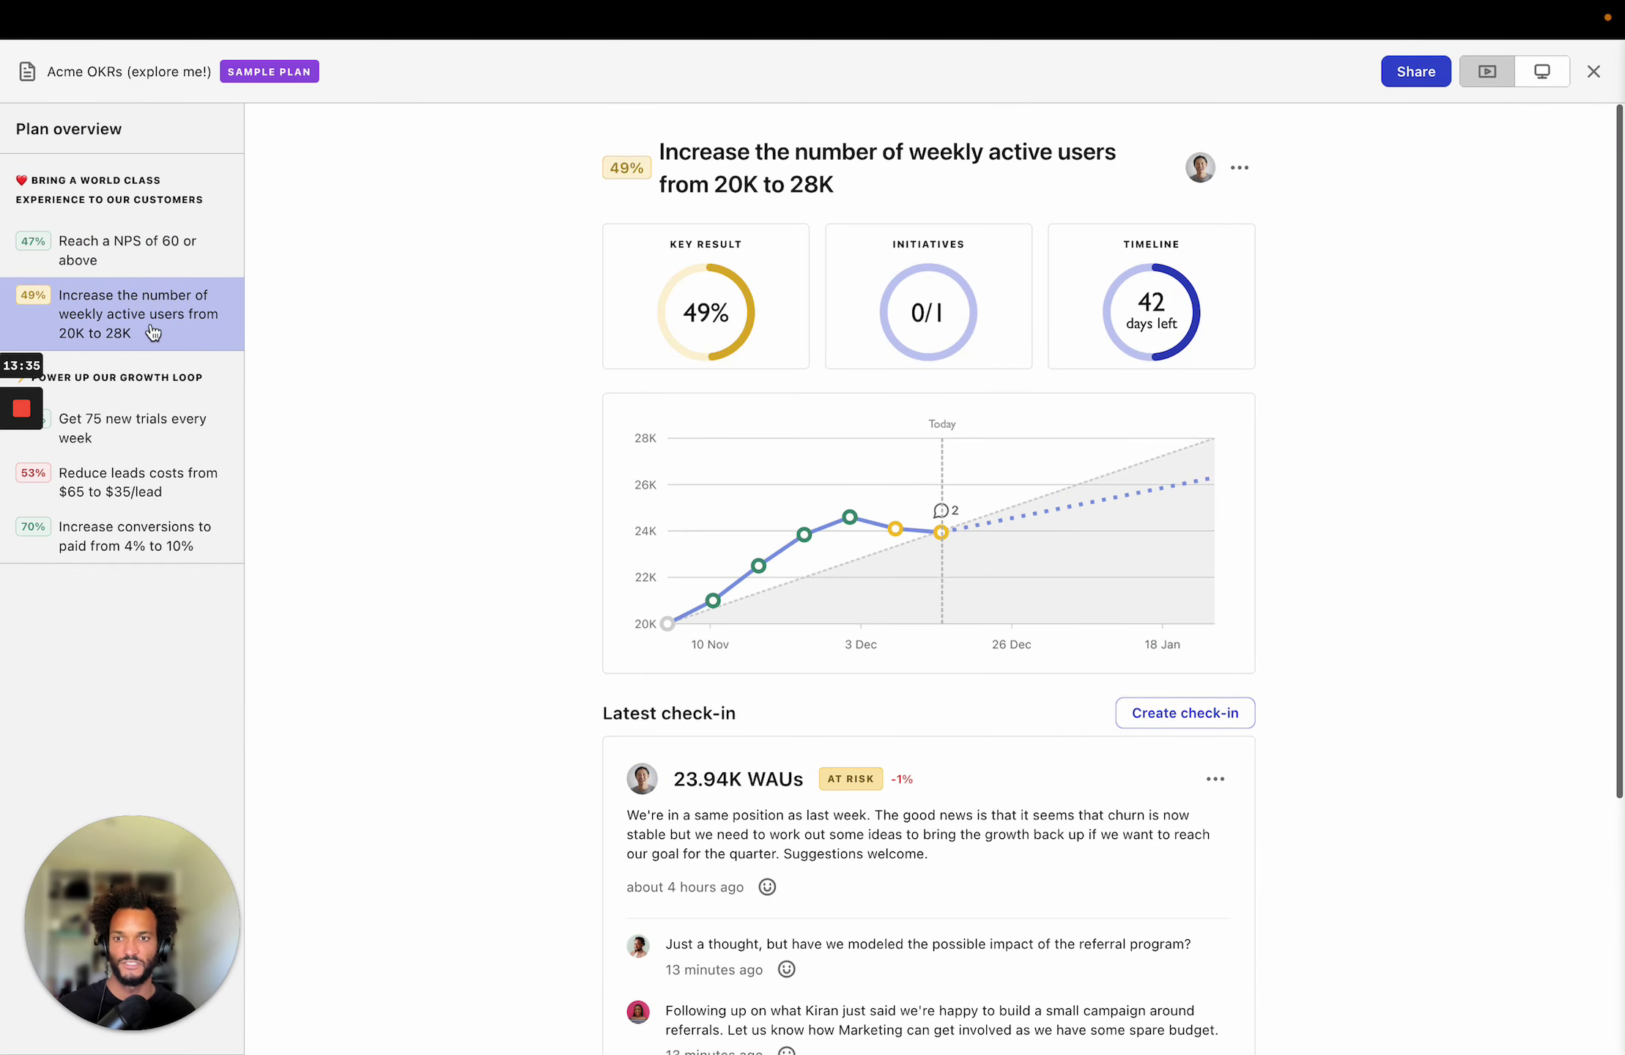
{"action": "left_click", "coordinate": [140, 433]}
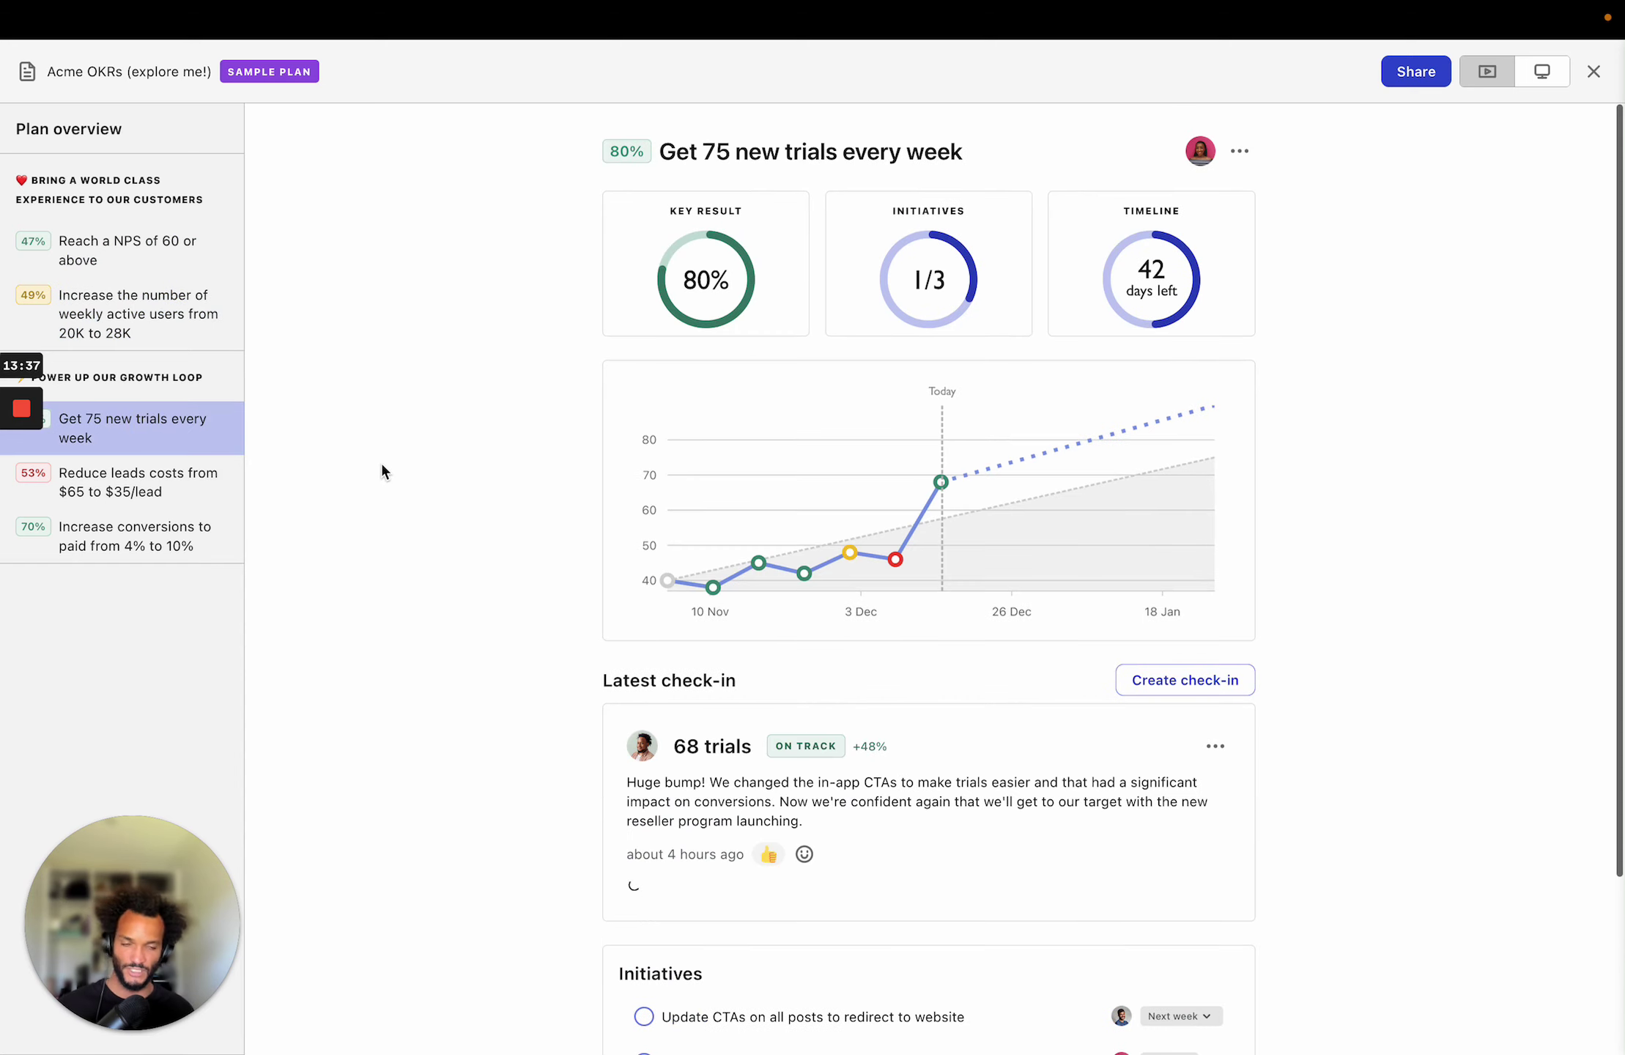
{"action": "scroll", "coordinate": [705, 485], "scroll_direction": "down", "scroll_amount": 1}
{"action": "mouse_move", "coordinate": [705, 485]}
{"action": "scroll", "coordinate": [705, 485], "scroll_direction": "down", "scroll_amount": 2}
{"action": "scroll", "coordinate": [641, 389], "scroll_direction": "up", "scroll_amount": 3}
{"action": "scroll", "coordinate": [697, 179], "scroll_direction": "up", "scroll_amount": 1}
{"action": "scroll", "coordinate": [588, 530], "scroll_direction": "down", "scroll_amount": 3}
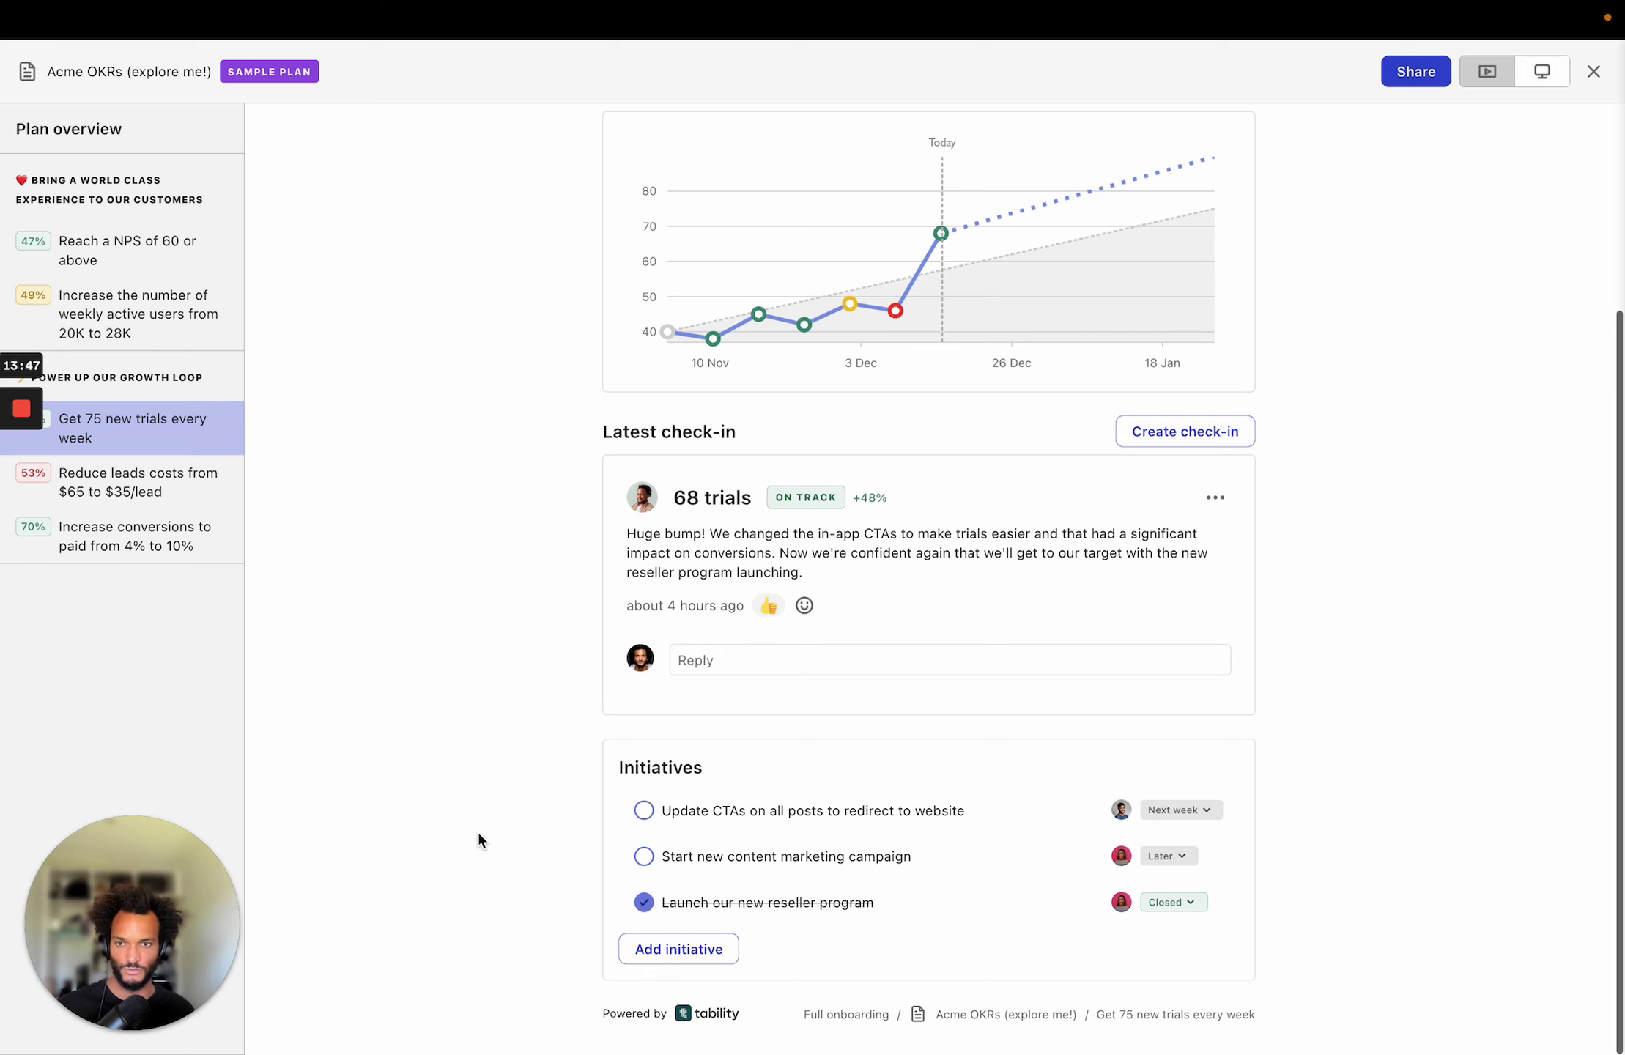
{"action": "scroll", "coordinate": [488, 522], "scroll_direction": "up", "scroll_amount": 3}
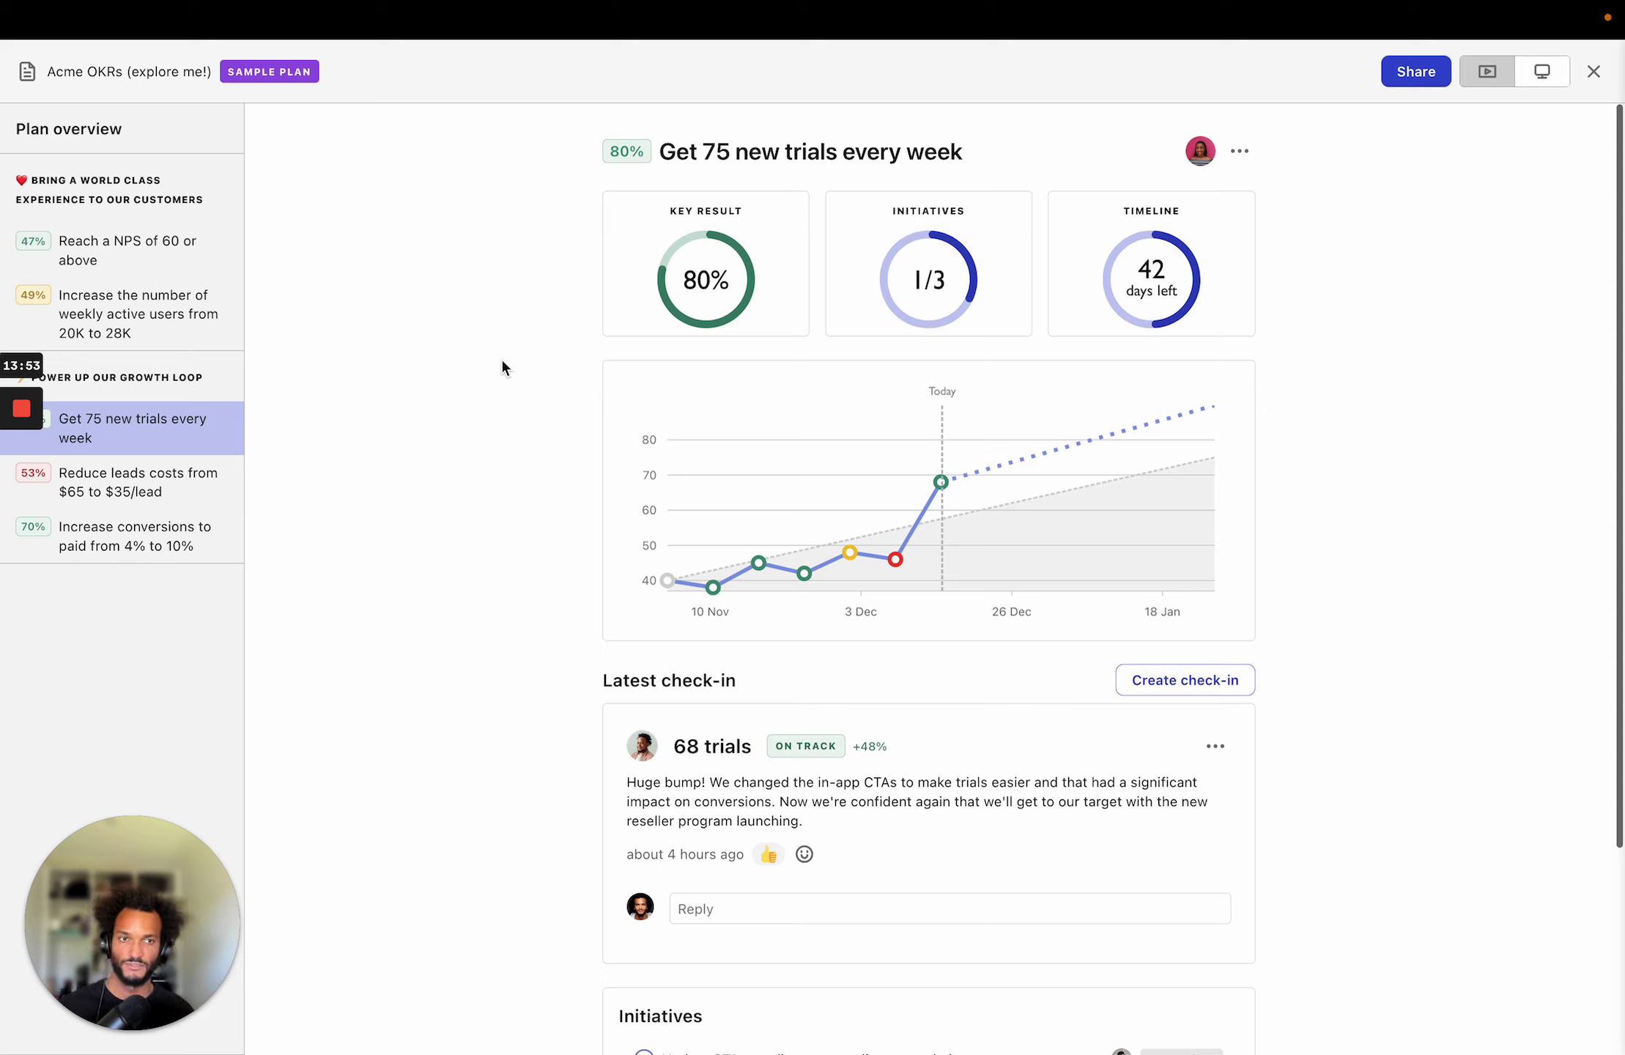
{"action": "left_click", "coordinate": [1538, 72]}
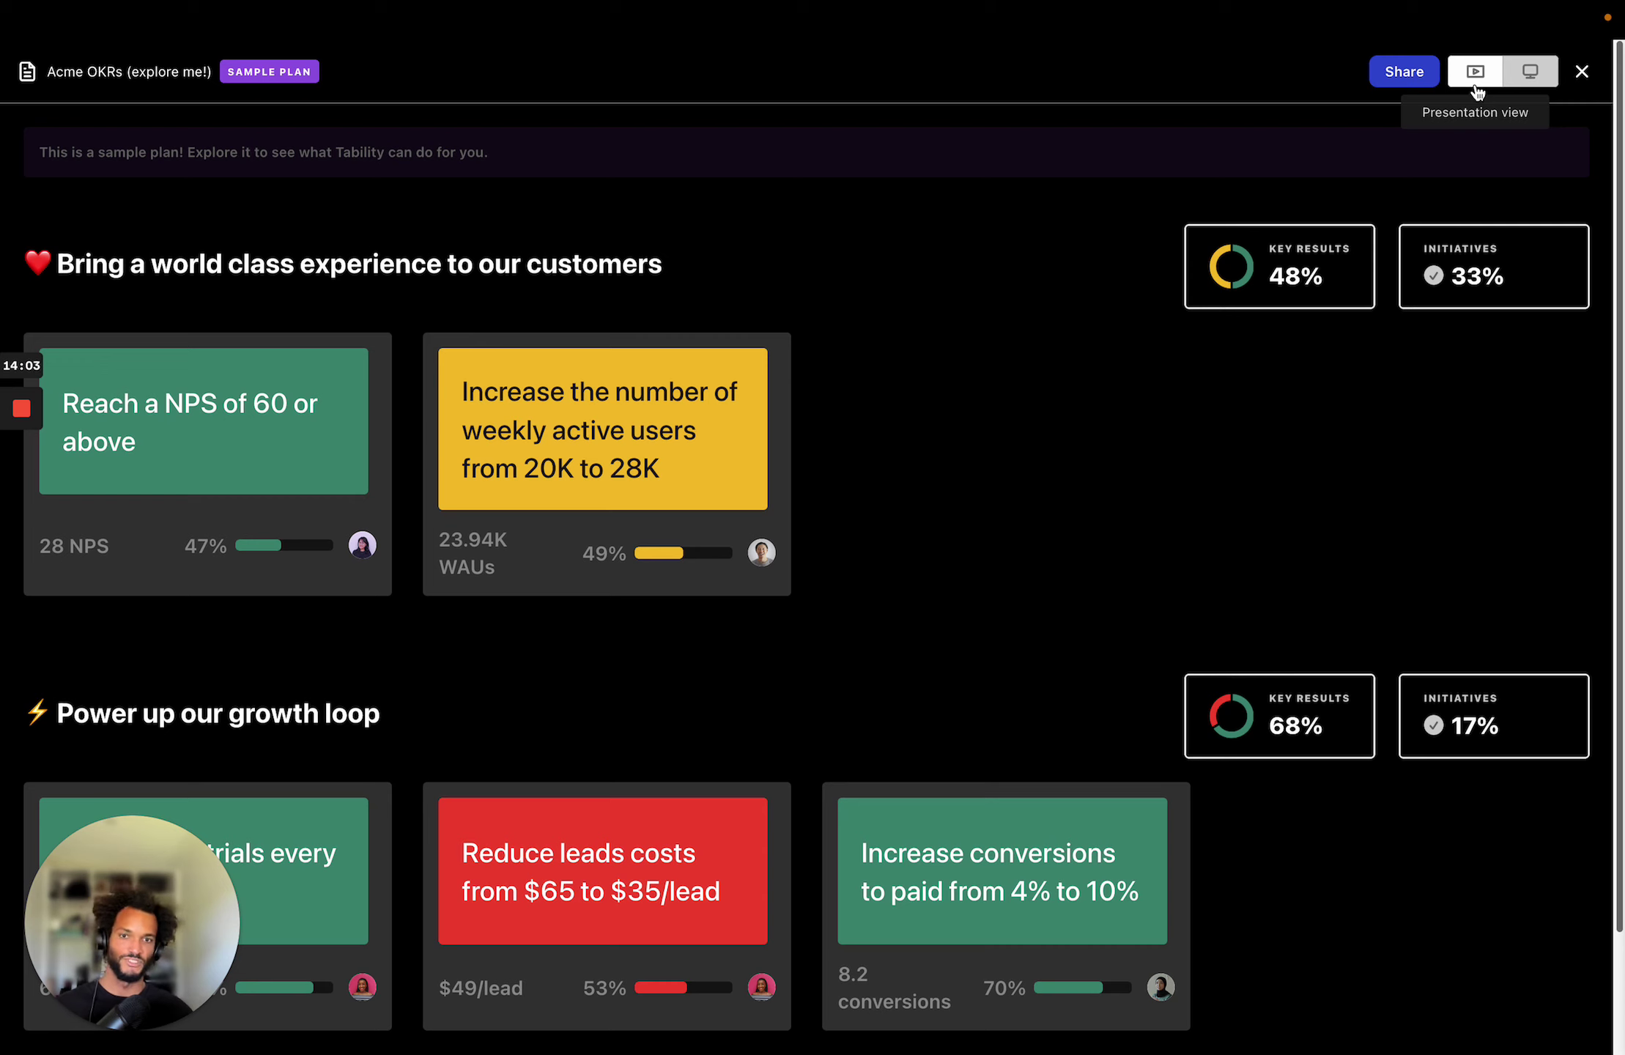
{"action": "left_click", "coordinate": [1582, 71]}
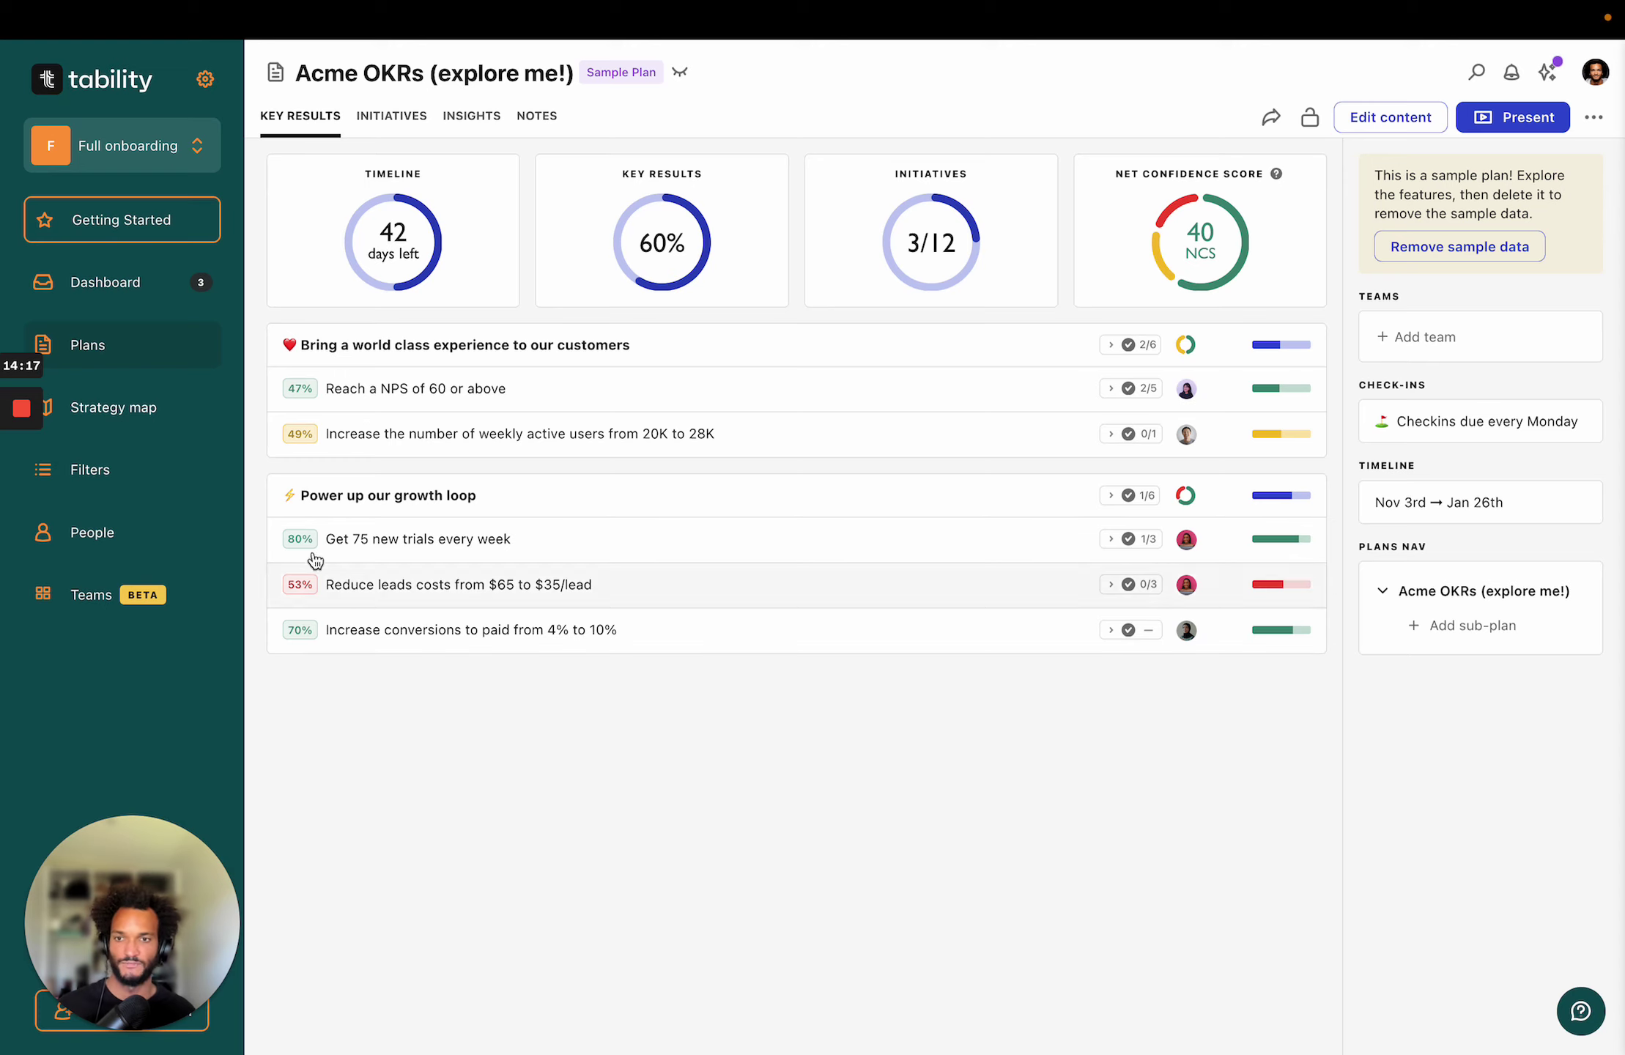
Create a sub-plan named 'Marketing OKRs' under Full onboarding OKRs.
{"action": "left_click", "coordinate": [146, 365]}
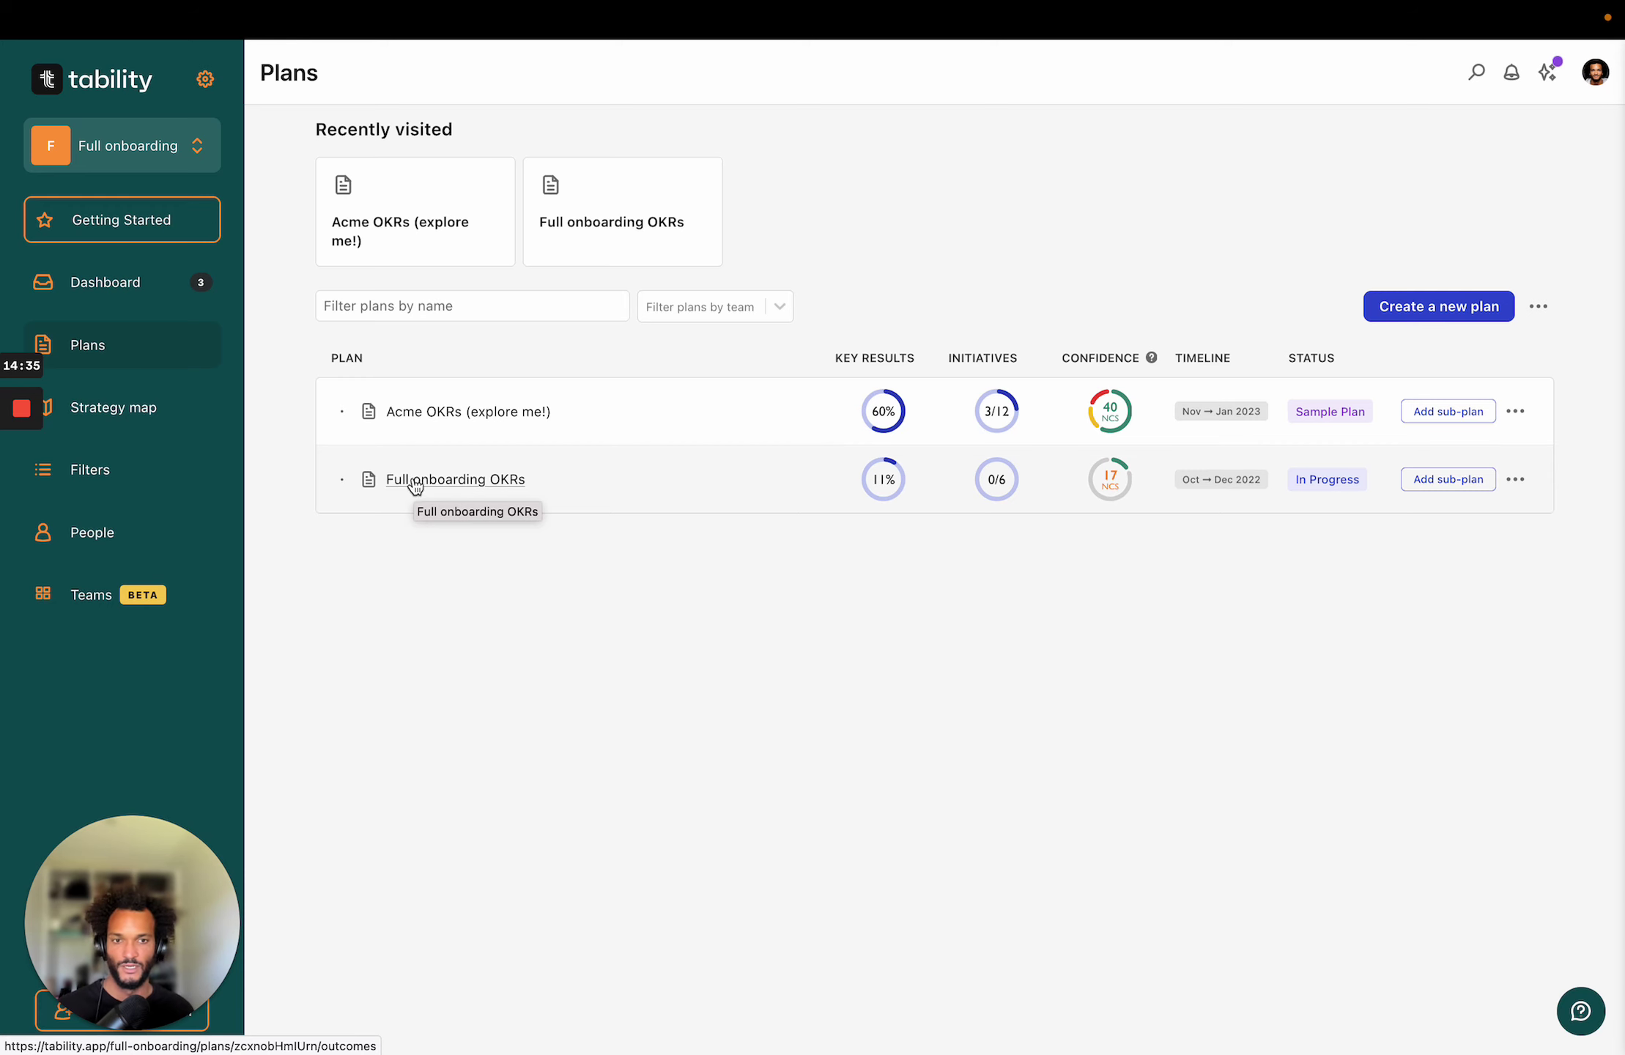
{"action": "left_click", "coordinate": [415, 482]}
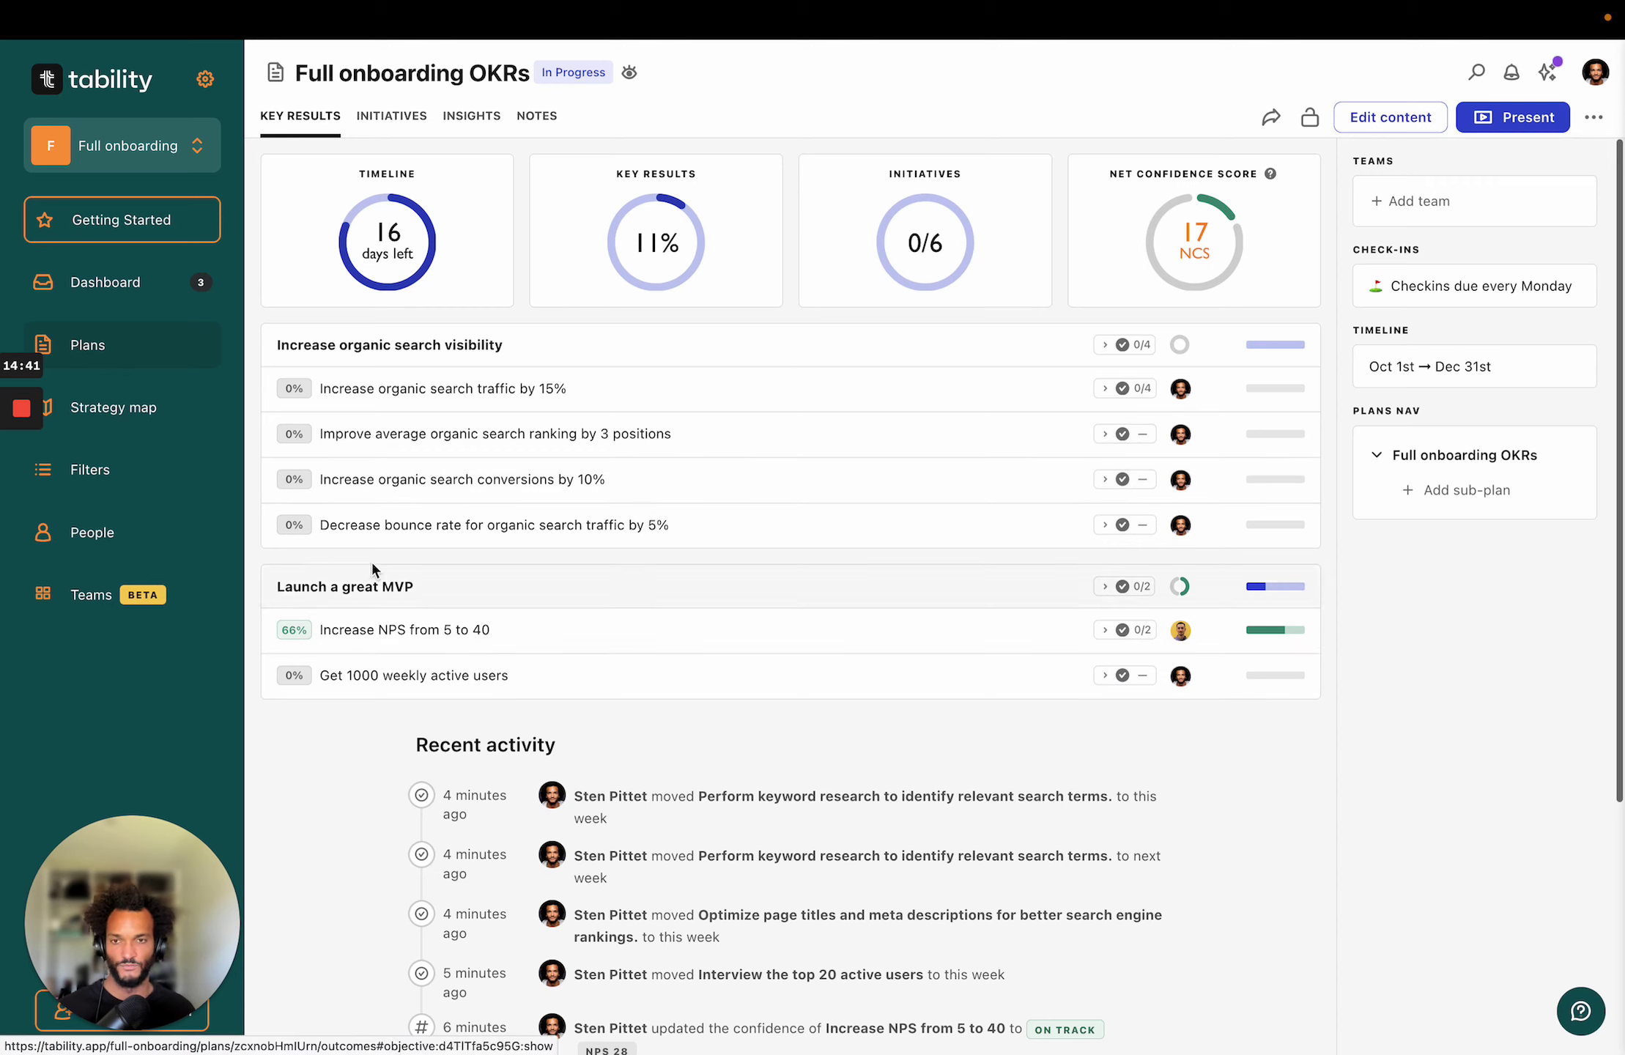
{"action": "left_click", "coordinate": [170, 351]}
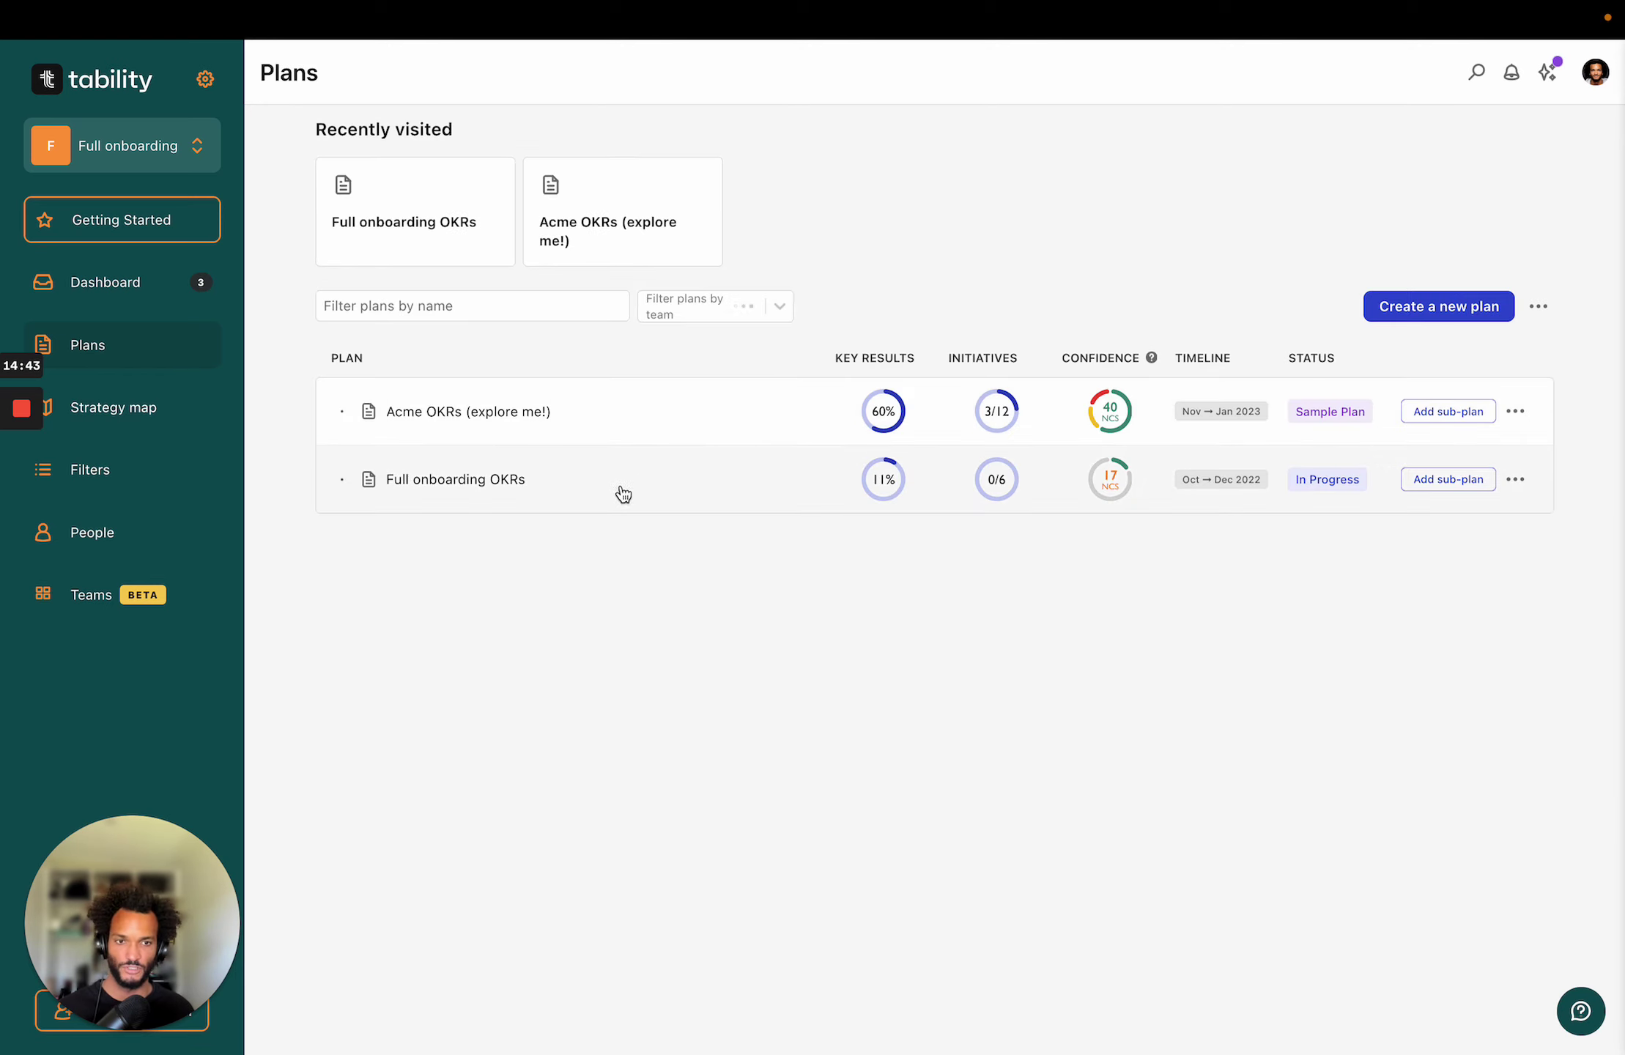
{"action": "left_click", "coordinate": [1457, 488]}
{"action": "left_click", "coordinate": [664, 325]}
{"action": "type", "text": "Marketing OKRs"}
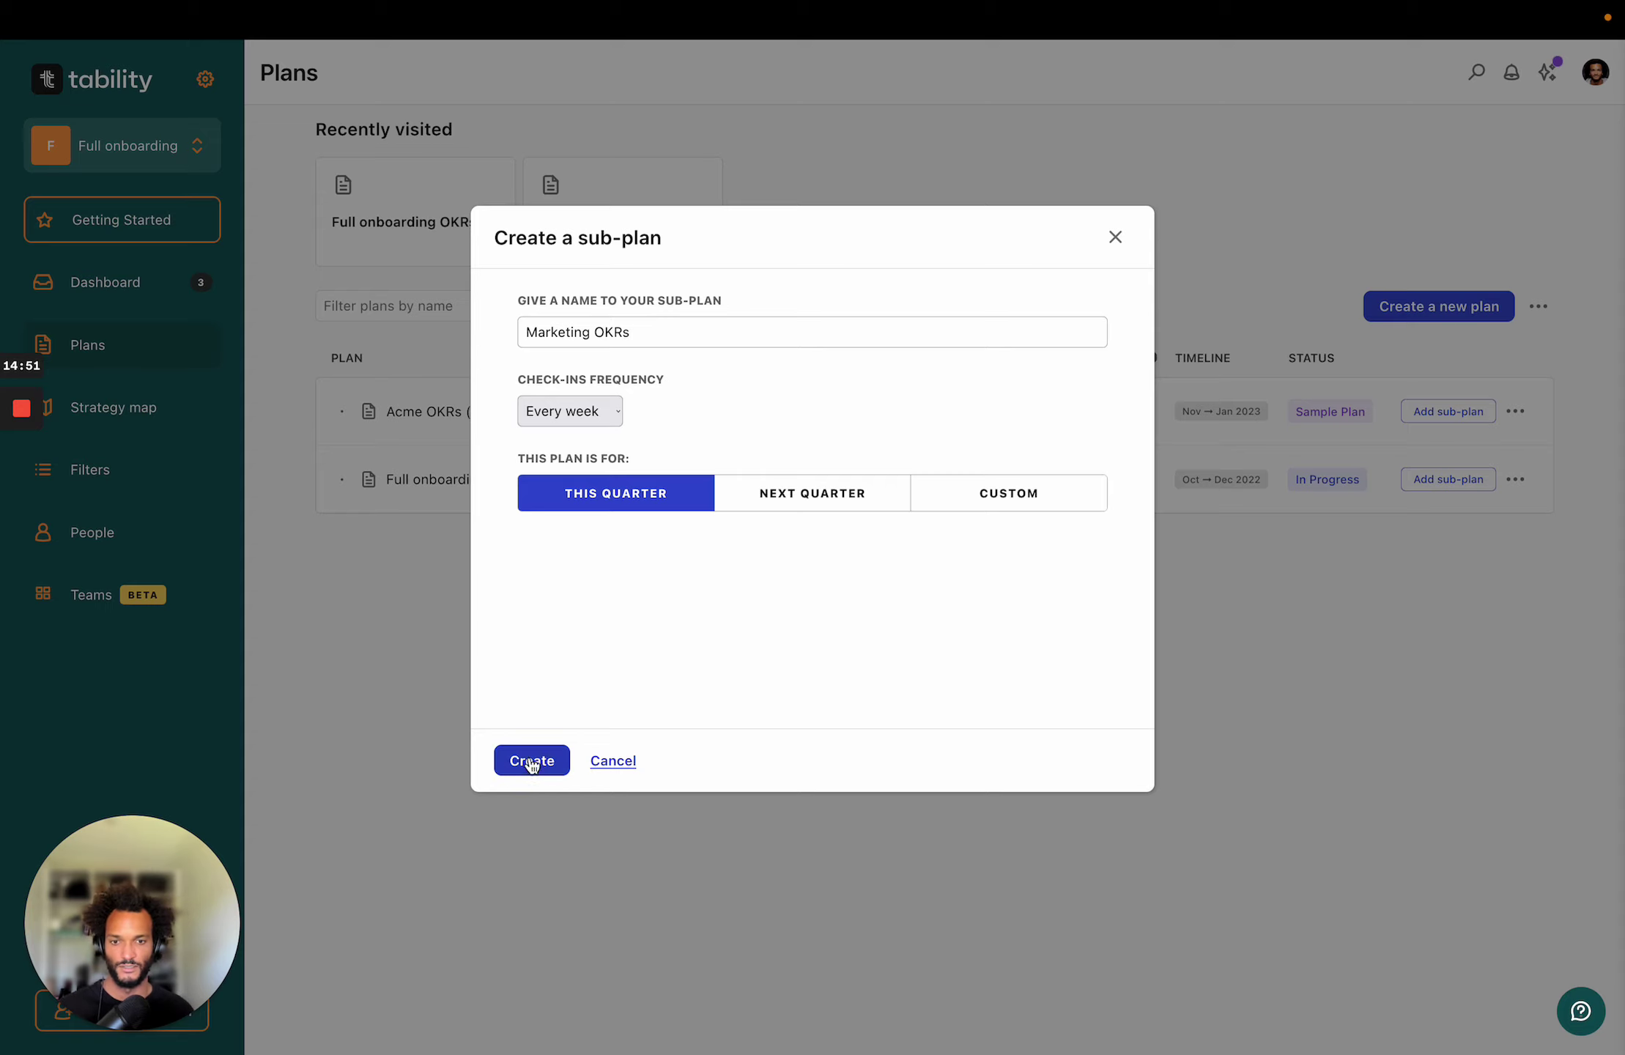
{"action": "left_click", "coordinate": [532, 761]}
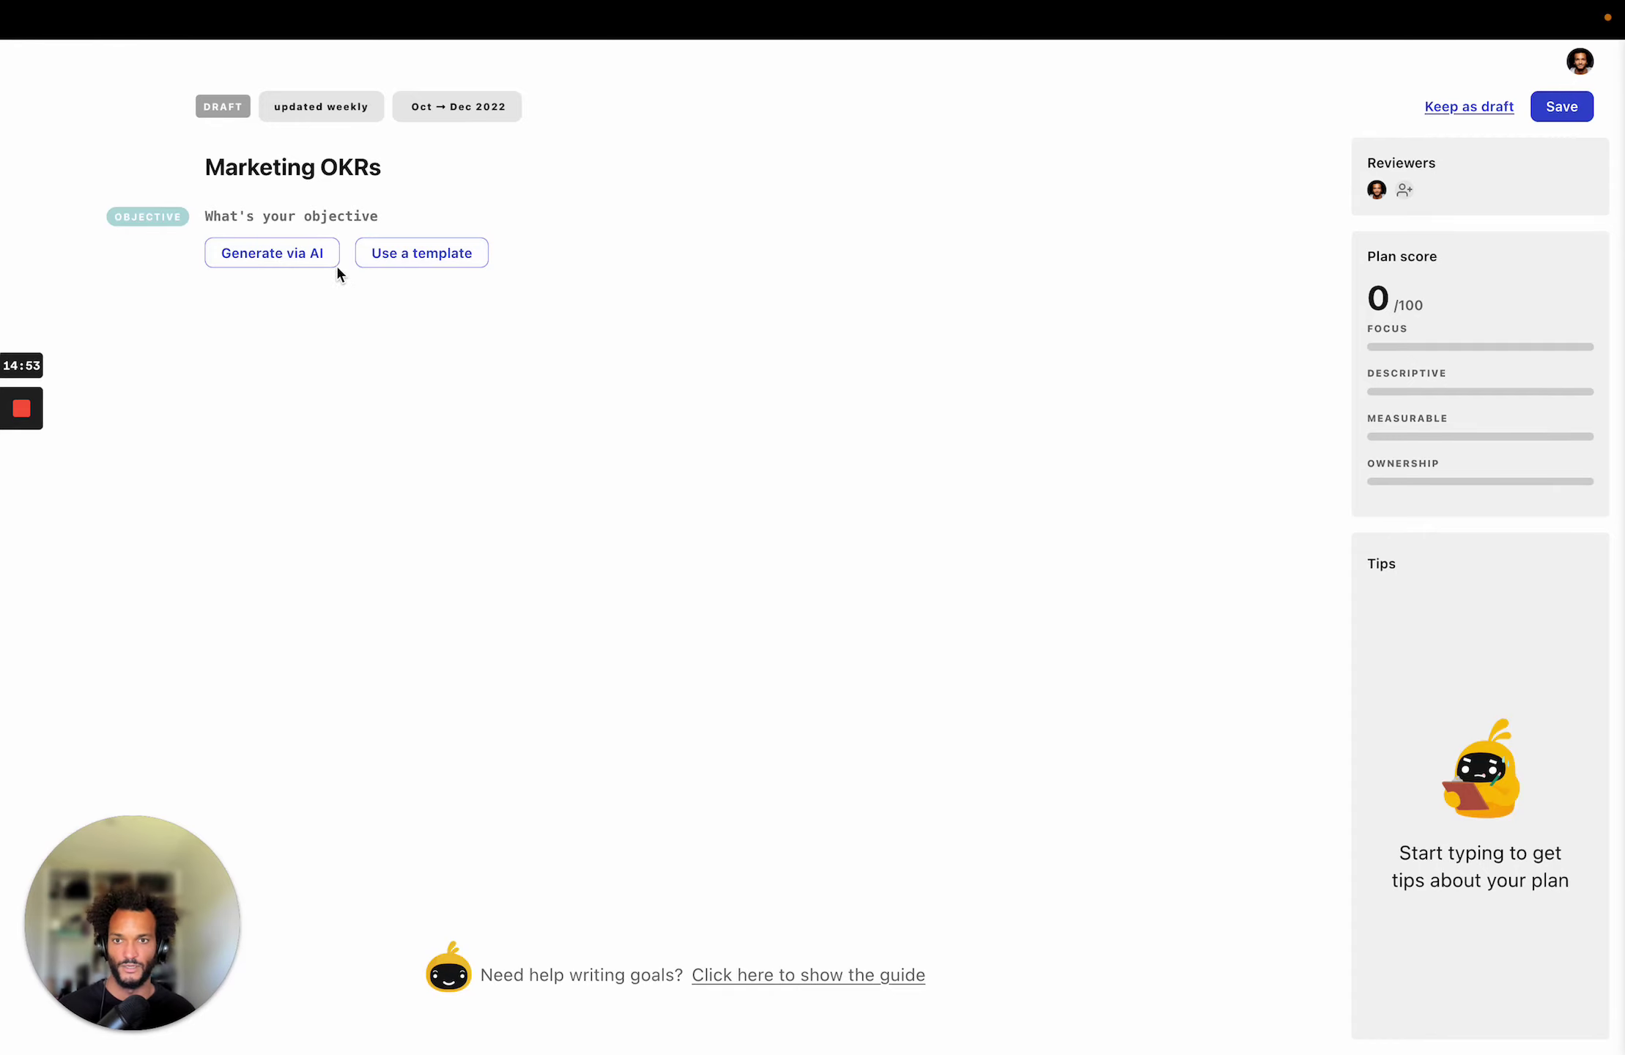
AI-generate an 'Increase leads' objective with key results, save, and expand it in Plans.
{"action": "left_click", "coordinate": [324, 258]}
{"action": "left_click", "coordinate": [655, 479]}
{"action": "type", "text": "INcrease leads"}
{"action": "left_click", "coordinate": [608, 766]}
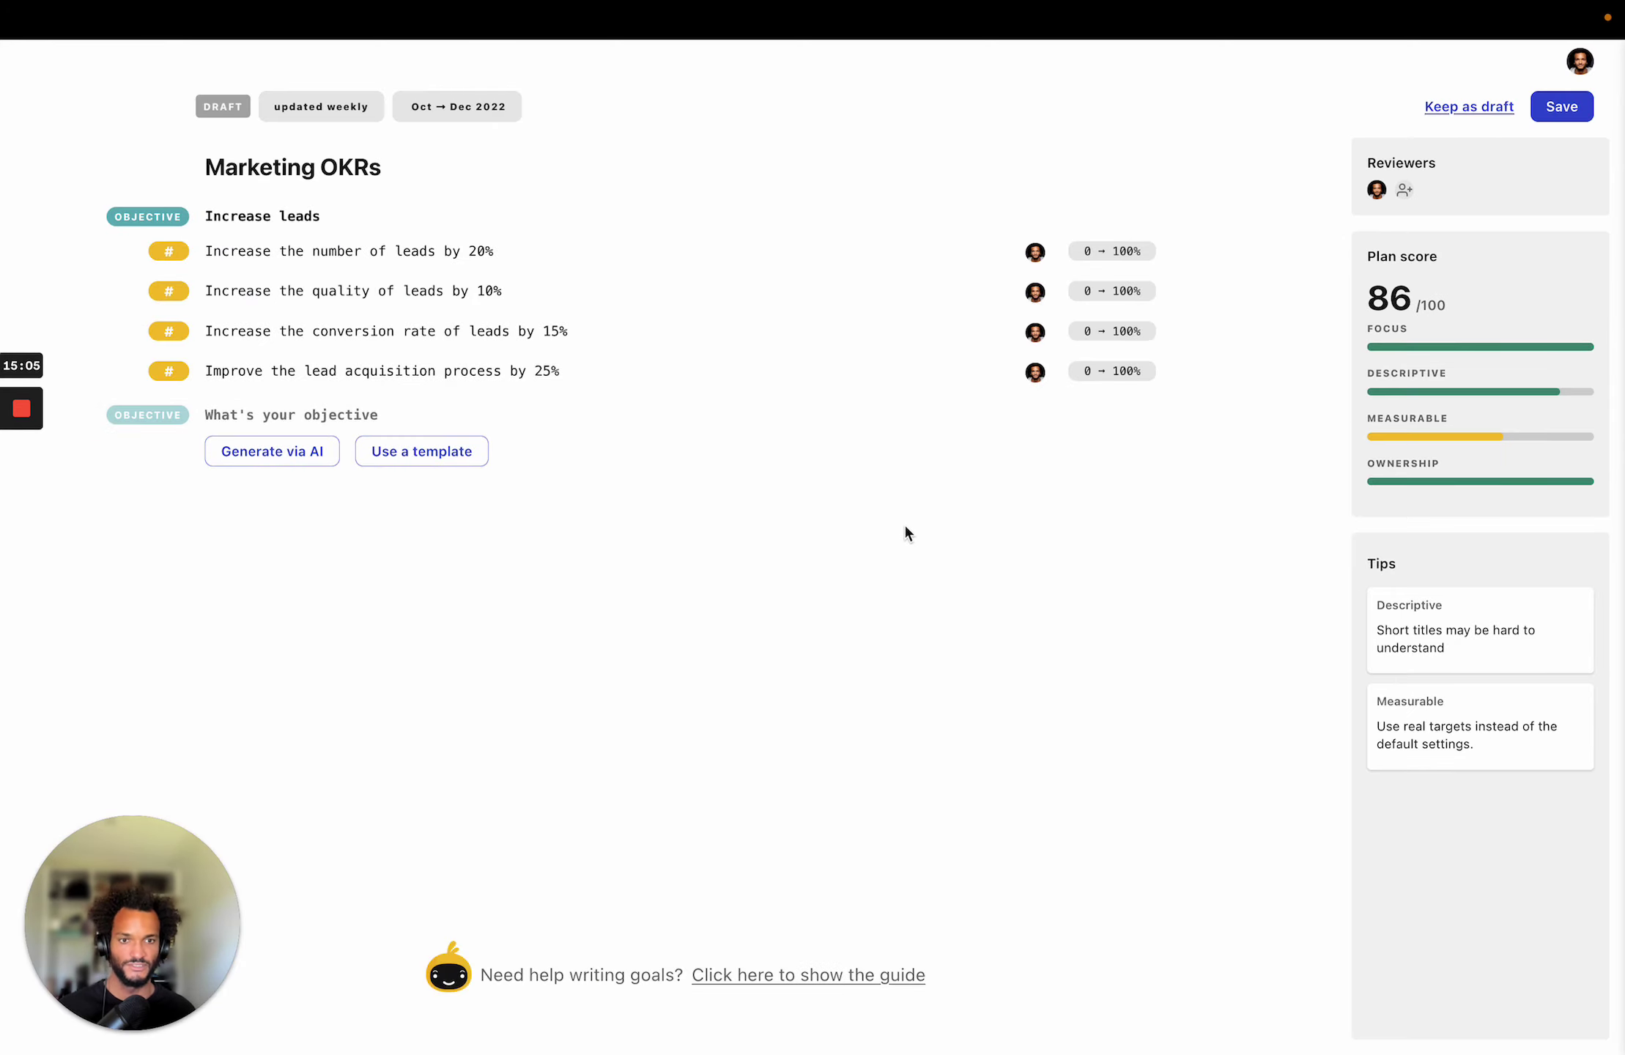
{"action": "left_click", "coordinate": [1562, 107]}
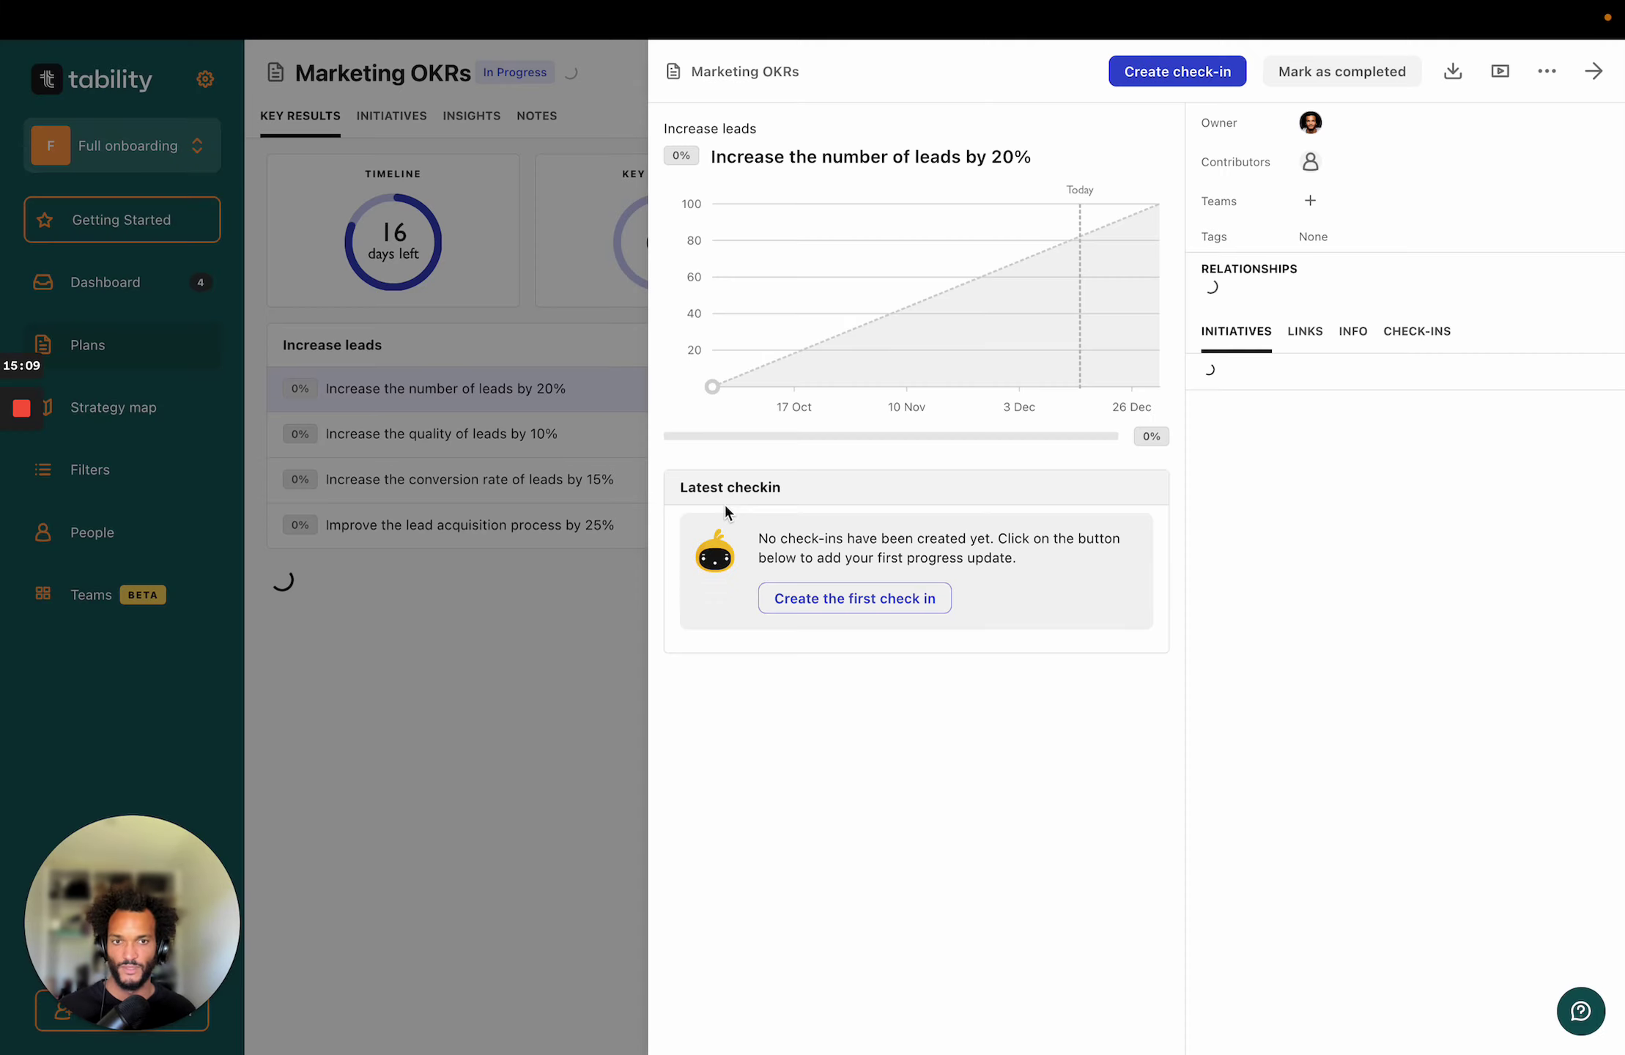
{"action": "left_click", "coordinate": [472, 762]}
{"action": "left_click", "coordinate": [172, 362]}
{"action": "left_click", "coordinate": [342, 480]}
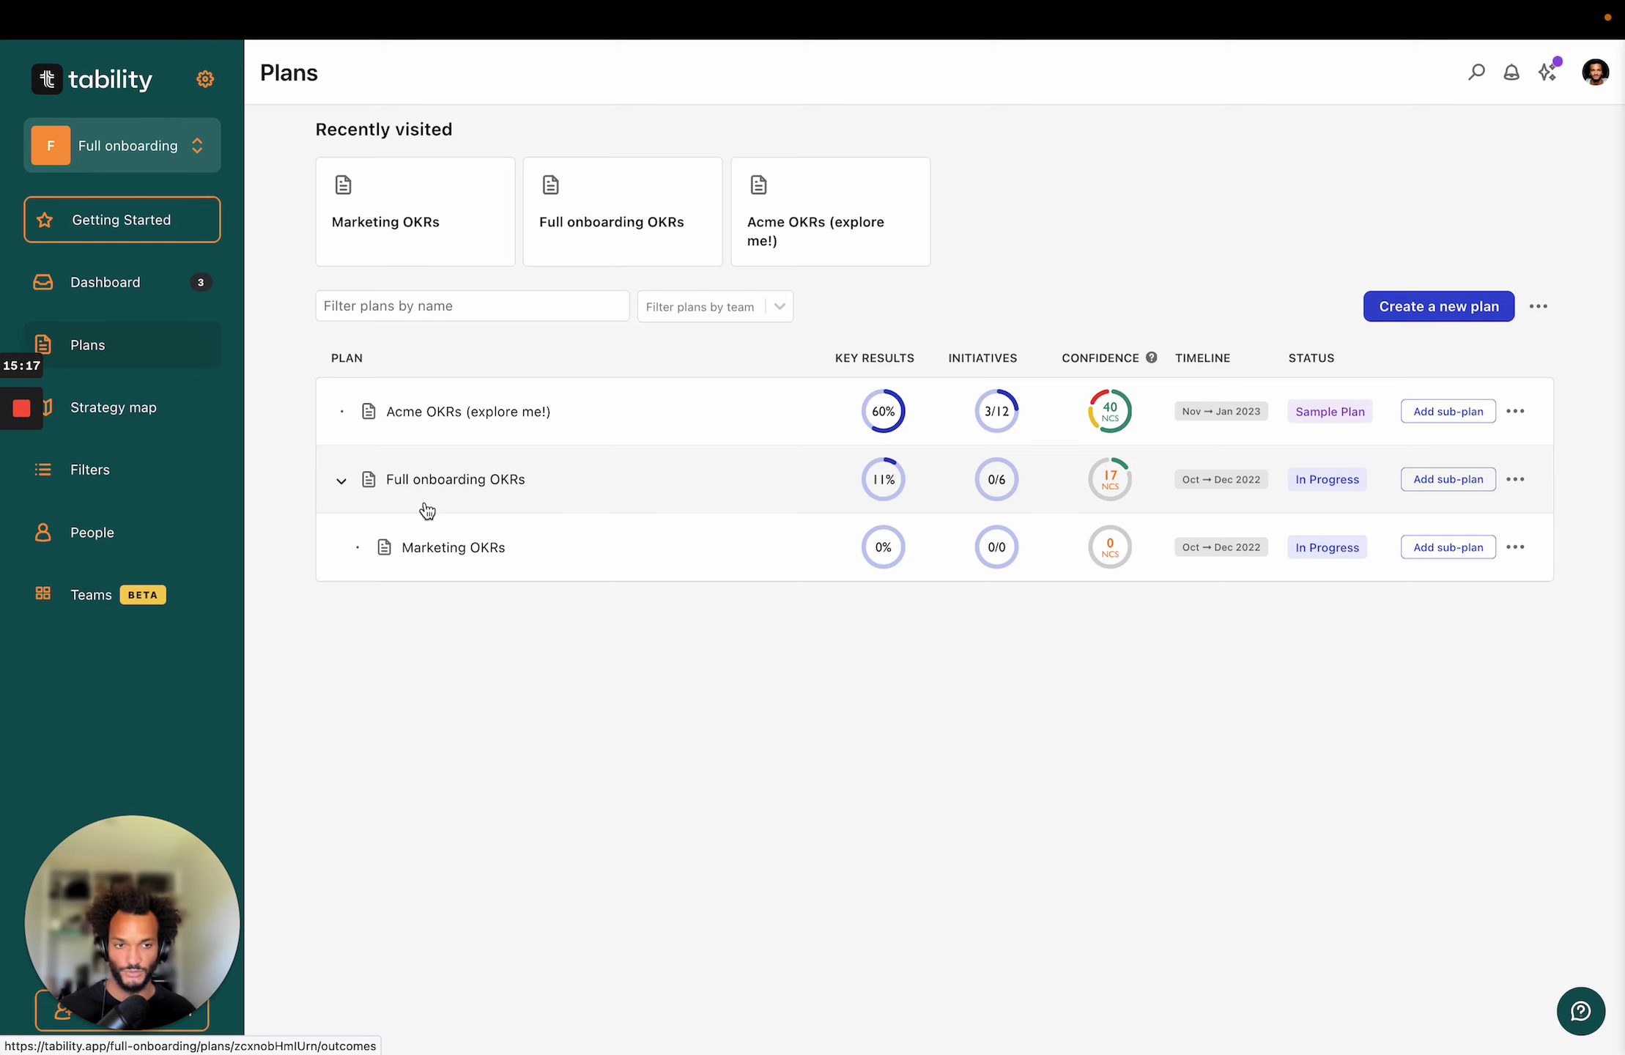
Create a 'Product OKRs' sub-plan with the objective 'Improve user onboarding'.
{"action": "left_click", "coordinate": [1447, 480]}
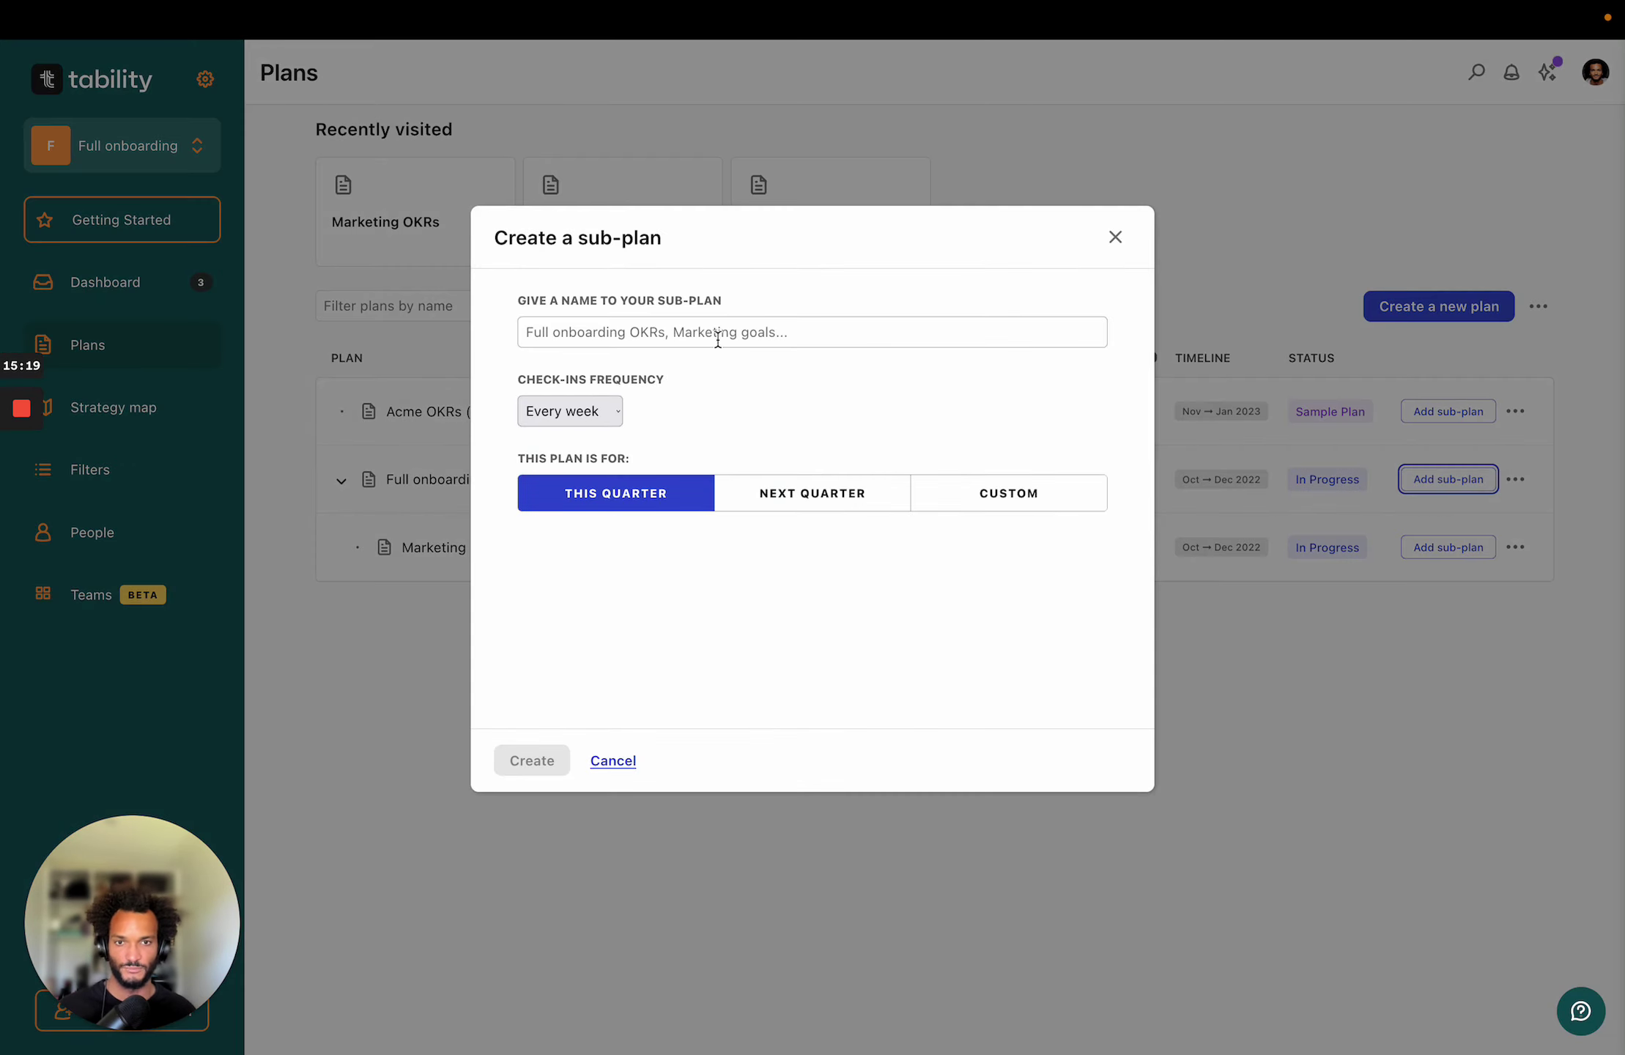
{"action": "type", "text": "Product OKRs"}
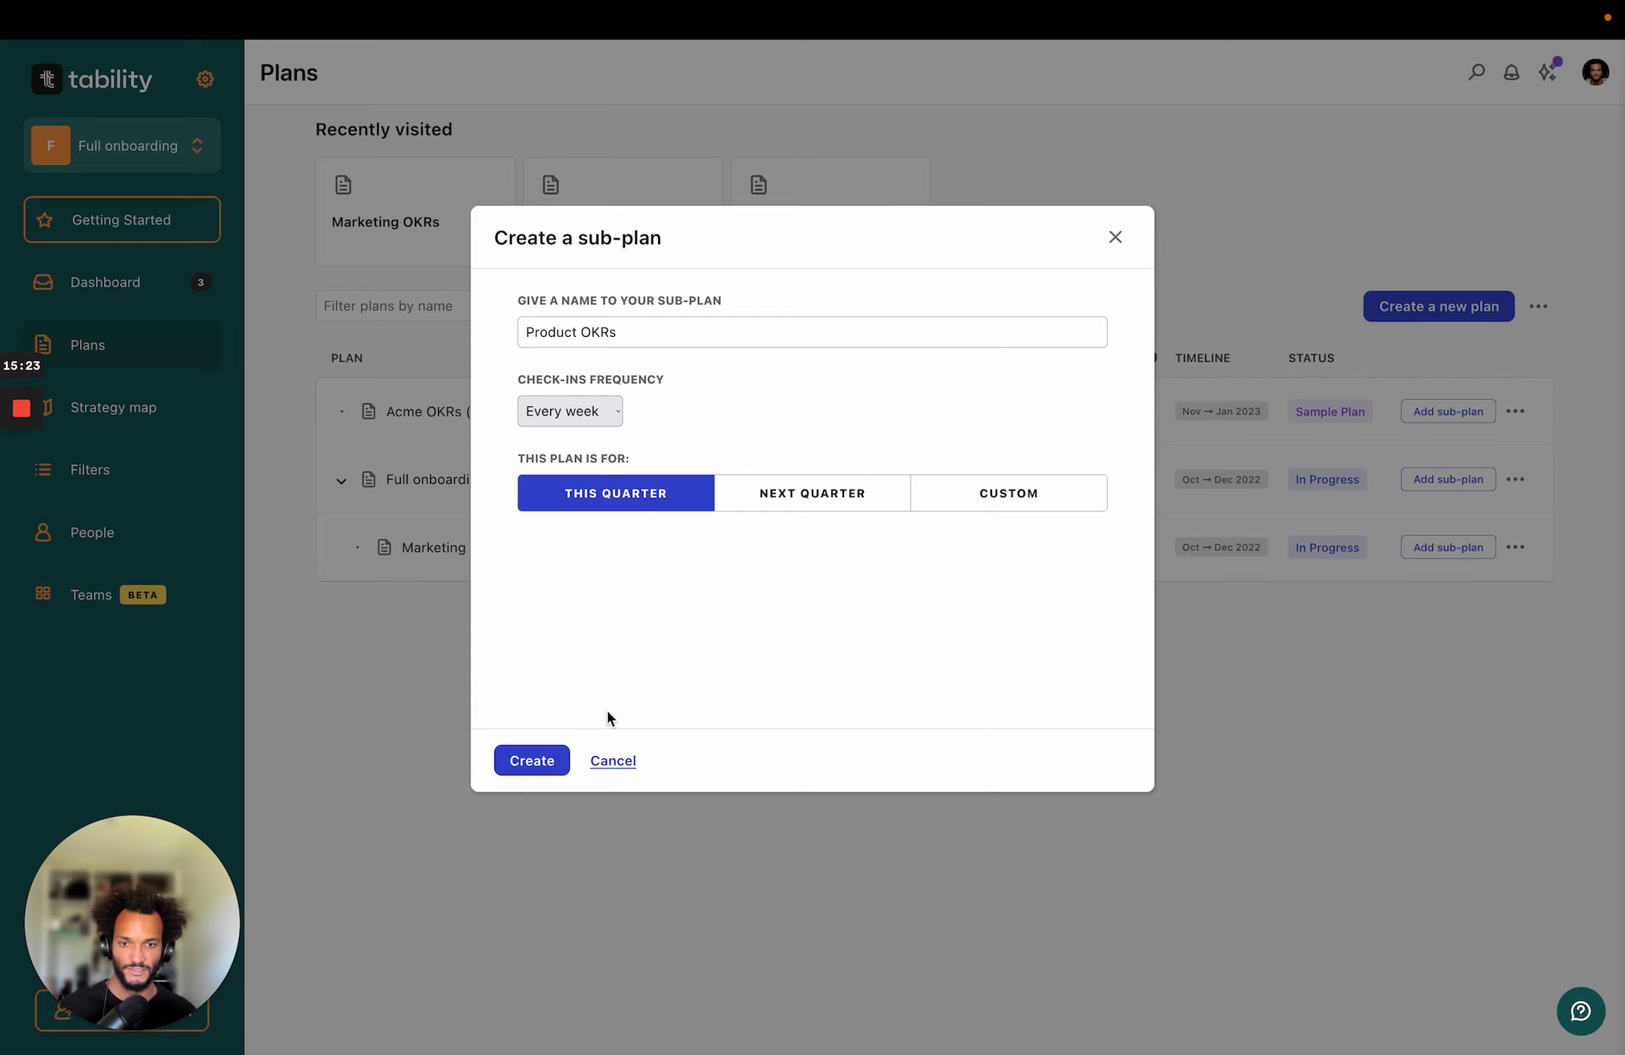
{"action": "left_click", "coordinate": [522, 760]}
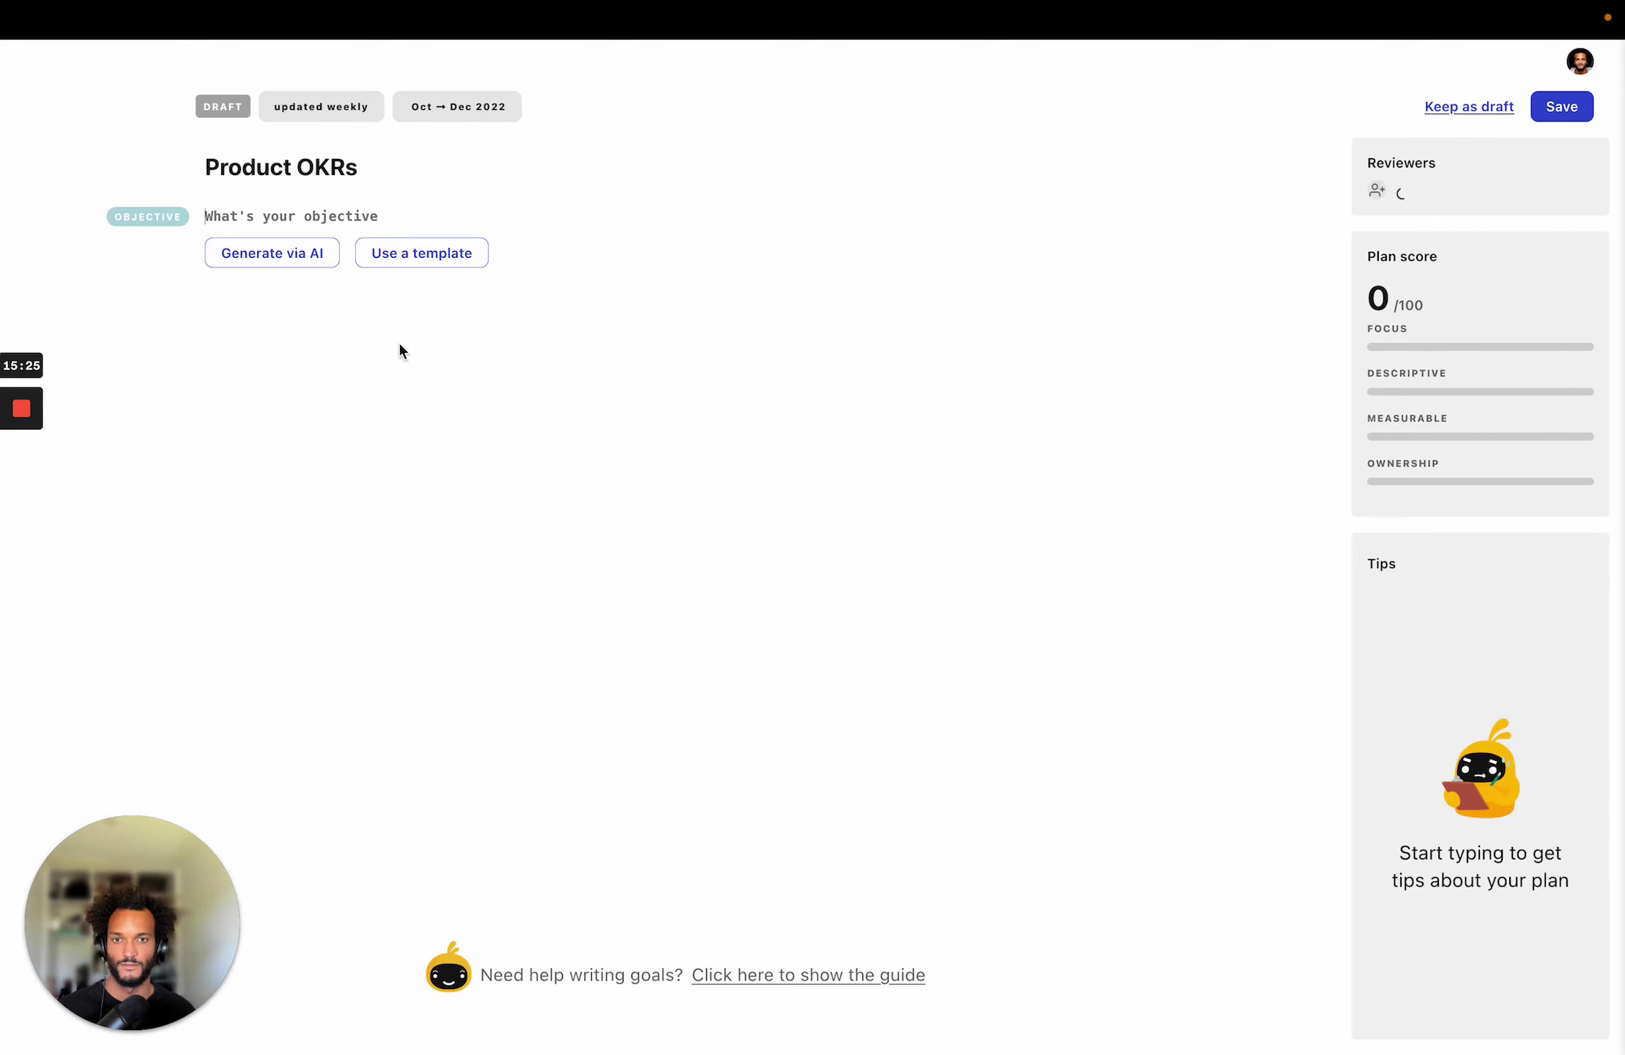
{"action": "type", "text": "Im"}
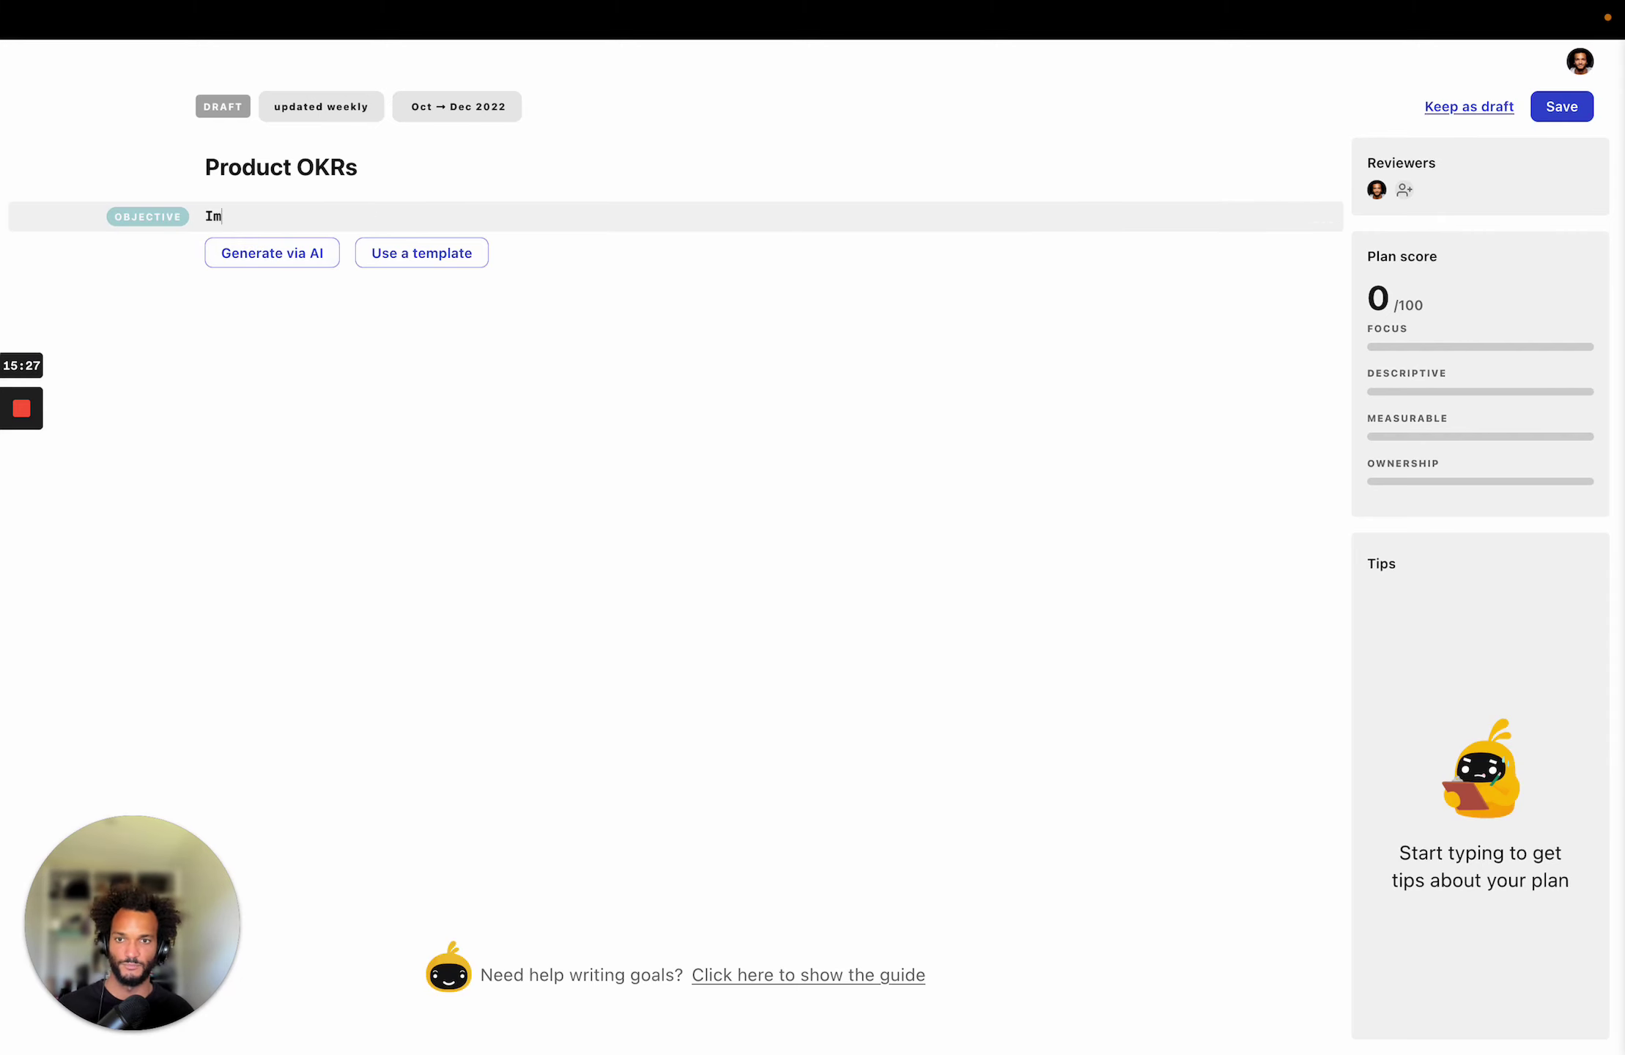
{"action": "type", "text": "prove user onboarding"}
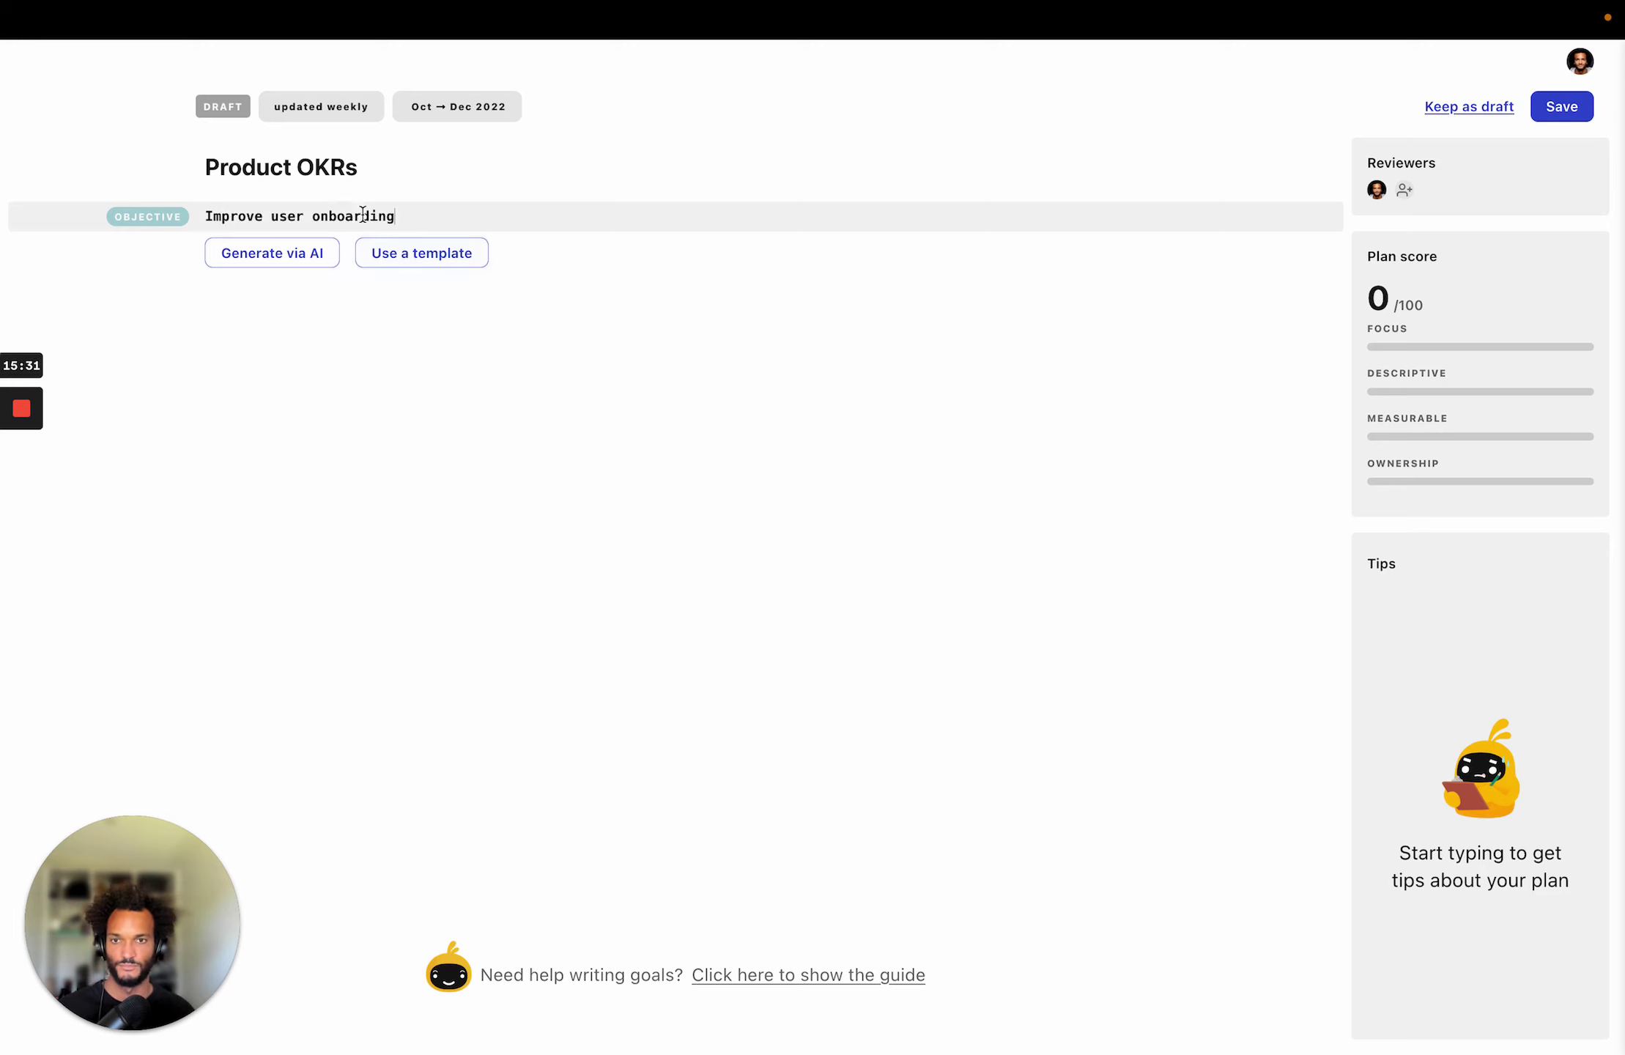
Regenerate the objective with AI as 'Increase user onboarding success' and delete the original row.
{"action": "triple_click", "coordinate": [361, 213]}
{"action": "key", "text": "ctrl+c"}
{"action": "left_click", "coordinate": [273, 261]}
{"action": "left_click", "coordinate": [437, 260]}
{"action": "left_click", "coordinate": [627, 484]}
{"action": "key", "text": "ctrl+v"}
{"action": "left_click", "coordinate": [600, 759]}
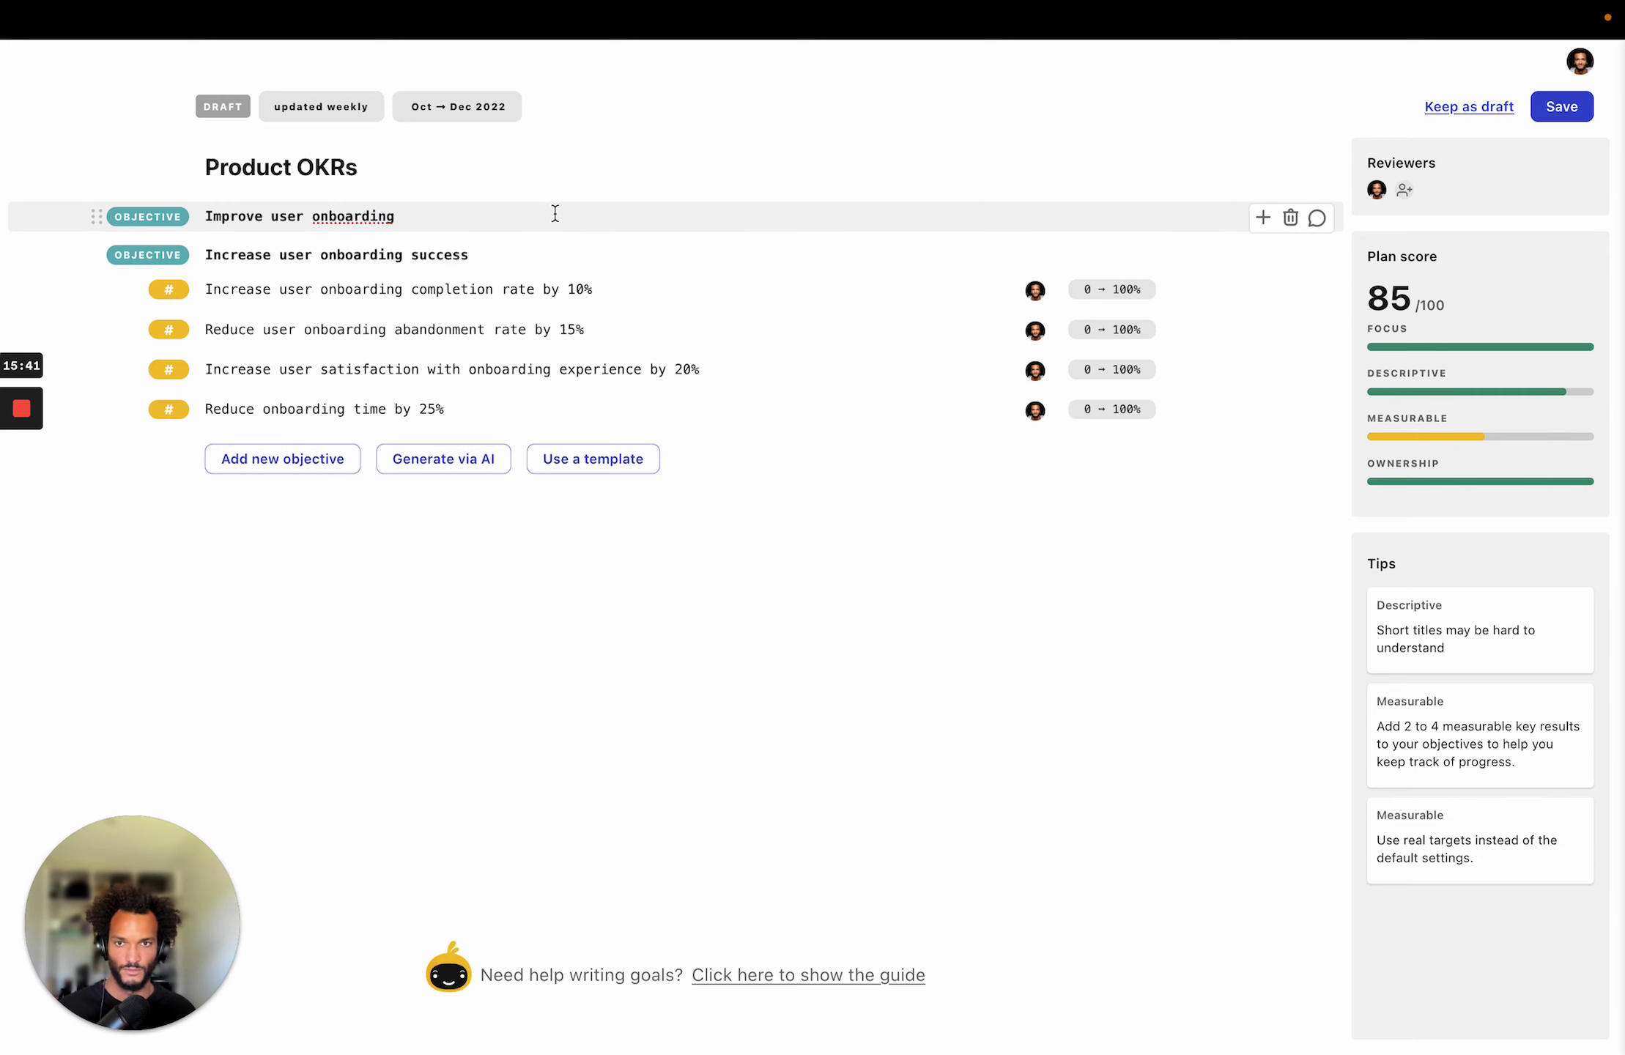
{"action": "triple_click", "coordinate": [581, 208]}
{"action": "key", "text": "BackSpace"}
{"action": "key", "text": "BackSpace"}
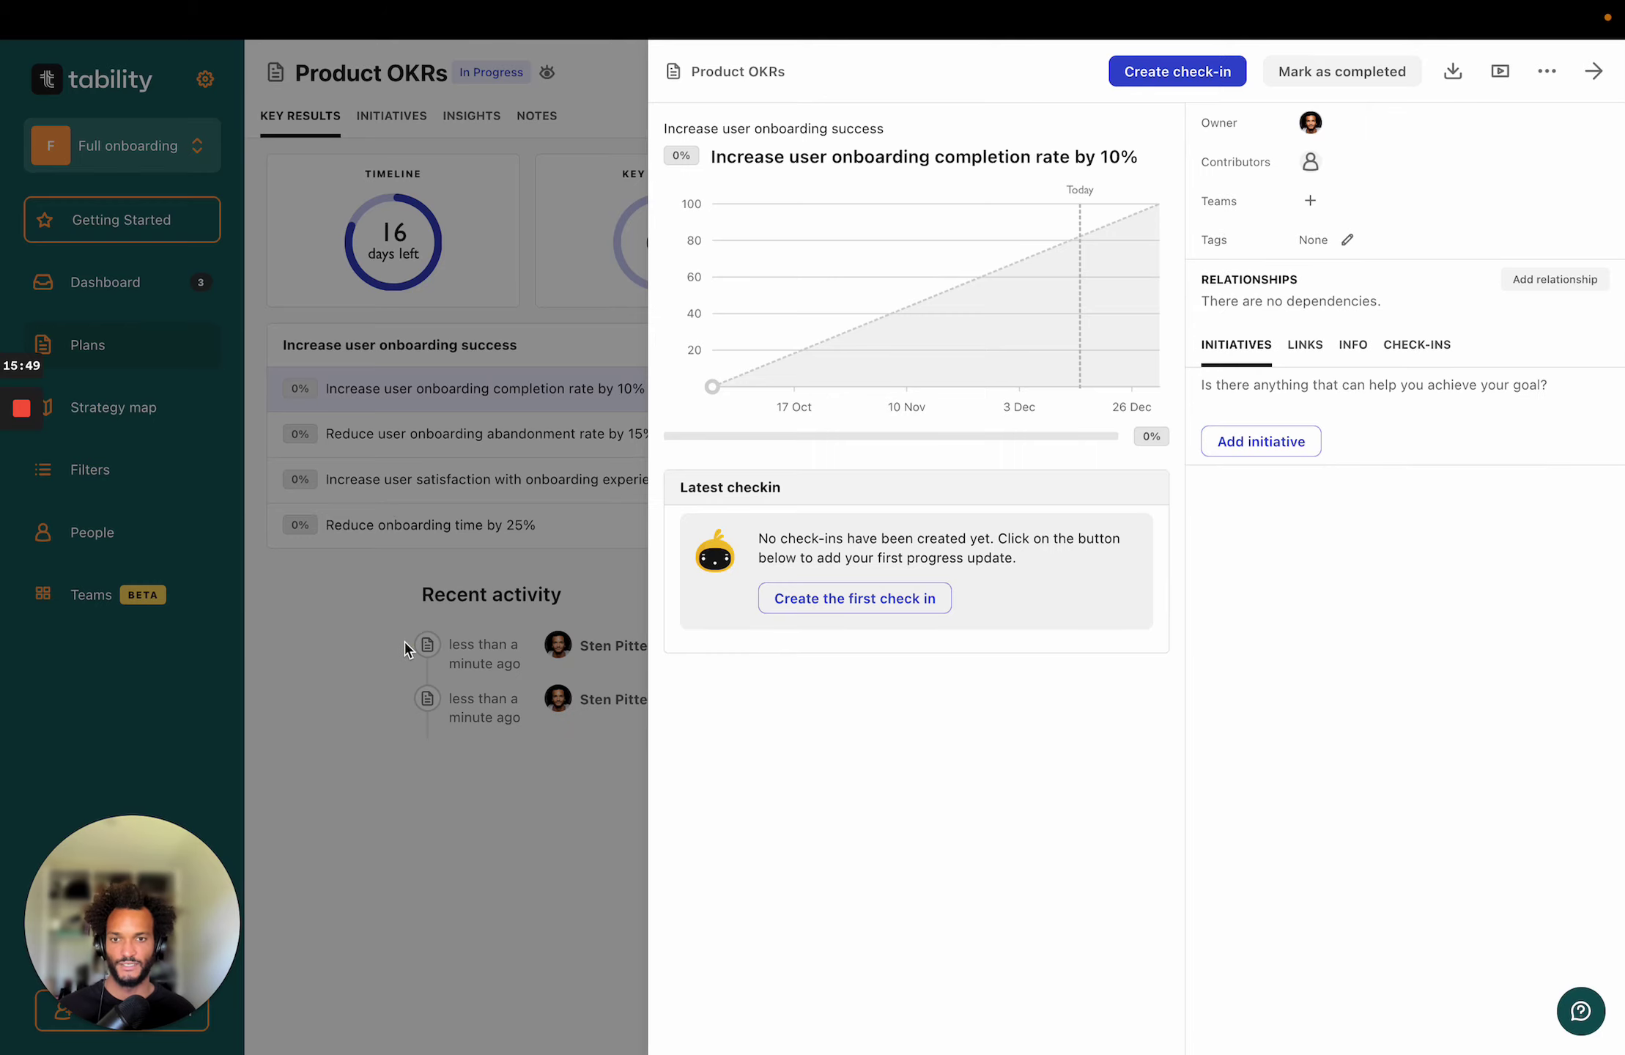
Close the key result panel and return to Plans, showing Marketing and Product OKRs nested.
{"action": "left_click", "coordinate": [400, 639]}
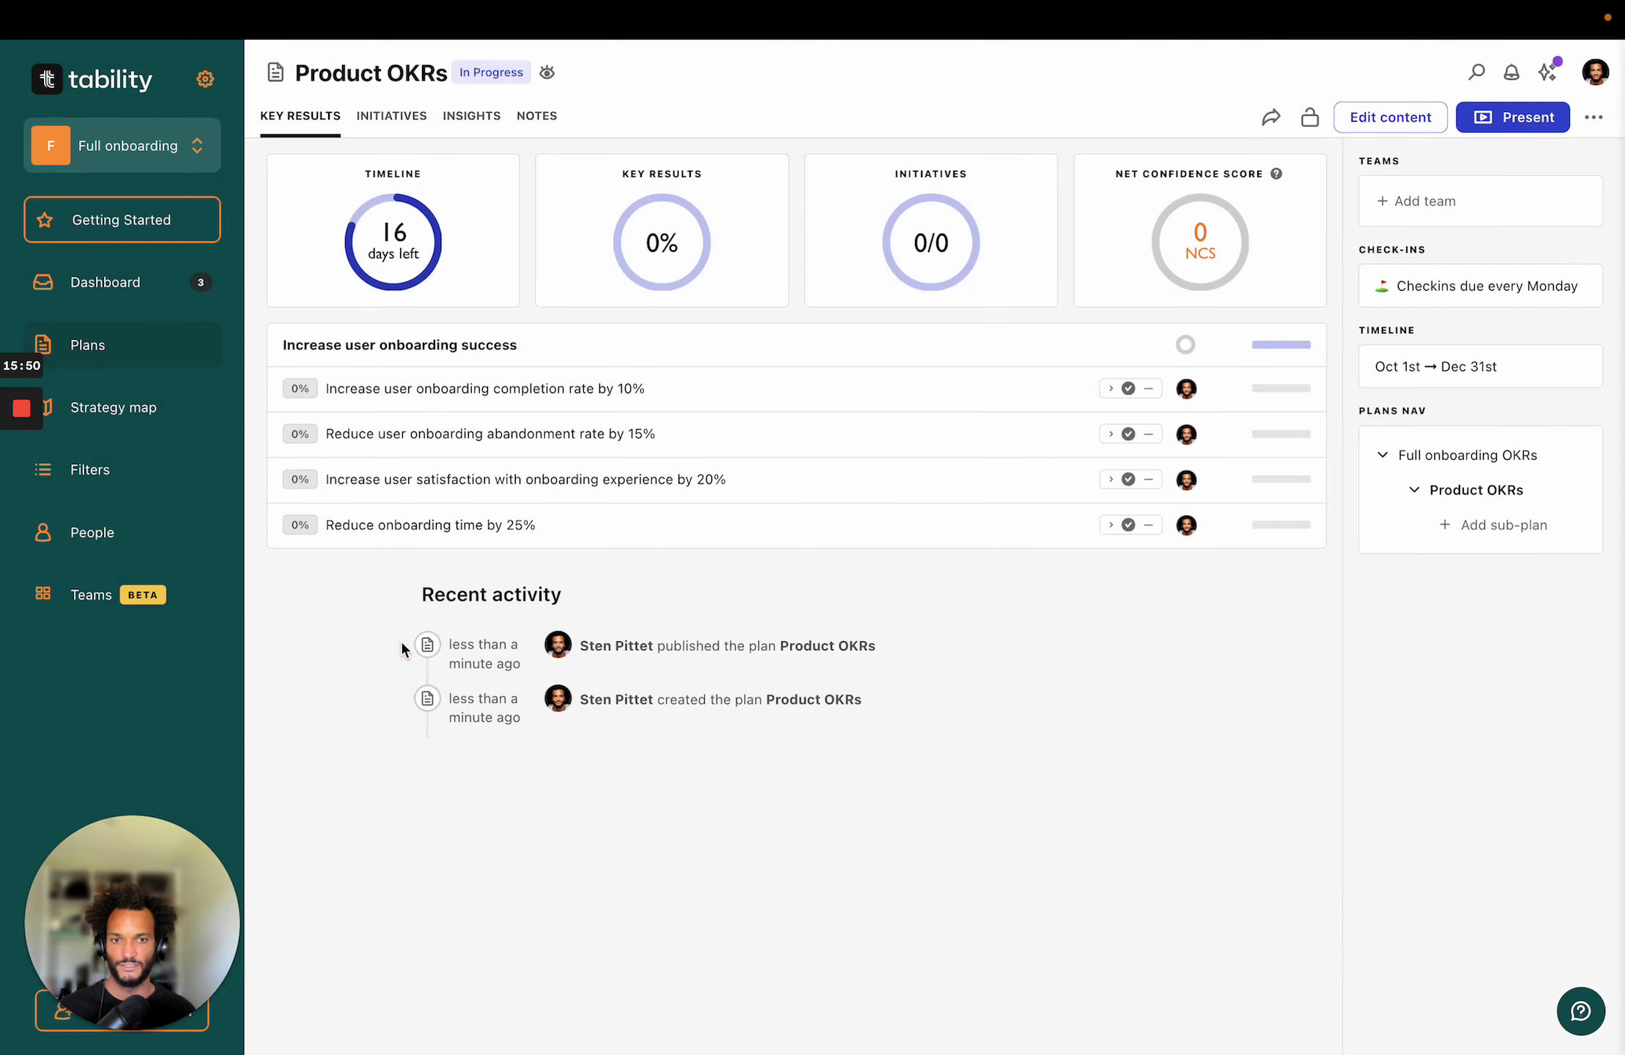
{"action": "left_click", "coordinate": [1476, 458]}
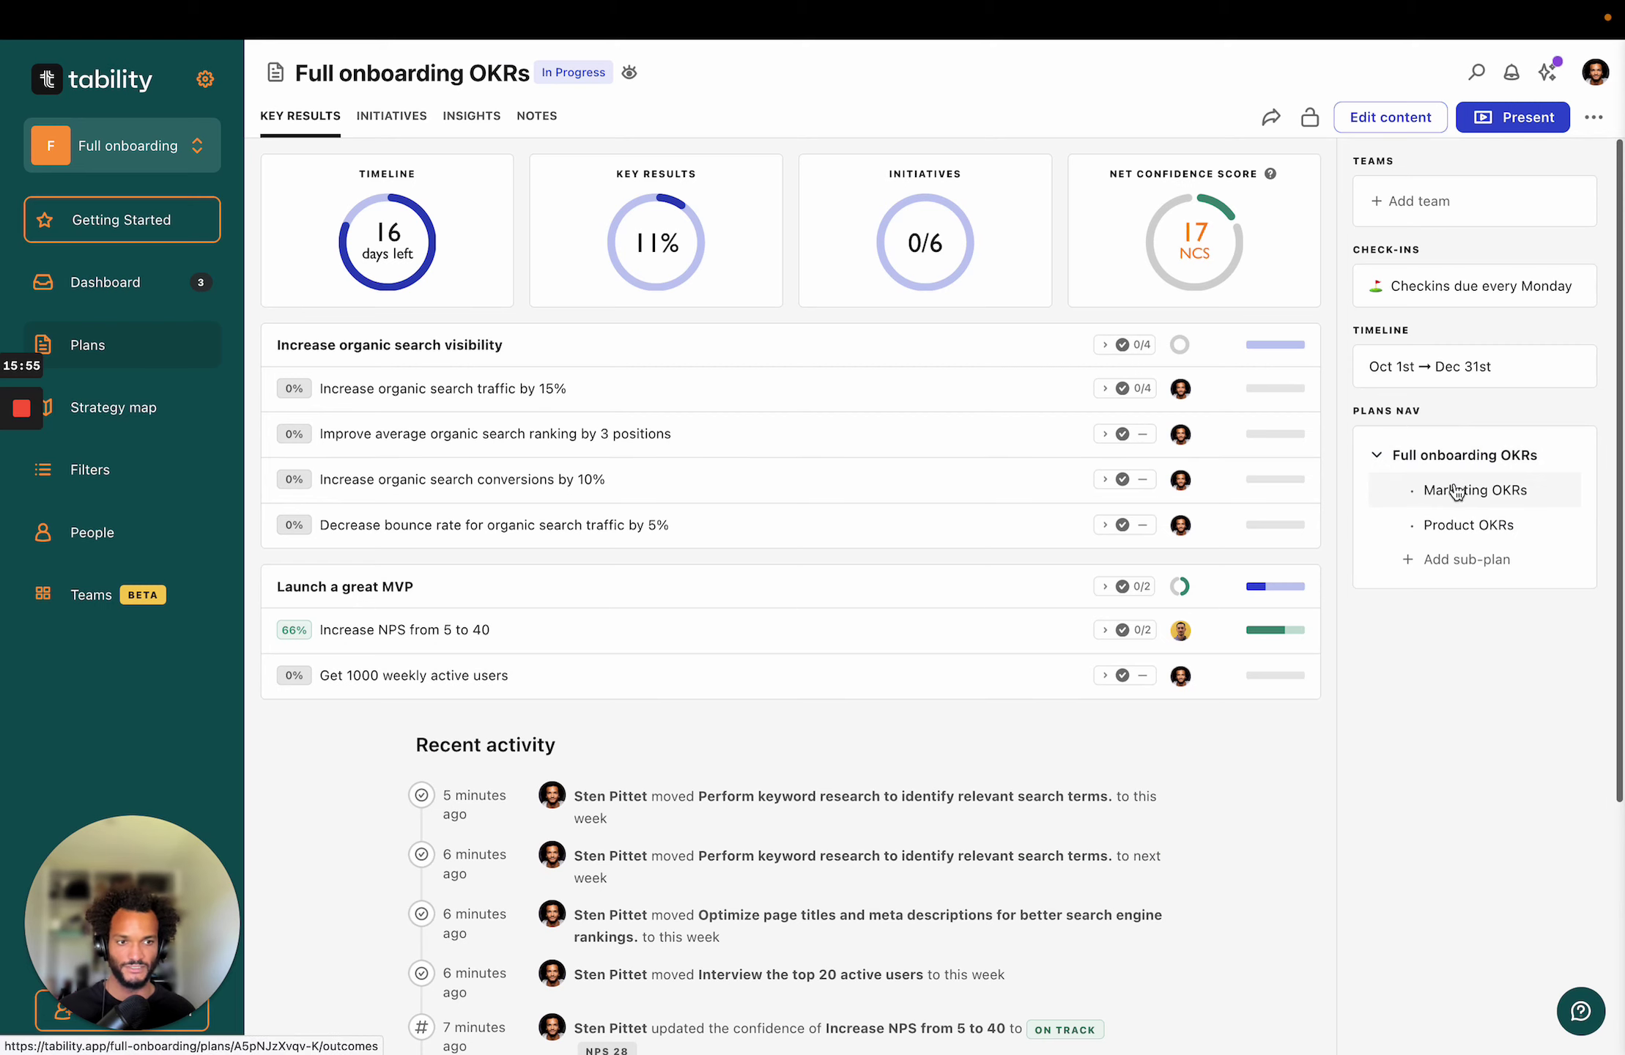
{"action": "left_click", "coordinate": [143, 353]}
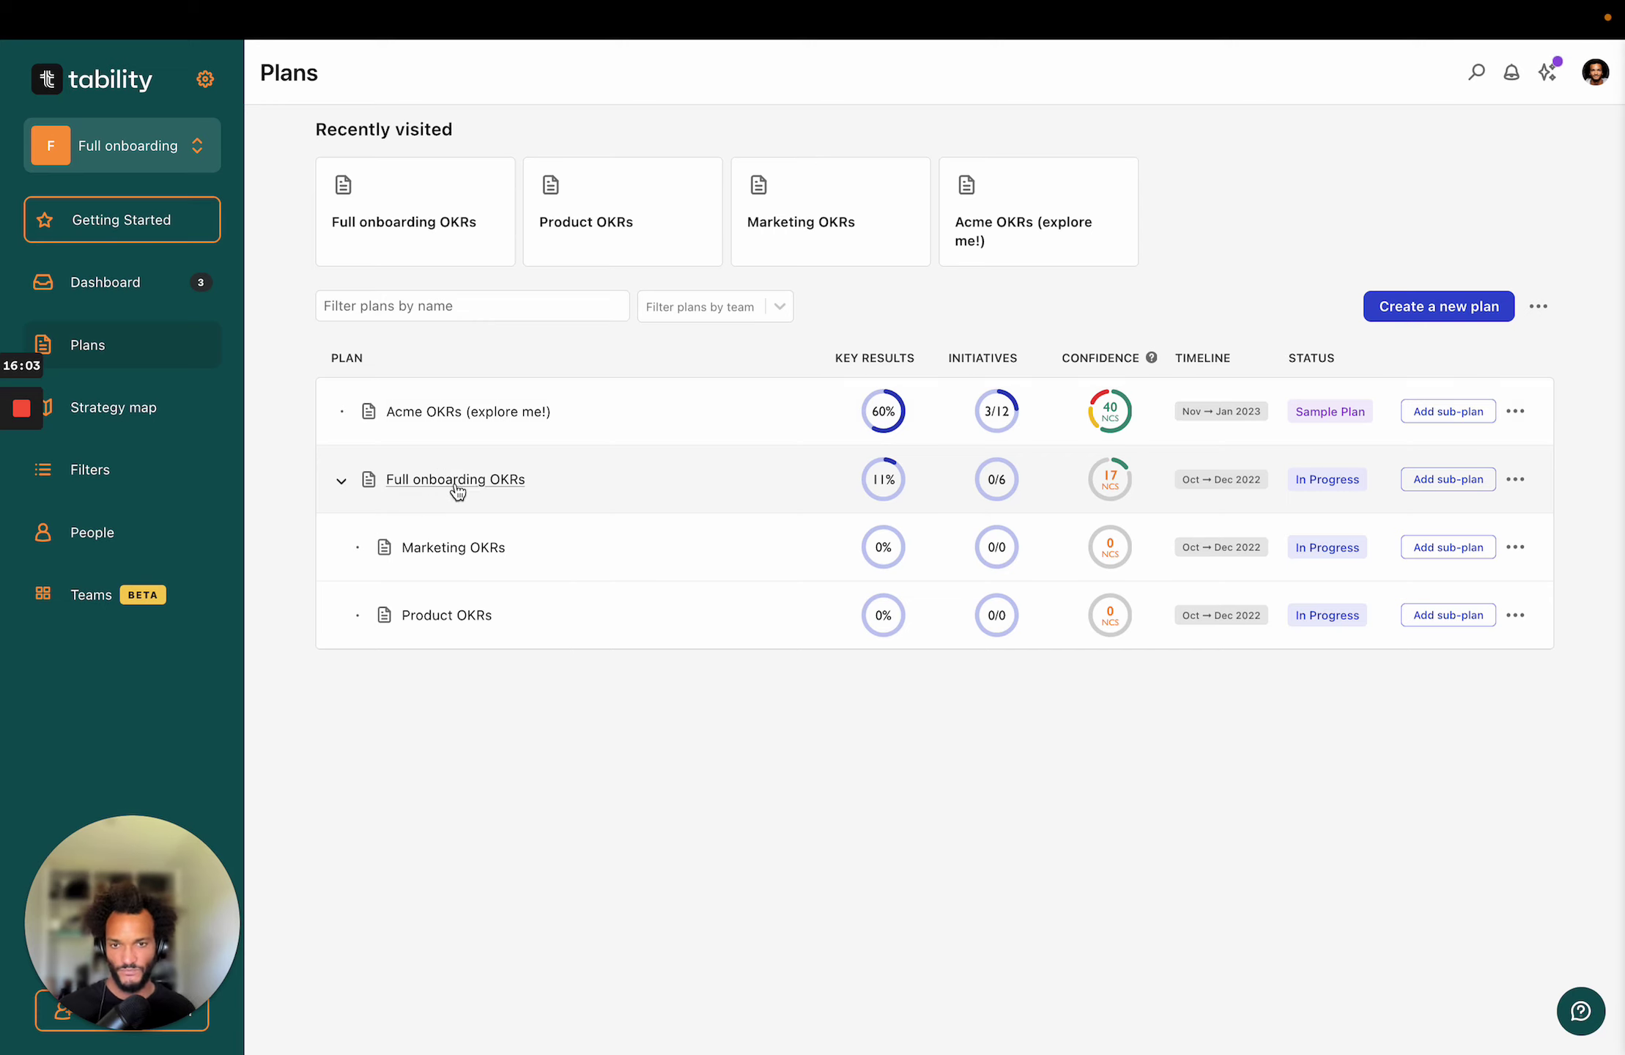
Open the strategy map and expand the organic search, MVP, Increase leads and Product objectives.
{"action": "left_click", "coordinate": [128, 411]}
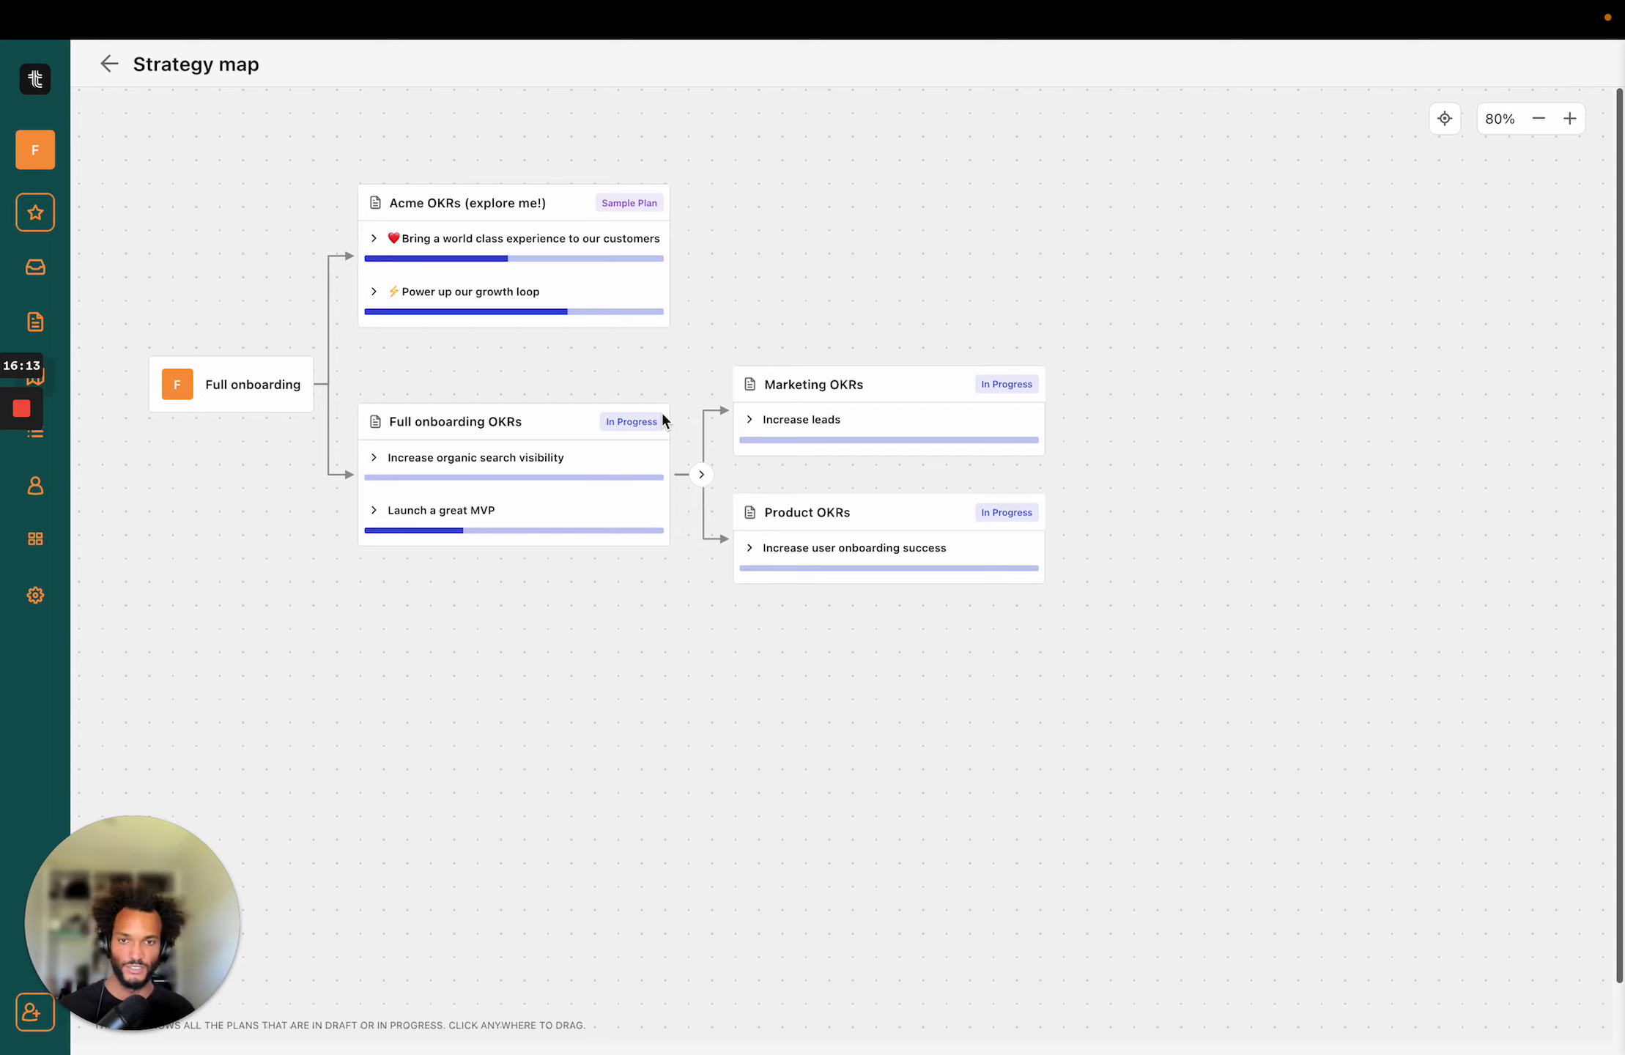
{"action": "left_click", "coordinate": [374, 457]}
{"action": "left_click", "coordinate": [374, 586]}
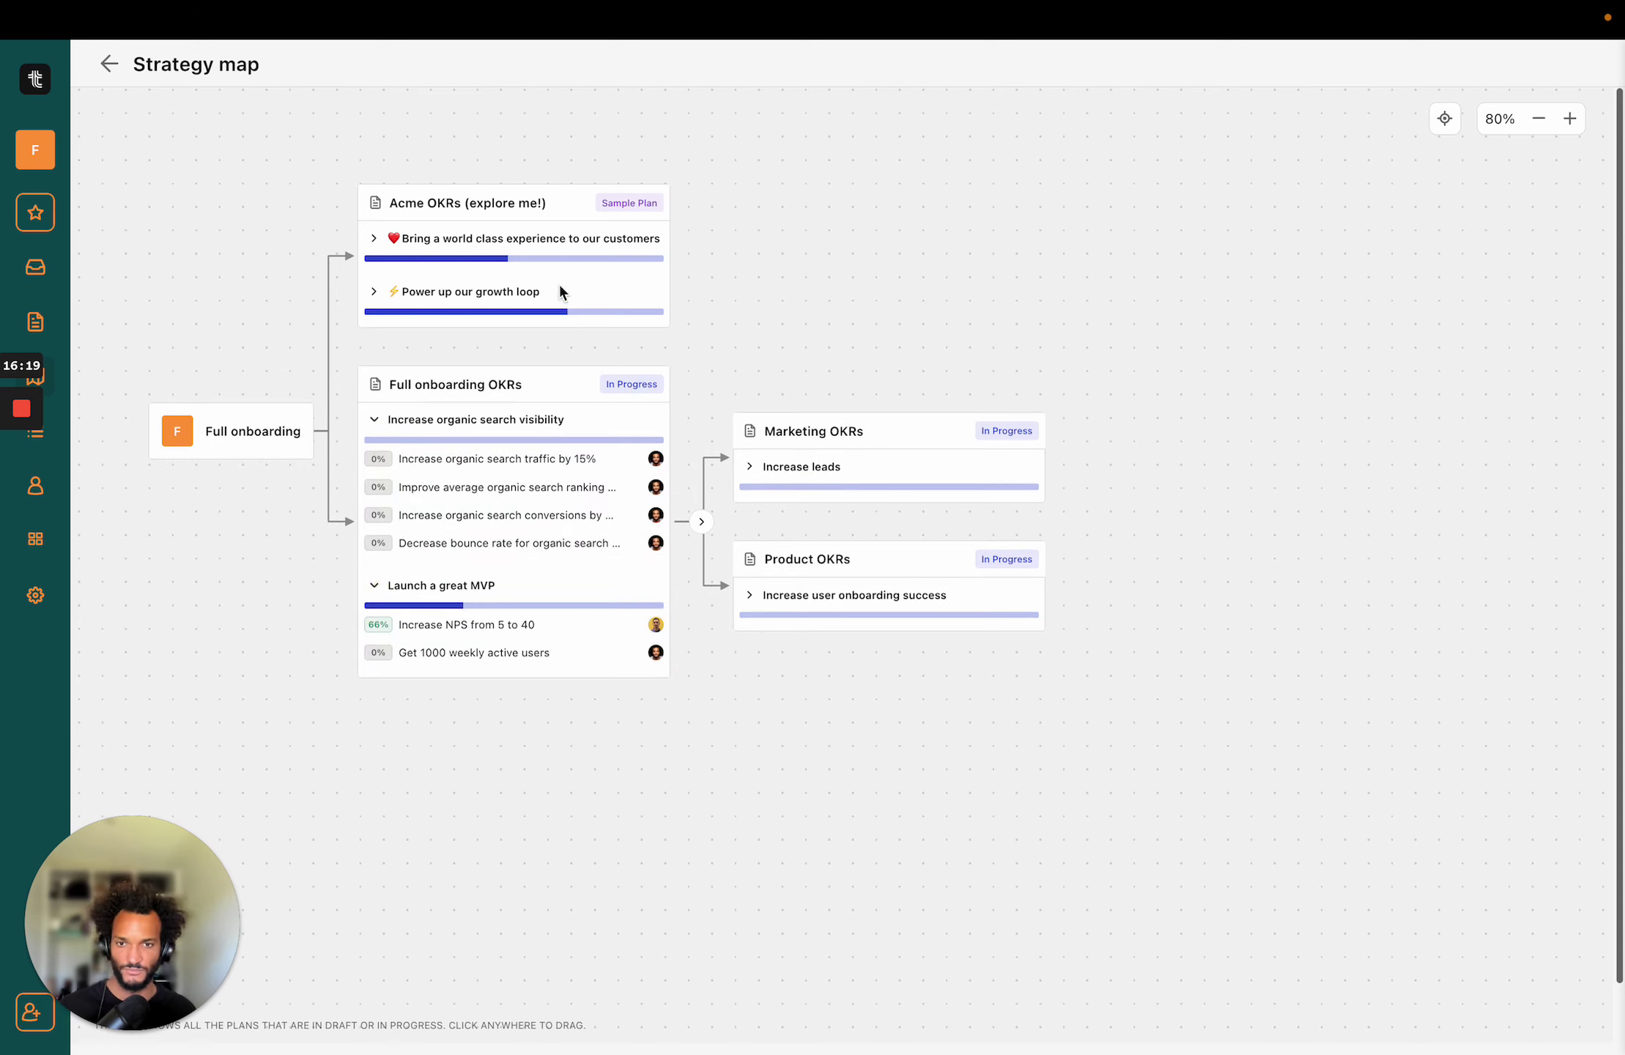
{"action": "left_click", "coordinate": [749, 467]}
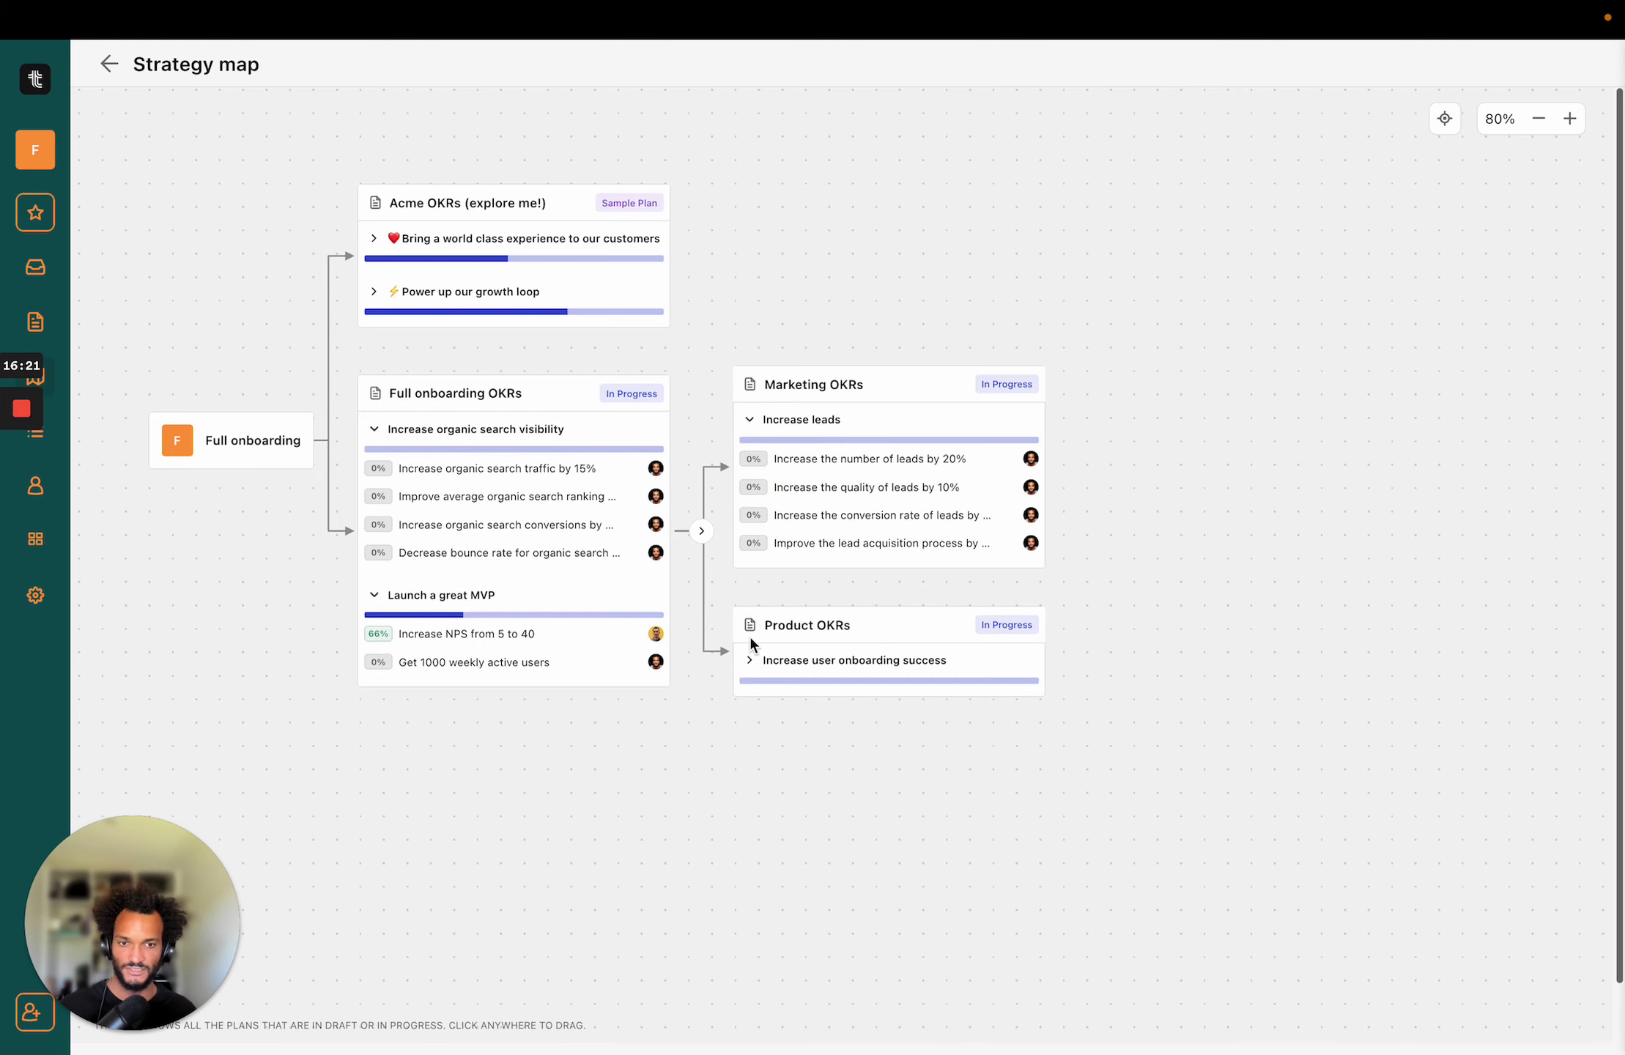
{"action": "left_click", "coordinate": [749, 663]}
{"action": "left_click_drag", "start_coordinate": [1162, 470], "coordinate": [1167, 433]}
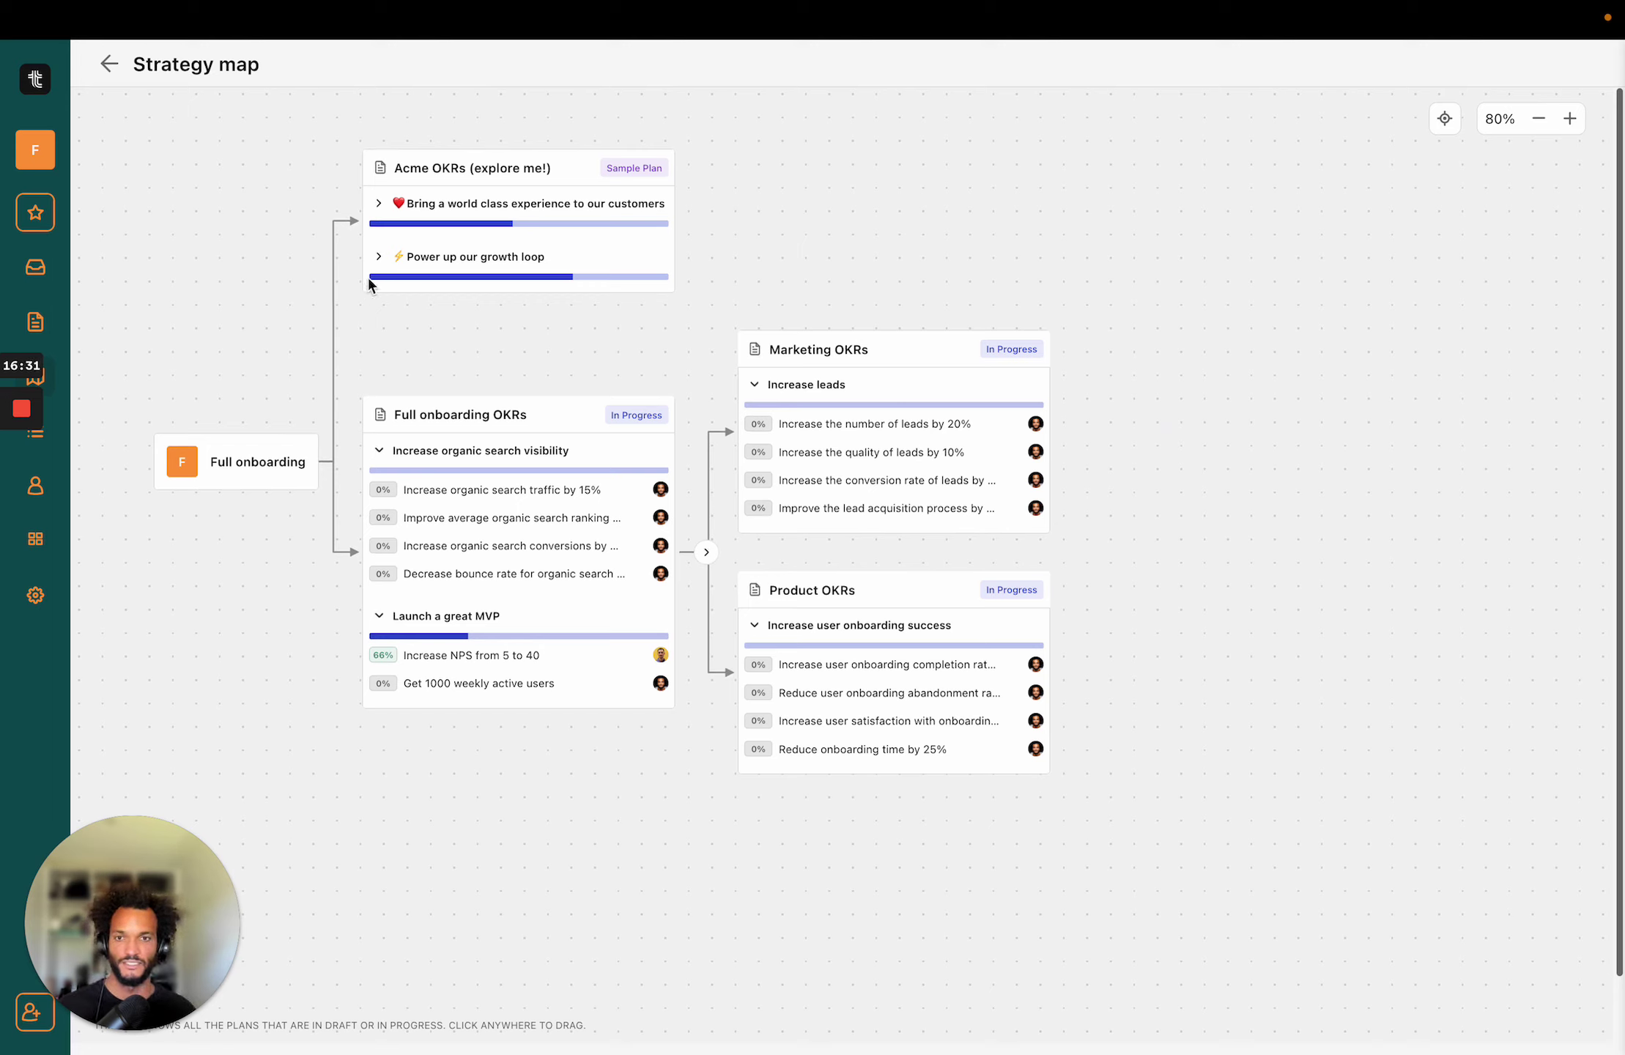
Expand 'Bring a world class experience' and 'Power up our growth loop', then preview weekly active users.
{"action": "left_click", "coordinate": [379, 203]}
{"action": "left_click", "coordinate": [379, 312]}
{"action": "left_click", "coordinate": [479, 271]}
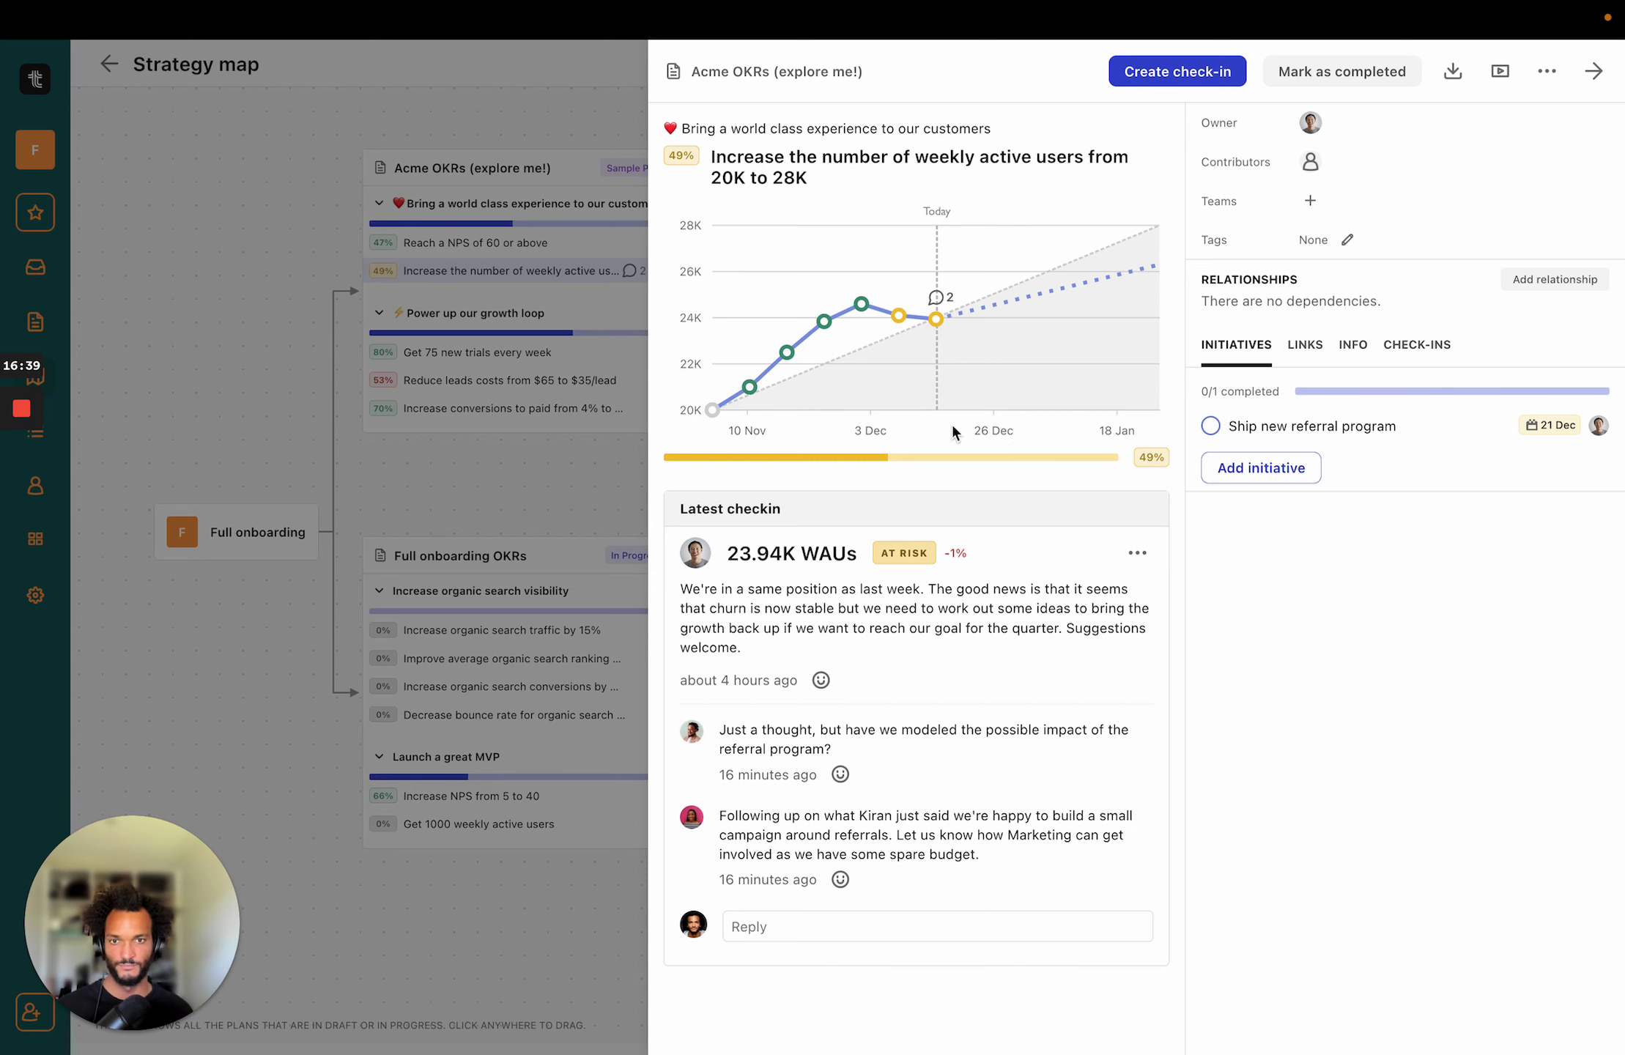
{"action": "left_click", "coordinate": [193, 260]}
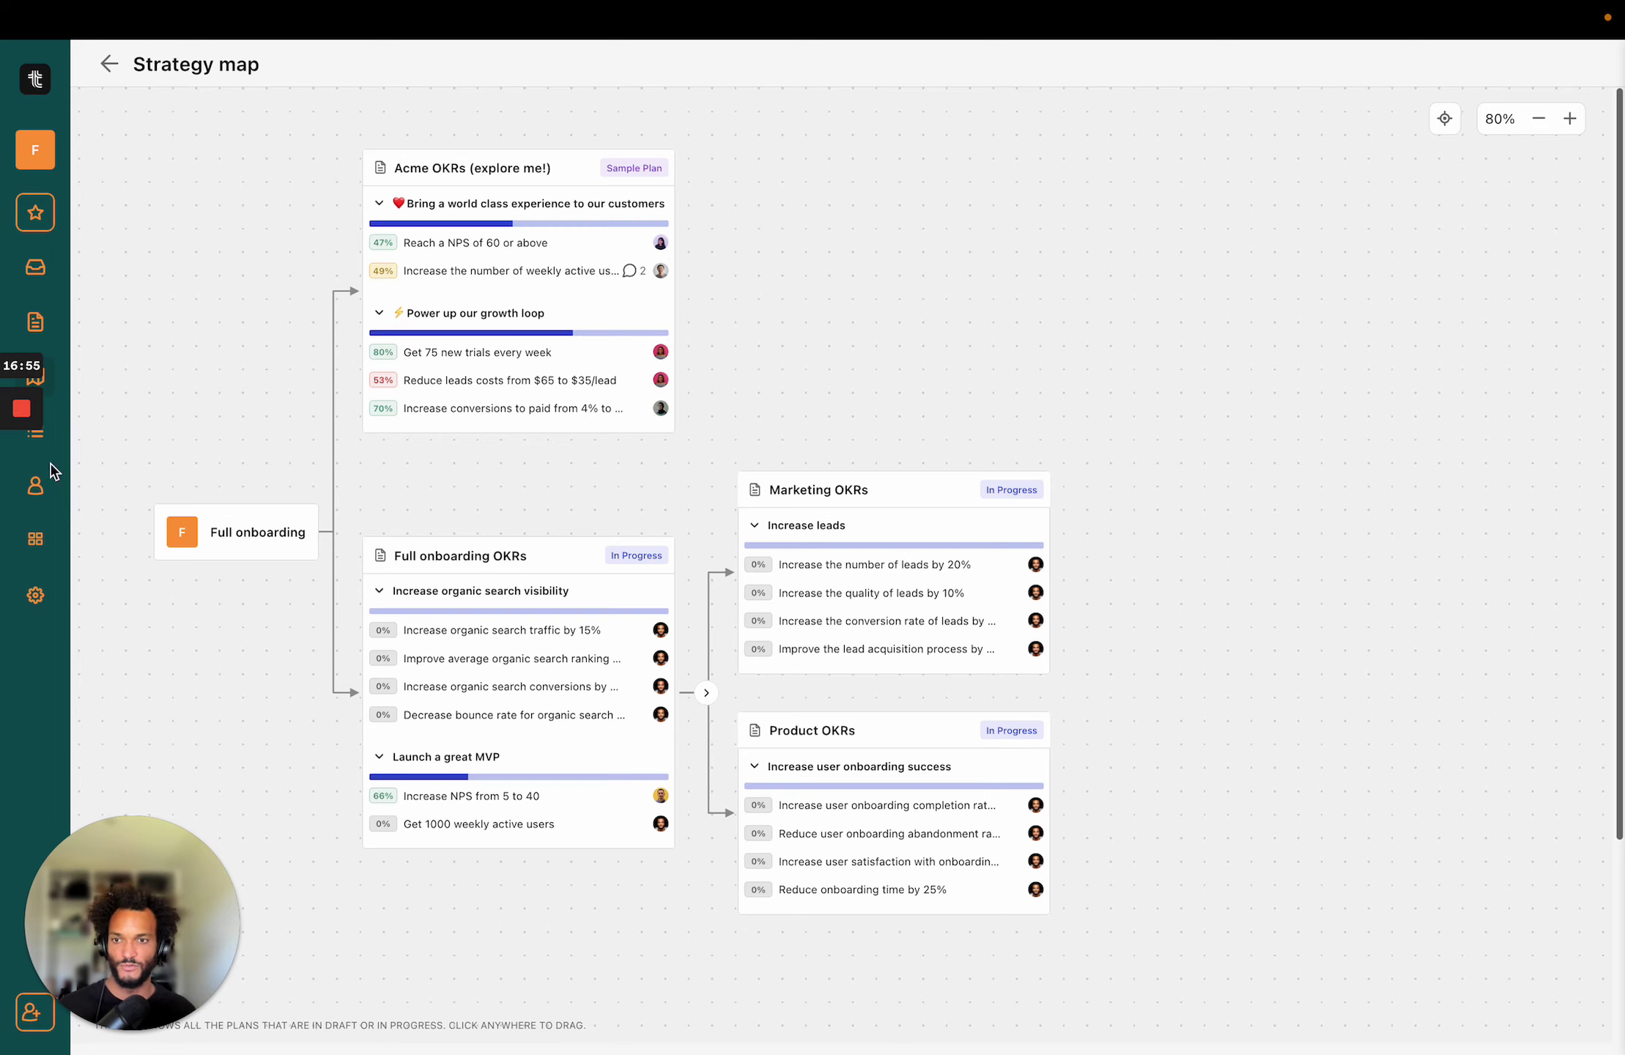
Open Filters and list Key Results.
{"action": "left_click", "coordinate": [50, 440]}
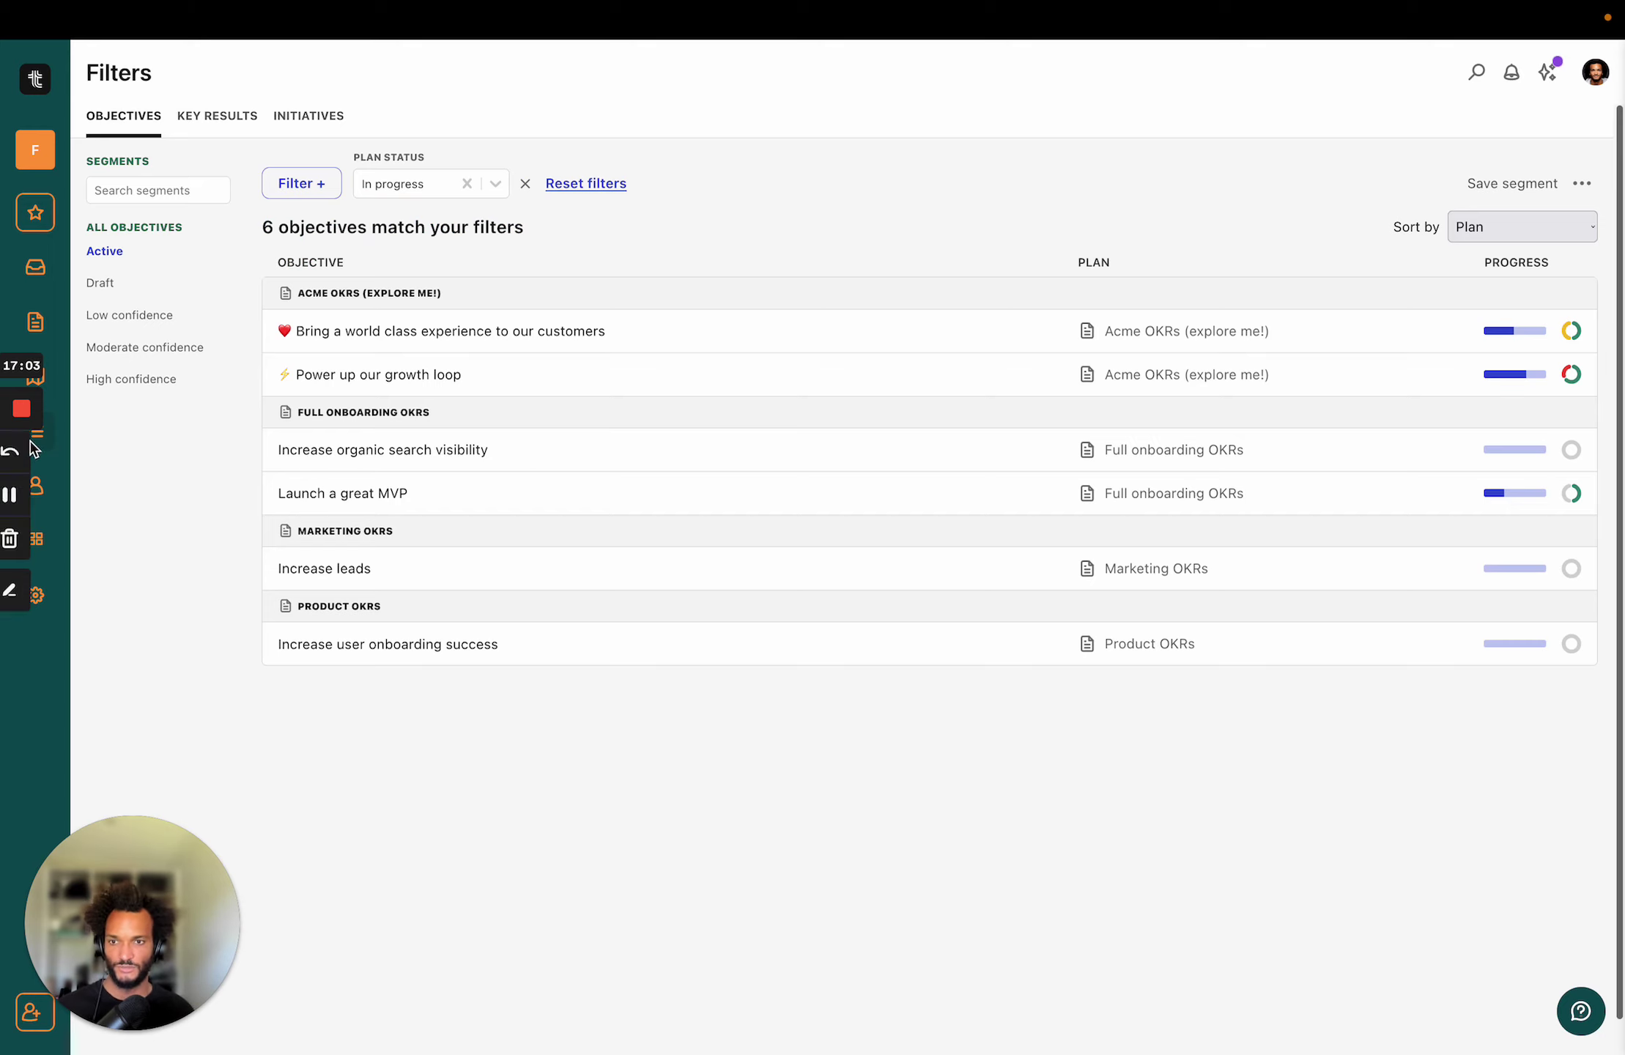
{"action": "left_click", "coordinate": [214, 117]}
{"action": "left_click", "coordinate": [327, 117]}
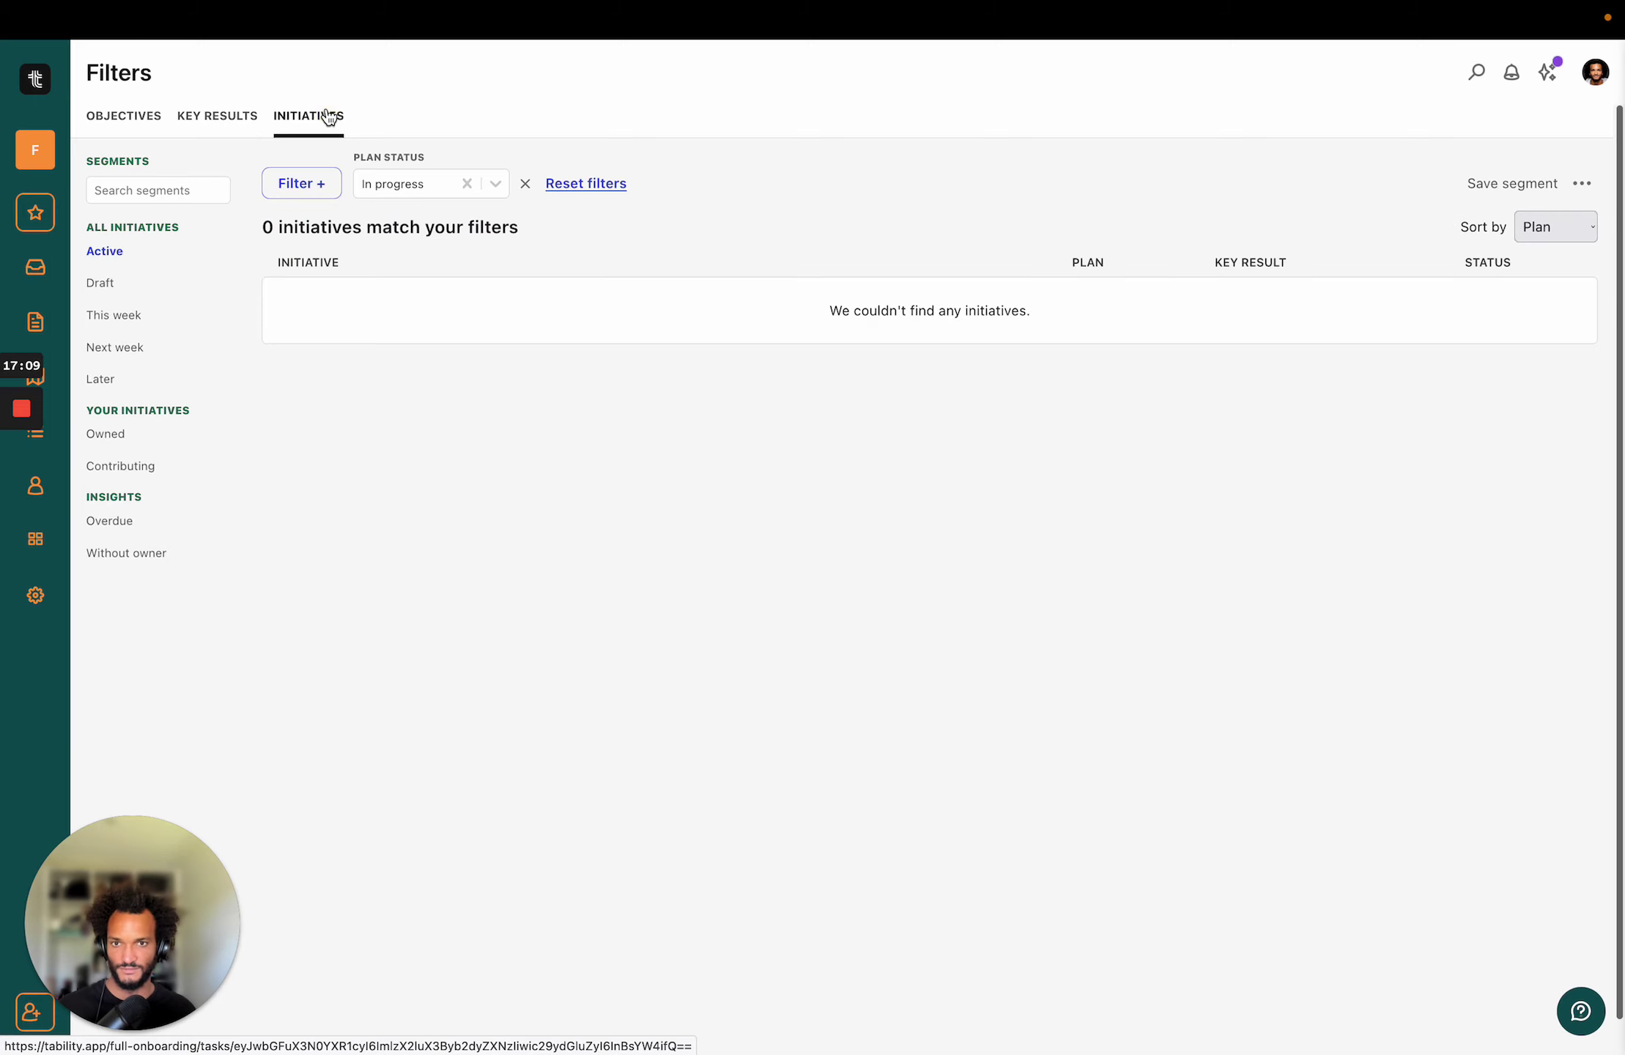
{"action": "left_click", "coordinate": [208, 129]}
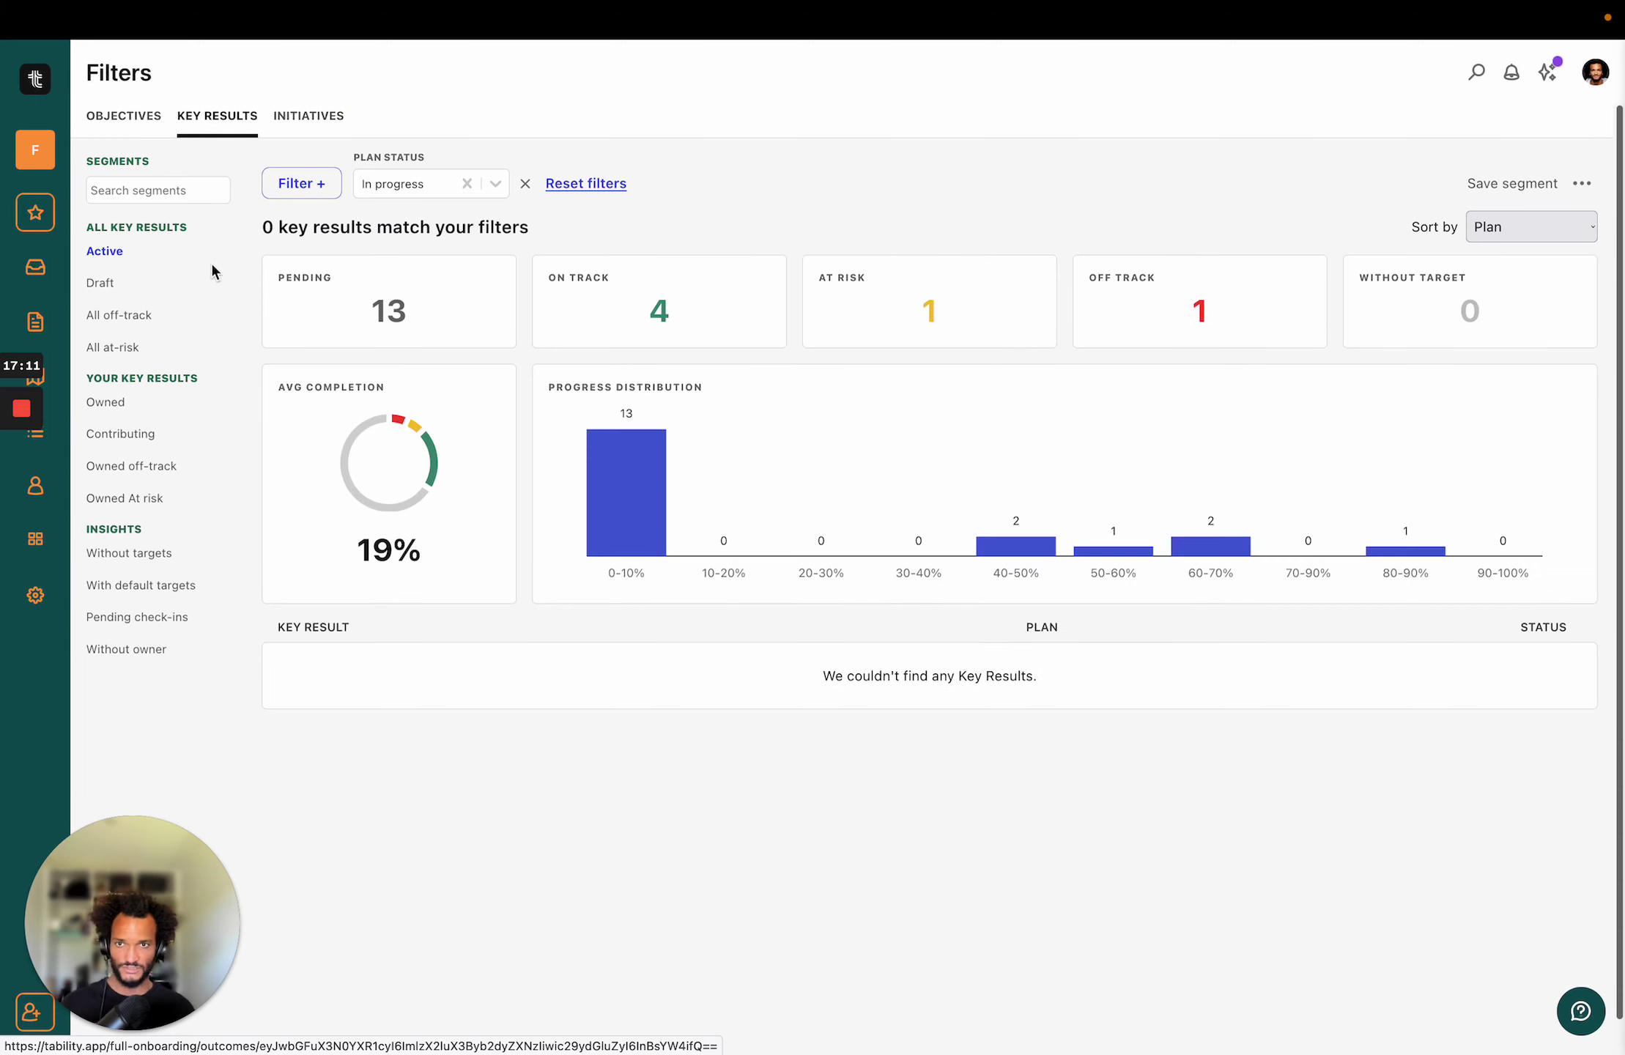
Add a Confidence filter limited to Off-track and At-risk key results.
{"action": "left_click", "coordinate": [307, 183]}
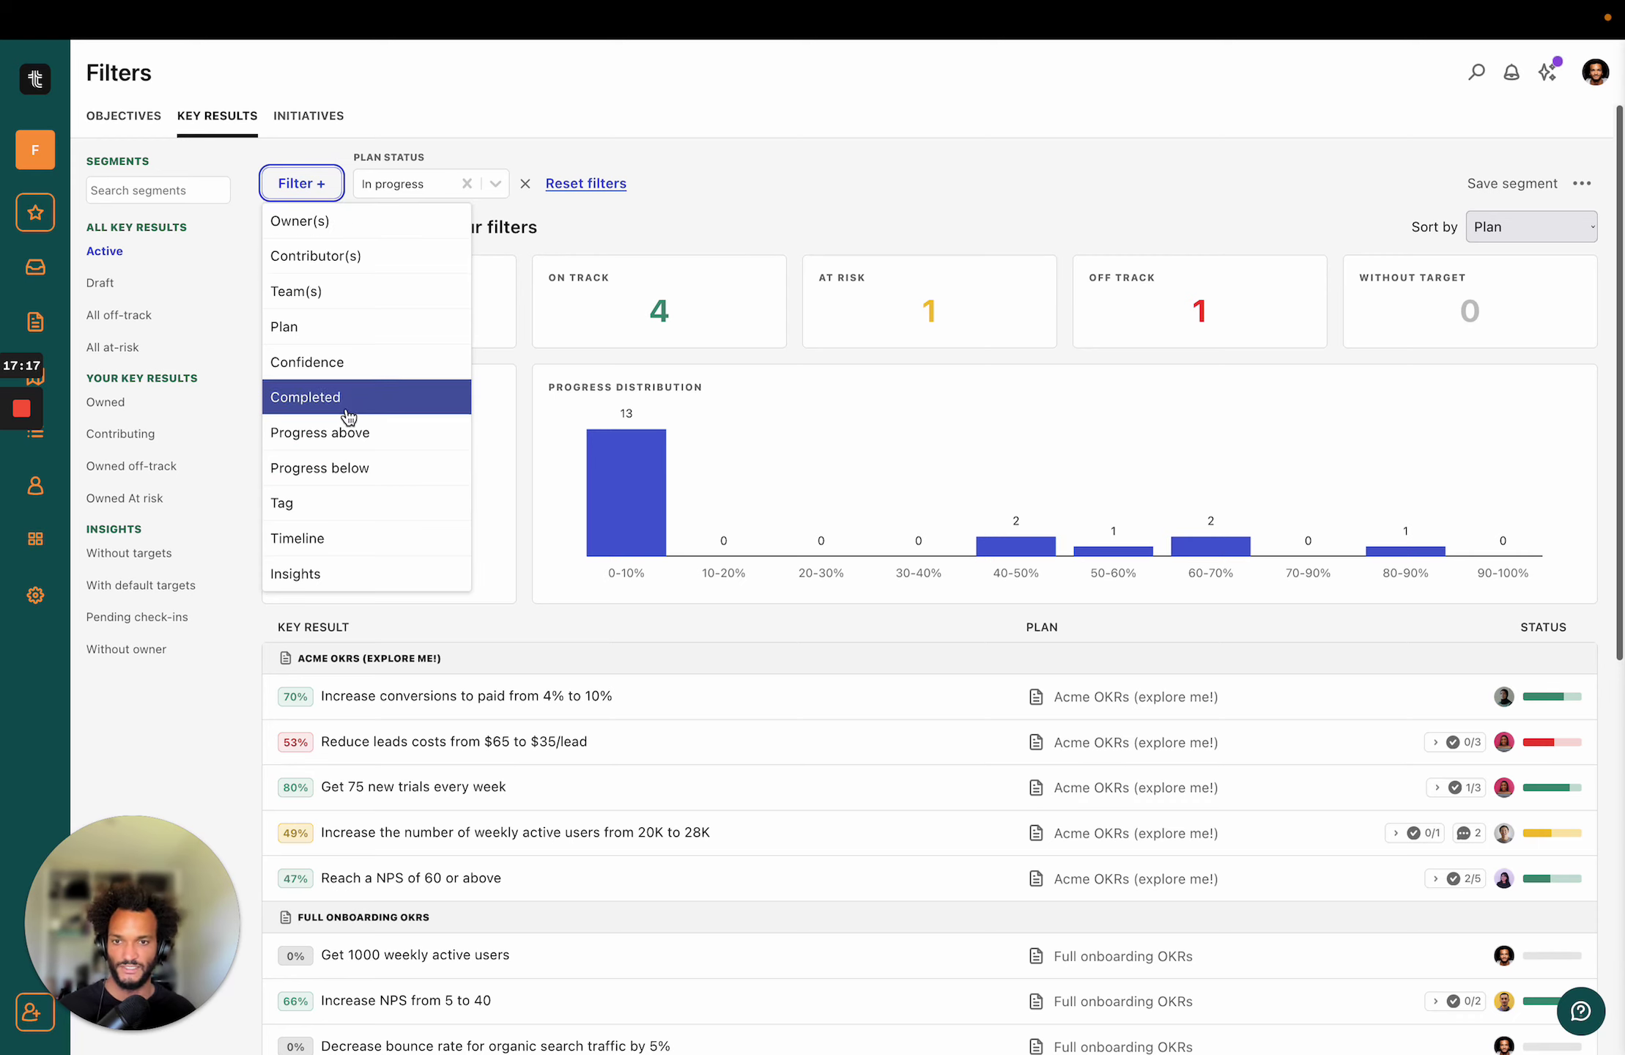
{"action": "left_click", "coordinate": [344, 364]}
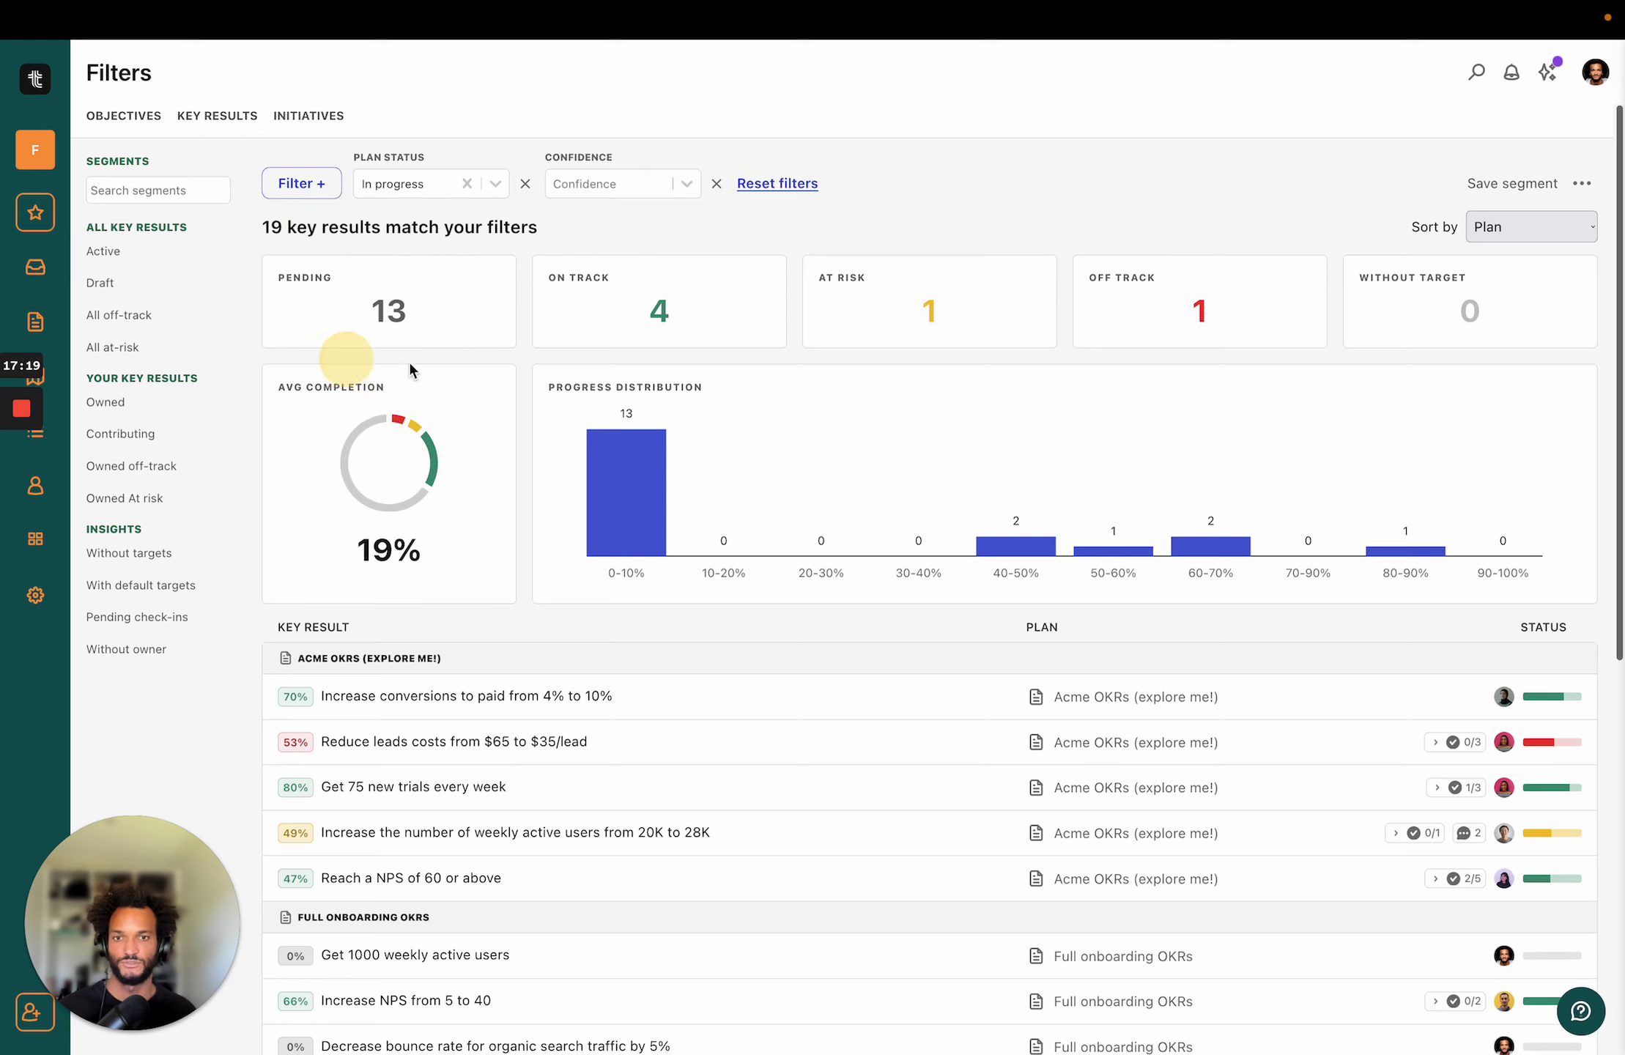
{"action": "left_click", "coordinate": [568, 195]}
{"action": "left_click", "coordinate": [613, 212]}
{"action": "left_click", "coordinate": [634, 211]}
{"action": "left_click", "coordinate": [530, 138]}
{"action": "left_click", "coordinate": [286, 189]}
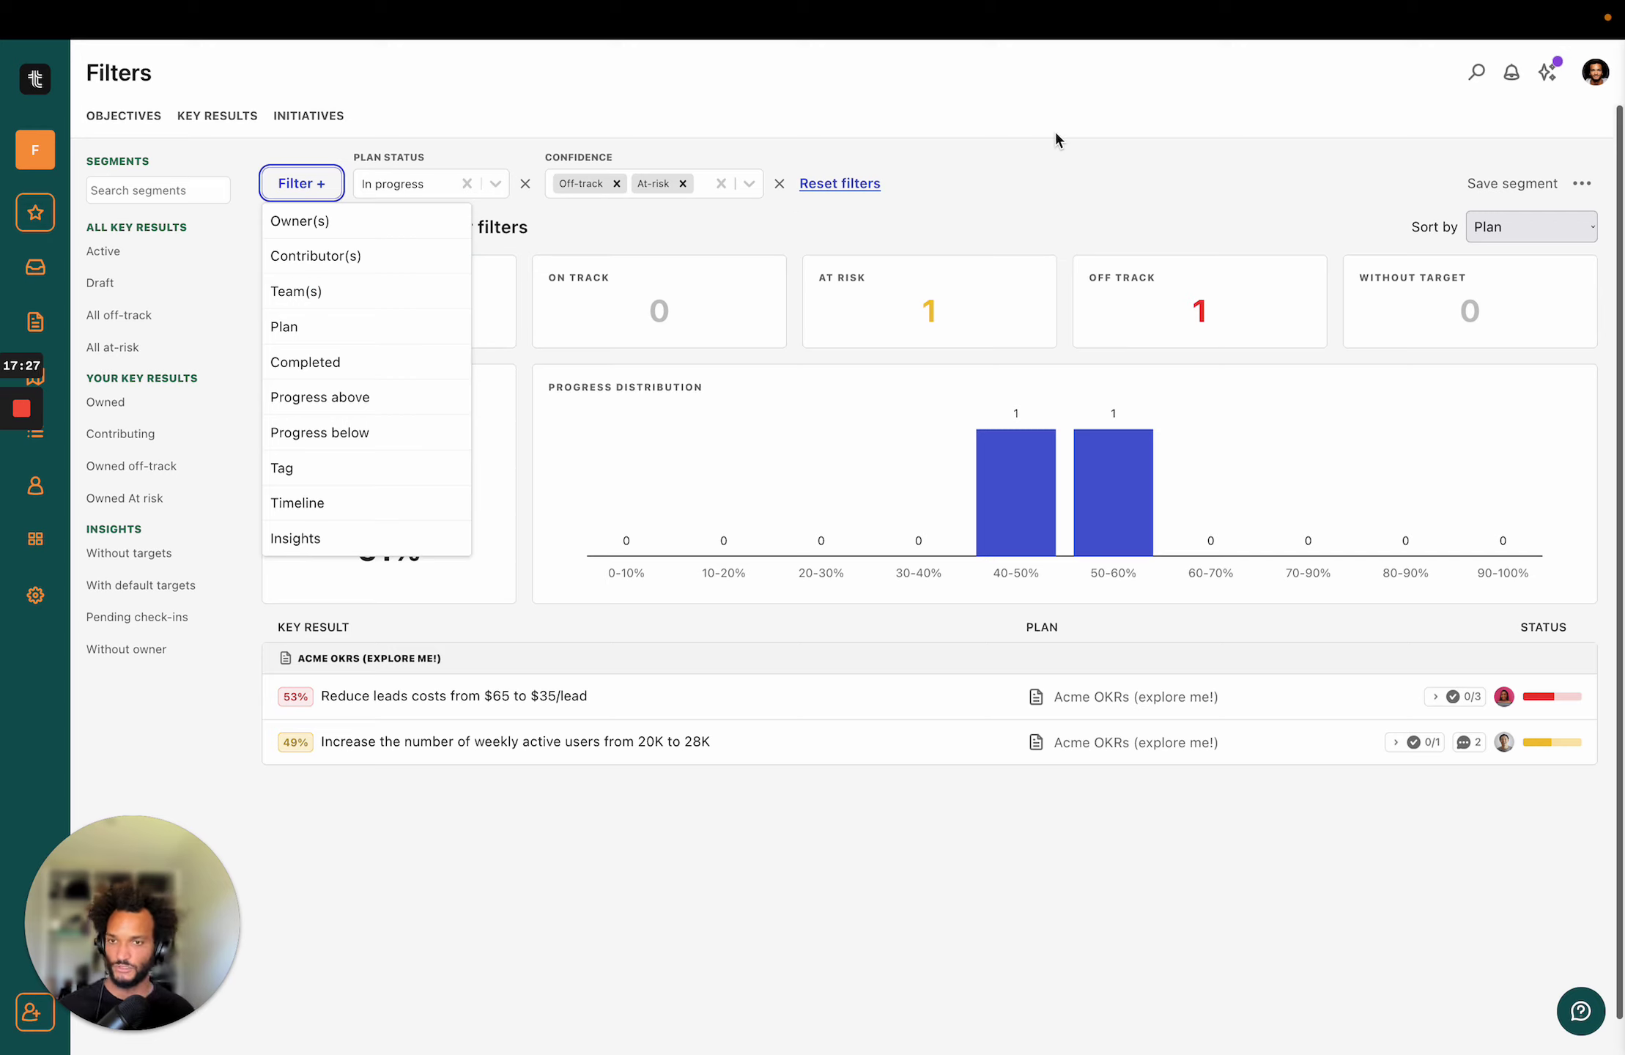
{"action": "left_click", "coordinate": [1067, 201]}
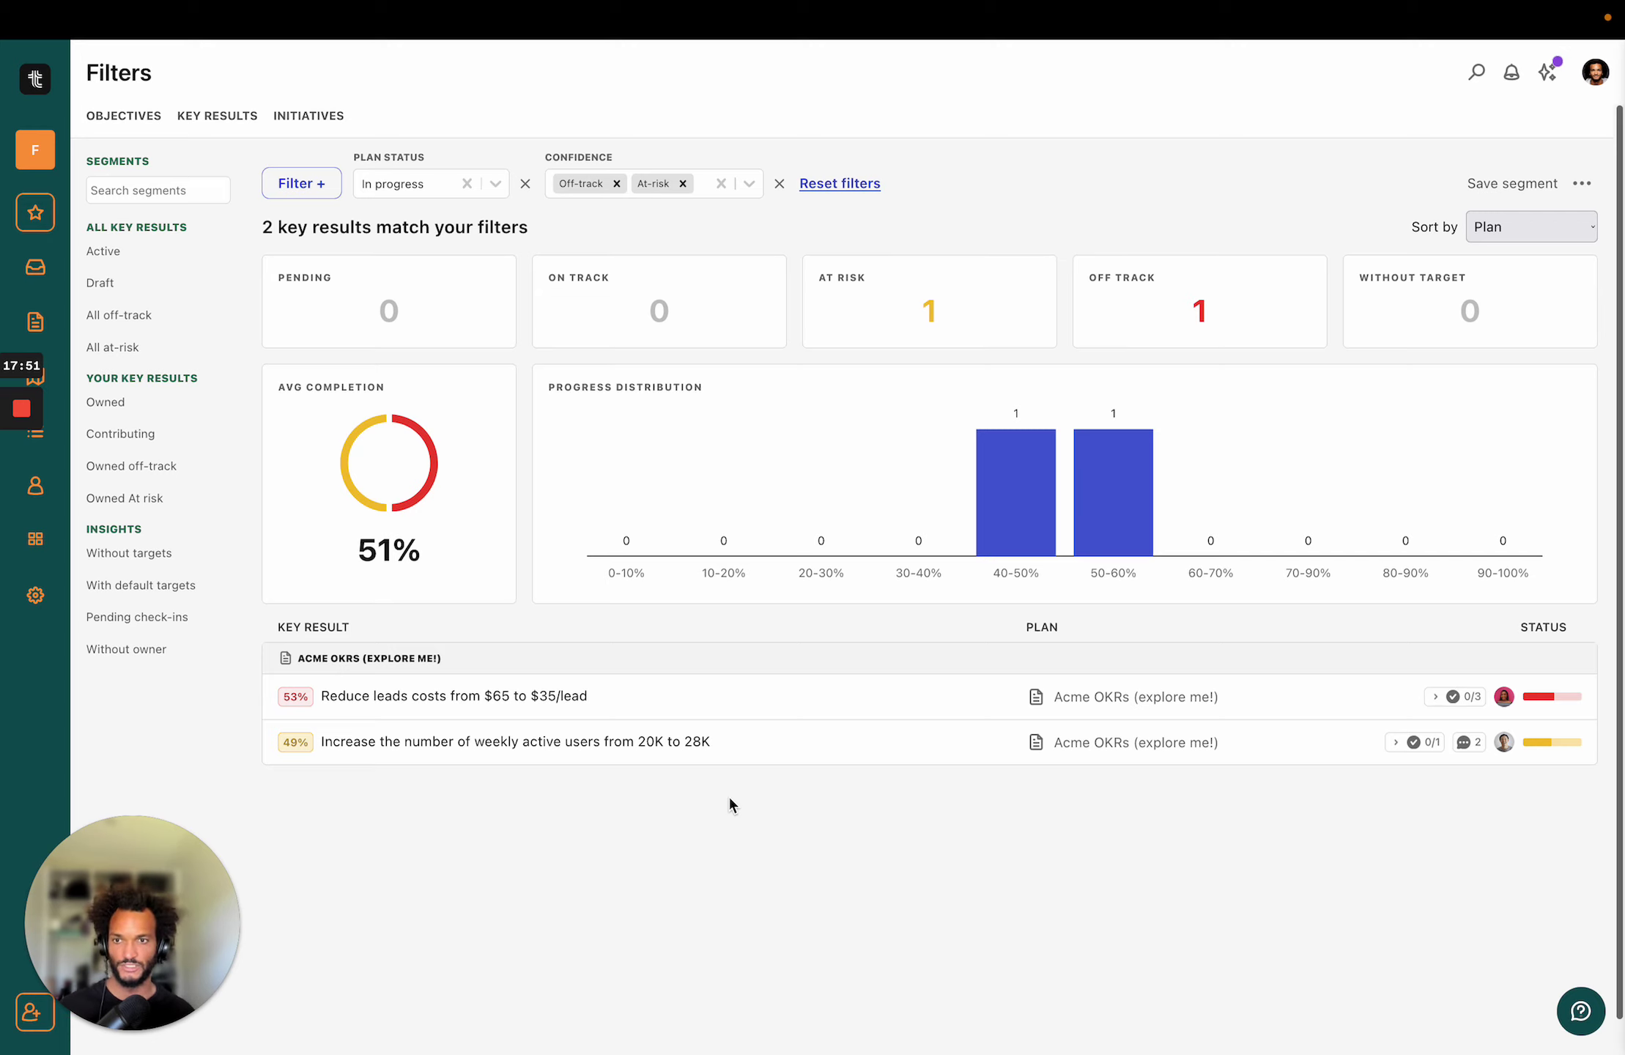
Open the 'Acme OKRs (explore me!)' plan and review the 'Reach a NPS of 60 or above' key result.
{"action": "left_click", "coordinate": [50, 319]}
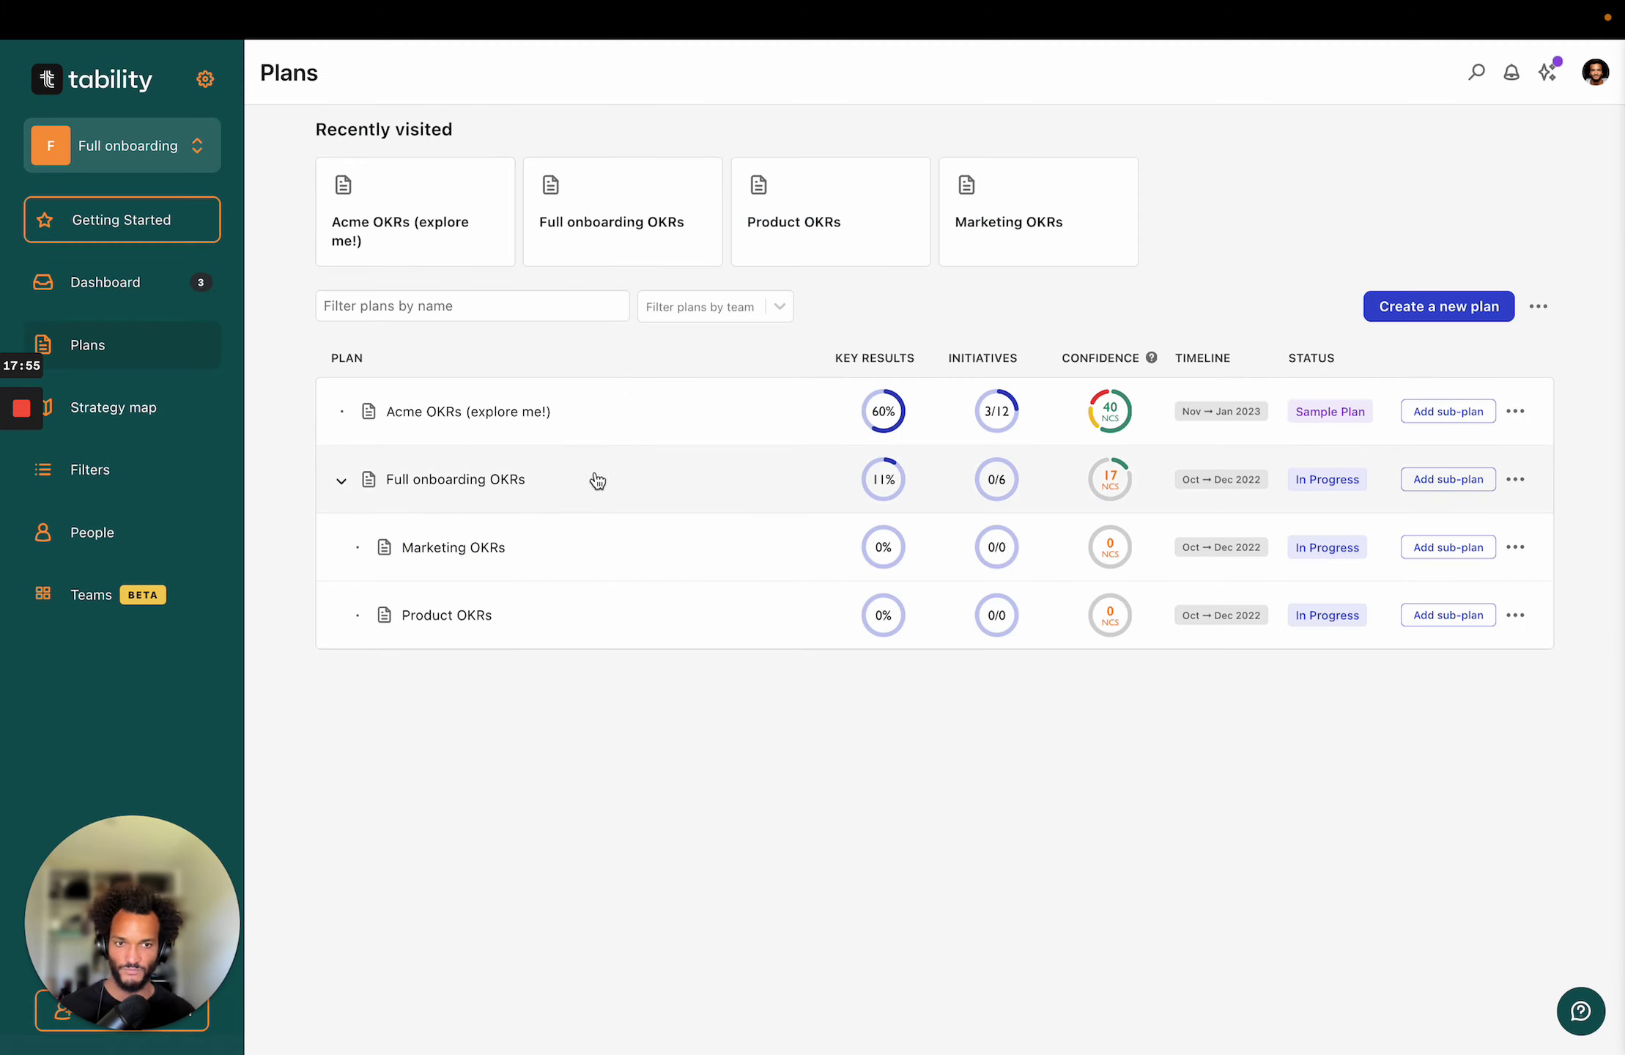
{"action": "left_click", "coordinate": [598, 411]}
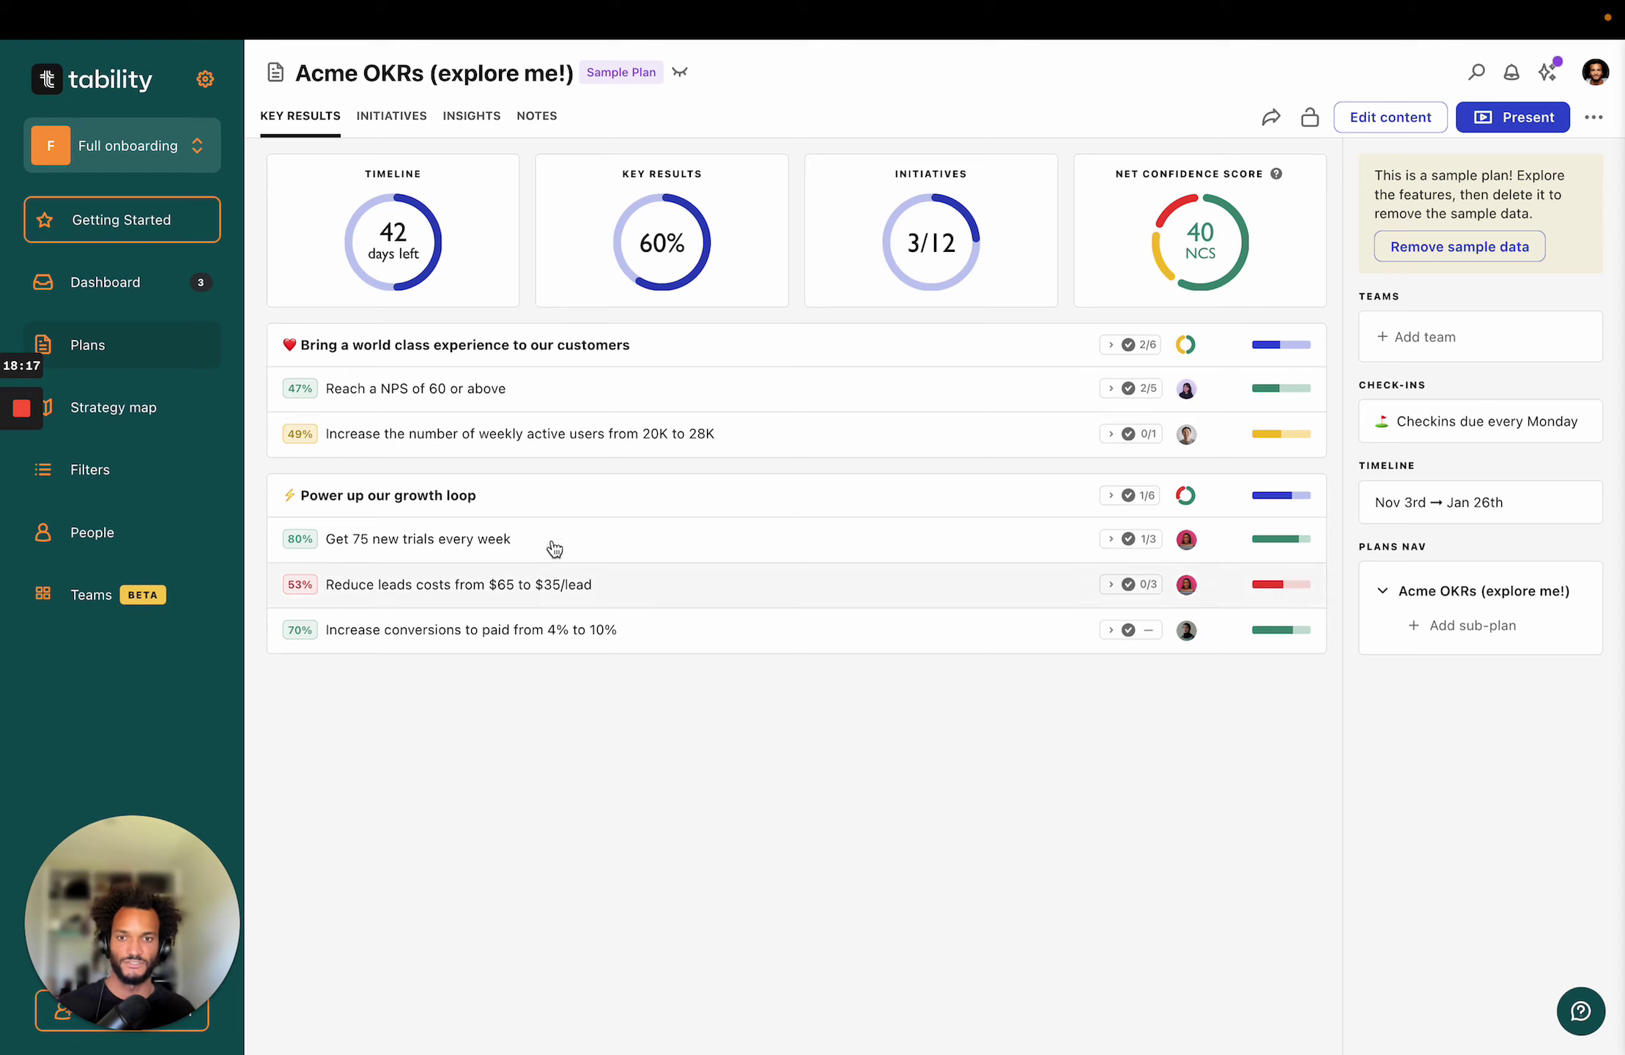
{"action": "left_click", "coordinate": [546, 403]}
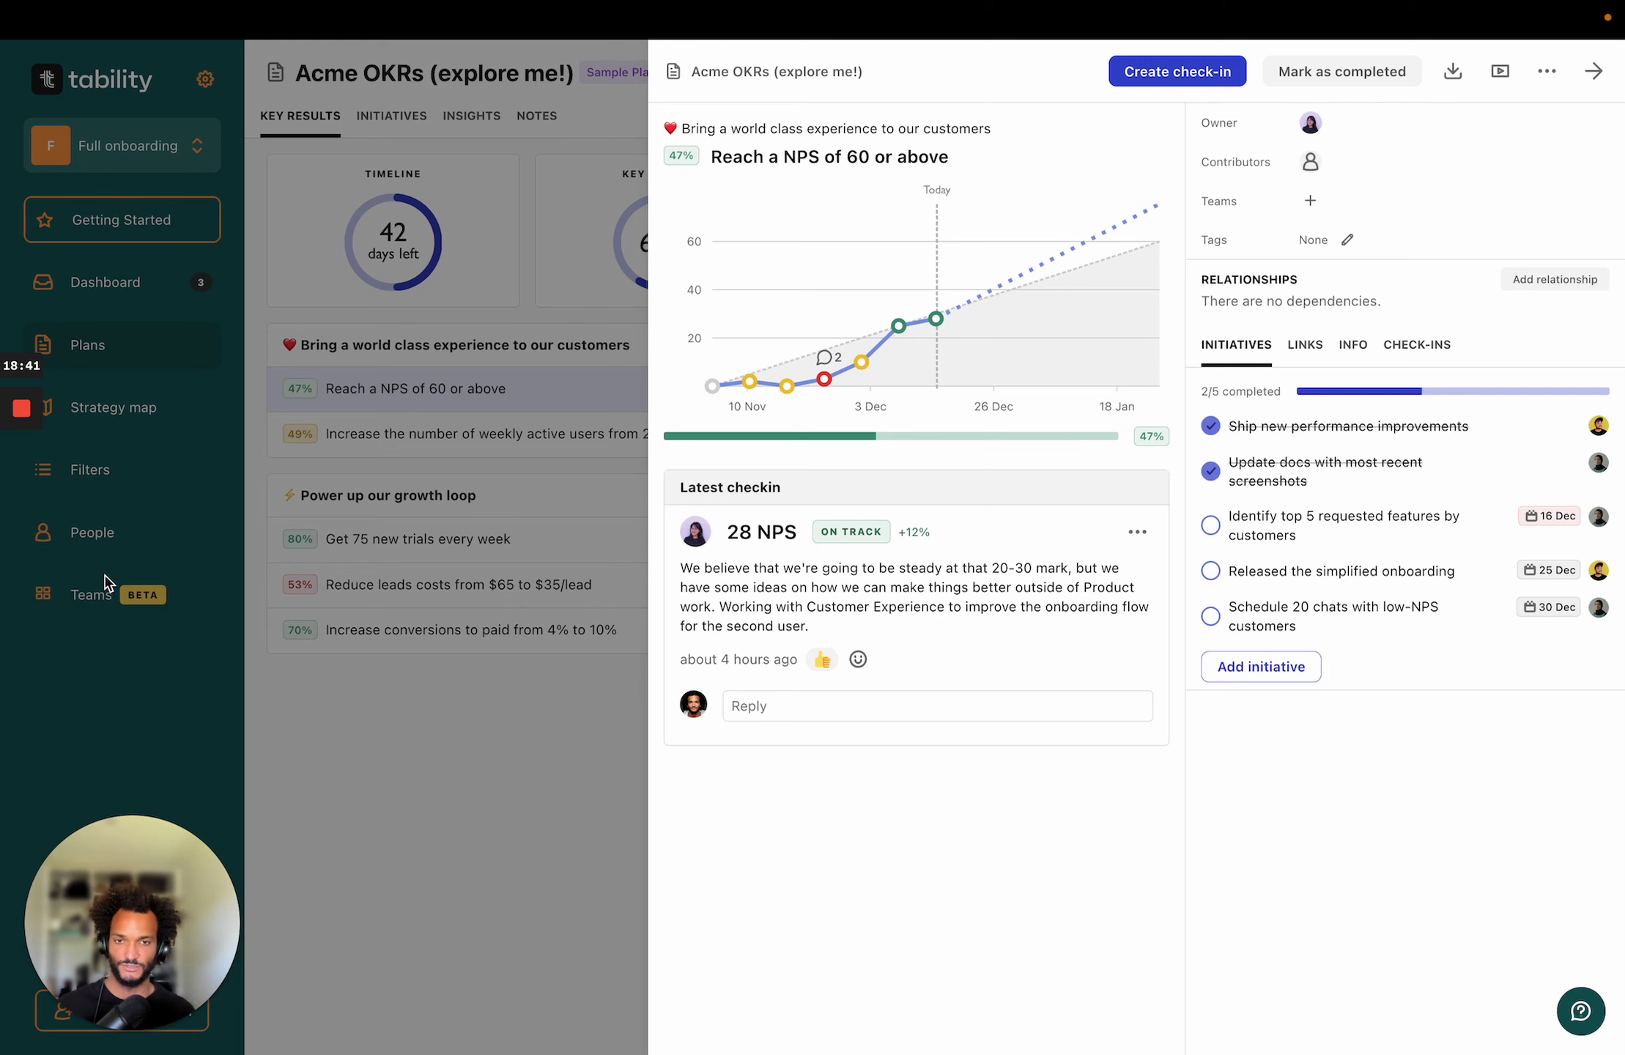
{"action": "left_click", "coordinate": [413, 756]}
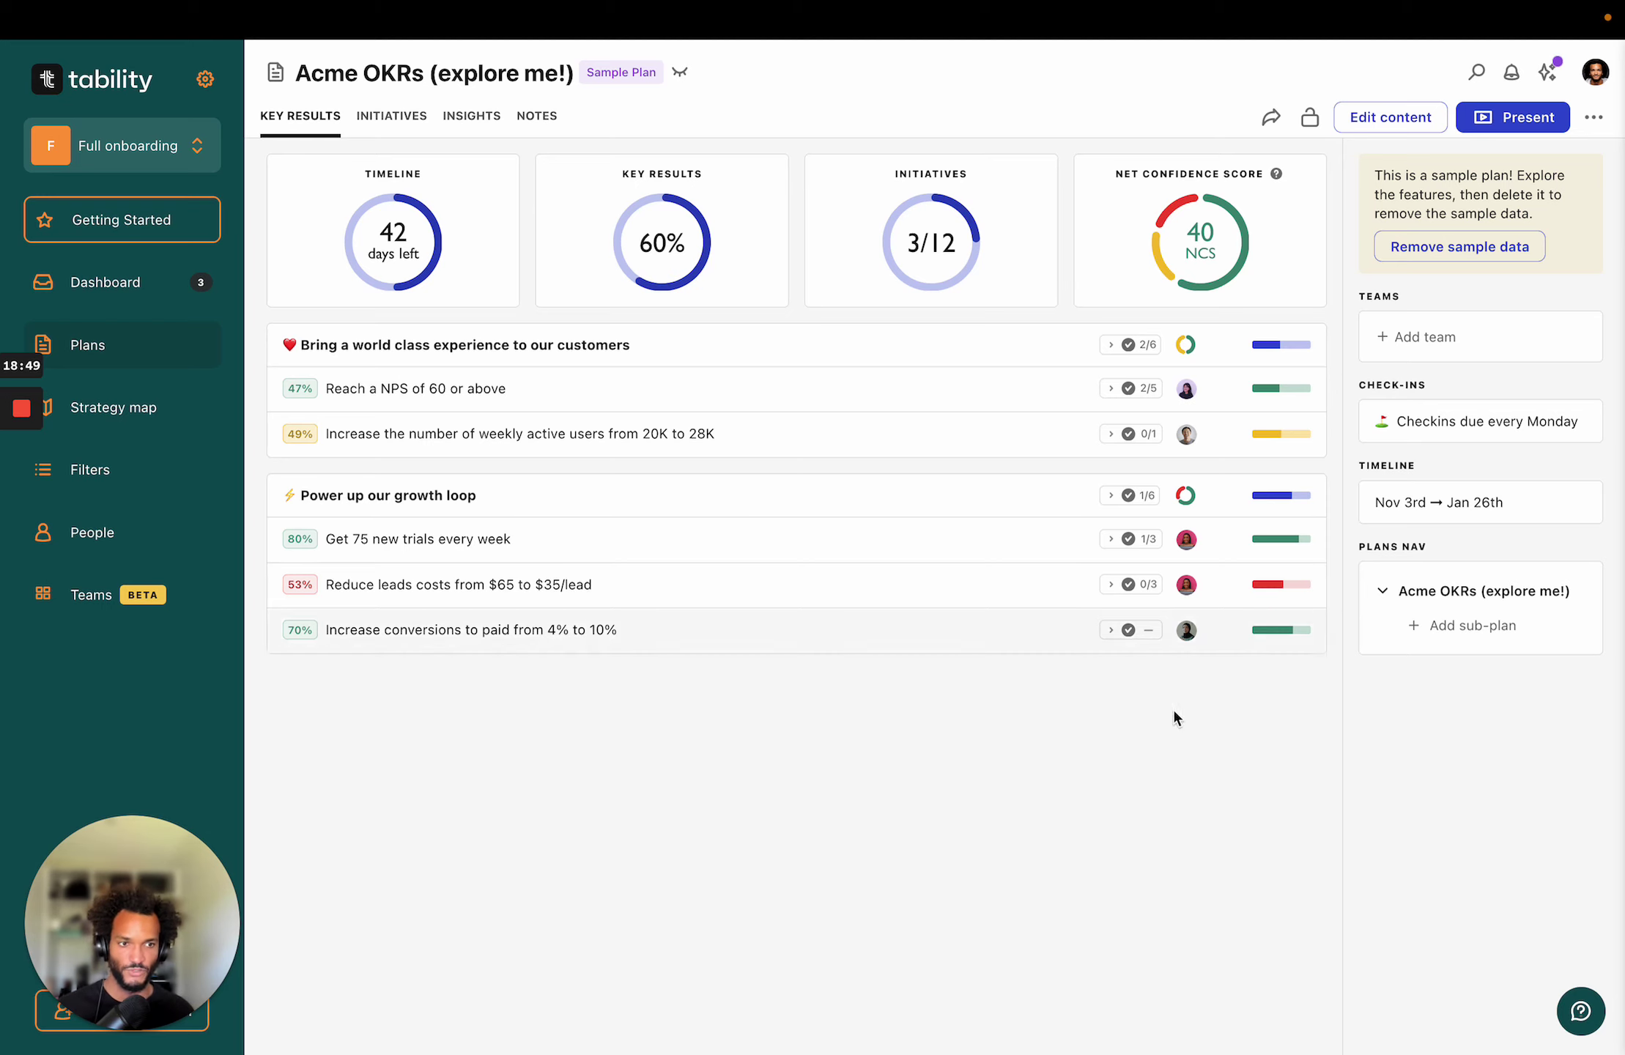
{"action": "left_click", "coordinate": [1016, 854]}
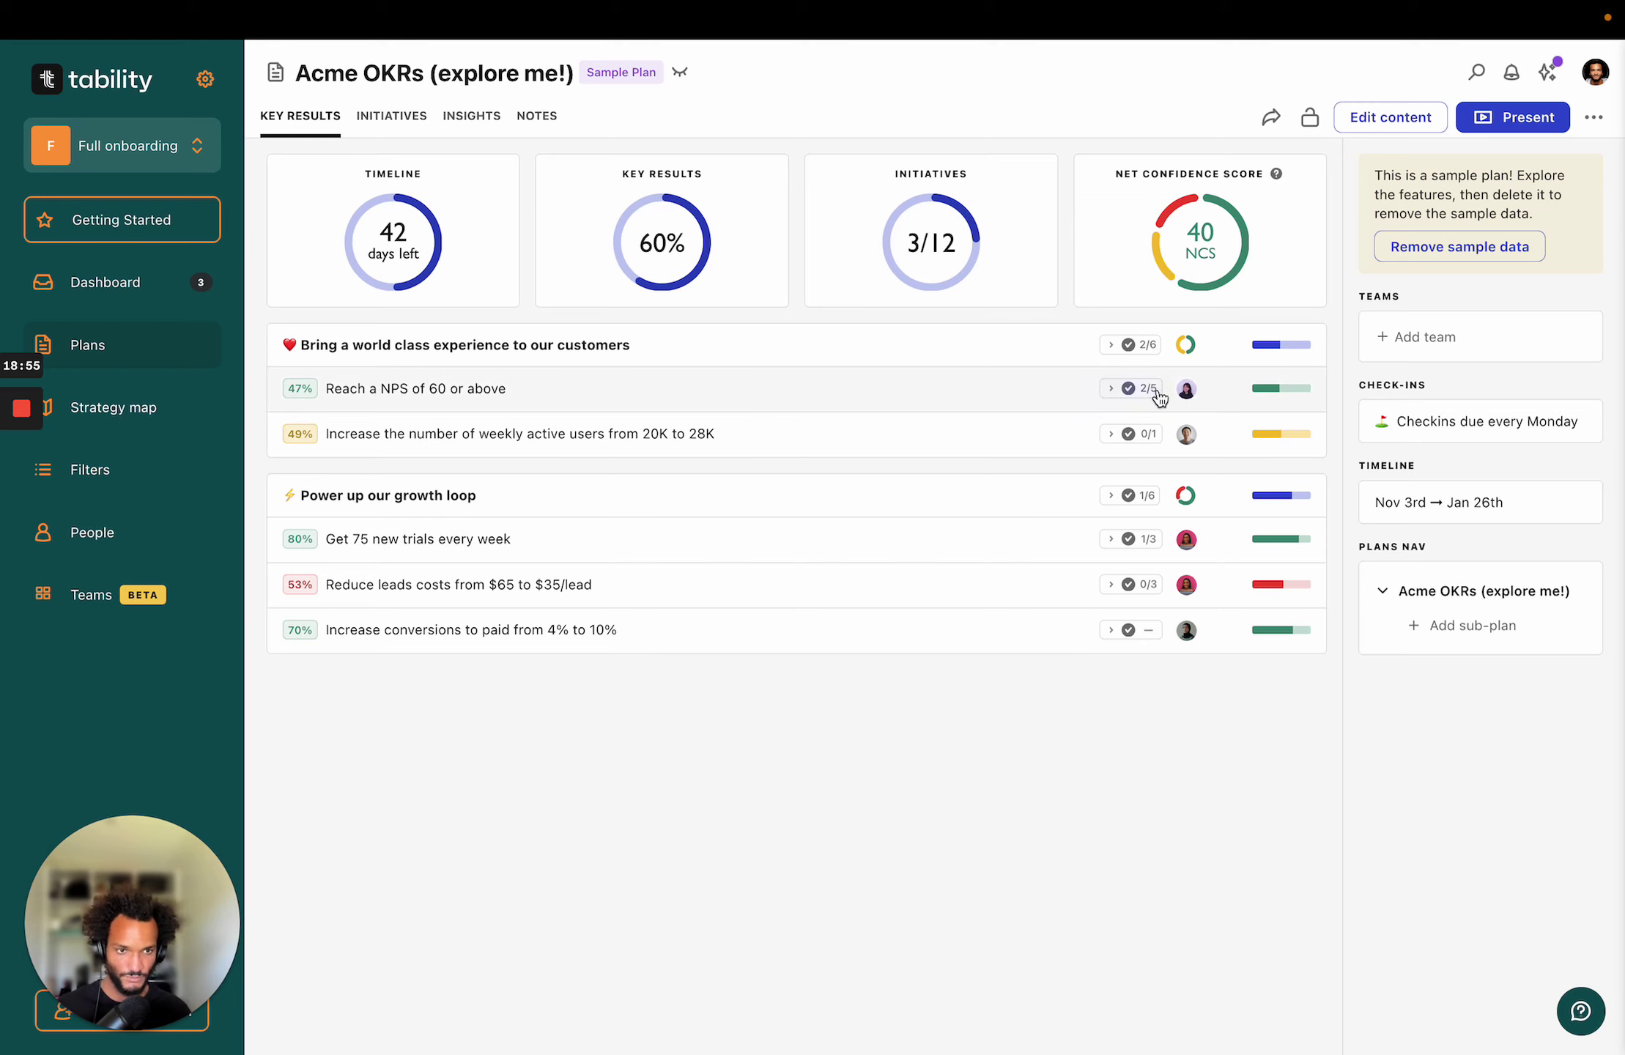
{"action": "left_click", "coordinate": [715, 808]}
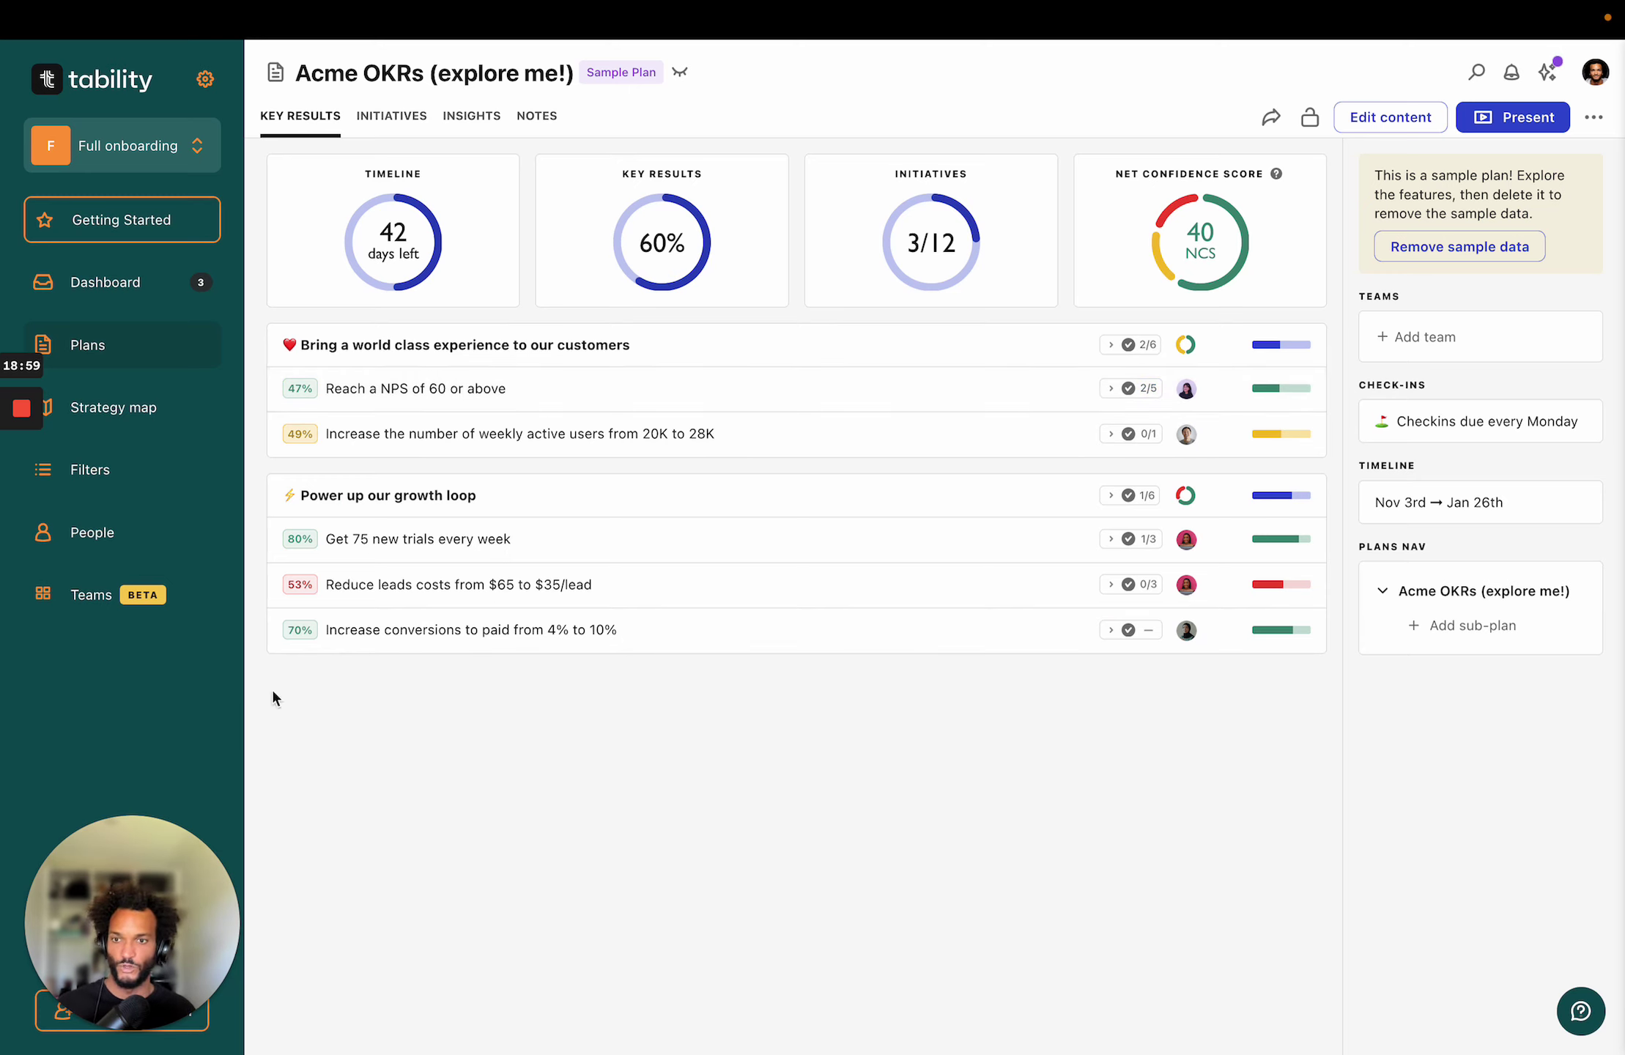
Go to workspace settings and show the Integrations page.
{"action": "left_click", "coordinate": [205, 81]}
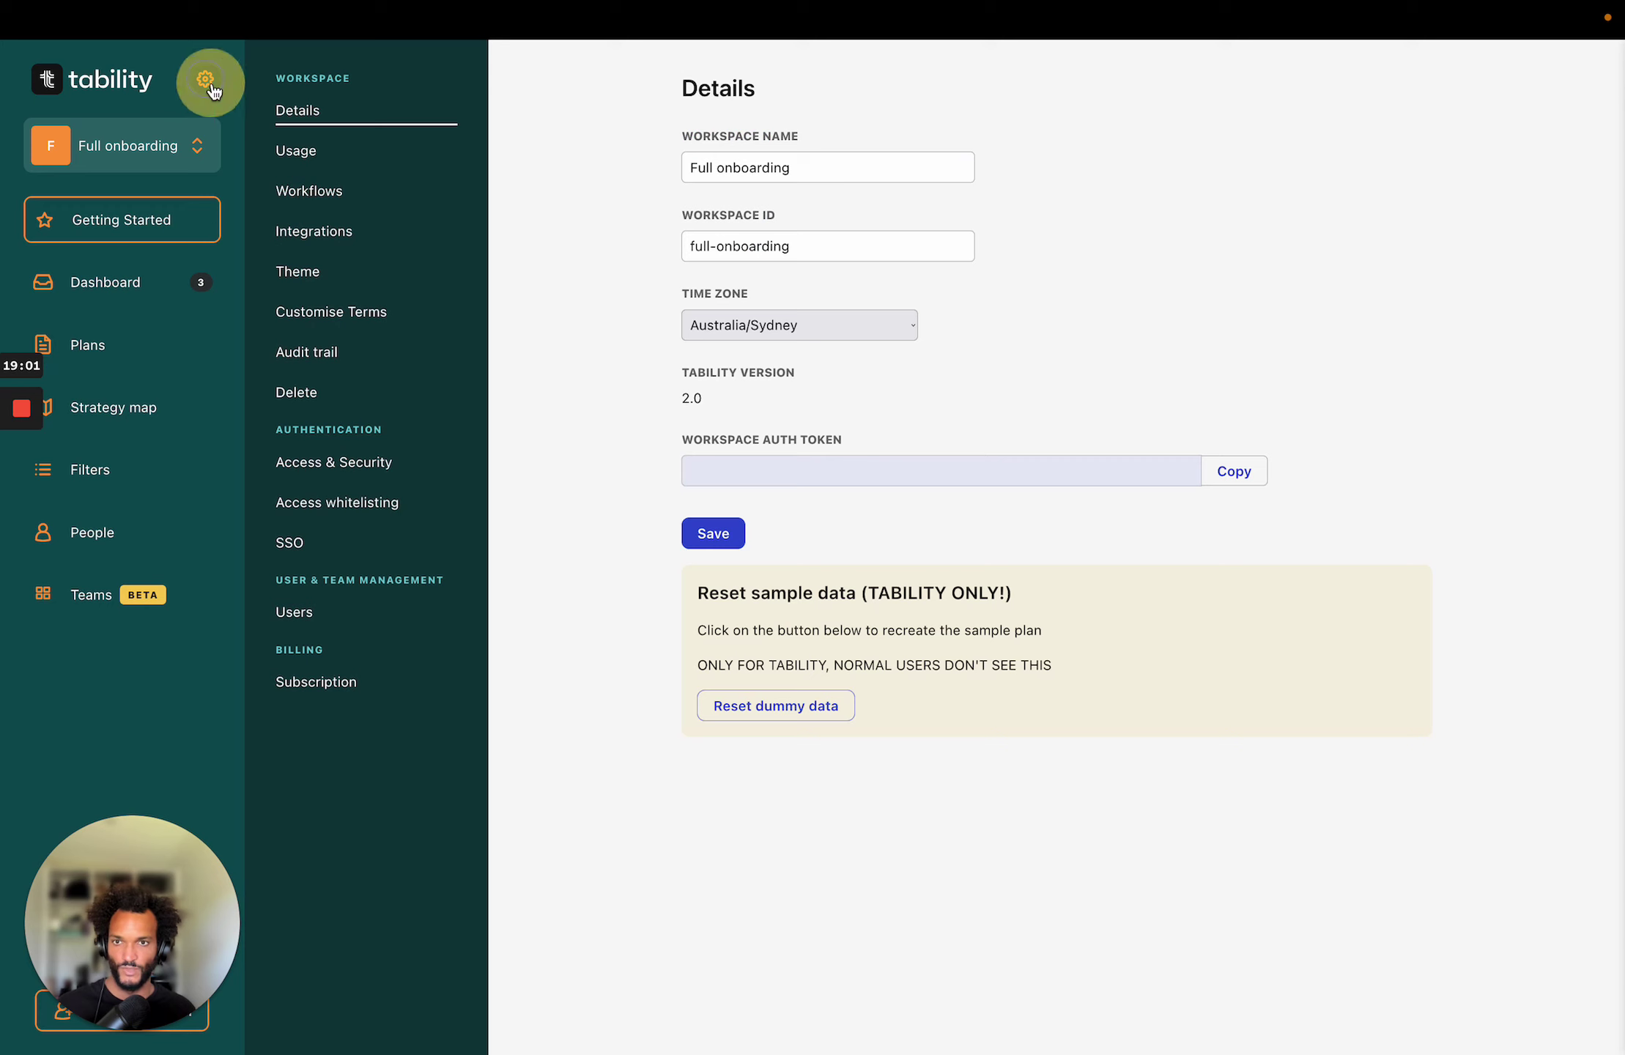
{"action": "left_click", "coordinate": [333, 238]}
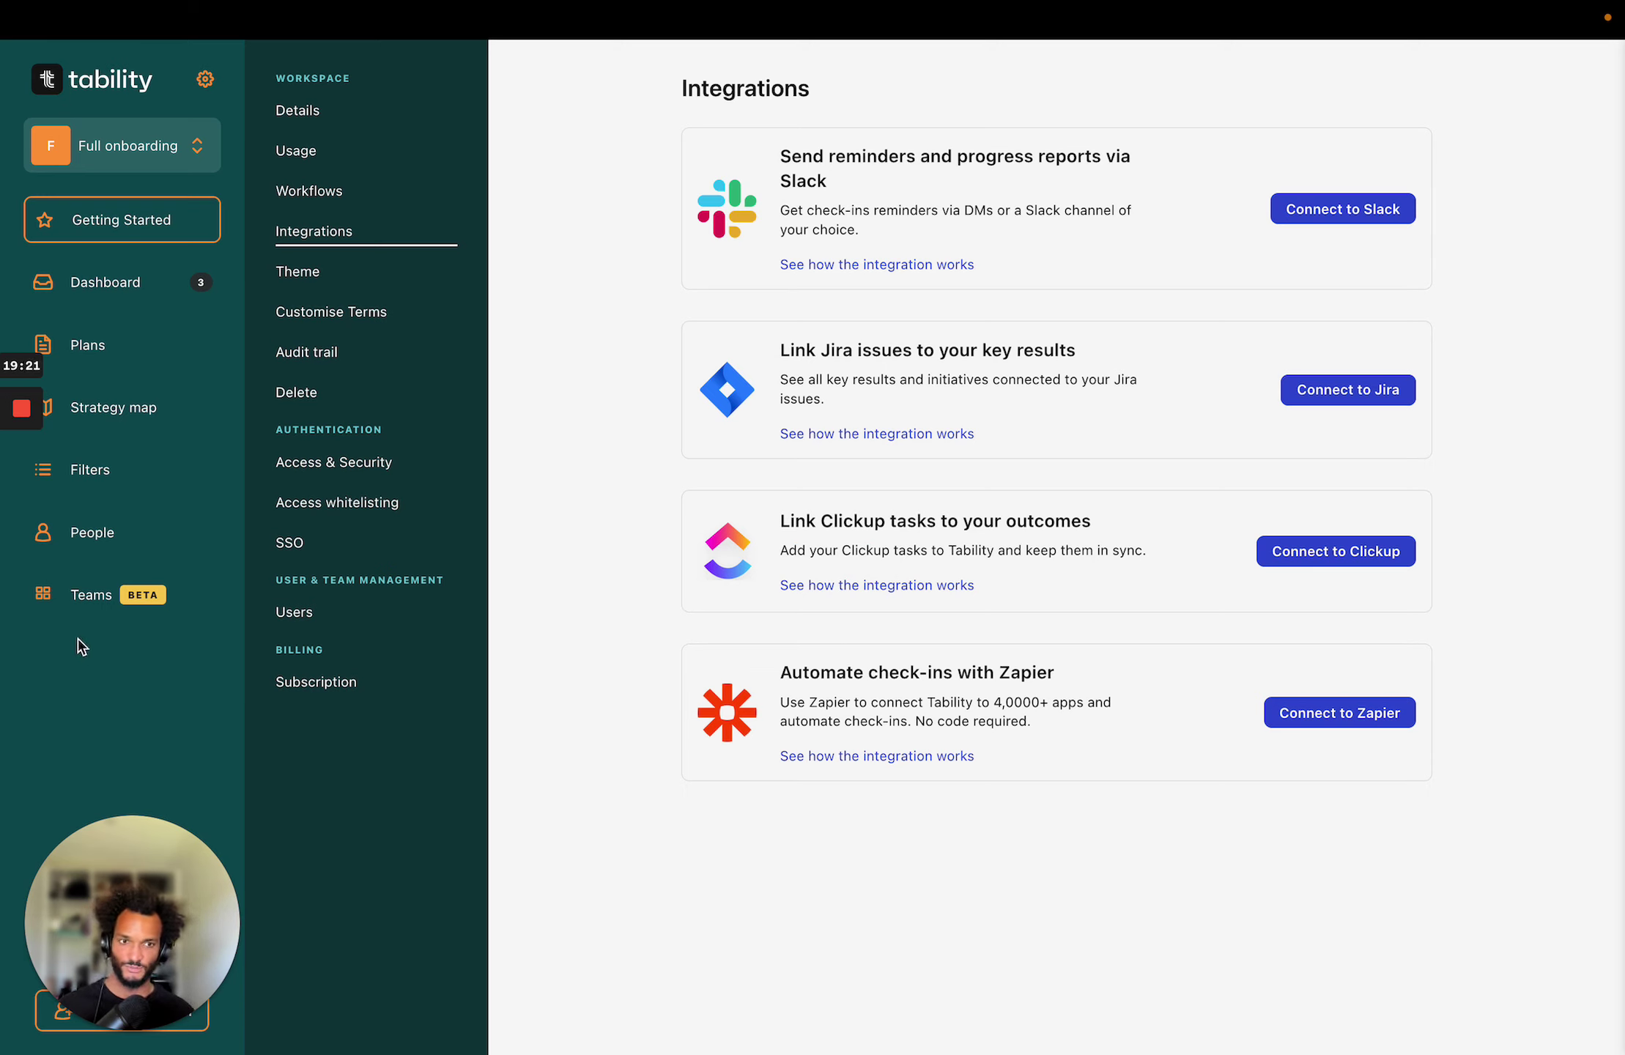
Switch to My Dashboard from the sidebar.
{"action": "left_click", "coordinate": [131, 290]}
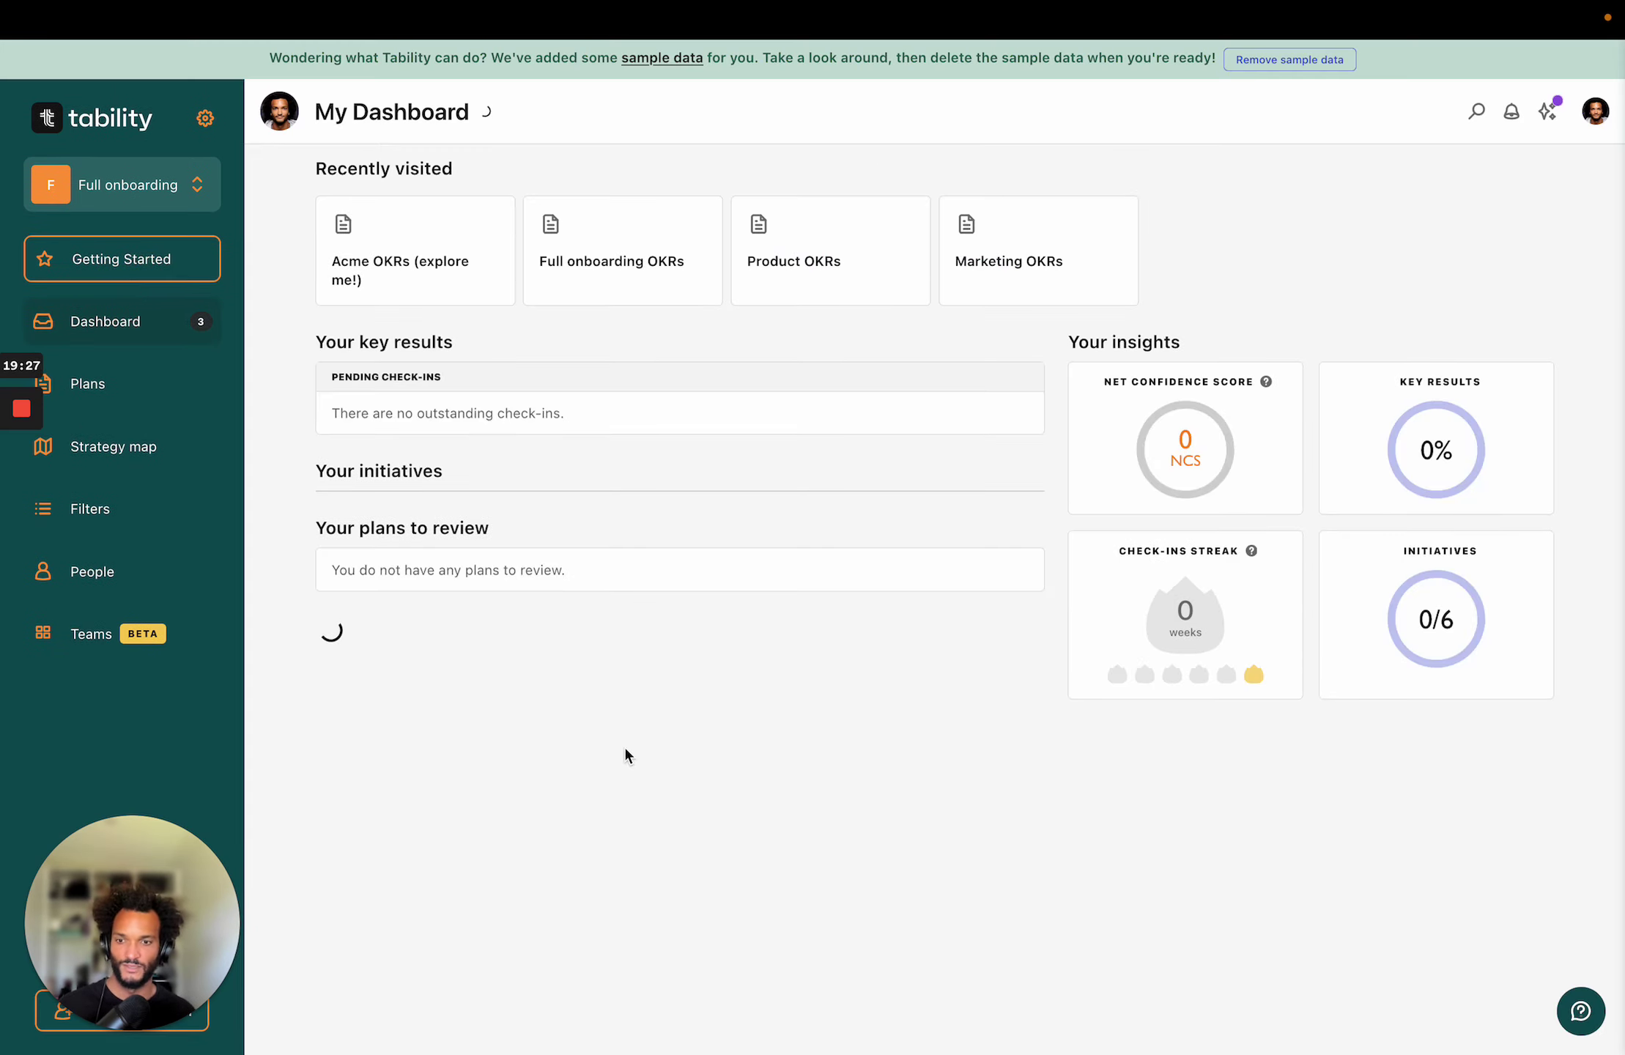